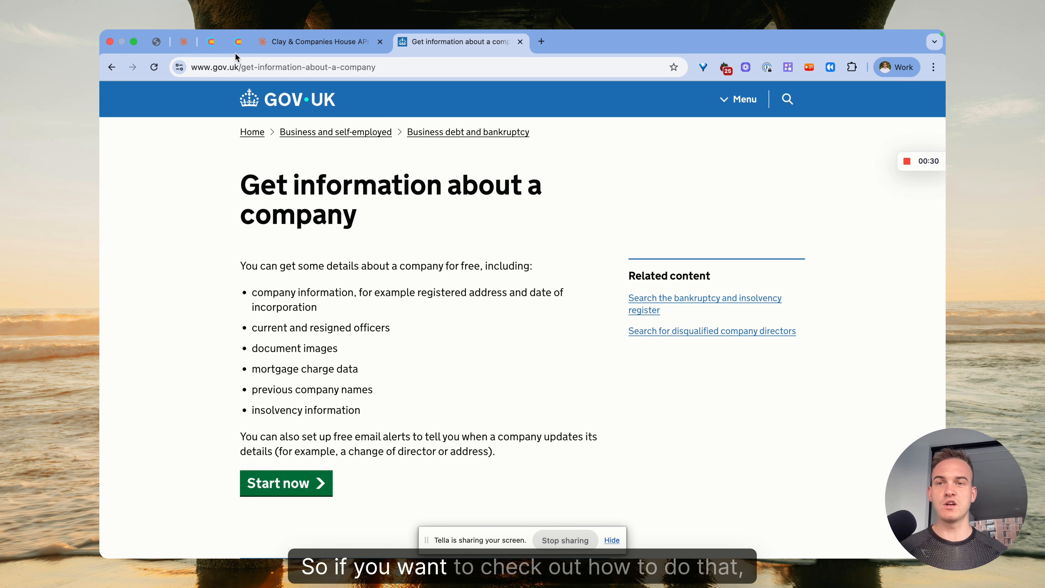
Review the Clay & Companies House API checklist's prerequisites and first section, along with the Companies House Developer Hub page
click(317, 45)
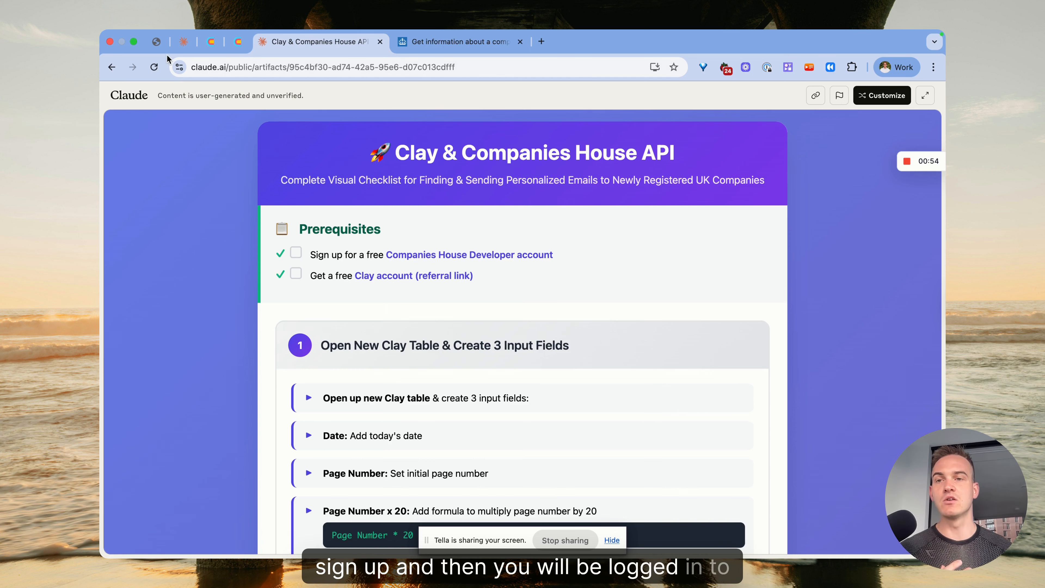
click(158, 48)
scroll(340, 184, up, 15)
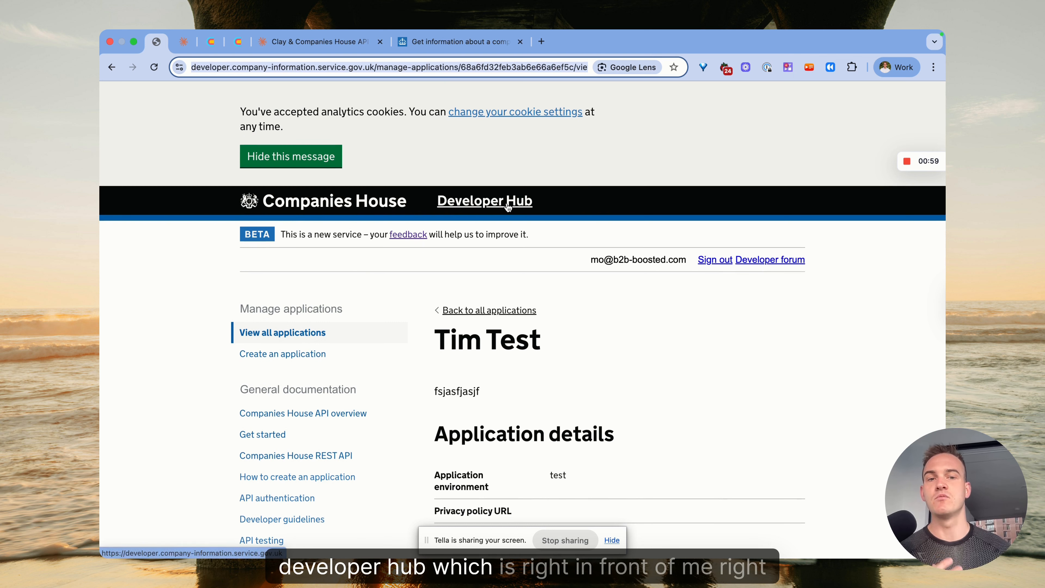
click(315, 42)
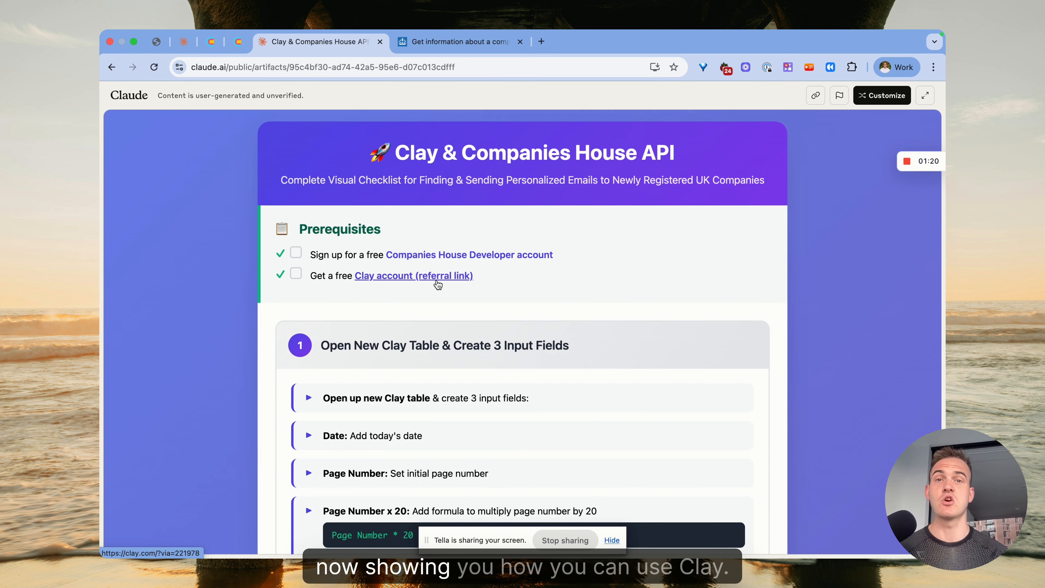
scroll(441, 292, down, 5)
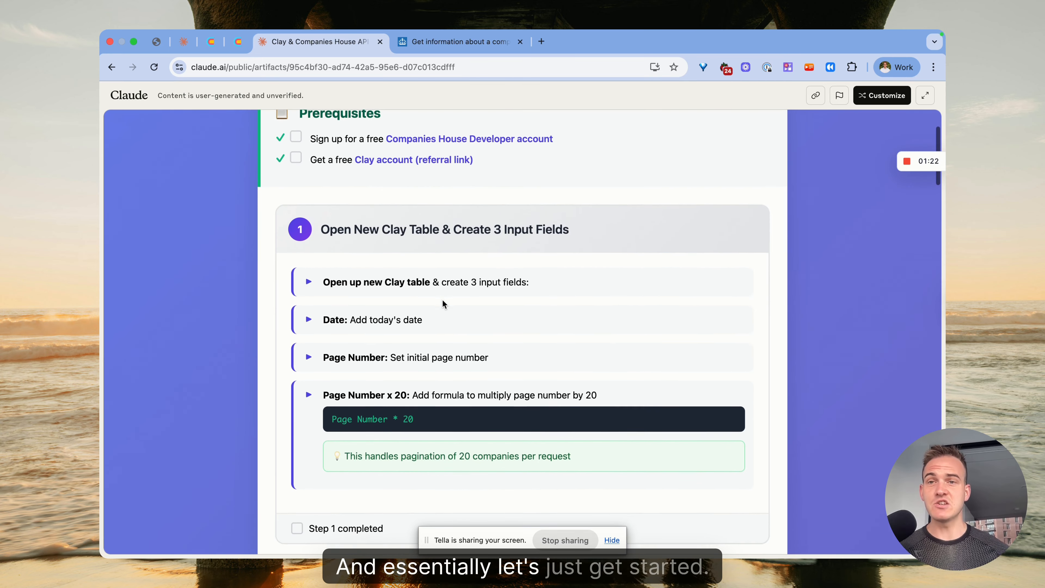
Switch to Clay and create a new workbook containing a blank table
click(244, 46)
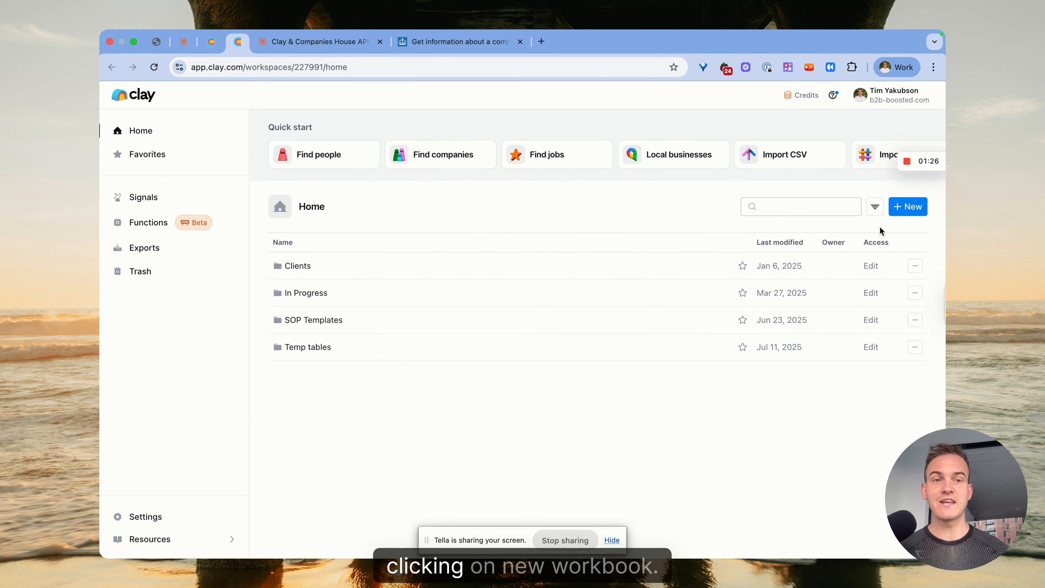
click(908, 207)
click(884, 231)
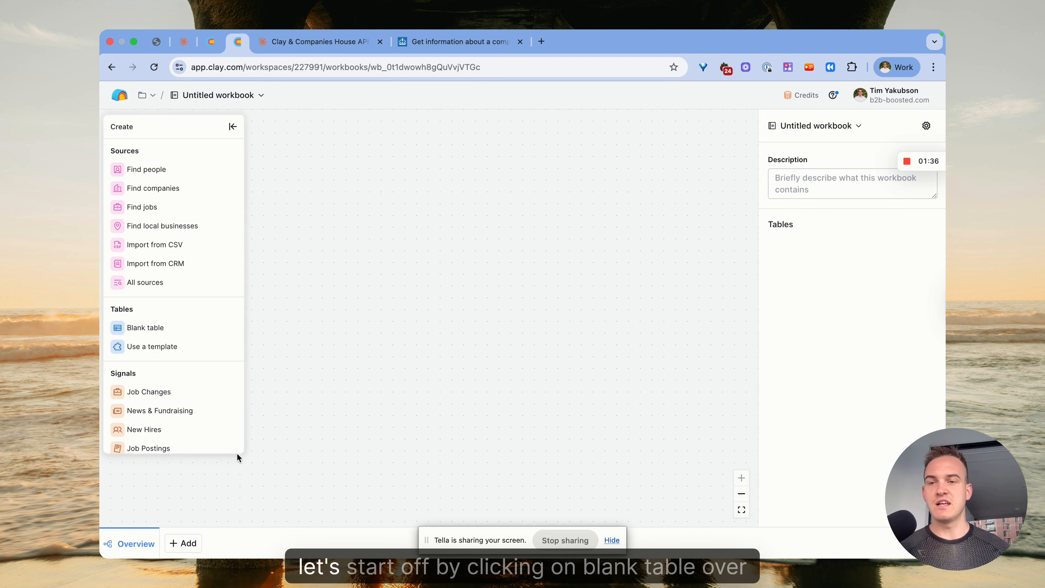
click(164, 330)
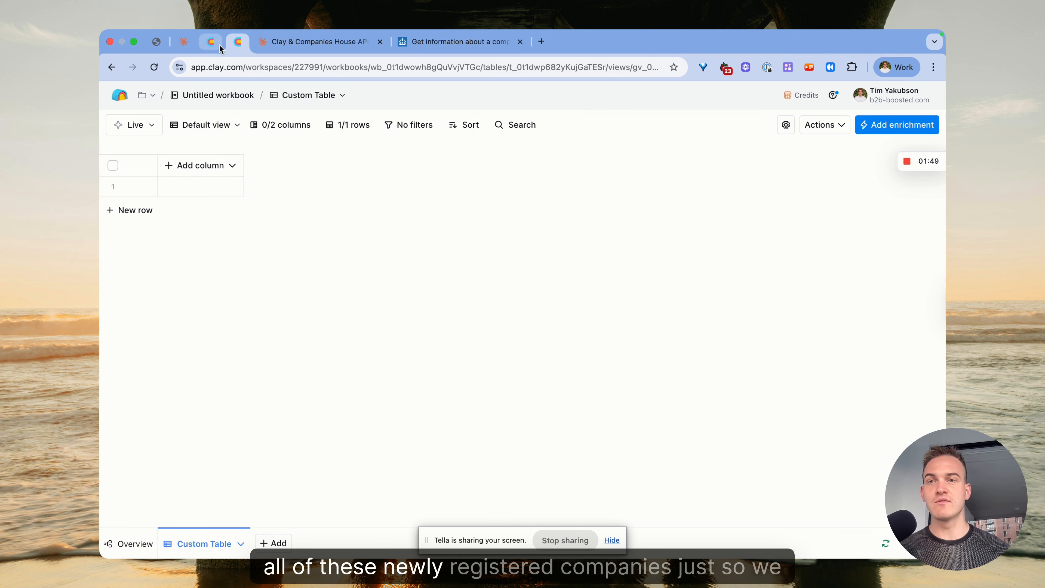
Add a row to Table 1 of the Scrape Companies from Companies House workbook with formatted date 2025-07-23 and page number 1
click(211, 42)
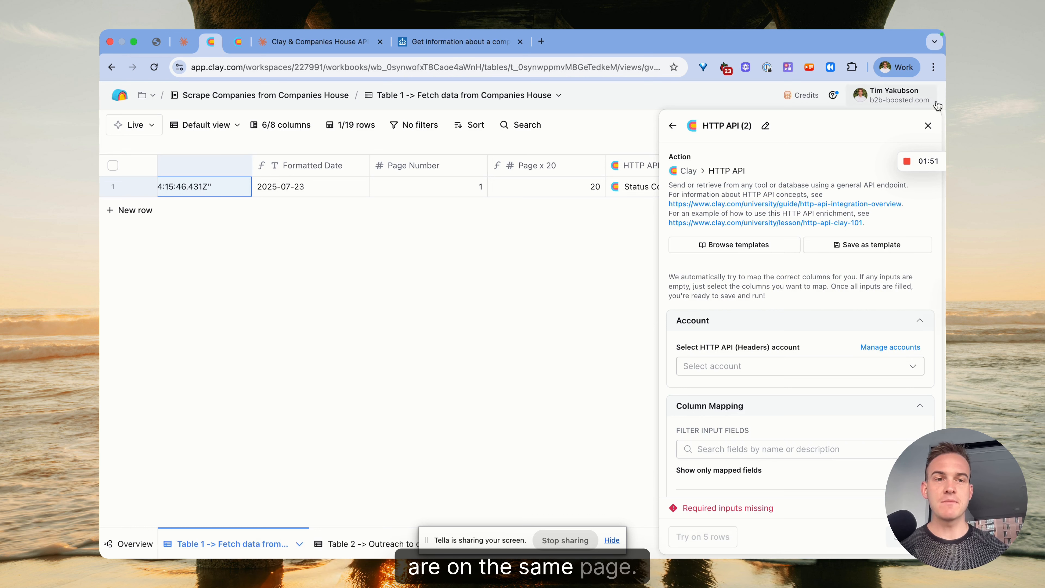
click(928, 126)
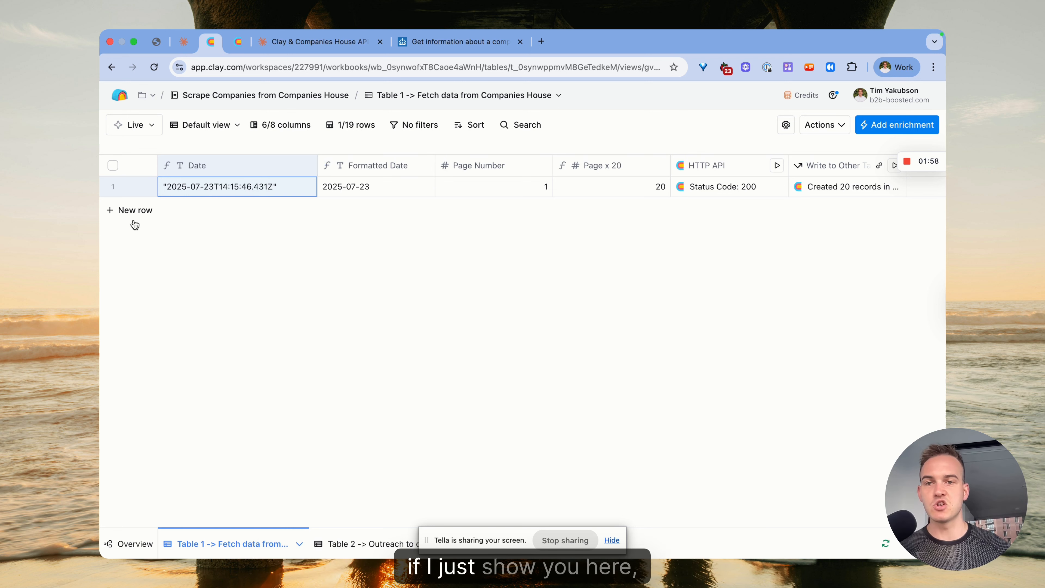
click(366, 187)
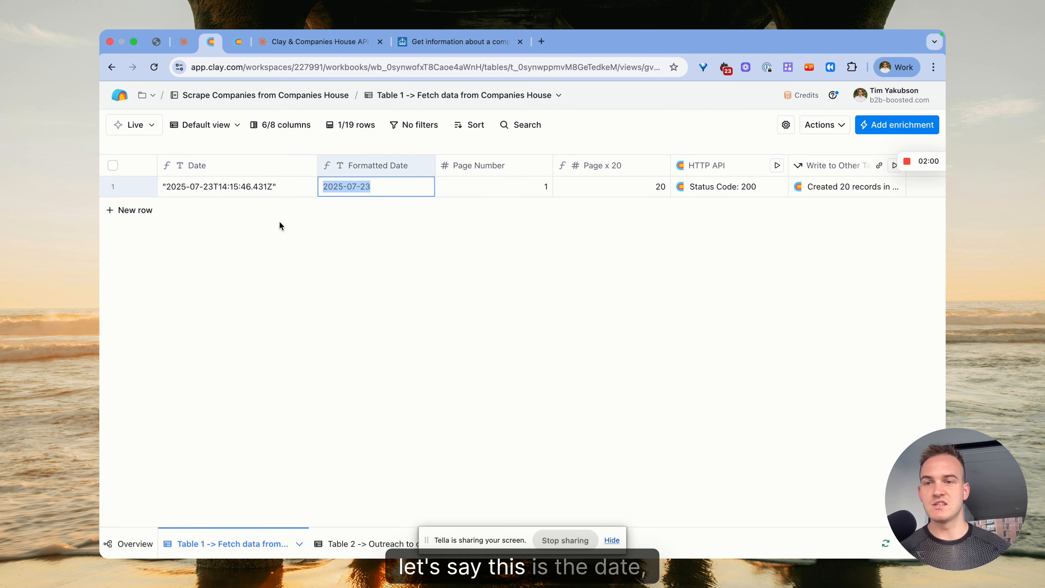
click(143, 222)
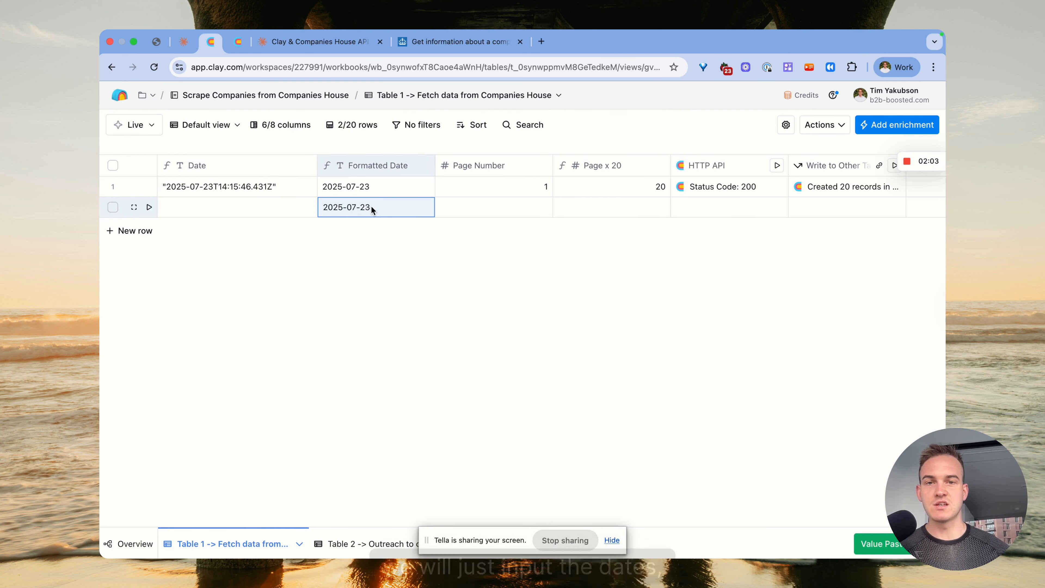
click(529, 206)
key(Return)
text(1)
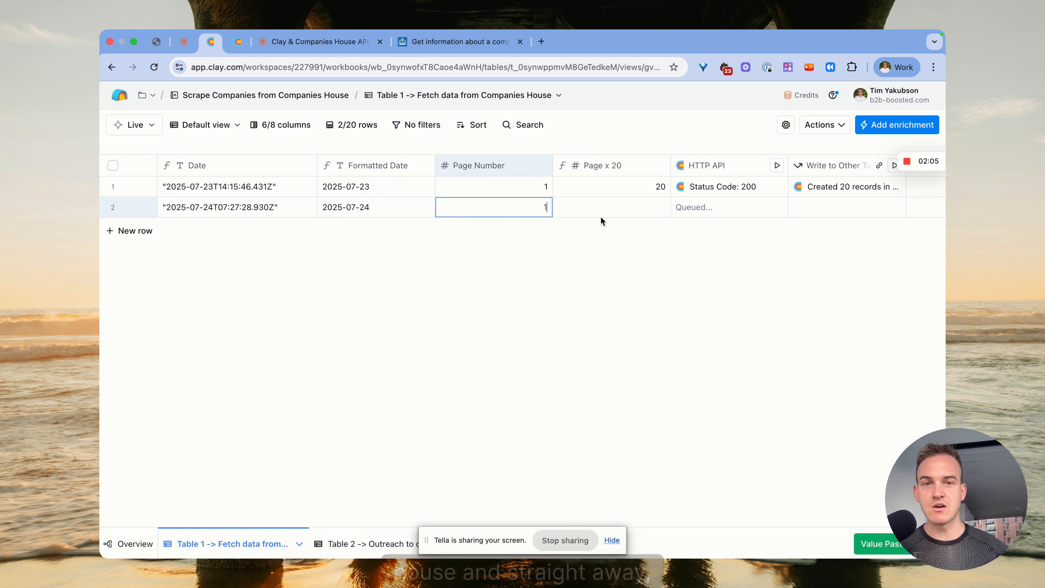
click(599, 213)
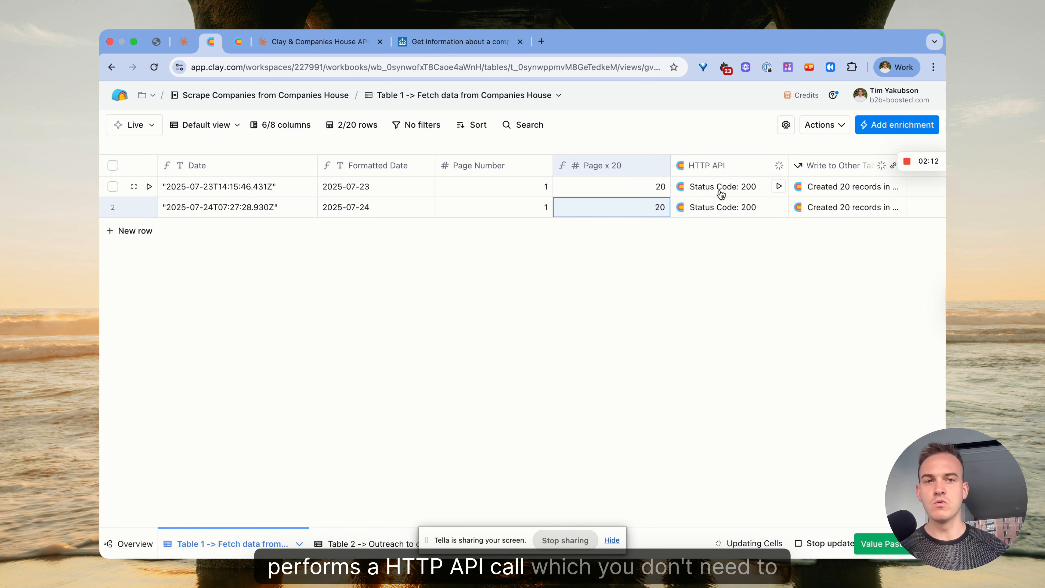
Inspect the new row's HTTP API response, examining the company details of item 12 in the items list
click(731, 208)
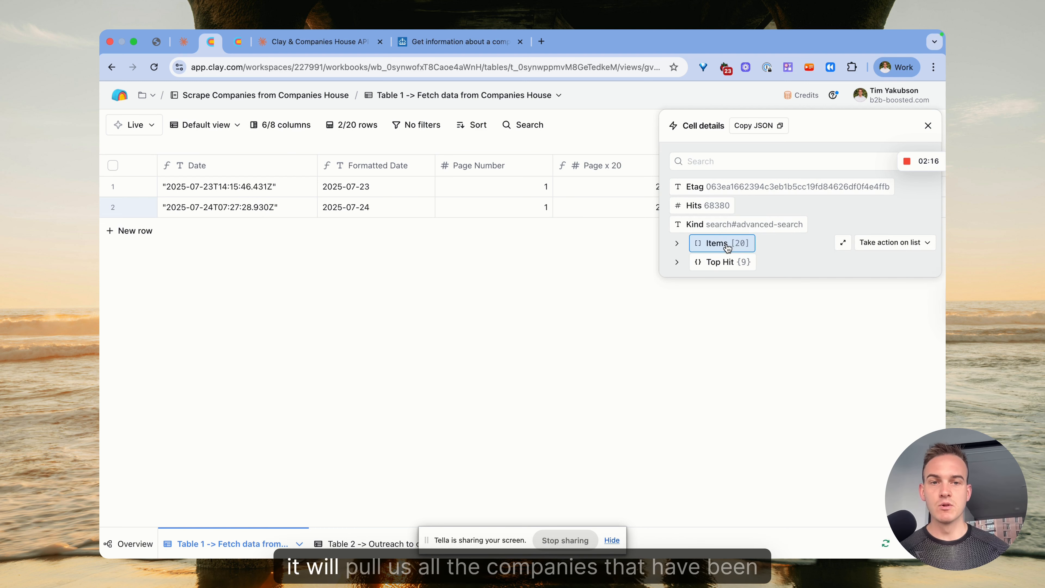
click(720, 243)
scroll(719, 399, down, 2)
click(719, 404)
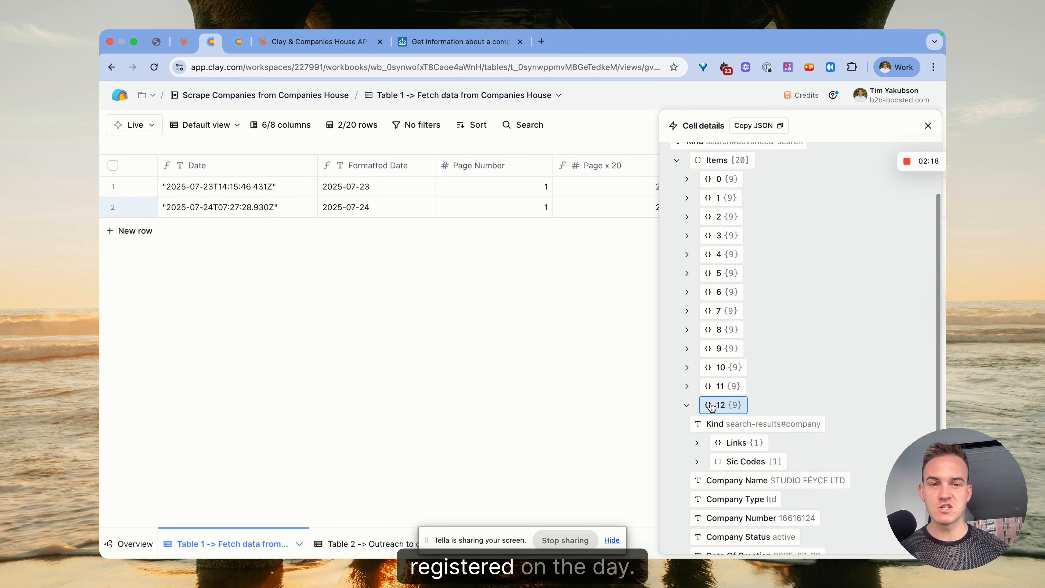
scroll(712, 406, down, 2)
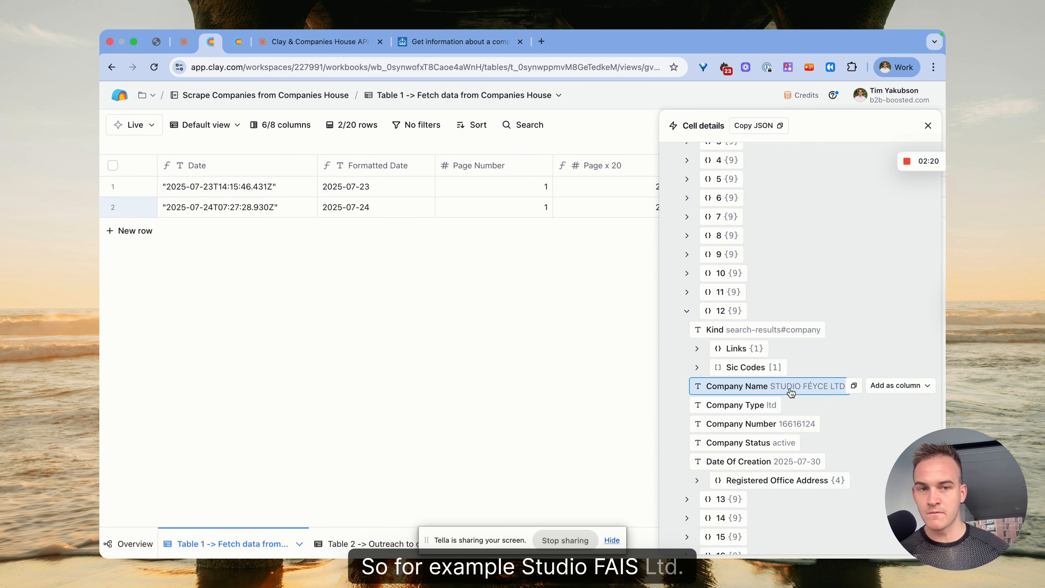
click(928, 126)
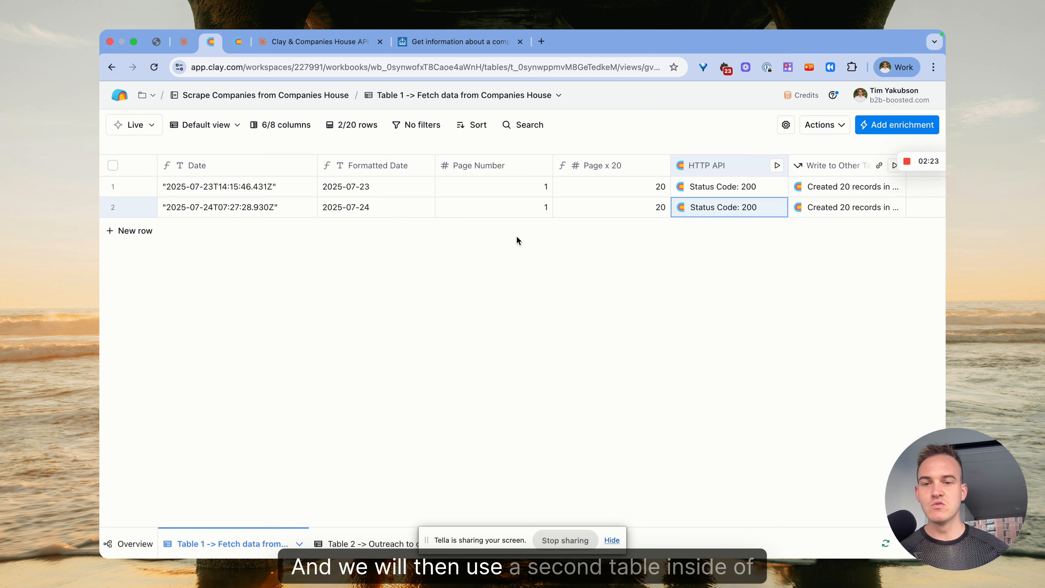
Examine Table 2's company data columns and the first company's director lookup cell
click(339, 552)
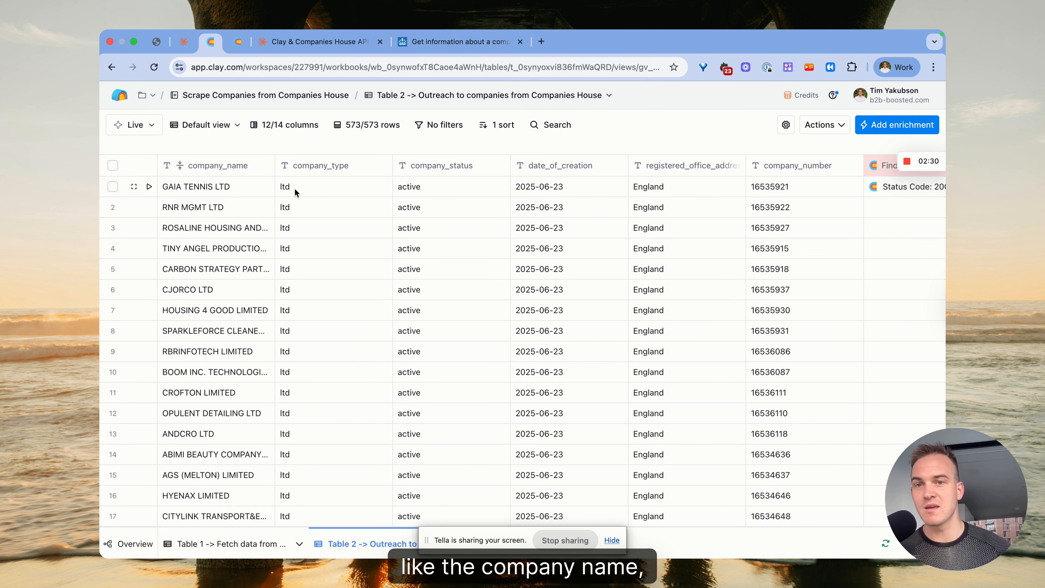
scroll(313, 252, right, 15)
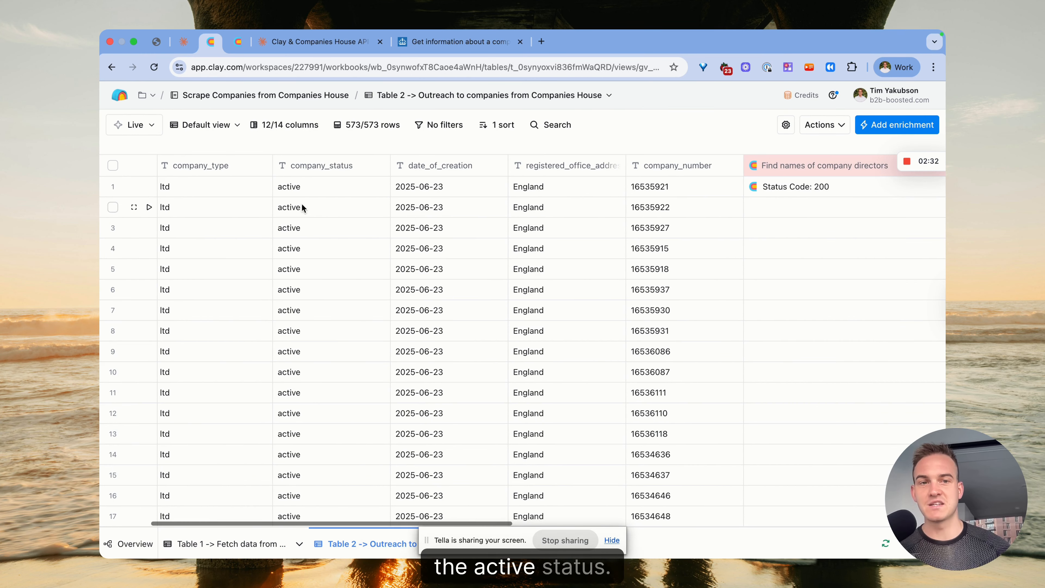
scroll(310, 256, right, 1)
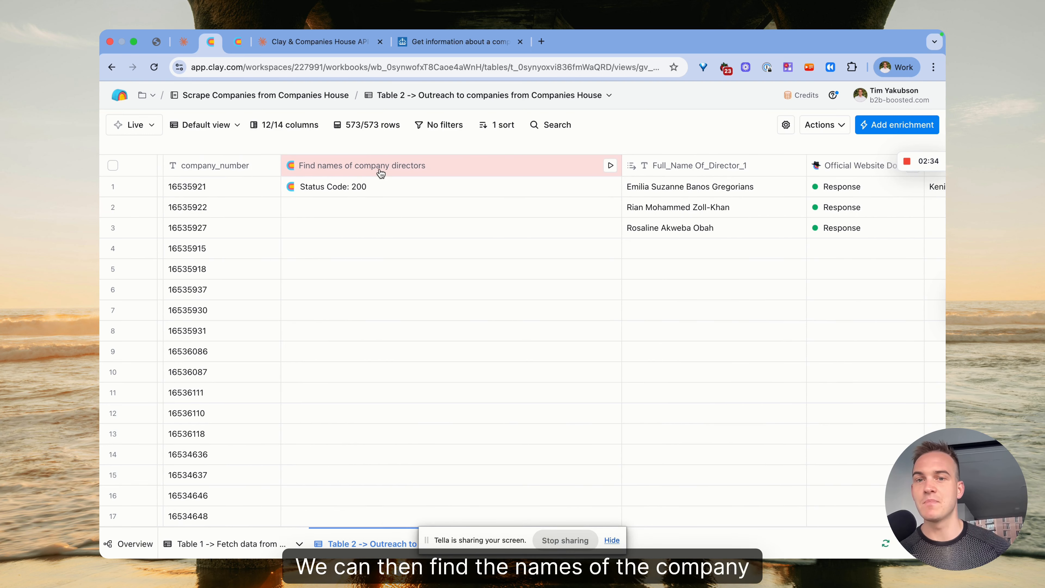
click(367, 192)
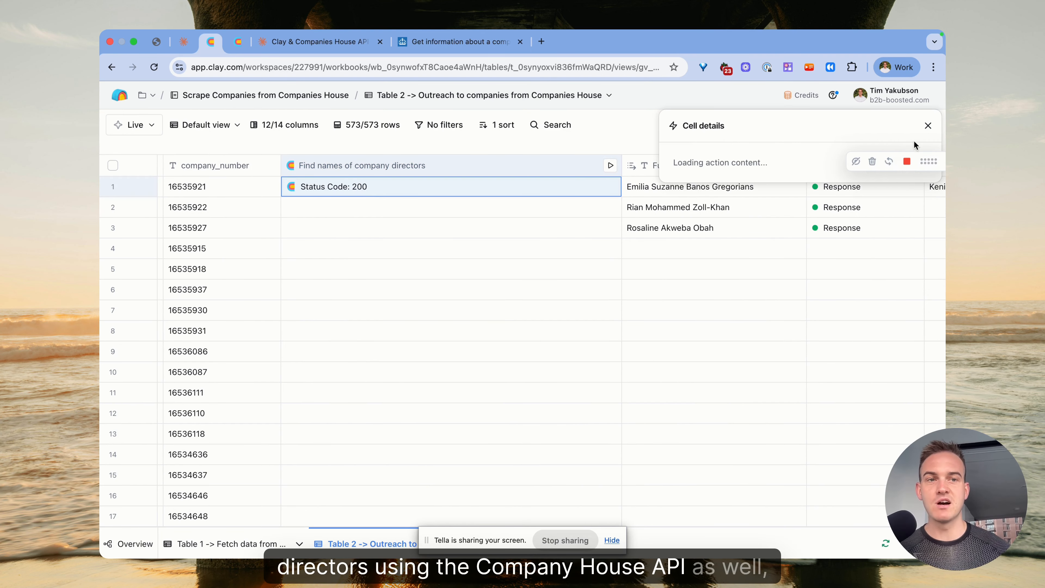
click(928, 125)
scroll(724, 224, right, 6)
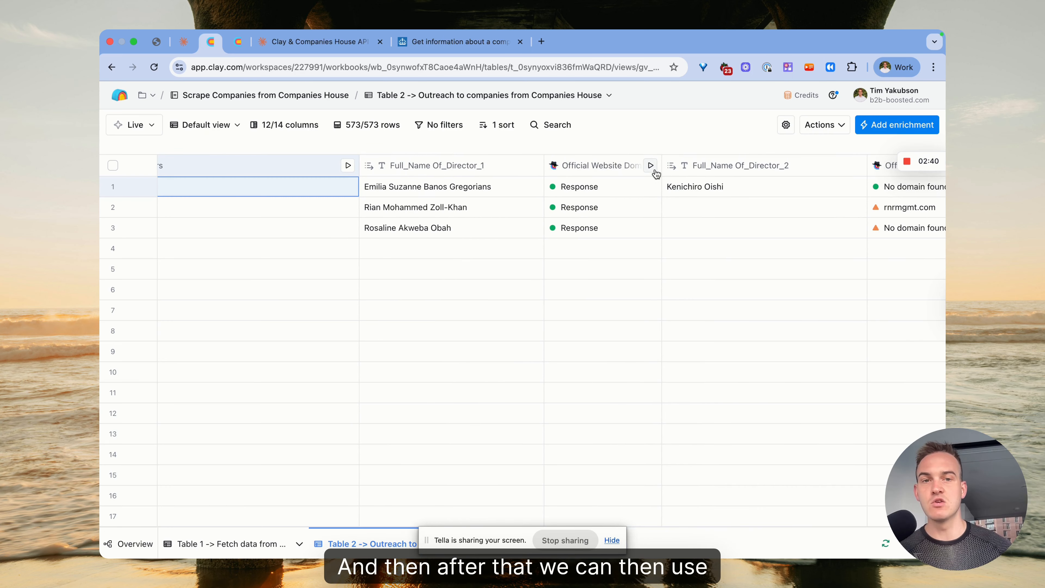
Widen the Official Website Domain (2) column in Table 2 so its full heading fits
drag(661, 169, 718, 170)
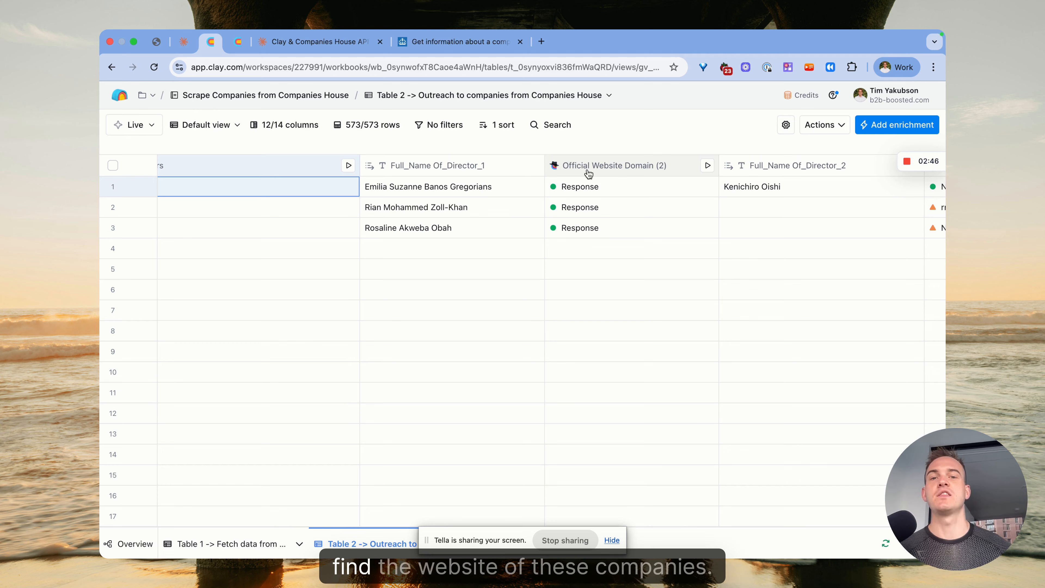
scroll(586, 187, left, 1)
scroll(587, 191, left, 15)
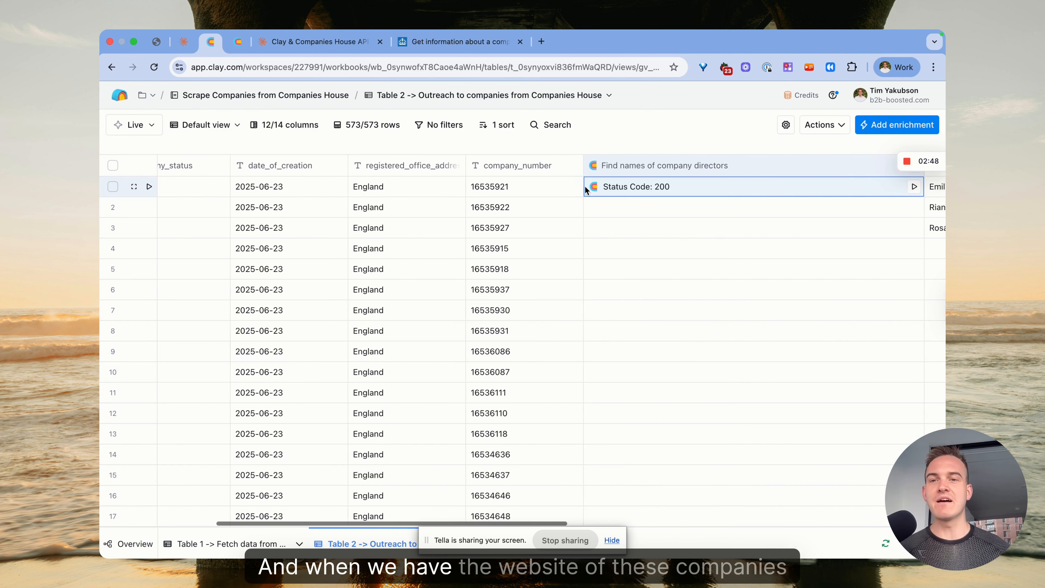
scroll(341, 272, right, 15)
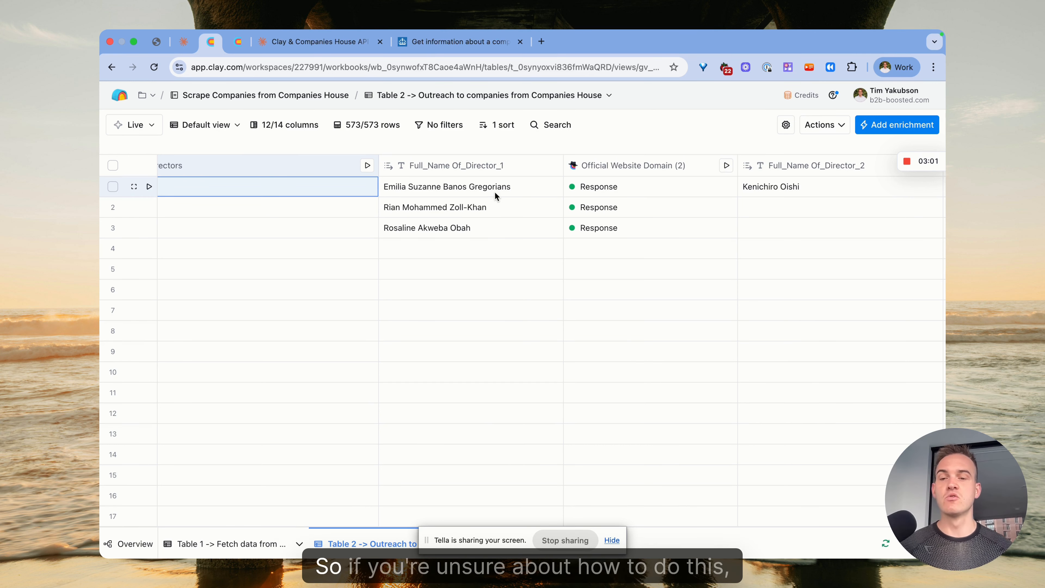
Return to the new untitled workbook, rename it "Companies House Template - Unlock Clay", and reopen its Custom Table
click(251, 546)
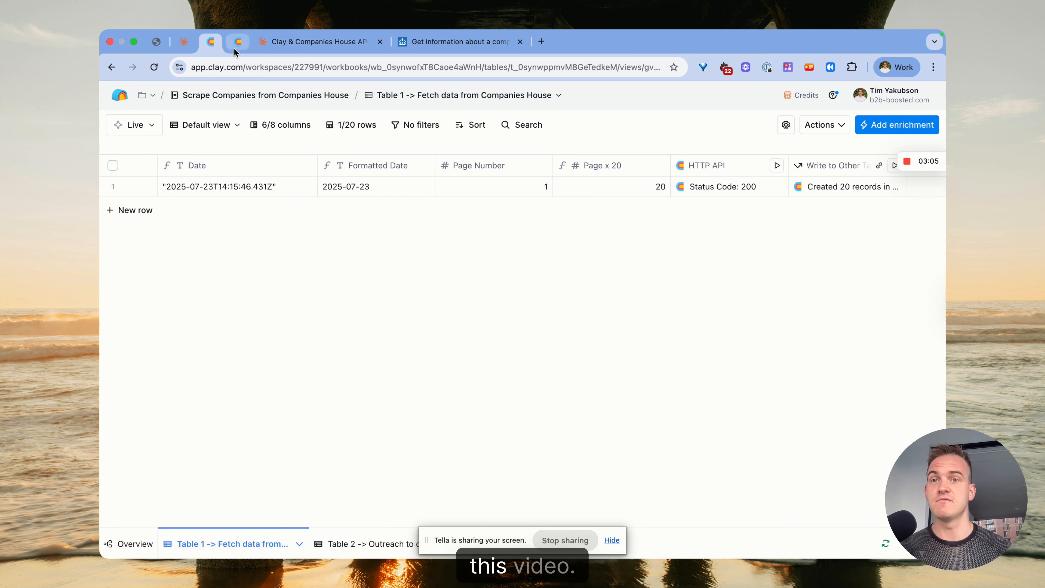
click(237, 41)
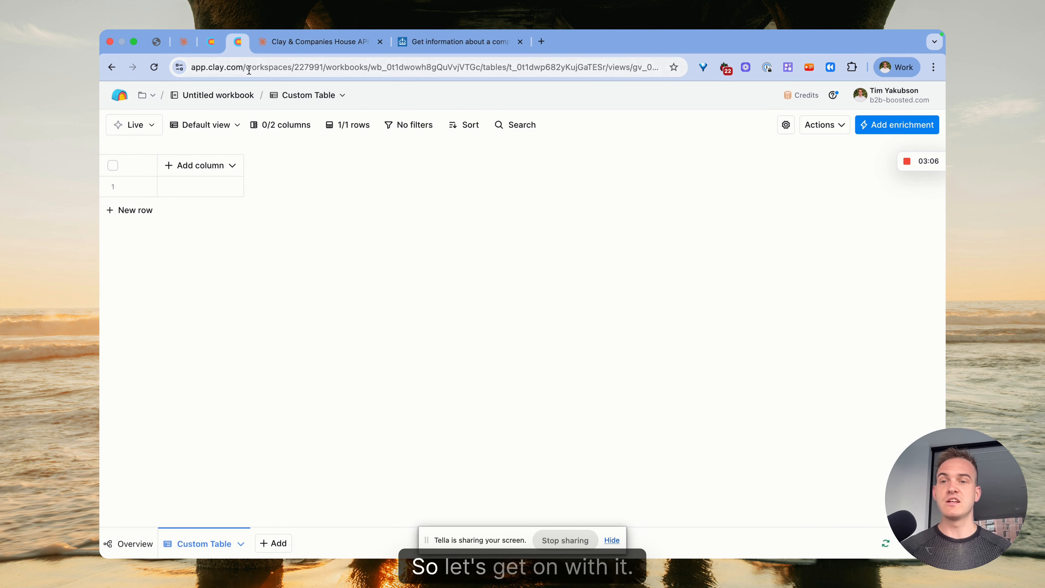
click(207, 99)
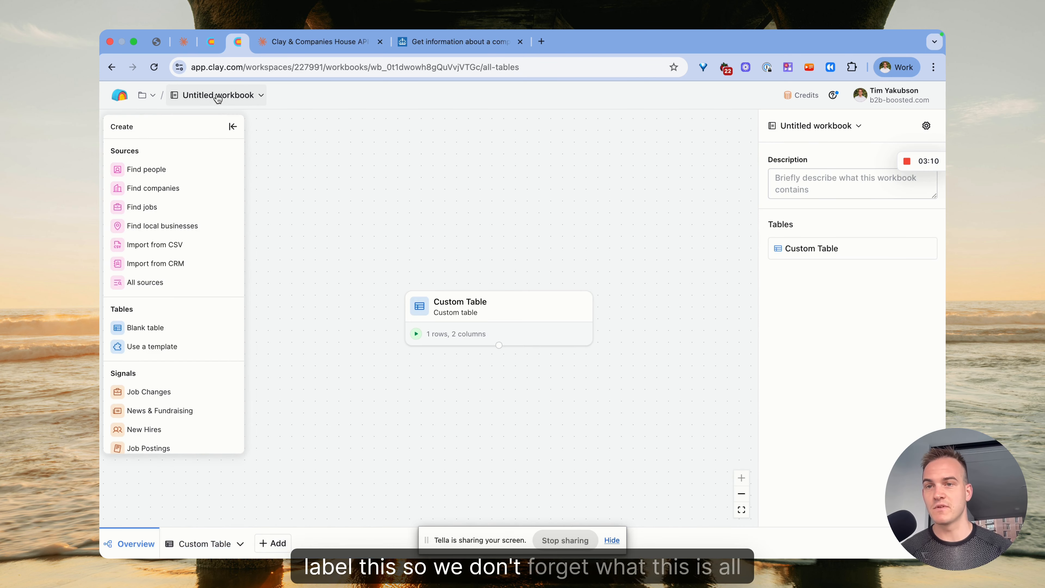
click(214, 95)
click(202, 123)
text(Companies House T)
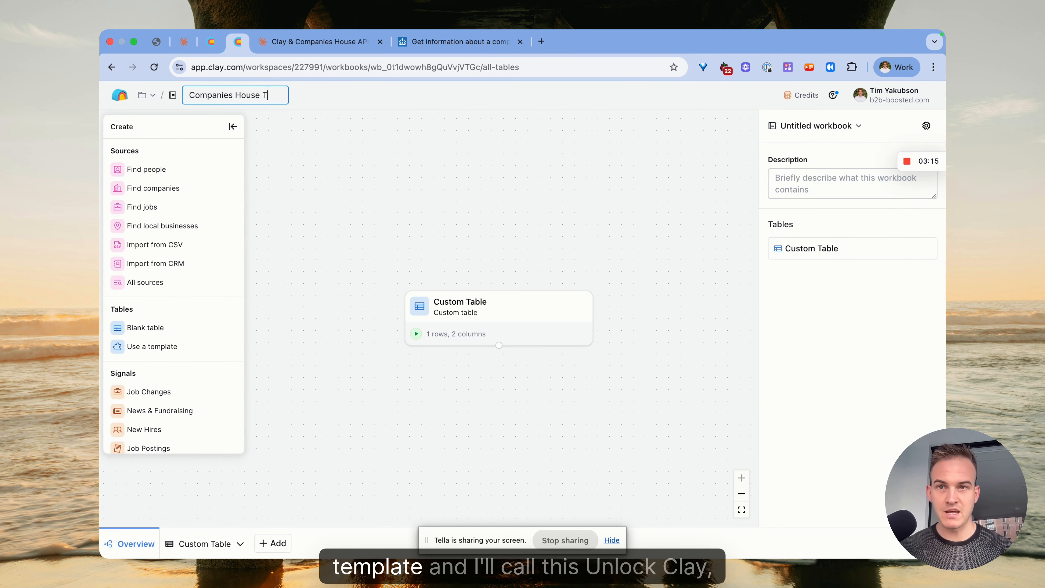
text(emplate - Unlock C)
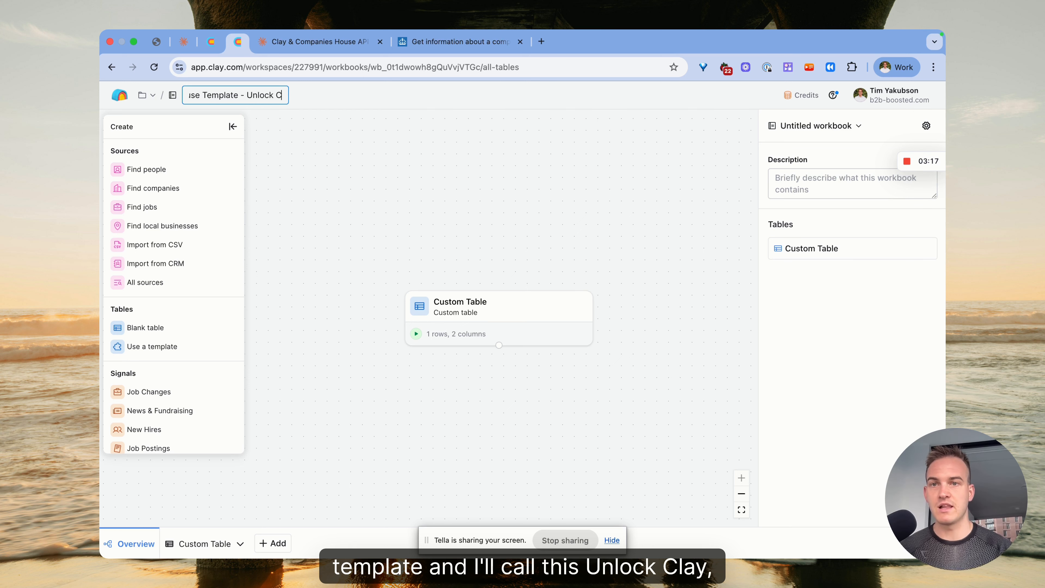
text(lay)
key(Return)
click(188, 552)
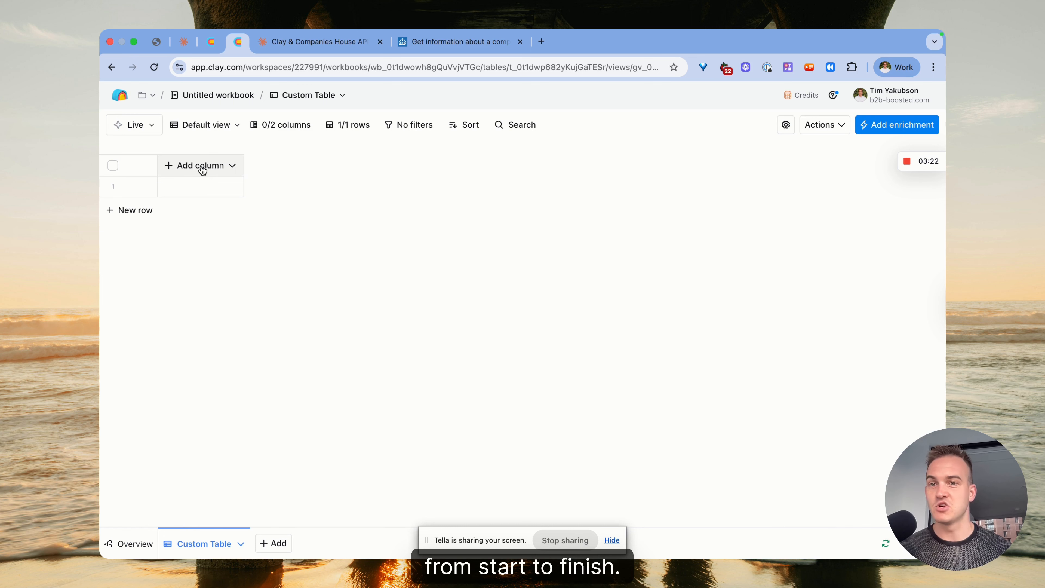
Check step 1 of the checklist for the input fields to create, and return to the empty Custom Table
click(202, 166)
click(201, 169)
click(311, 43)
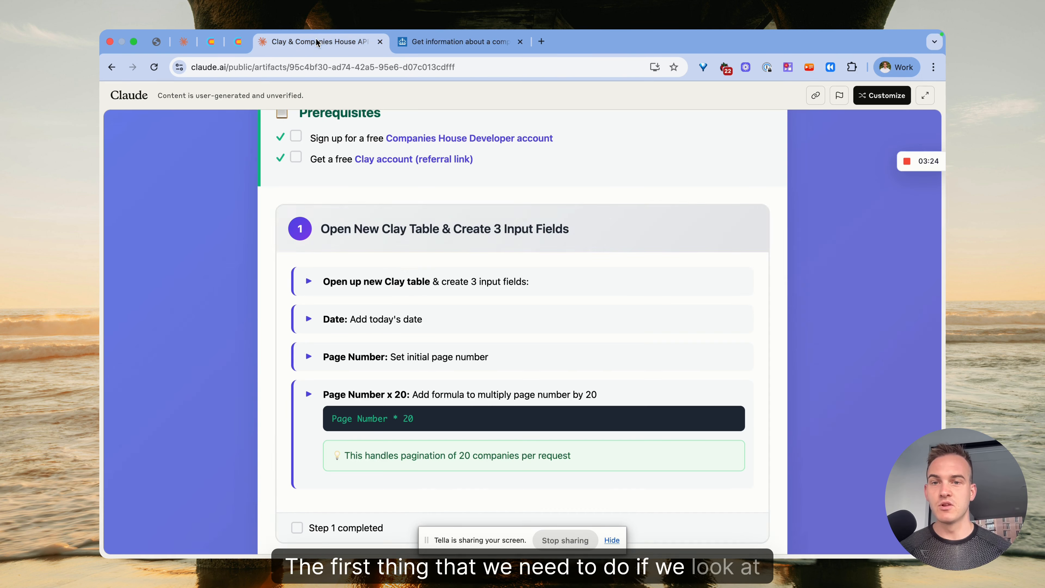
drag(325, 282, 500, 286)
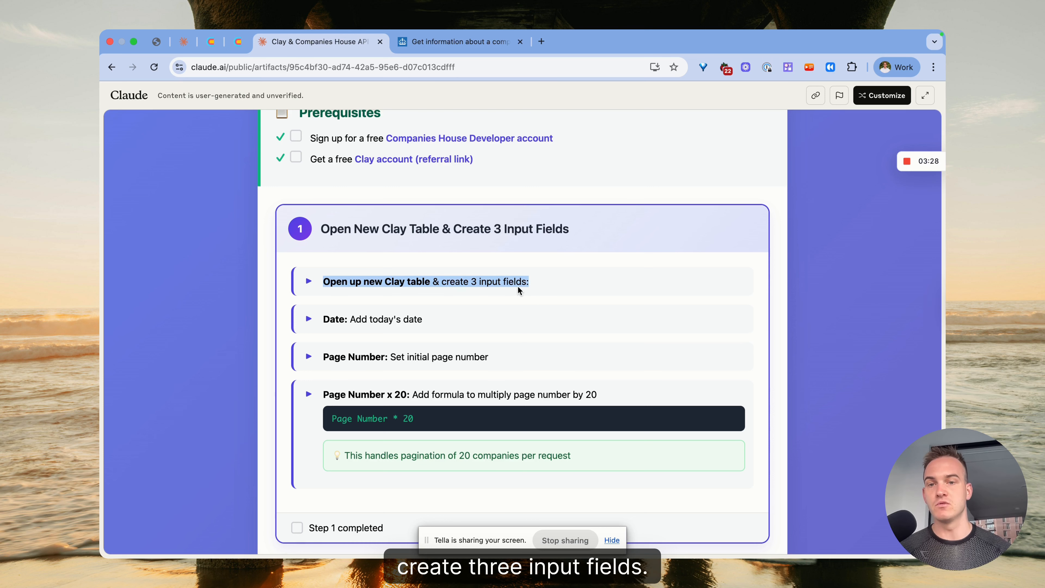
double_click(325, 319)
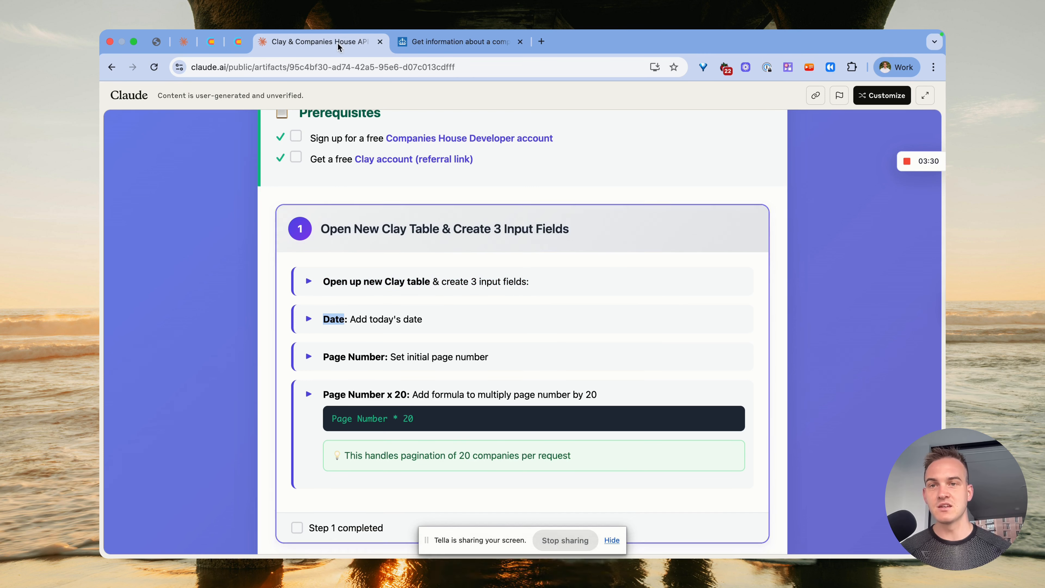
click(238, 43)
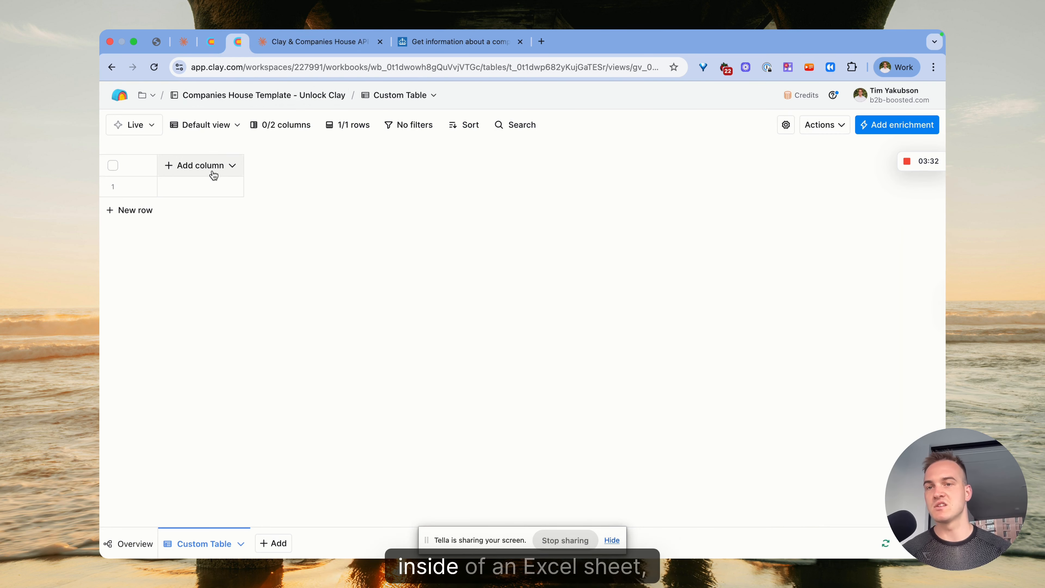
Add a text column named "Input 1 → Date" to the empty Custom Table and widen it slightly
click(203, 172)
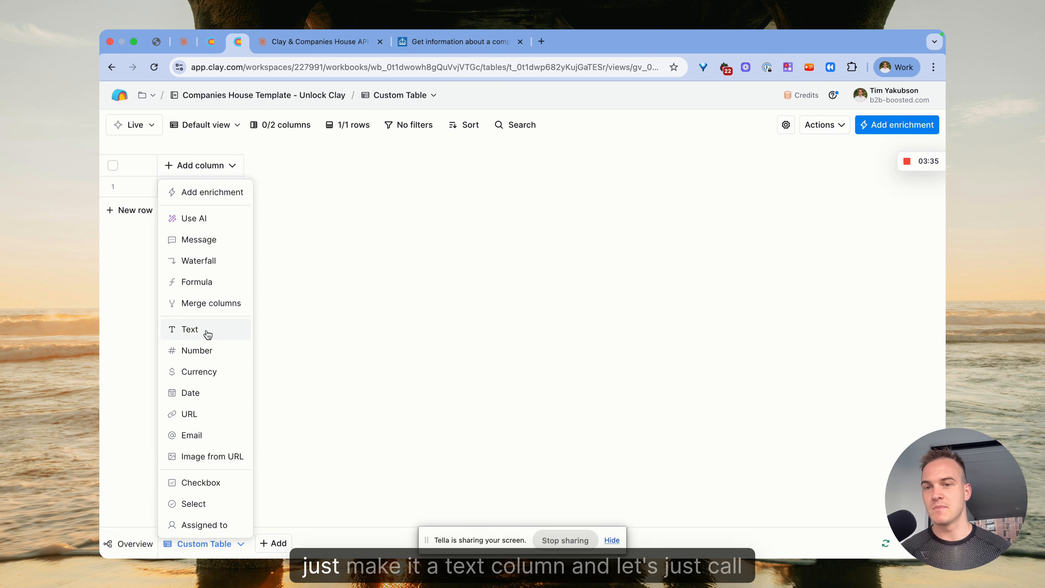
click(194, 333)
click(199, 172)
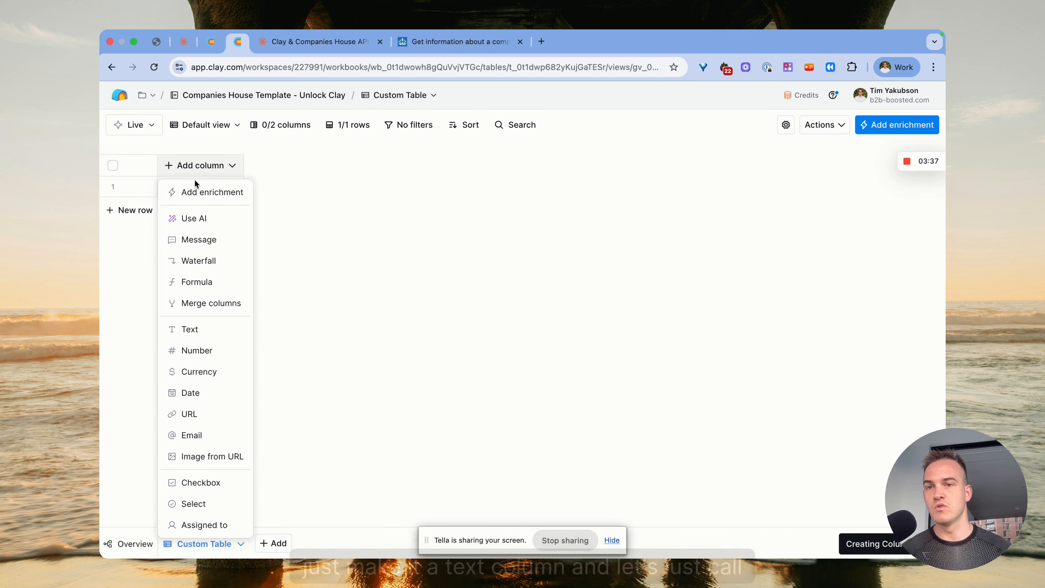
click(194, 329)
text(In)
text(put 1 = Date)
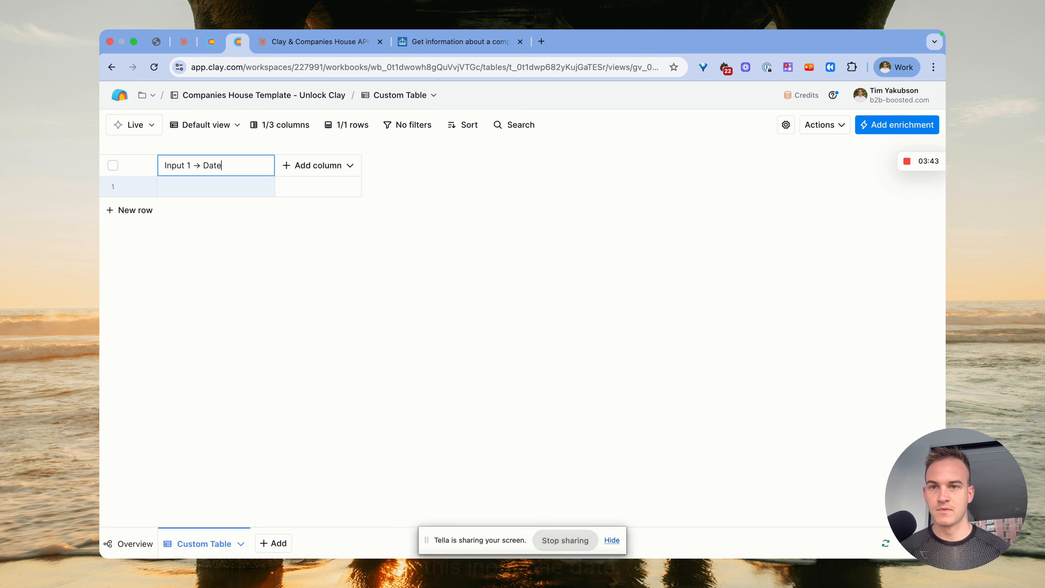
key(Return)
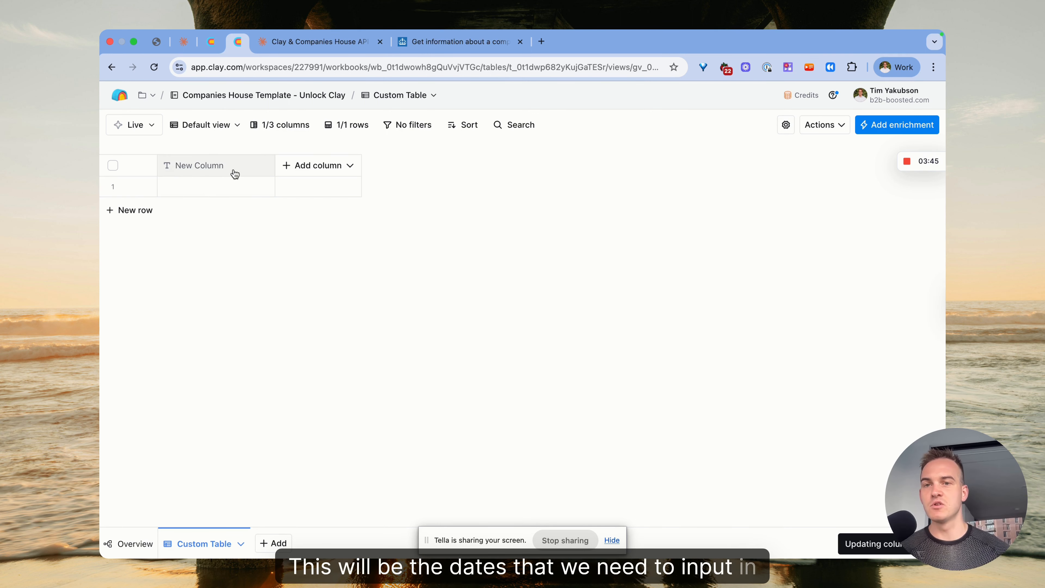
drag(273, 165, 283, 165)
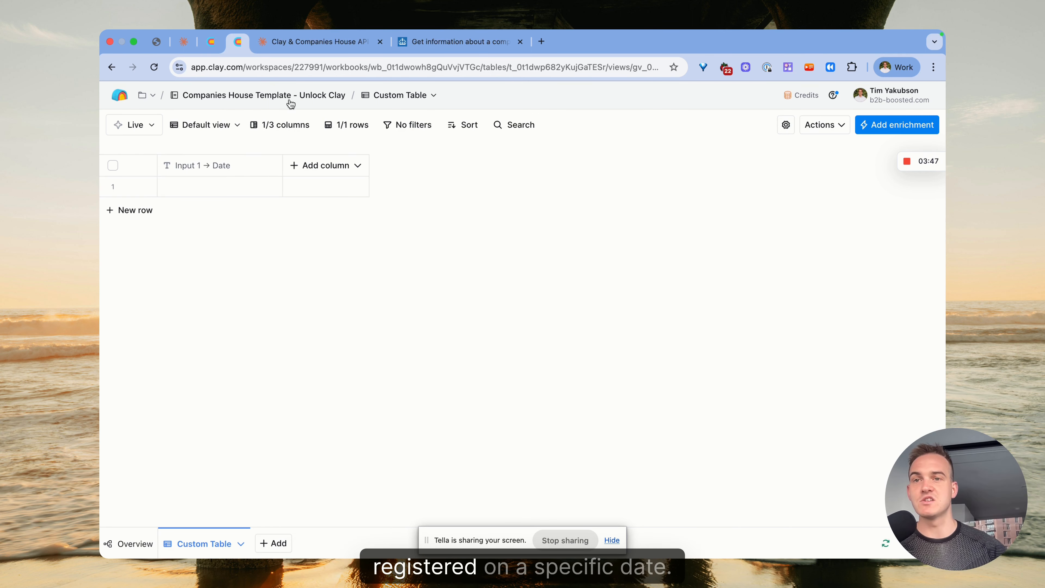
Add a second column after "Input 1 → Date" and set its data type to Number
click(290, 41)
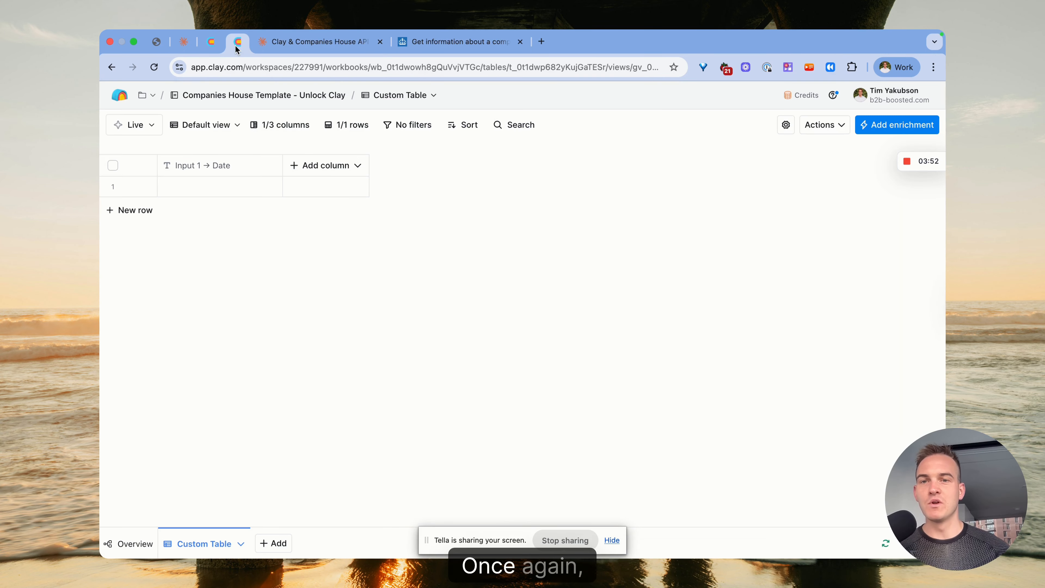
click(318, 166)
click(328, 329)
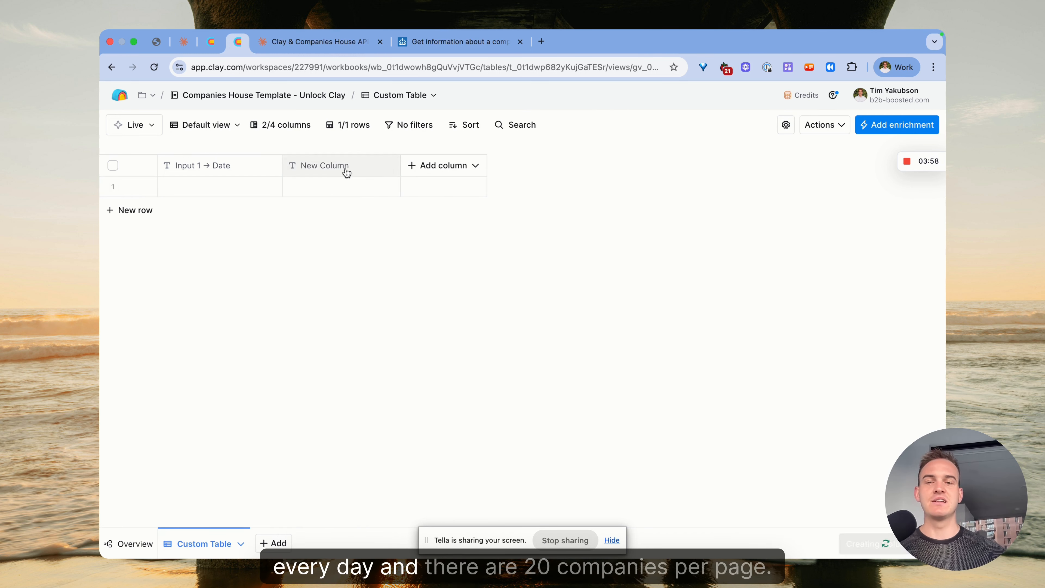
click(346, 169)
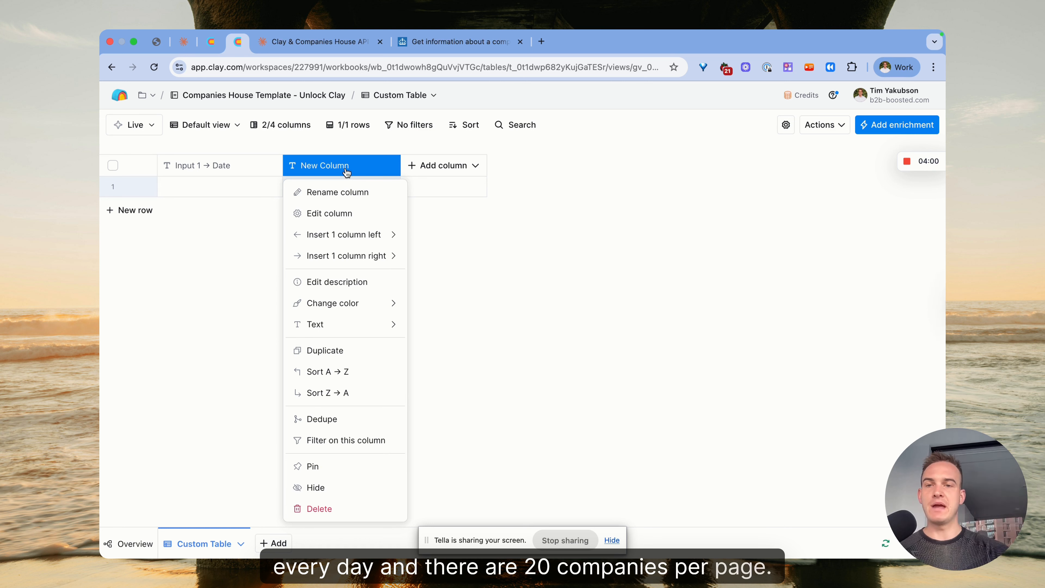
mouse_move(349, 329)
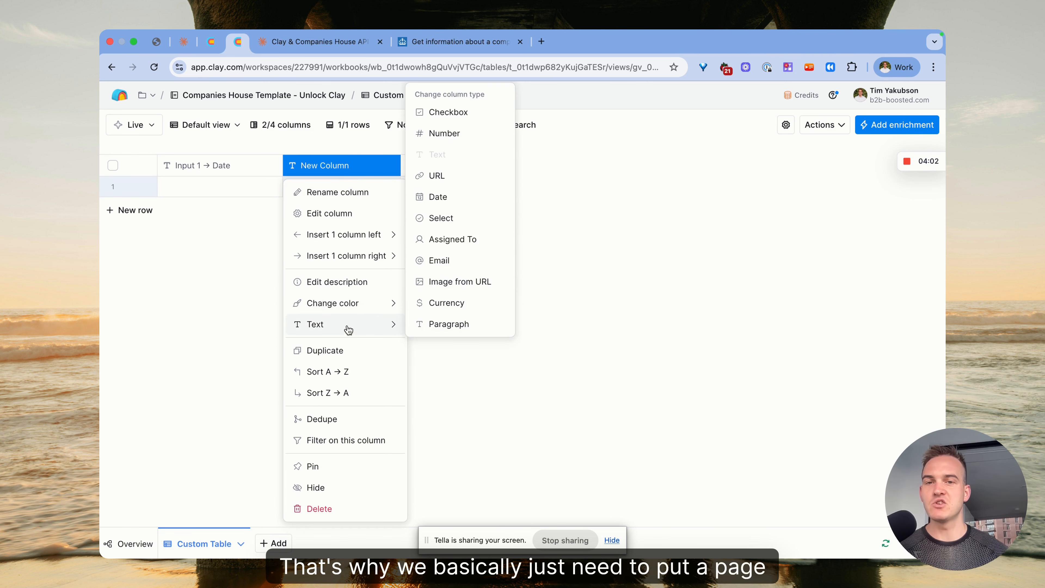
click(452, 134)
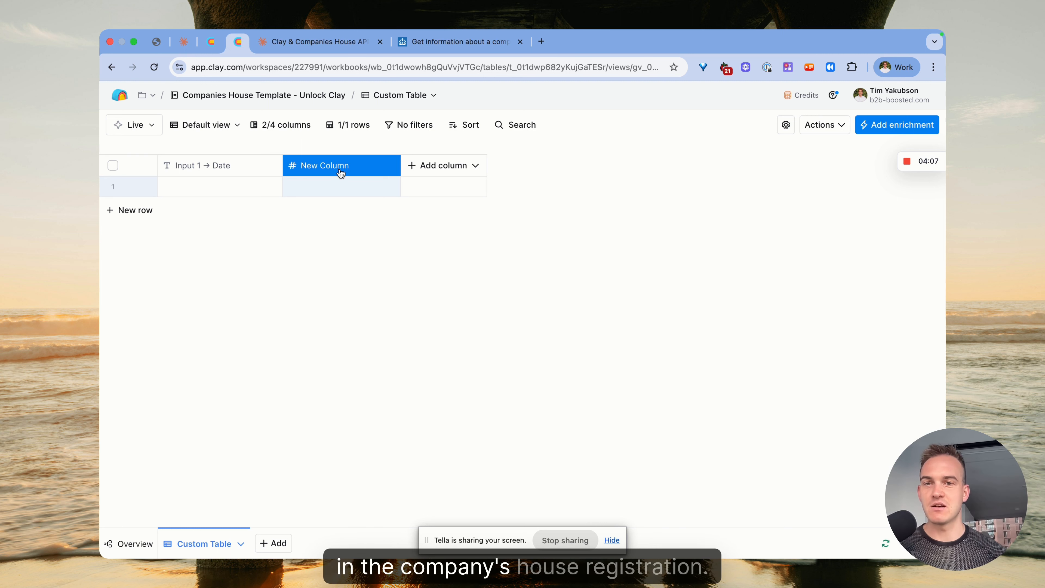
Rename the new number column "Input 2 → Page Number" and widen it so the full heading fits
double_click(340, 172)
text(Input 2 →)
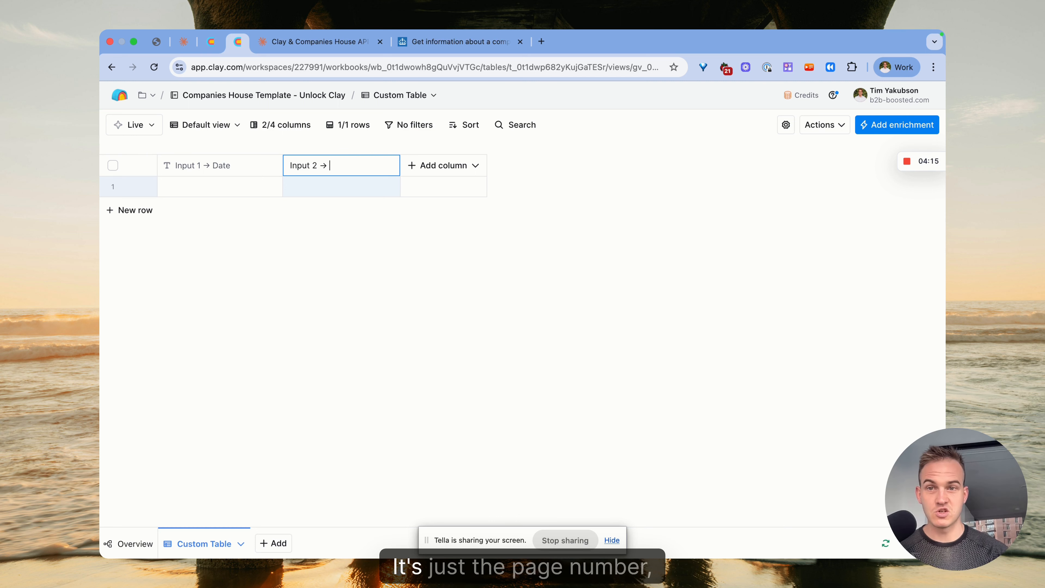
text(ge Number)
key(Return)
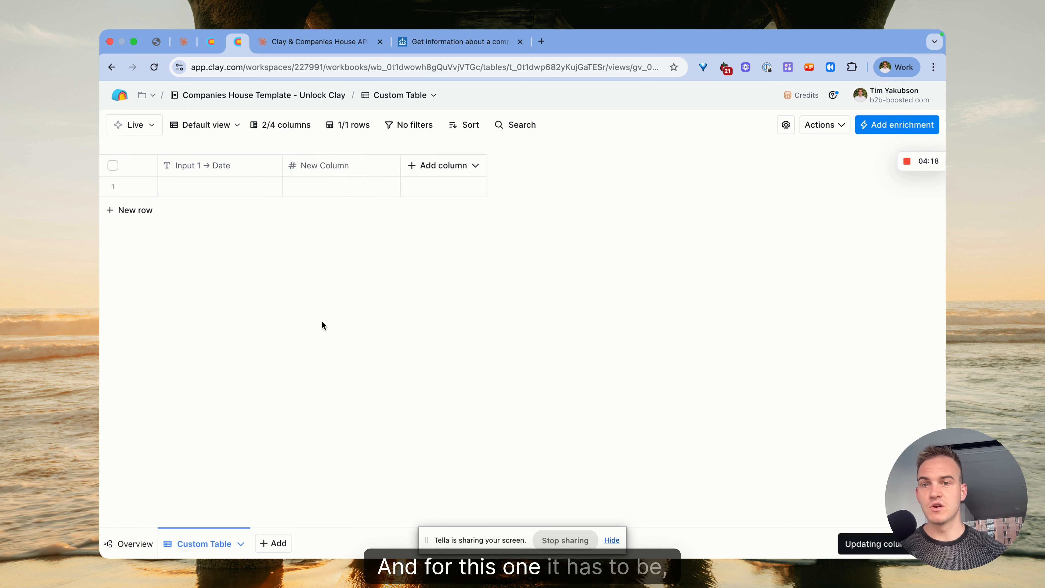
click(300, 175)
mouse_move(335, 325)
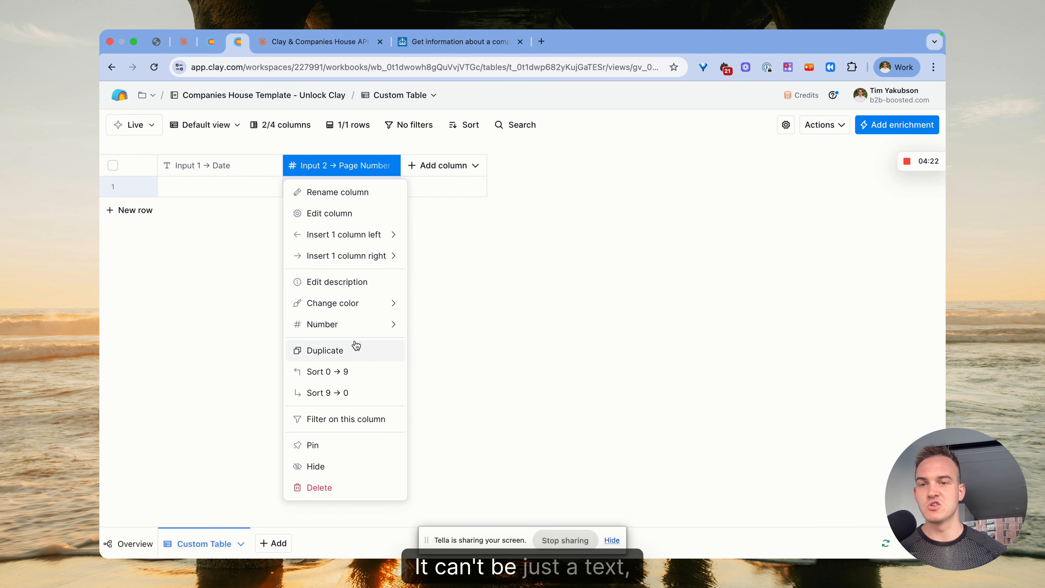
click(394, 173)
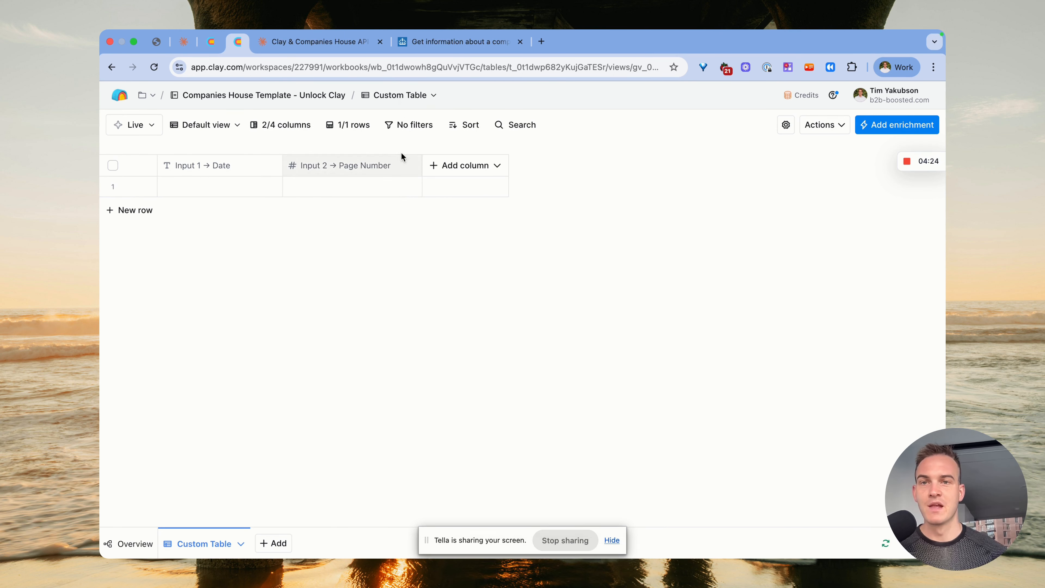
Check the checklist's third input field and add a number column named "Input 3 → Page Number x 20" to the Custom Table
key(ctrl+Tab)
scroll(386, 346, down, 2)
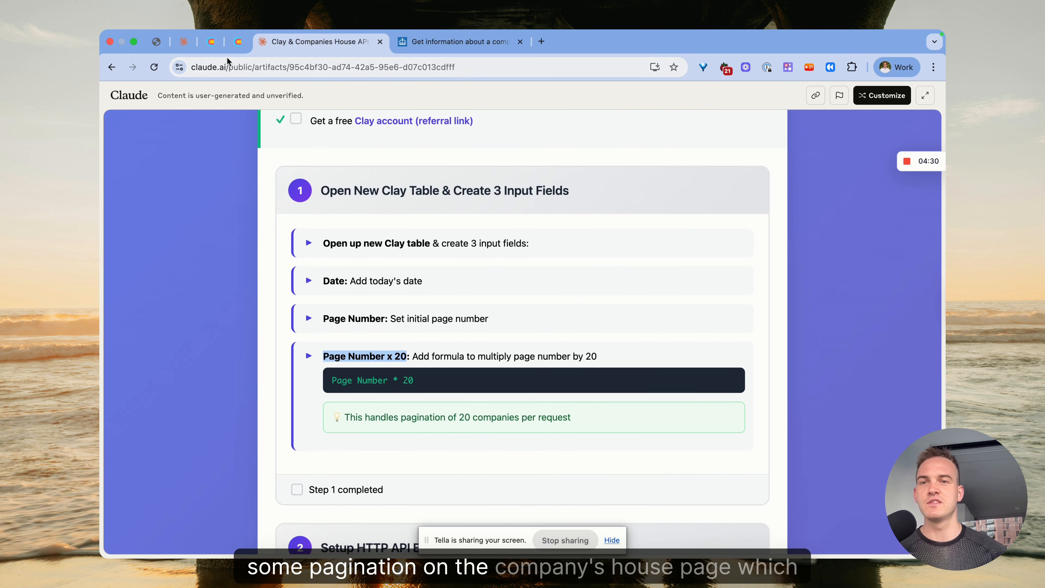
click(232, 48)
click(445, 166)
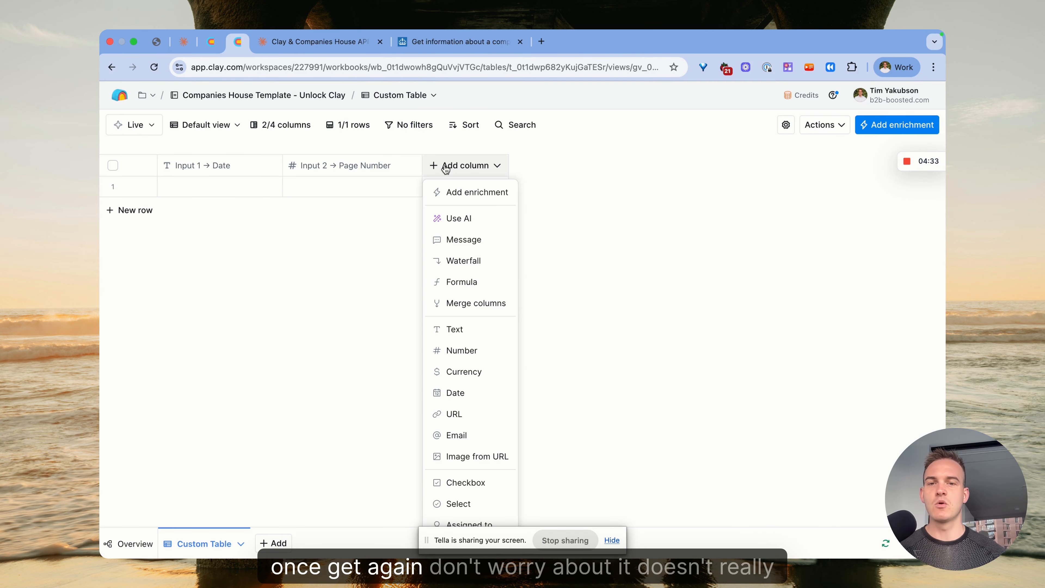
click(475, 359)
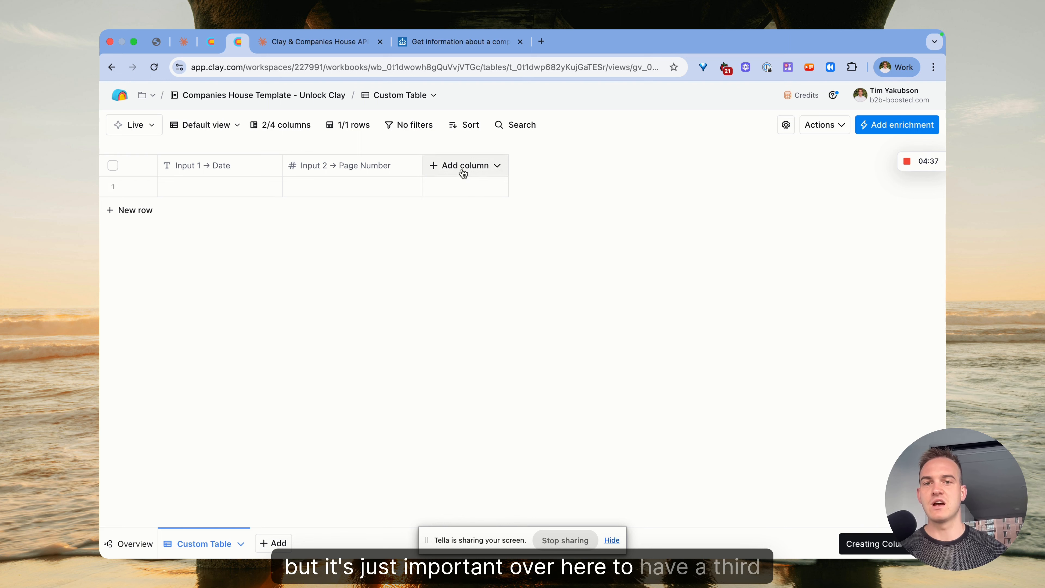
click(463, 173)
click(527, 212)
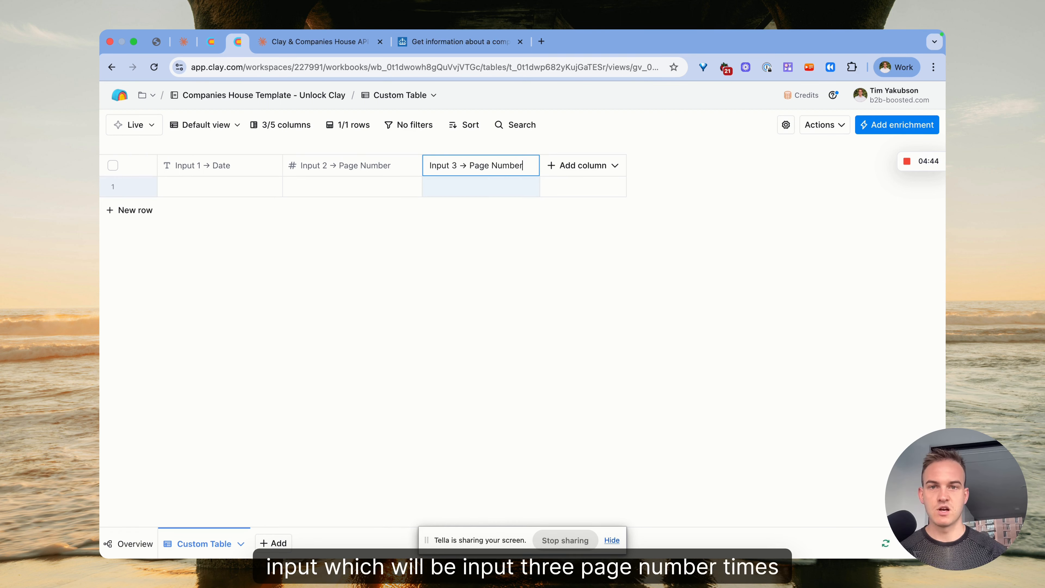
key(Return)
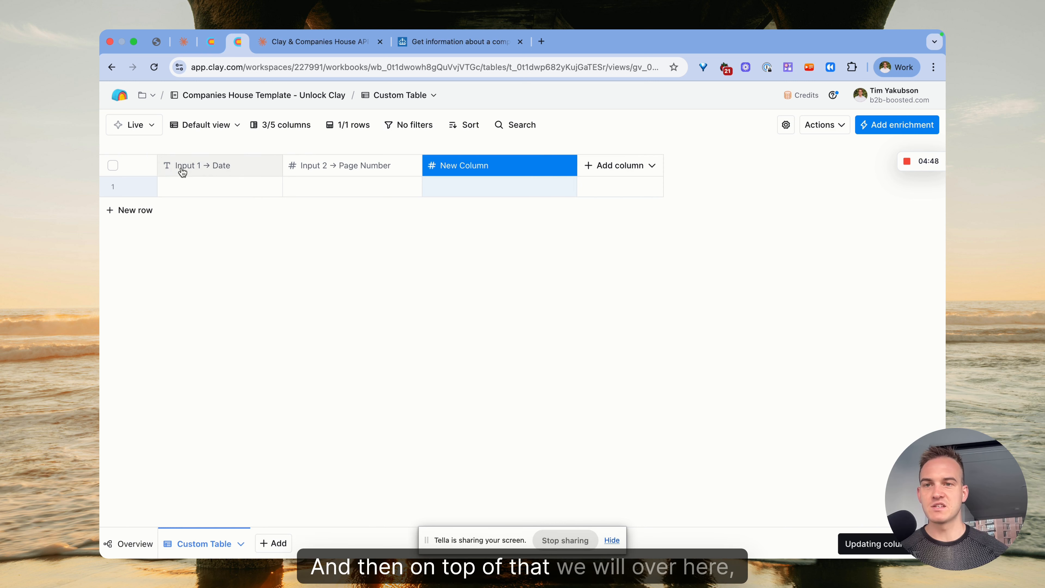
Insert a text column before "Input 1 → Date" and rename the existing date column "Input 1 → Formatted Date"
click(181, 172)
click(373, 220)
click(239, 177)
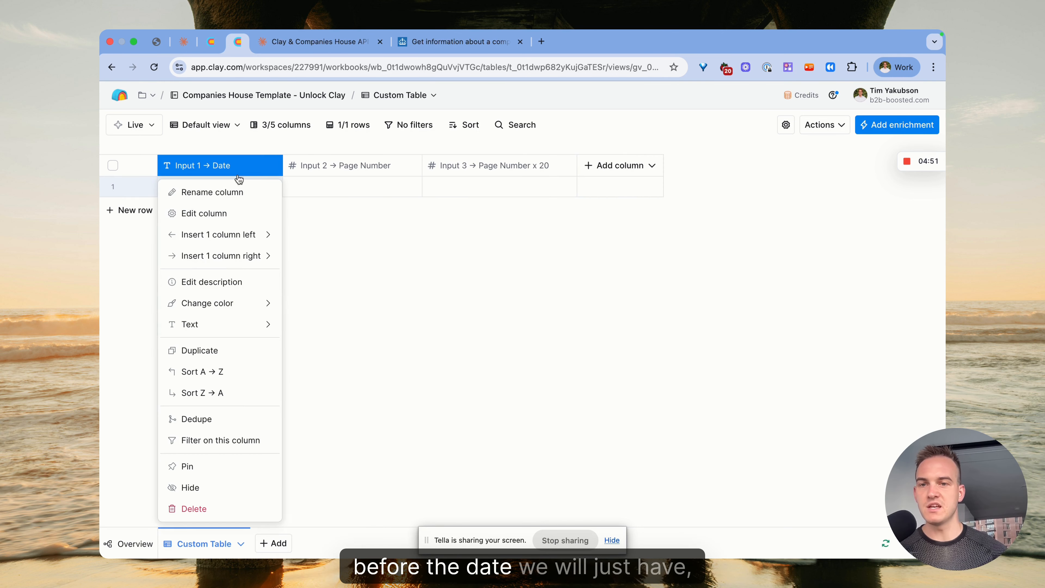
click(242, 234)
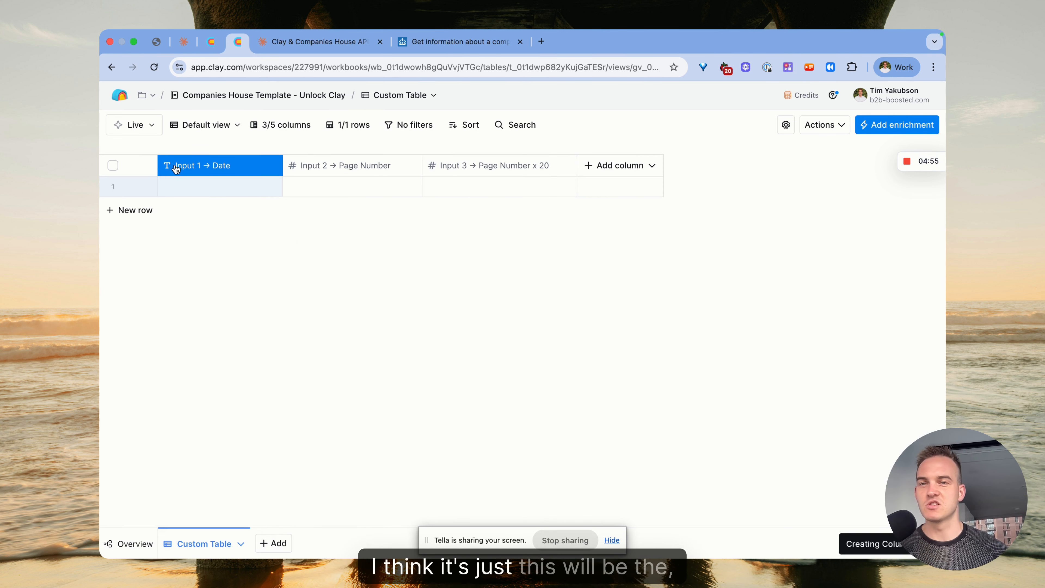
click(331, 171)
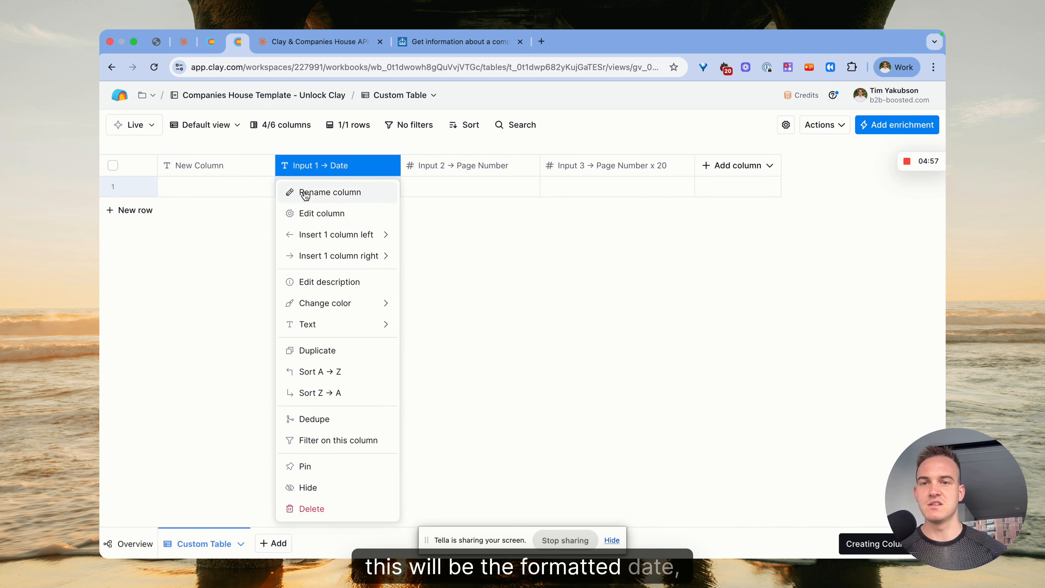
click(306, 191)
click(322, 167)
text(Formatted)
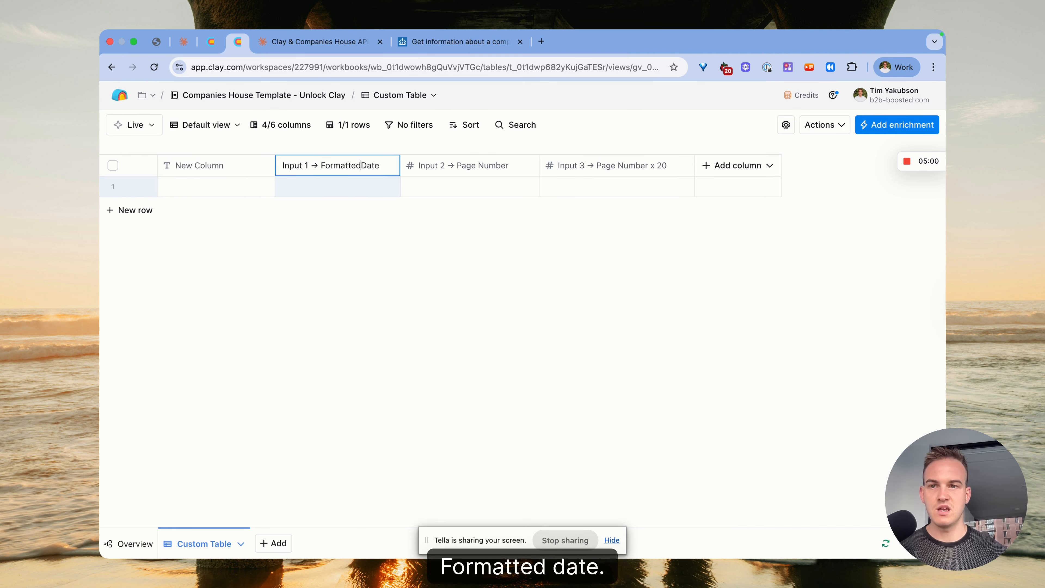
Name the new first column "Input 1 → Date" and renumber the formatted date column as "Input 2 → Formatted Date"
text(Input )
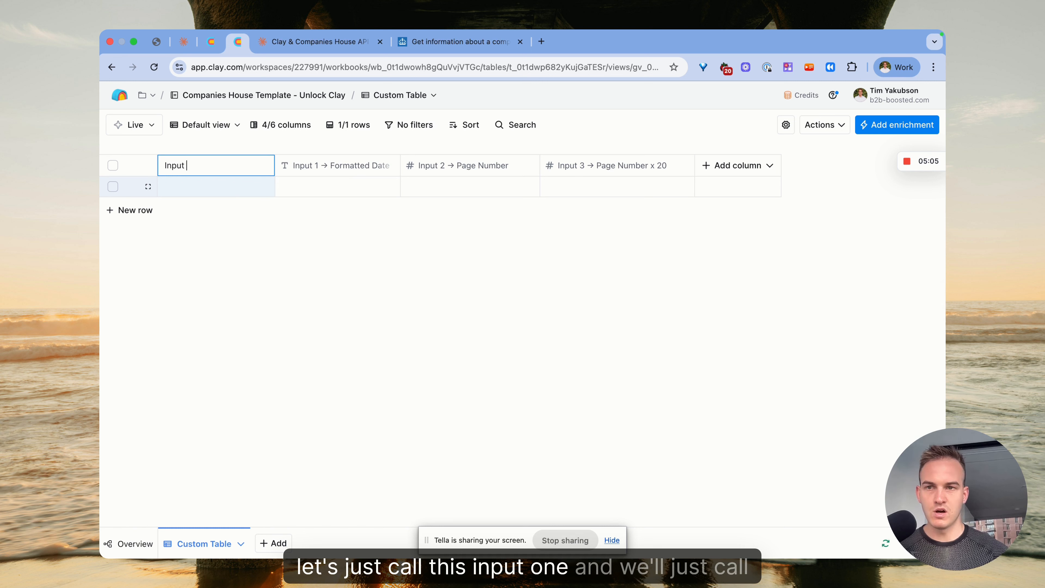
text(1 -> )
text(Da)
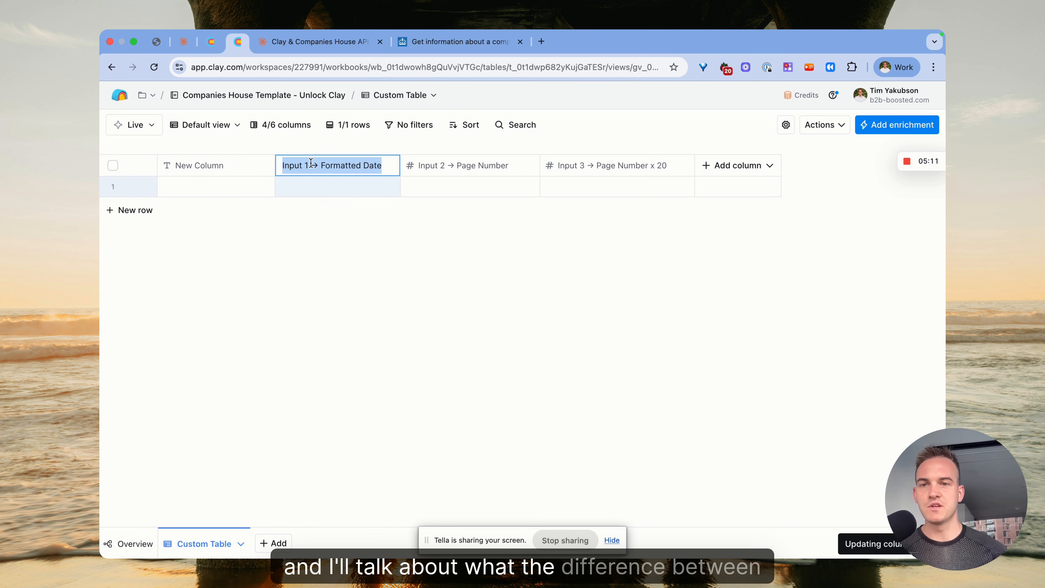
click(309, 164)
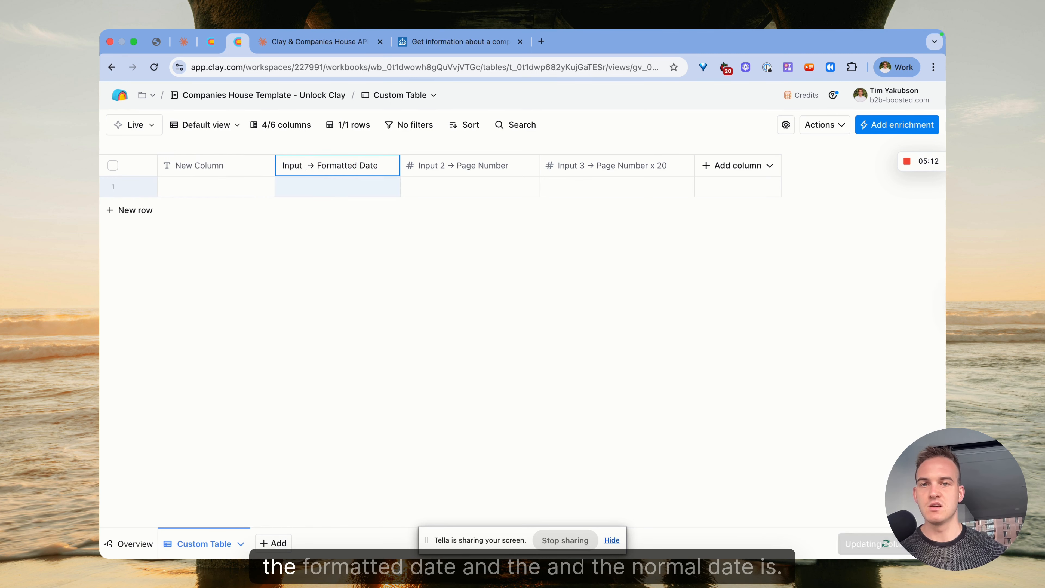
key(Return)
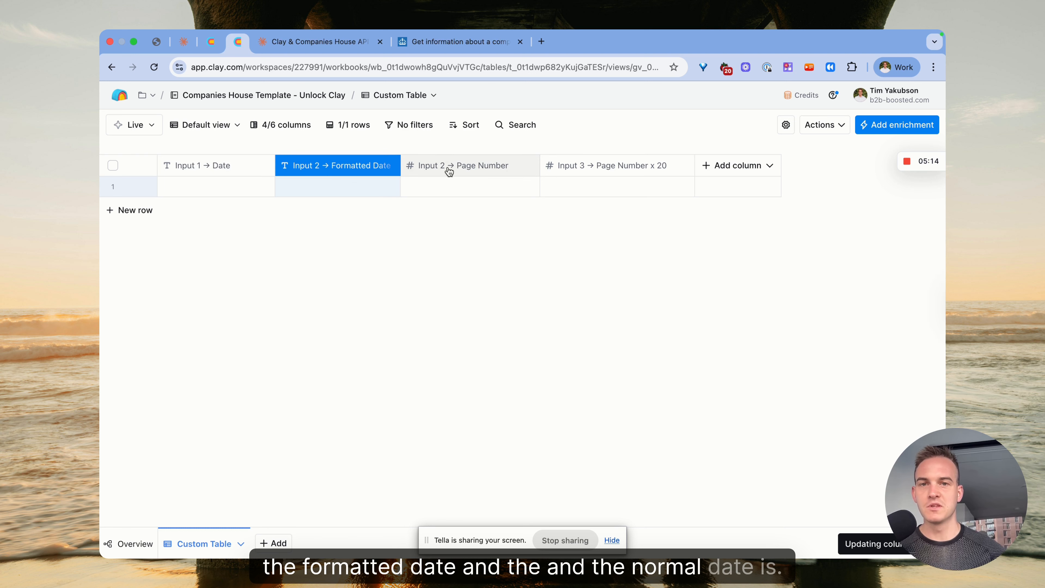
Renumber the last two columns as "Input 3 → Page Number" and "Input 4 → Page Number x 20"
click(449, 171)
click(443, 191)
click(432, 164)
key(Return)
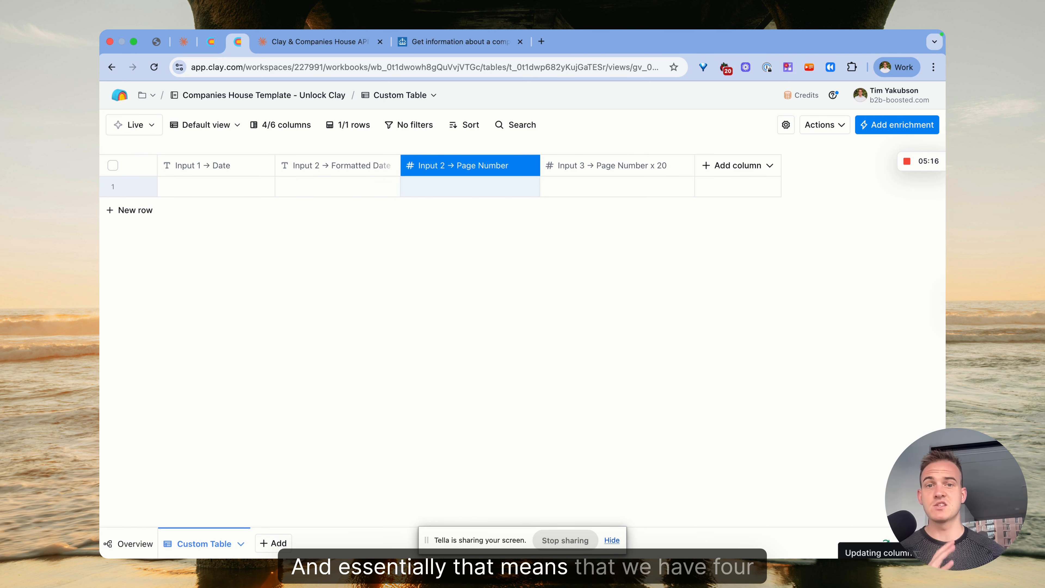
click(555, 168)
click(562, 190)
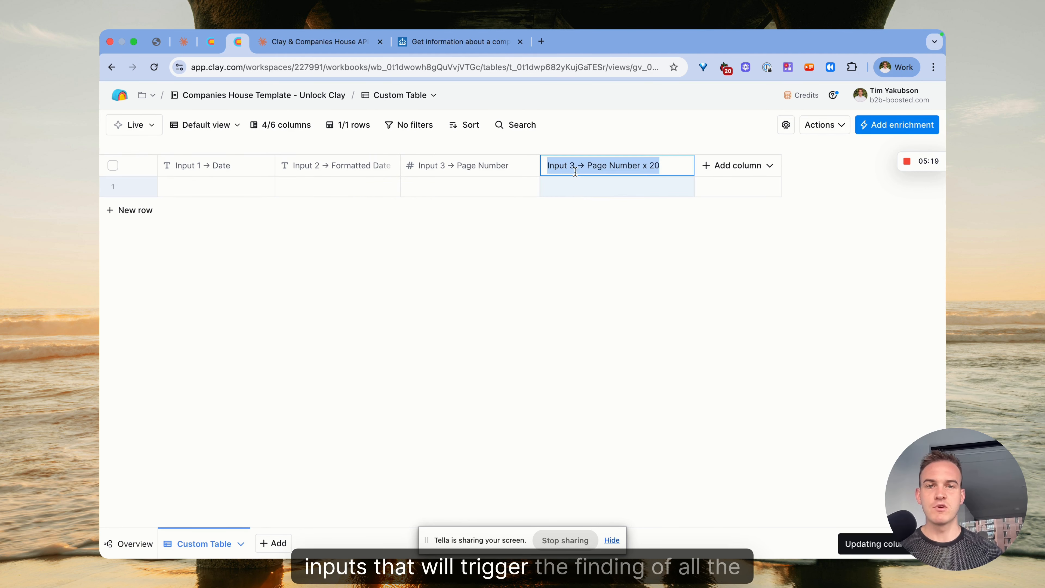
click(574, 170)
key(Return)
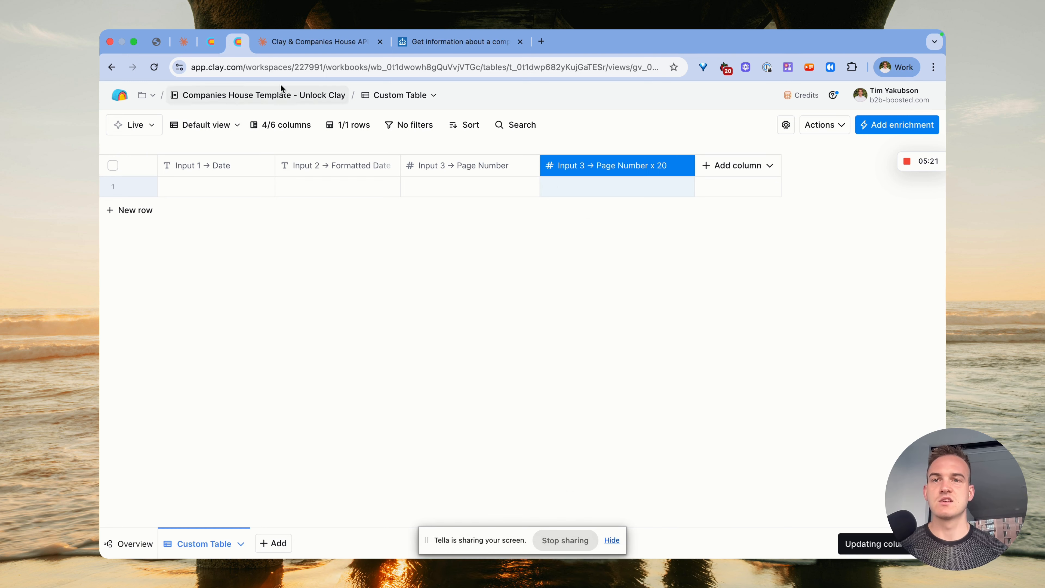
Review step 1 of the checklist against the new input columns and return to the Custom Table
click(317, 41)
scroll(424, 313, down, 3)
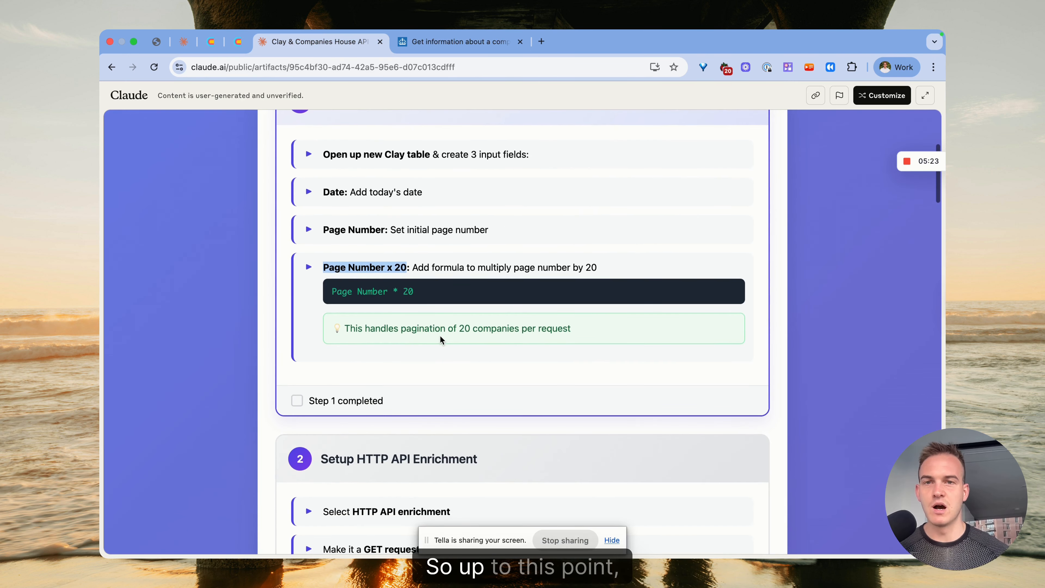
click(237, 43)
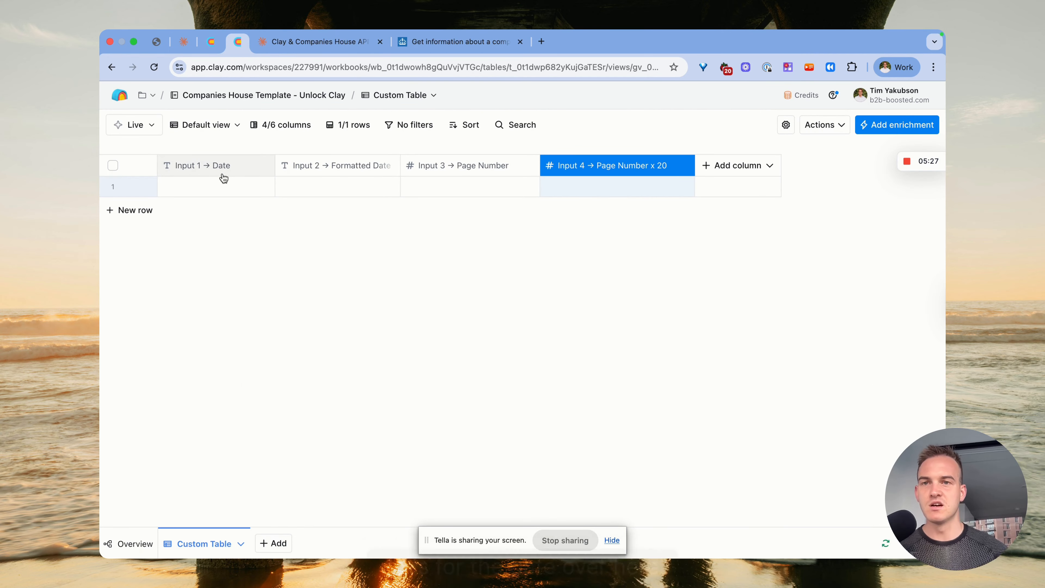
Switch to the "Scrape Companies from Companies House" workbook and open the AI formula generator for Table 1's Date column
click(206, 43)
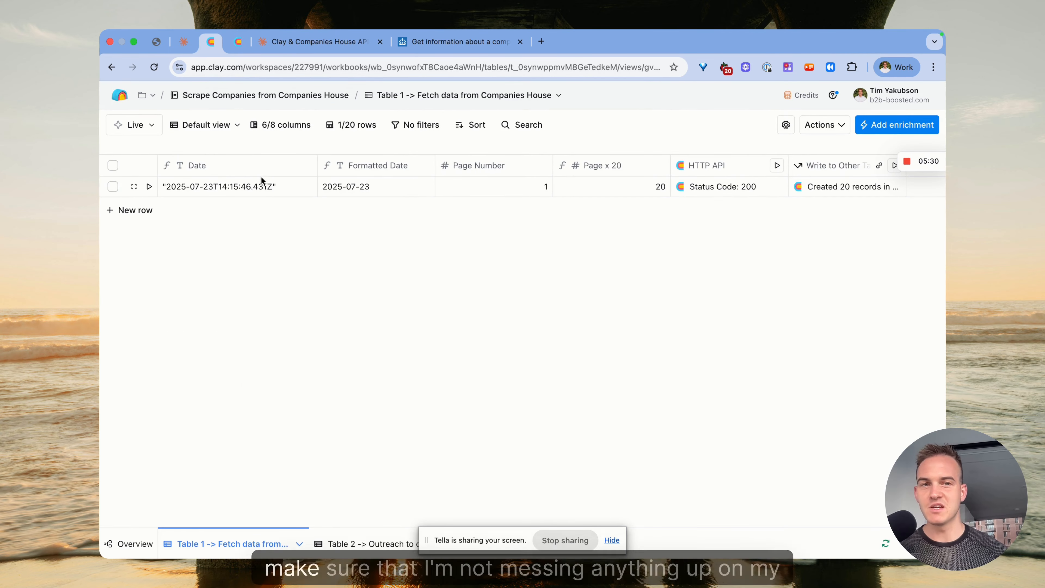
click(257, 176)
click(230, 213)
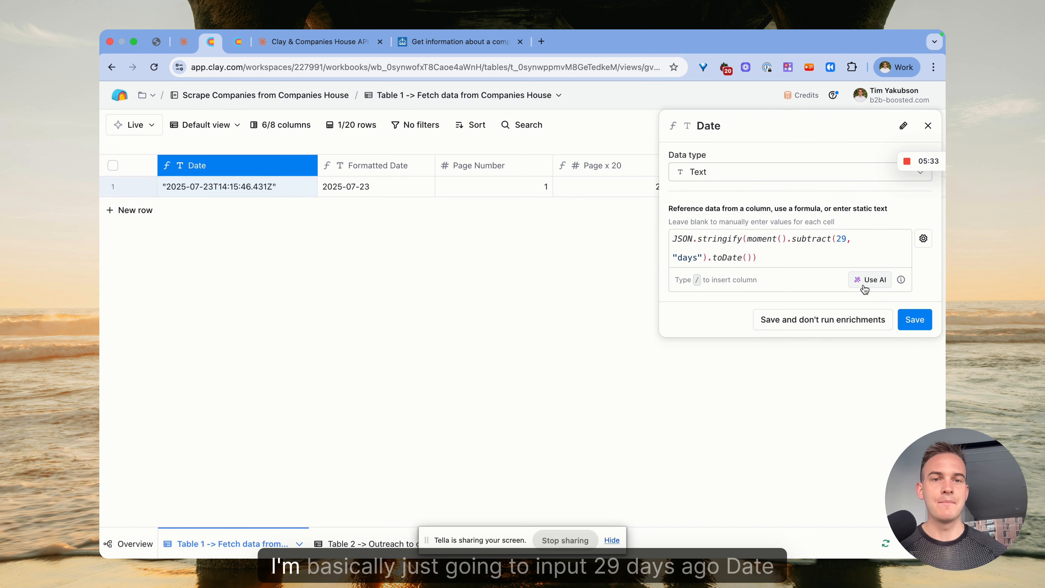
click(866, 280)
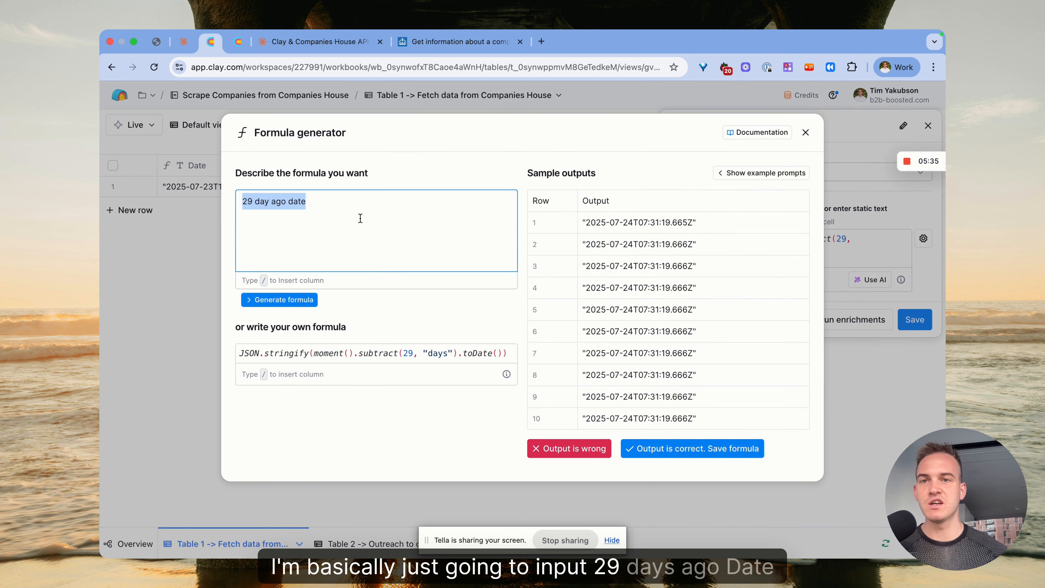
Return to the "Companies House Template - Unlock Clay" workbook, set the "Input 1 → Date" column to a formula and open its AI formula generator
click(240, 45)
click(205, 174)
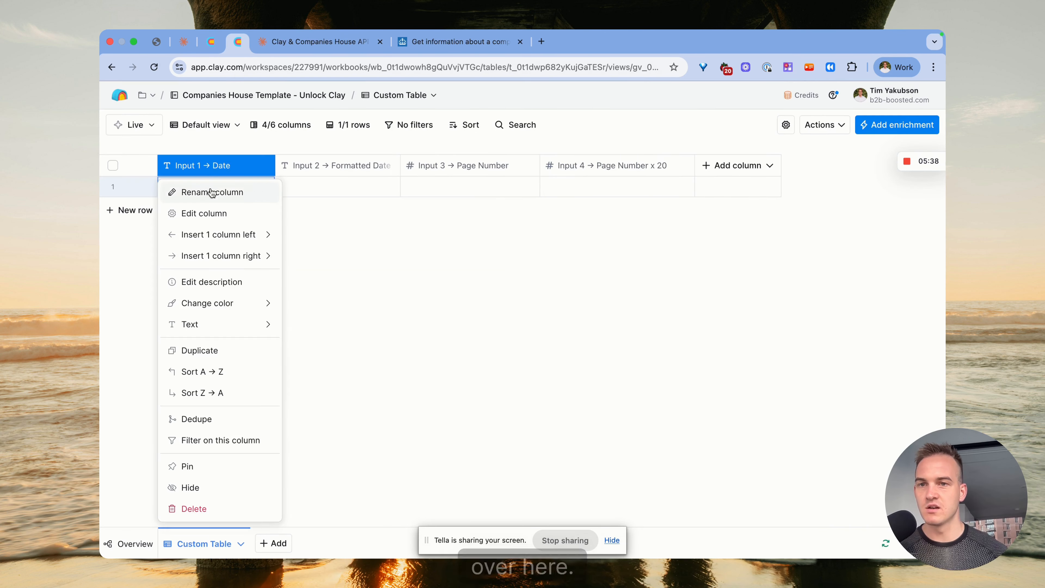
click(210, 214)
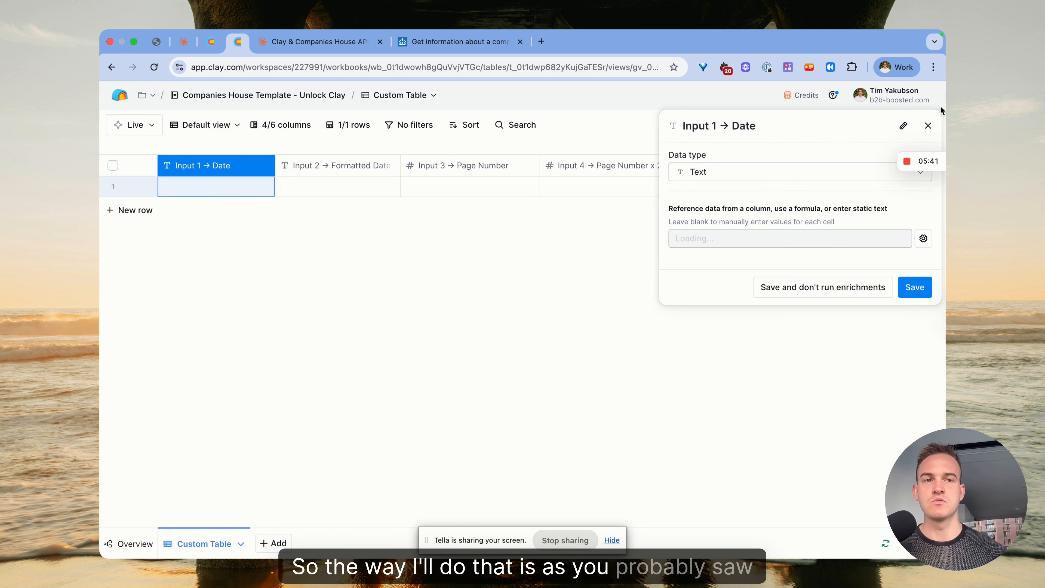
click(928, 126)
click(222, 175)
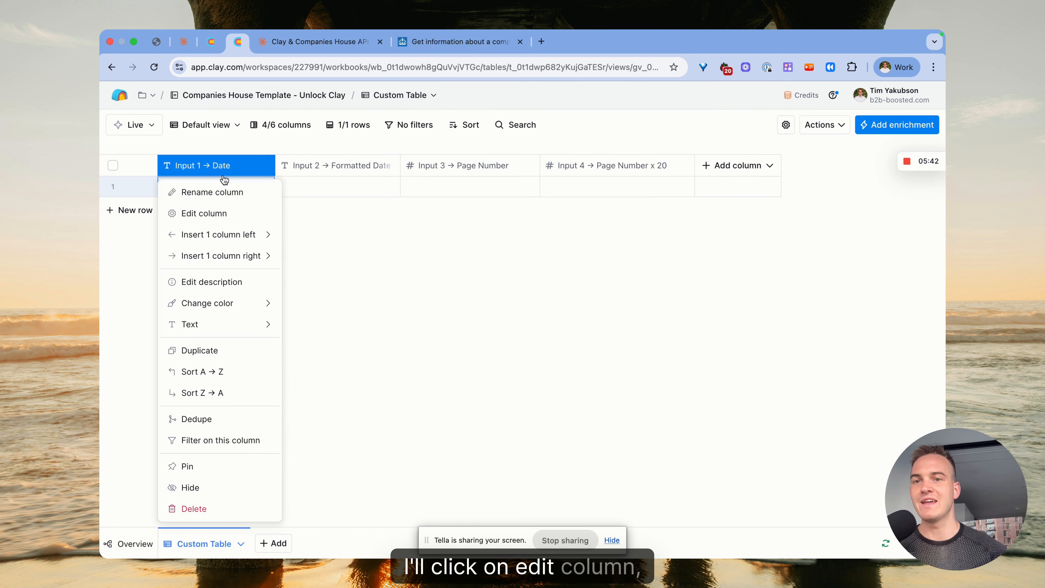
click(227, 215)
click(924, 239)
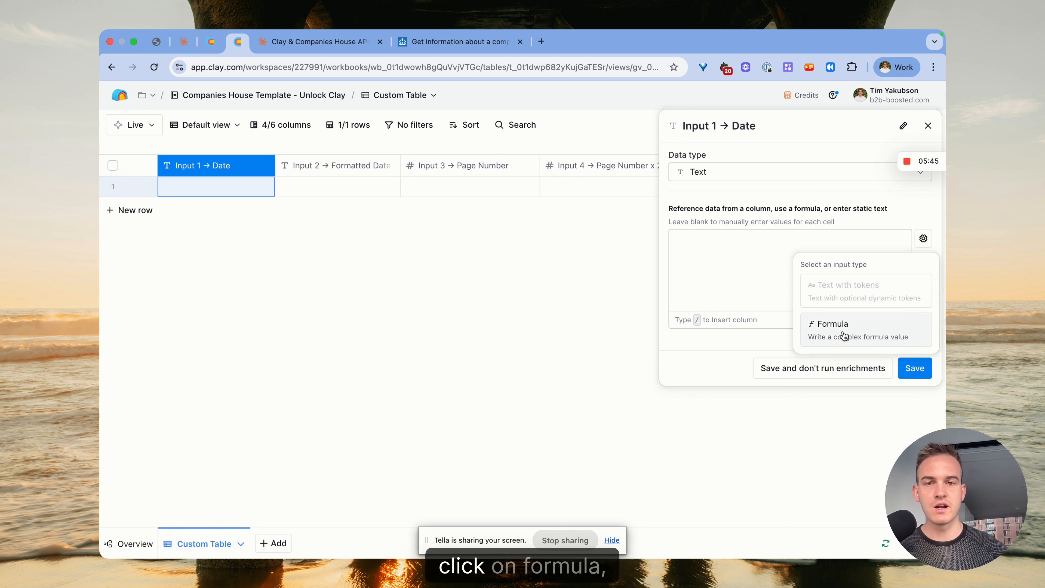
click(812, 331)
click(868, 264)
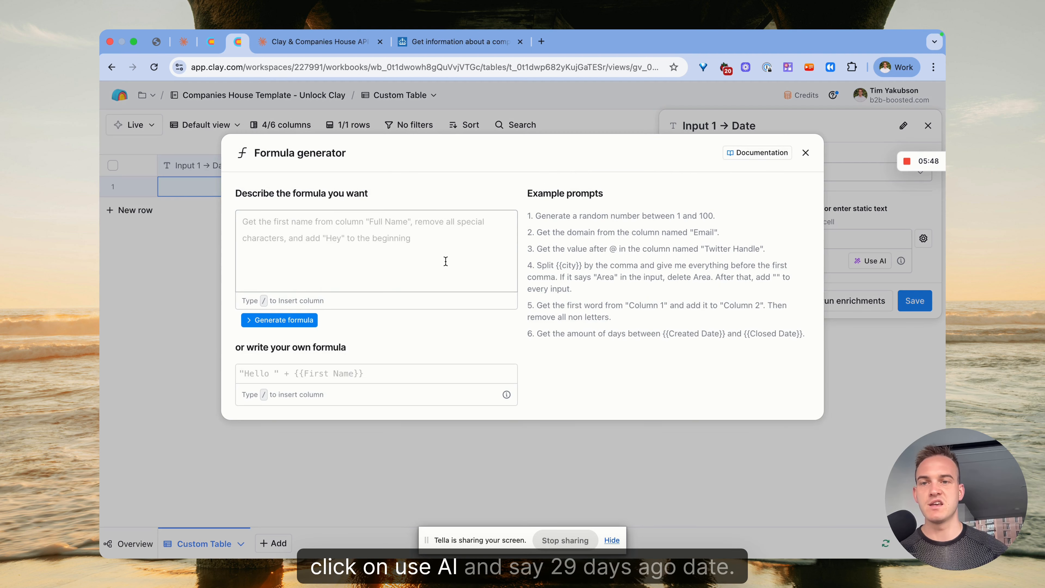
Generate the "Input 1 → Date" formula from the prompt "29 day ago date" and save it to the column
text(29 day ago date)
click(292, 320)
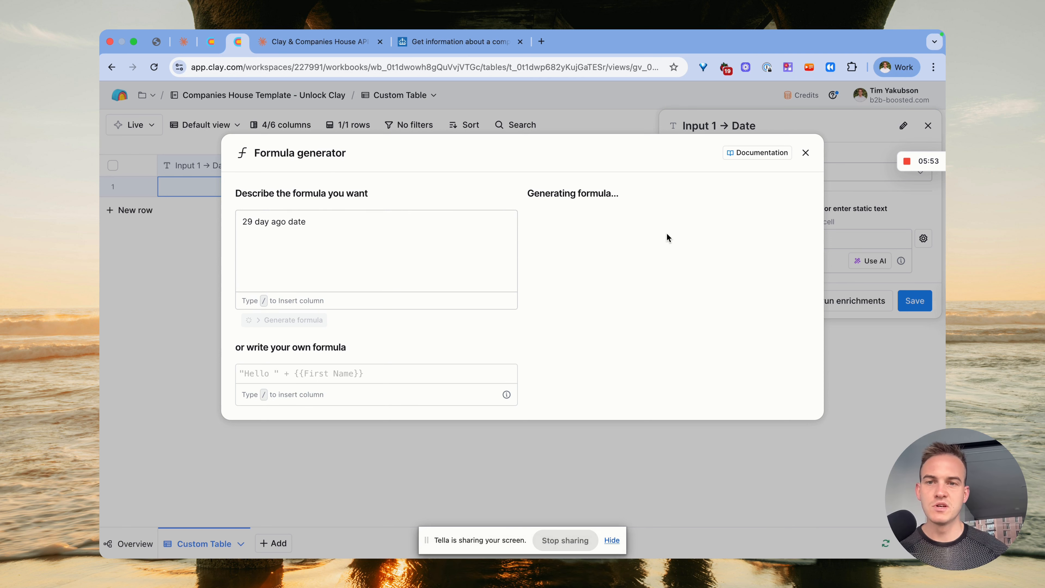
click(692, 272)
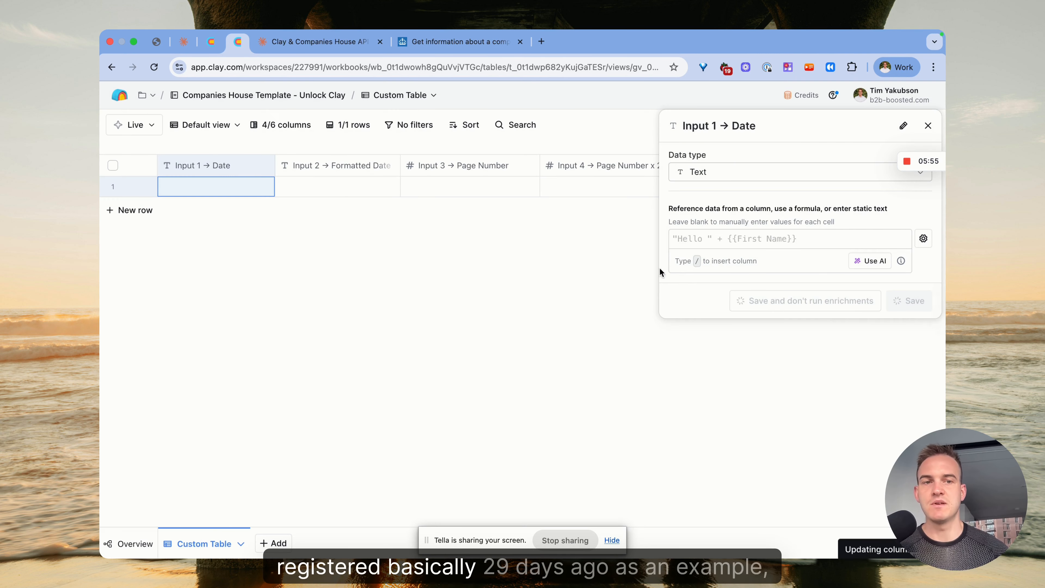
click(865, 305)
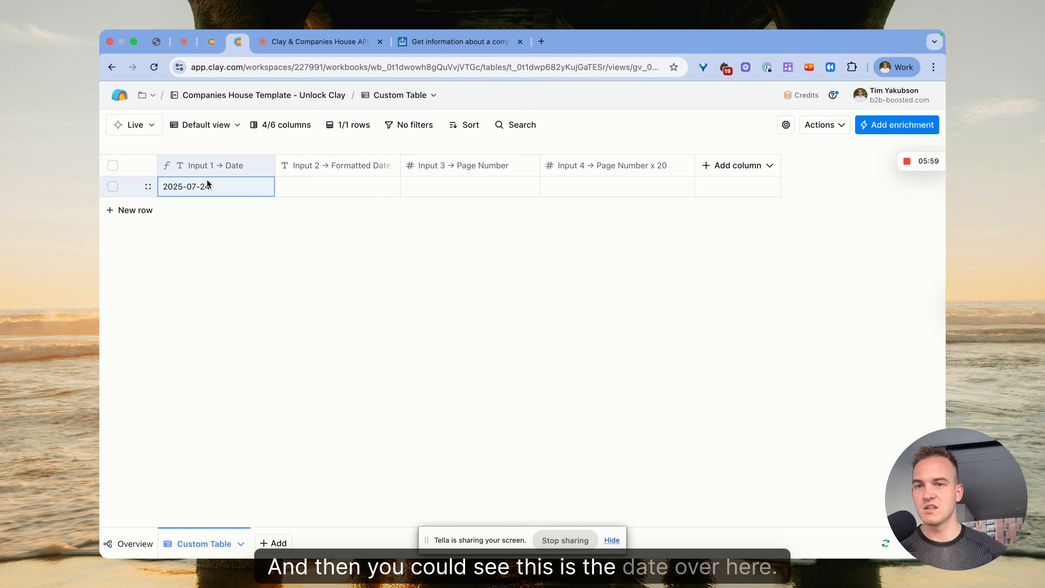
Open "Input 2 → Formatted Date" for editing and copy the formula prompt from the original workbook's Formatted Date column
click(303, 167)
click(305, 213)
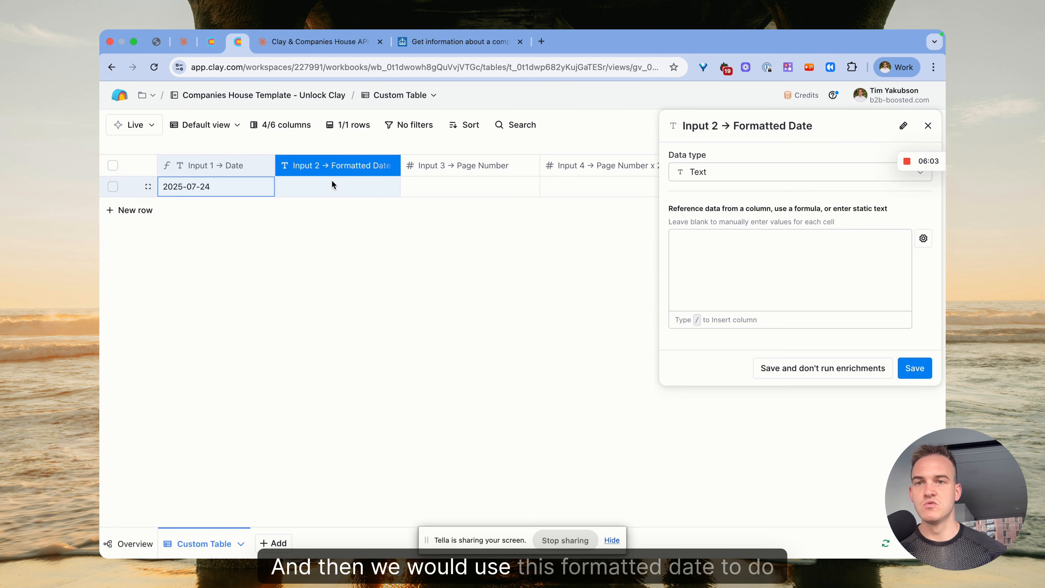
click(202, 48)
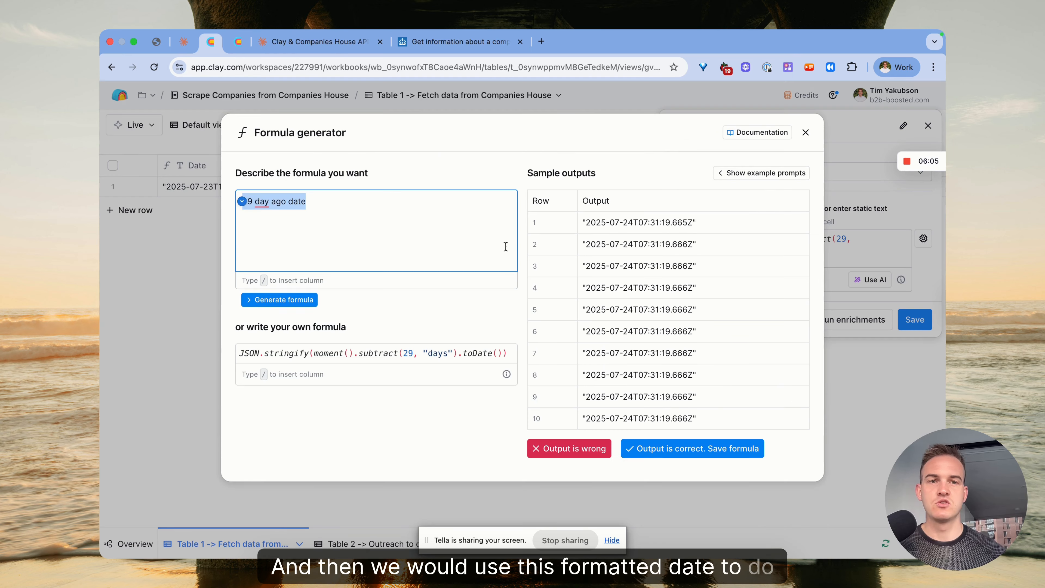
click(805, 149)
click(321, 167)
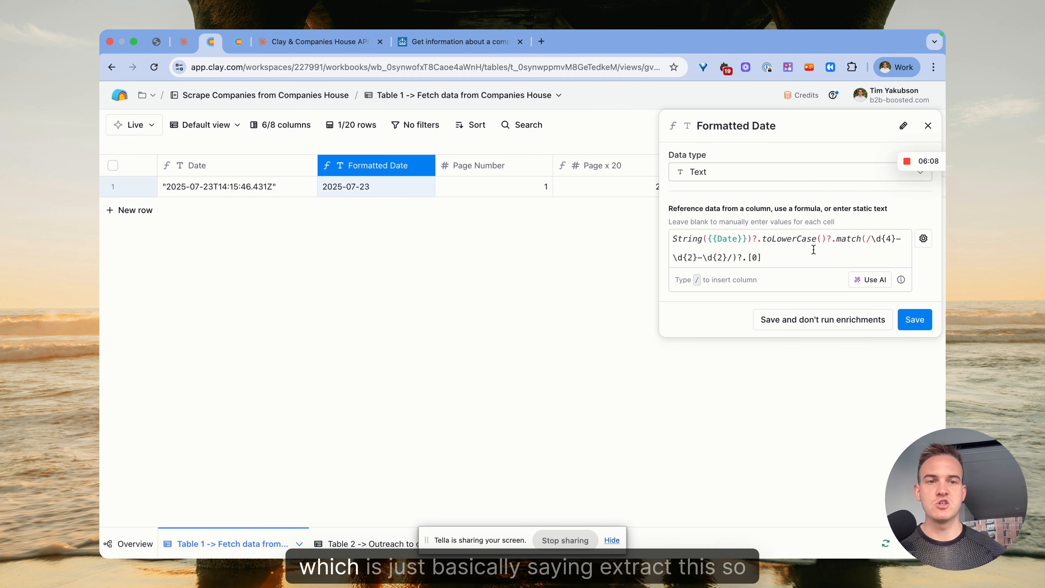
click(872, 280)
drag(322, 234, 285, 125)
key(cmd+c)
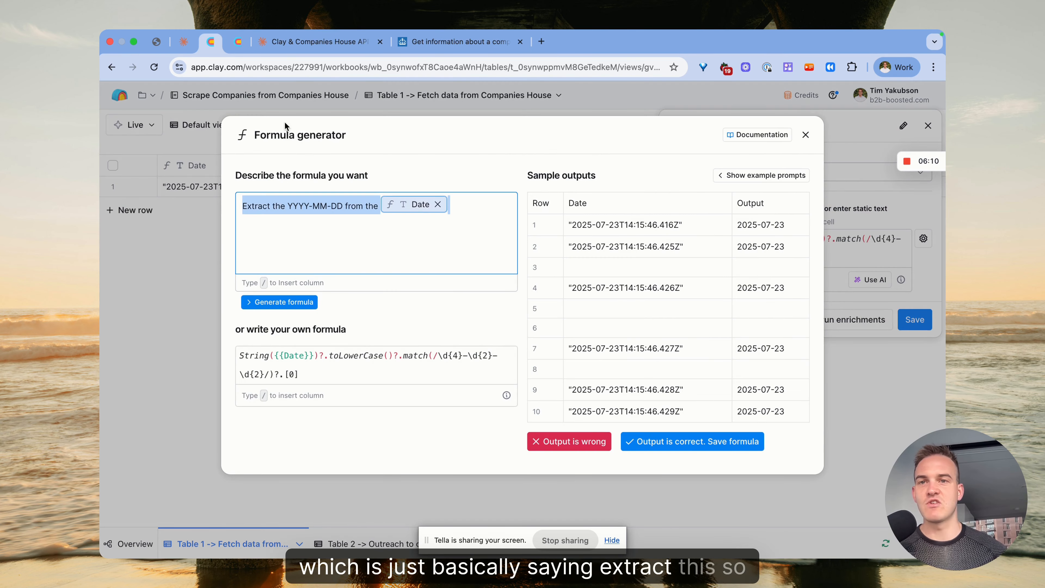
Generate and save an AI formula for "Input 2 → Formatted Date" with the prompt "Extract the YYYY-MM-DD from the" followed by the "Input 1 -> Date" column
click(238, 41)
click(923, 238)
click(827, 325)
click(438, 233)
key(cmd+v)
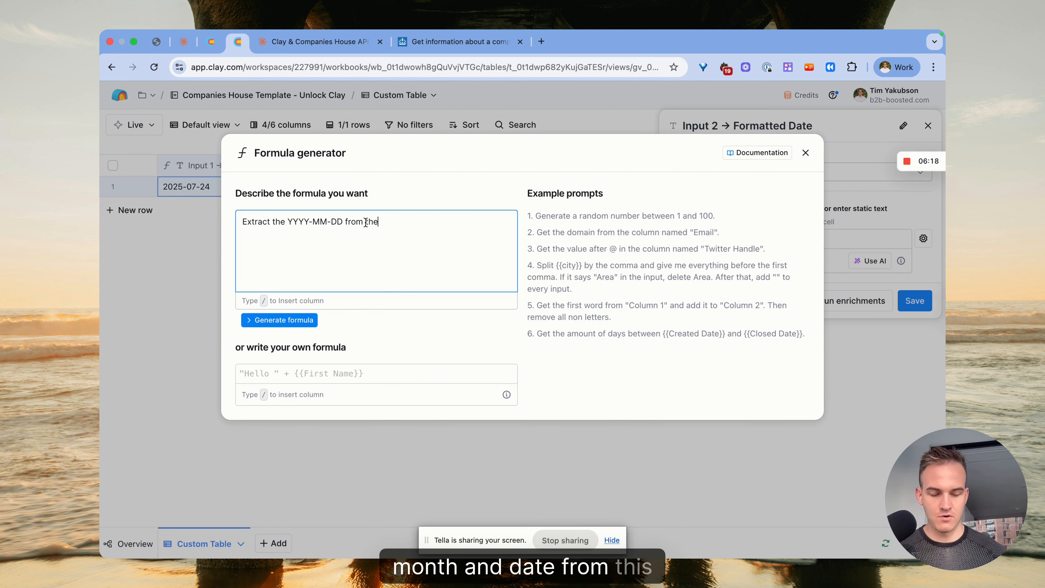
text(/)
click(428, 266)
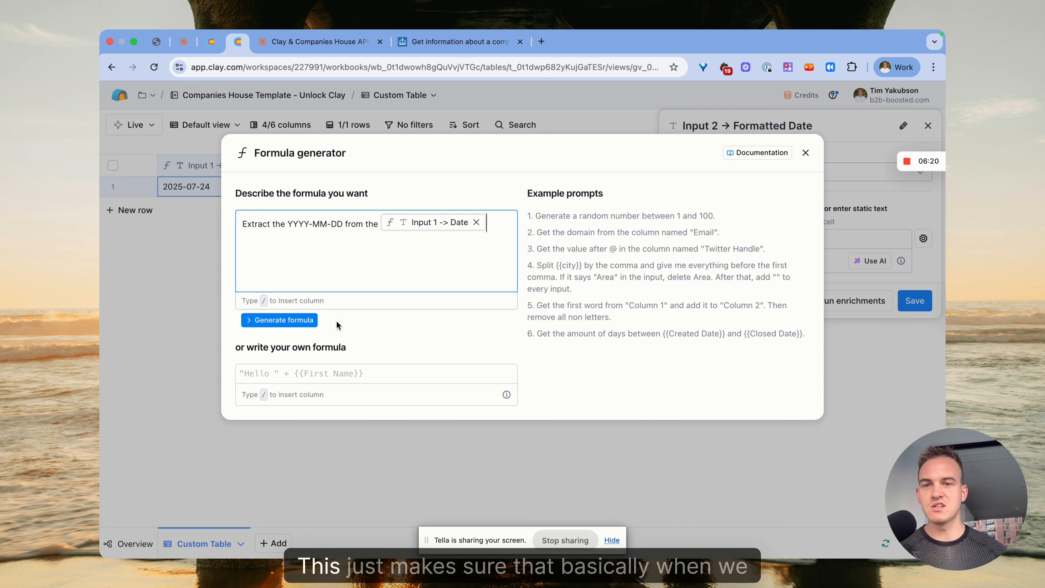
click(312, 322)
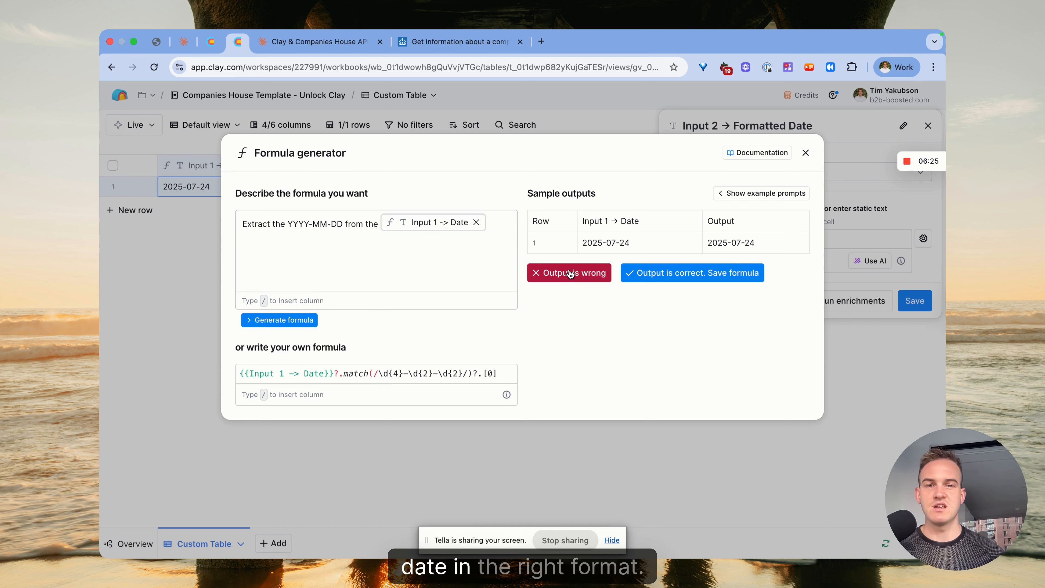
click(644, 273)
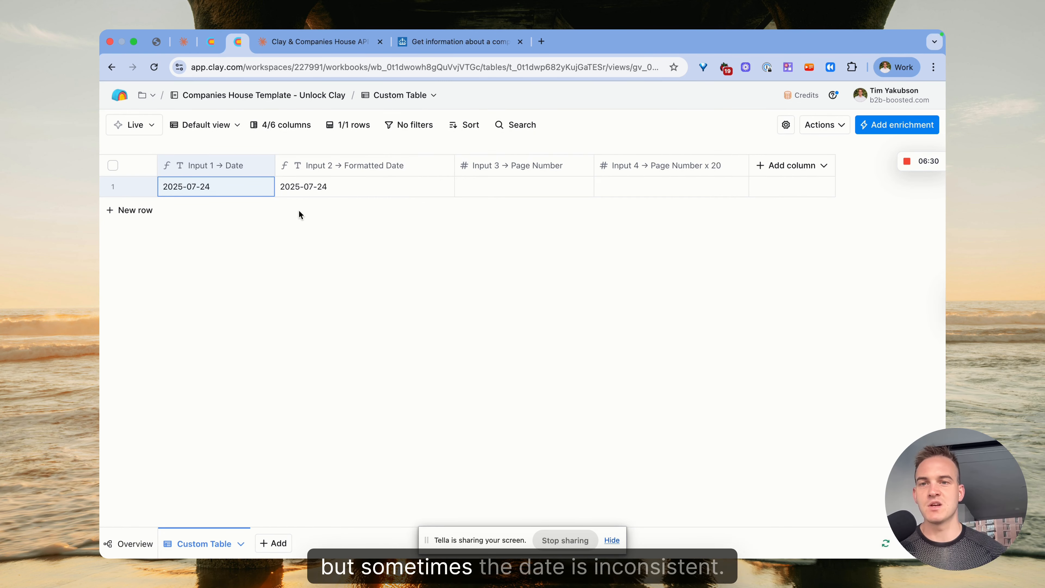
Enter 1 as the first row's value in the "Input 3 → Page Number" column
click(495, 184)
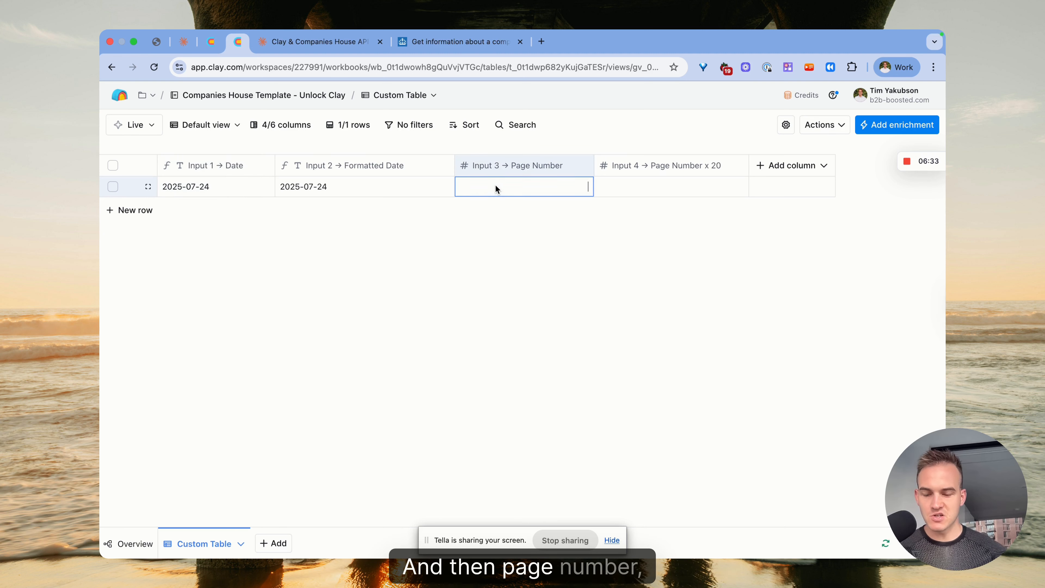
click(495, 185)
key(Return)
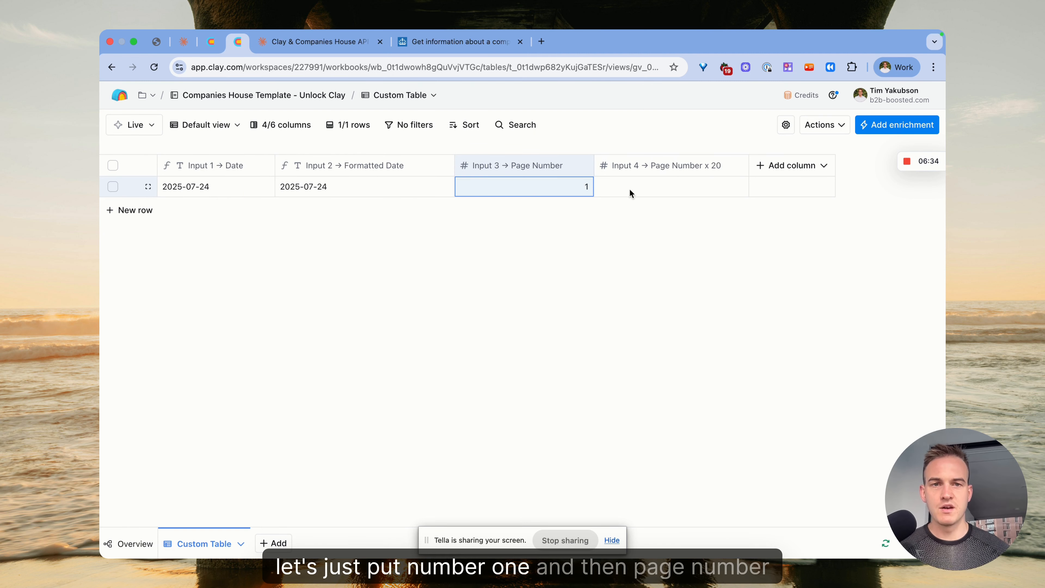
Generate and save an AI formula for "Input 4 → Page Number x 20" that multiplies "Input 3 -> Page Number" by 20
click(667, 187)
click(665, 167)
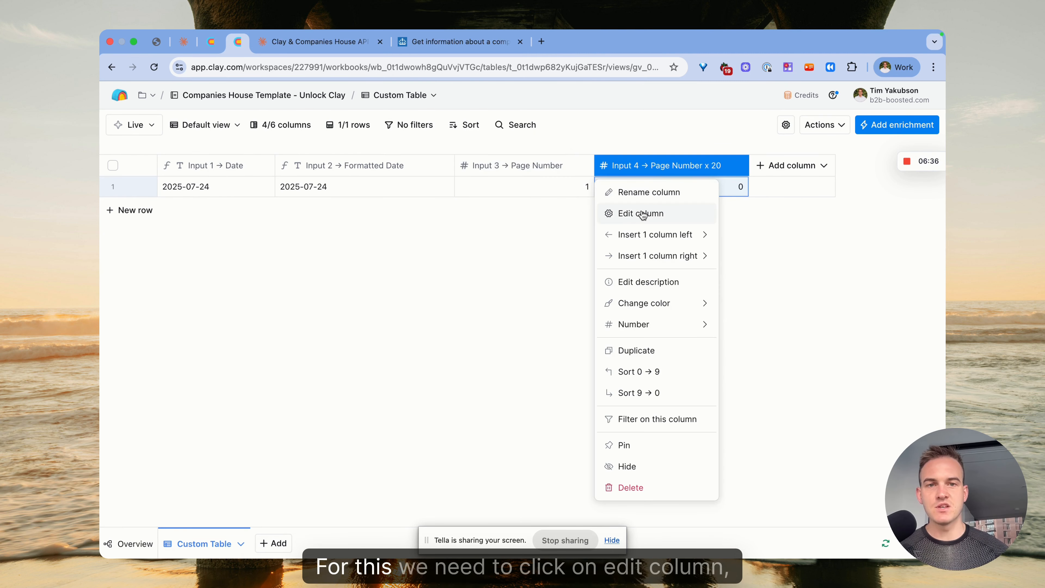
click(665, 215)
click(924, 238)
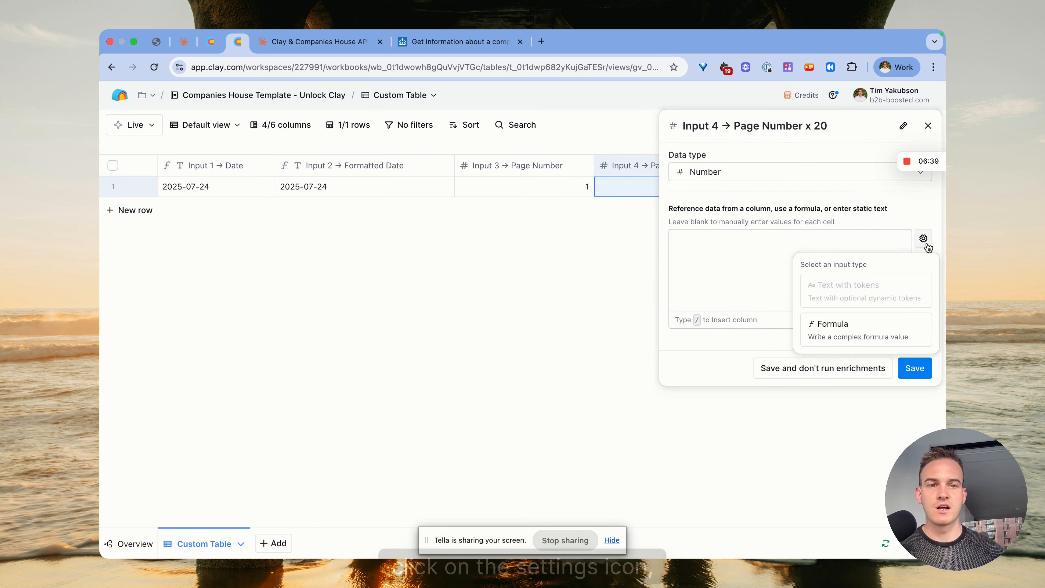
click(884, 328)
click(869, 260)
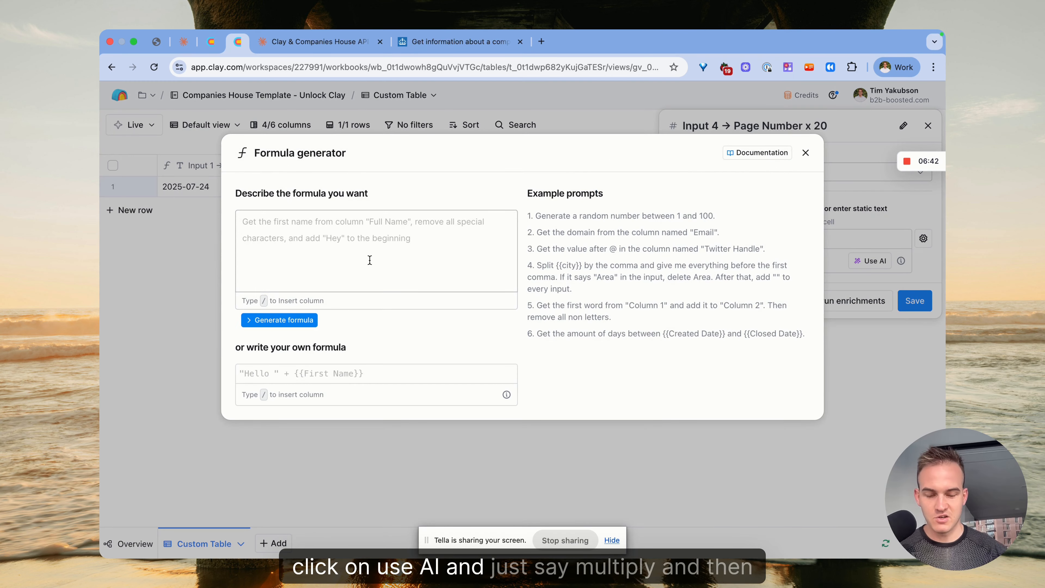
text(multiply /)
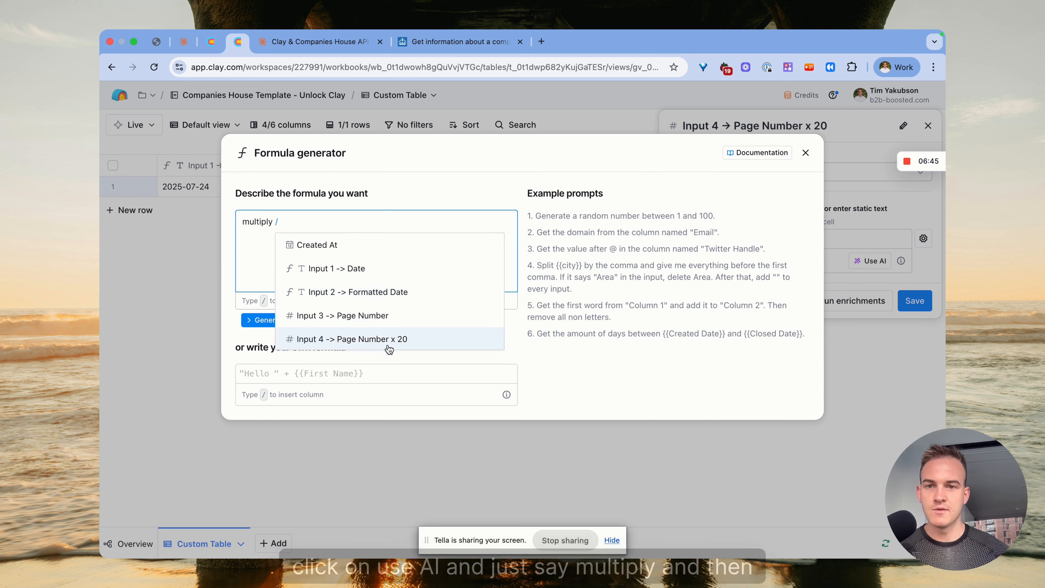
click(368, 323)
text(by 20)
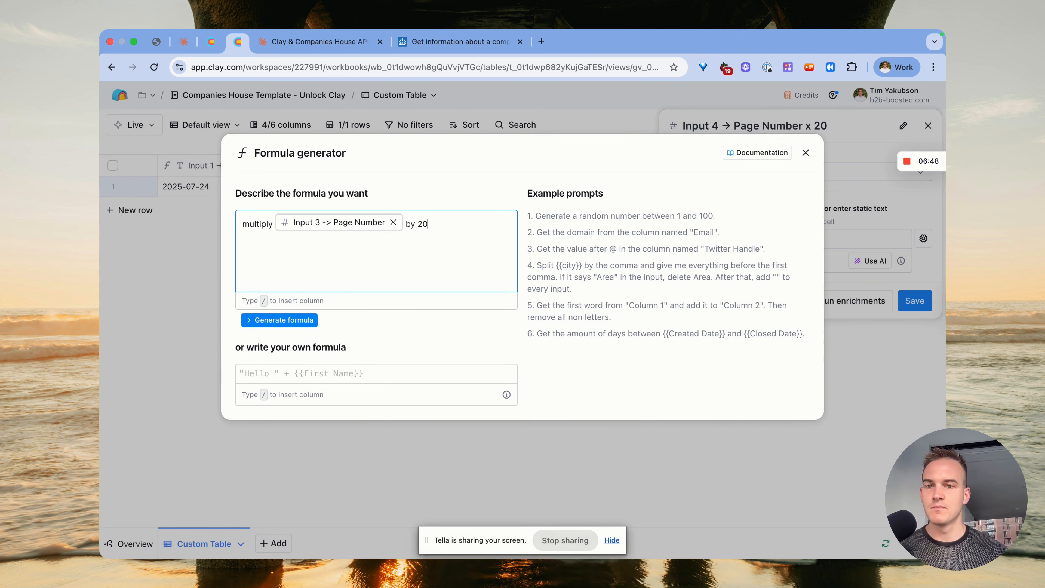
click(312, 325)
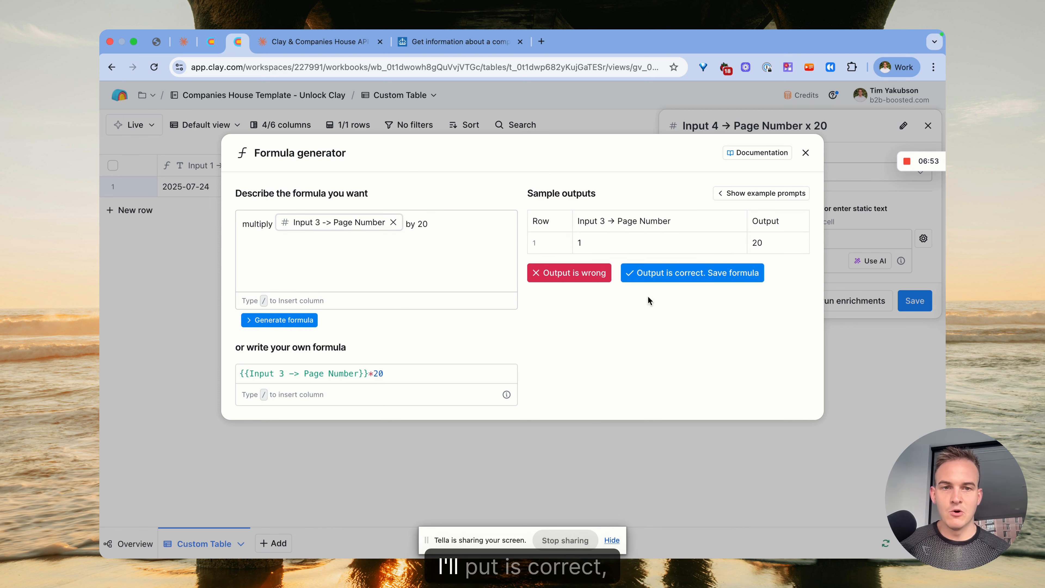
click(650, 277)
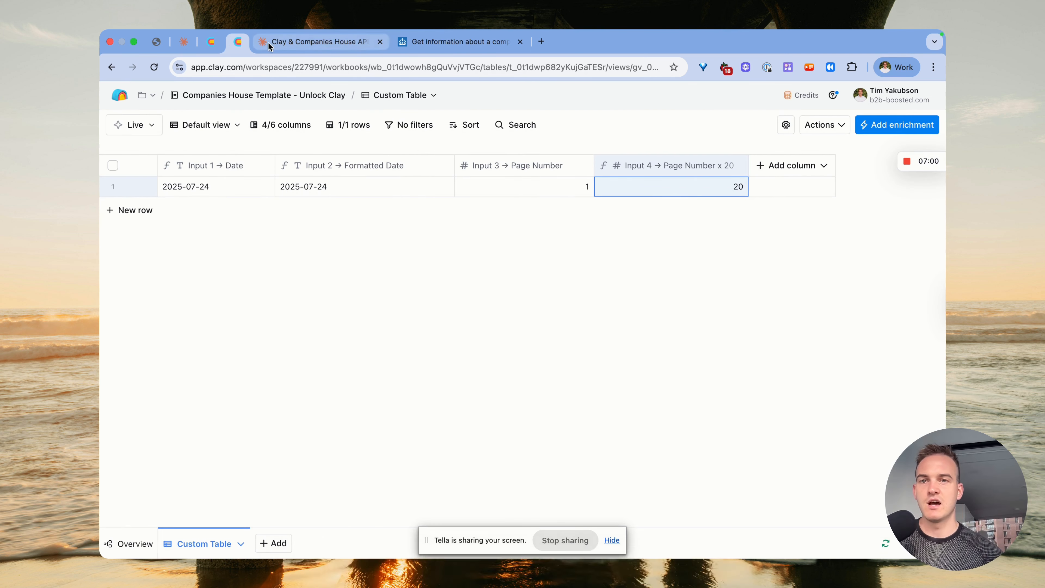
Tick off both prerequisites in the Clay & Companies House API checklist and look ahead to step 2, Setup HTTP API Enrichment
click(317, 42)
scroll(404, 320, up, 5)
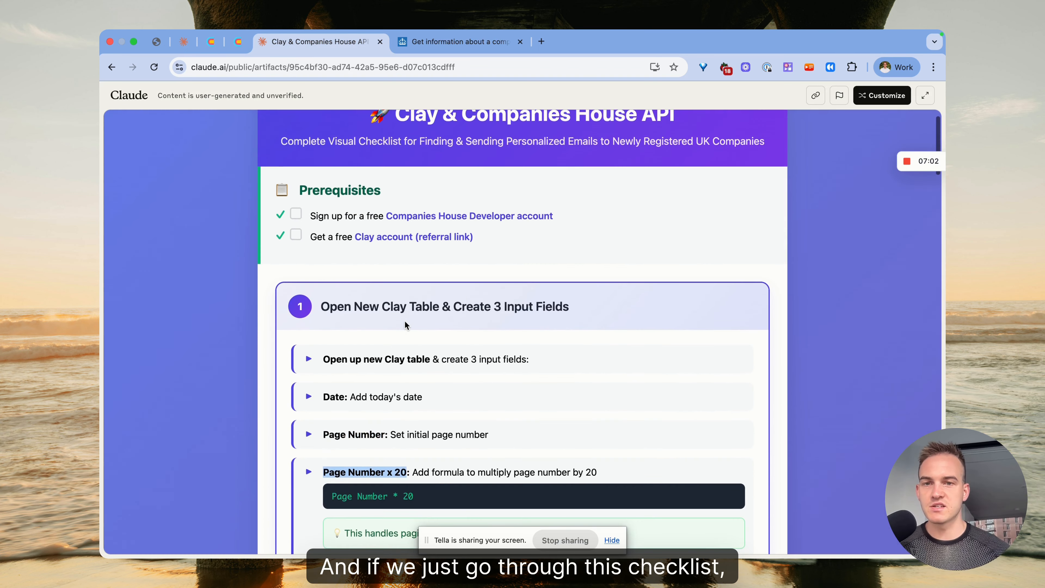
drag(324, 314, 529, 315)
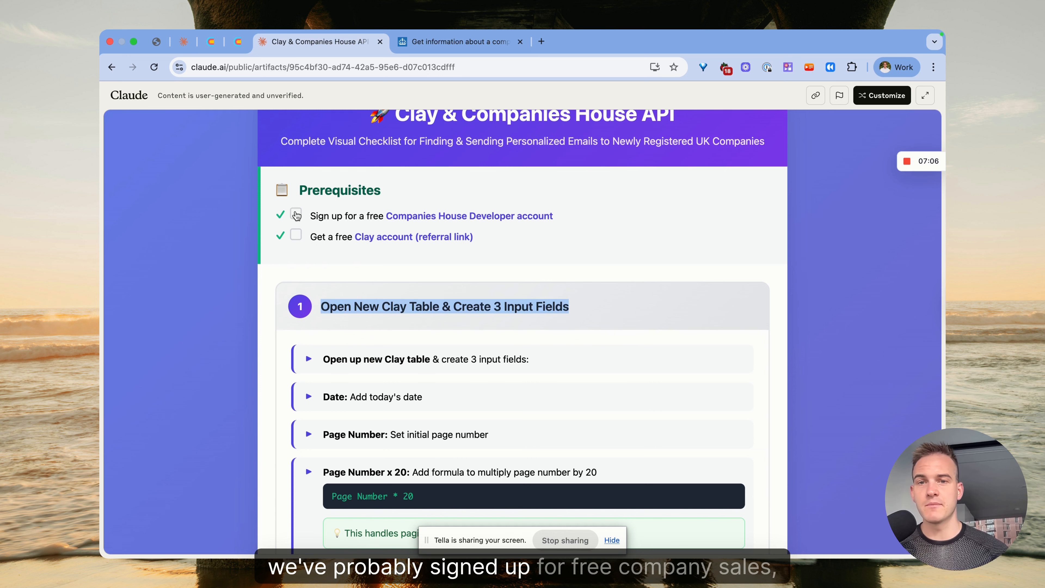
click(296, 215)
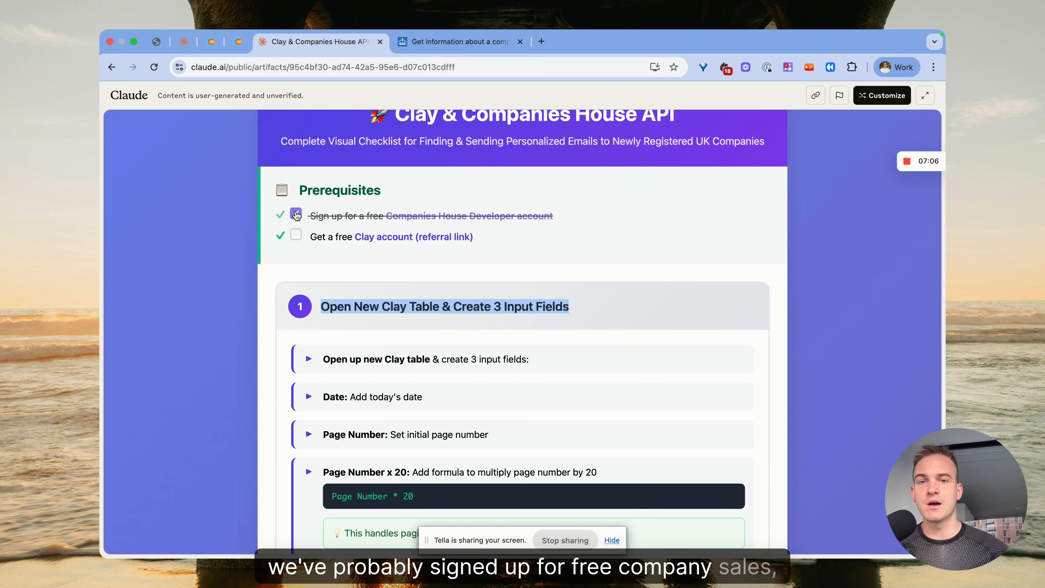
click(295, 236)
scroll(403, 239, down, 10)
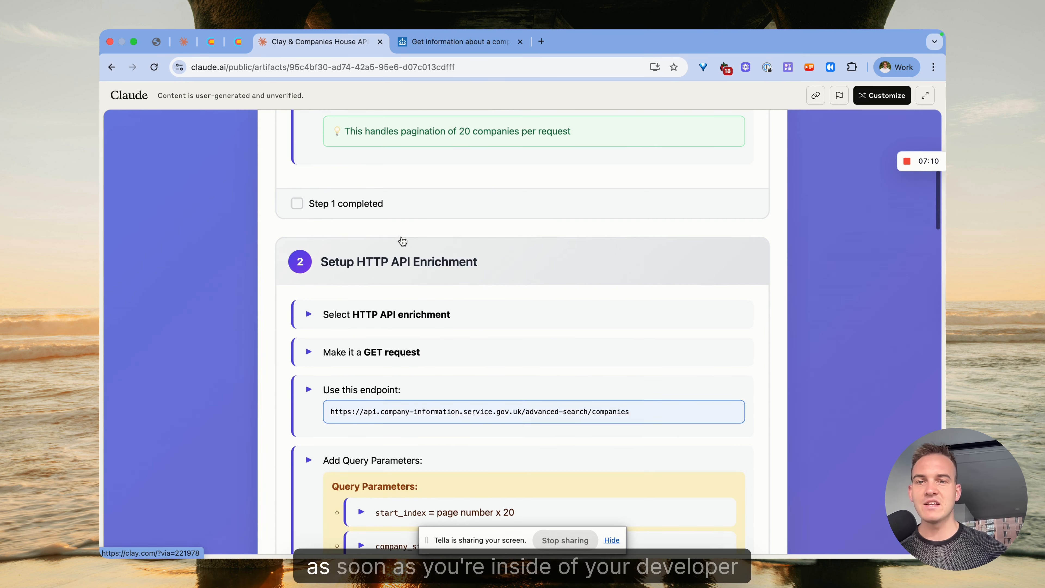
scroll(403, 241, down, 2)
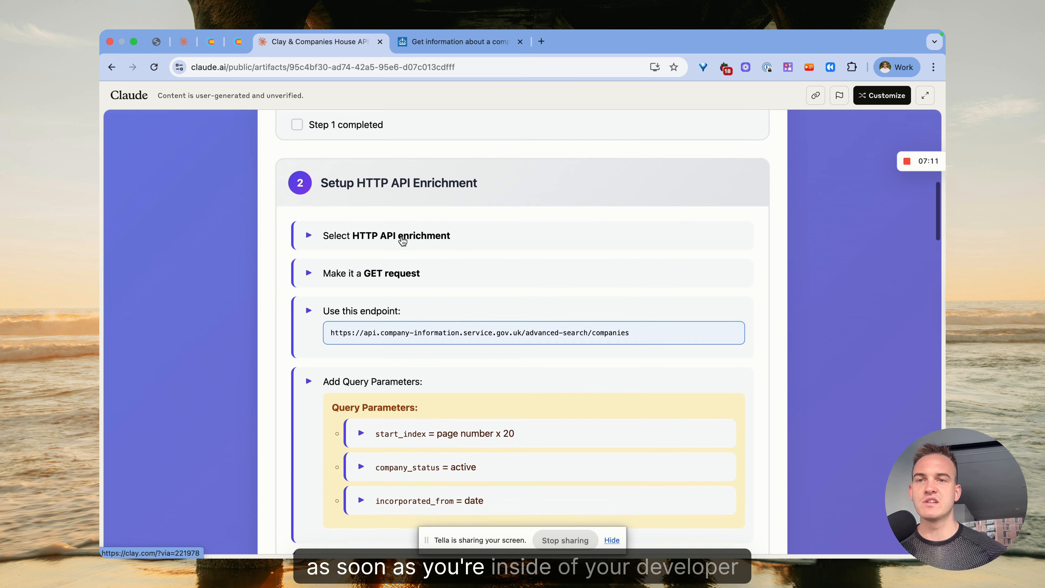
Switch to the Companies House Developer Hub, view all applications and open the form for creating a new application
click(157, 41)
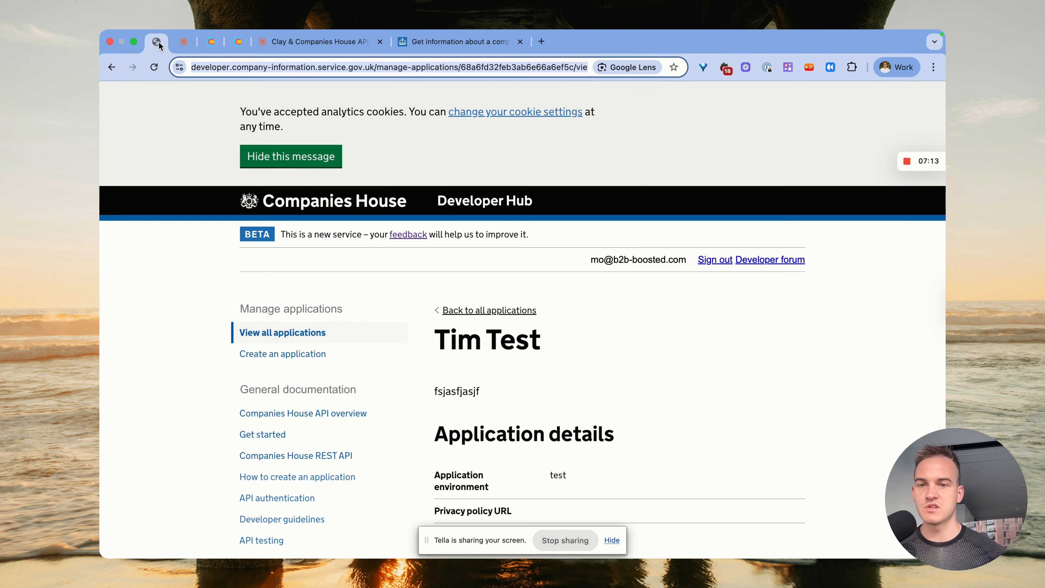
click(276, 334)
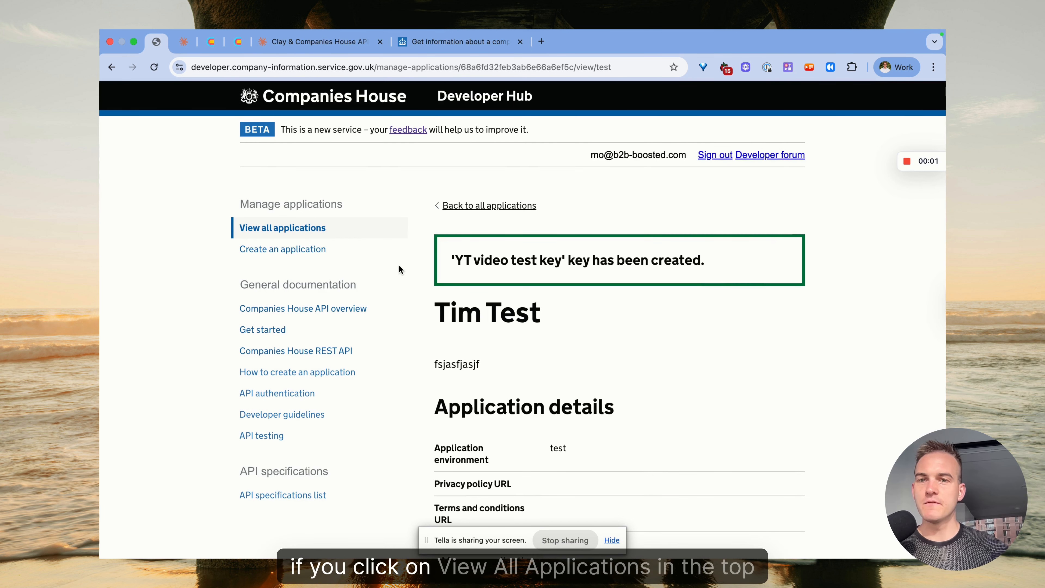
click(299, 232)
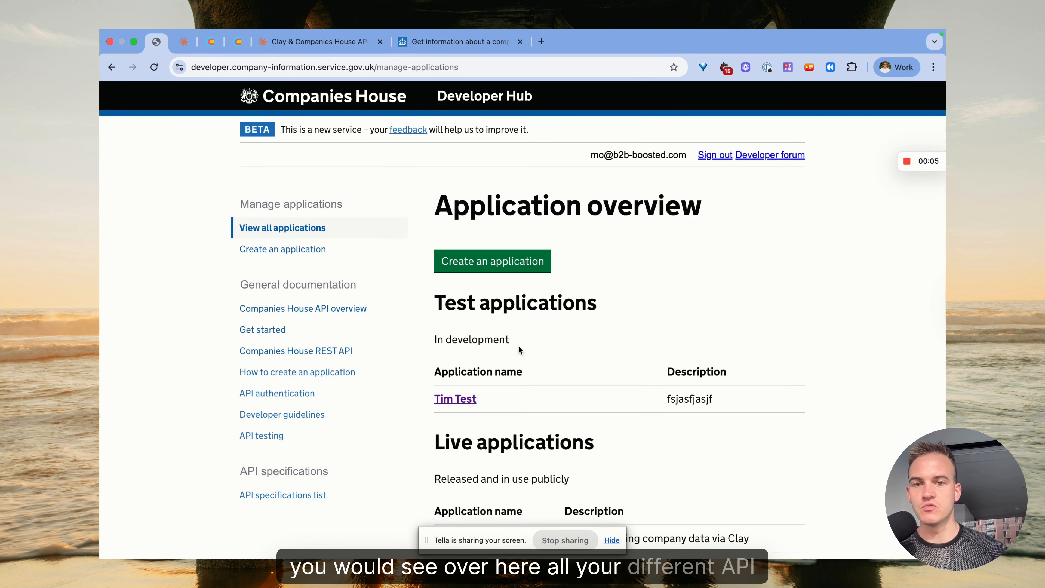
scroll(499, 392, down, 3)
scroll(499, 392, up, 3)
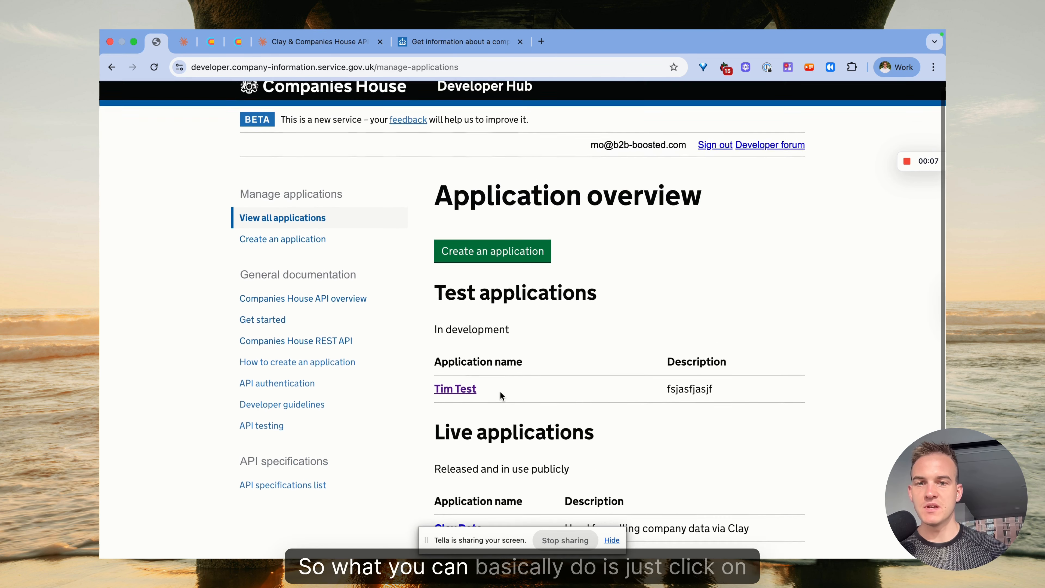
click(485, 265)
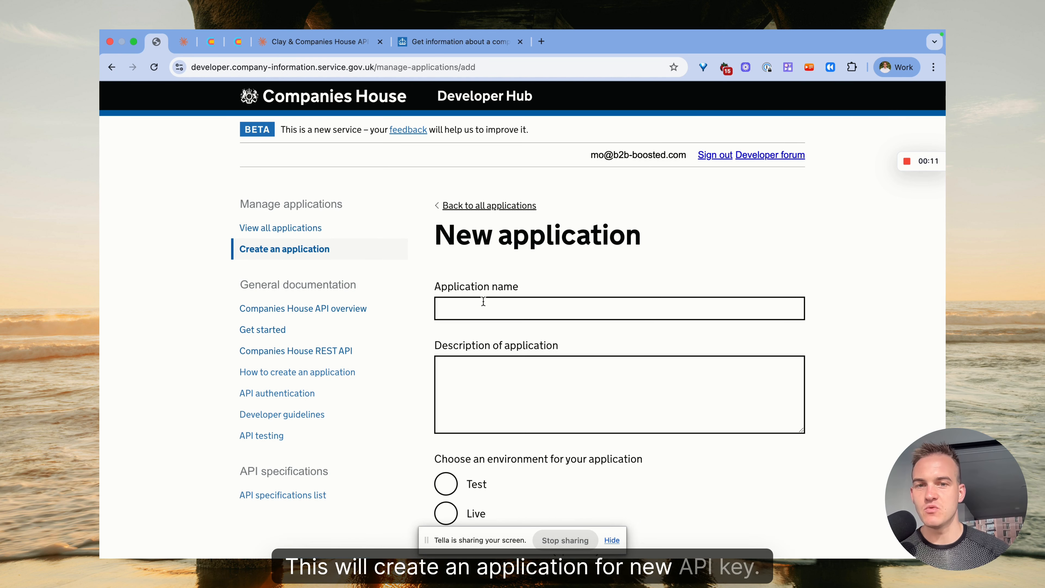
Fill in the new application's name and description, each as "yt test" followed by the owner's first name
scroll(483, 301, down, 1)
click(482, 287)
text(yt)
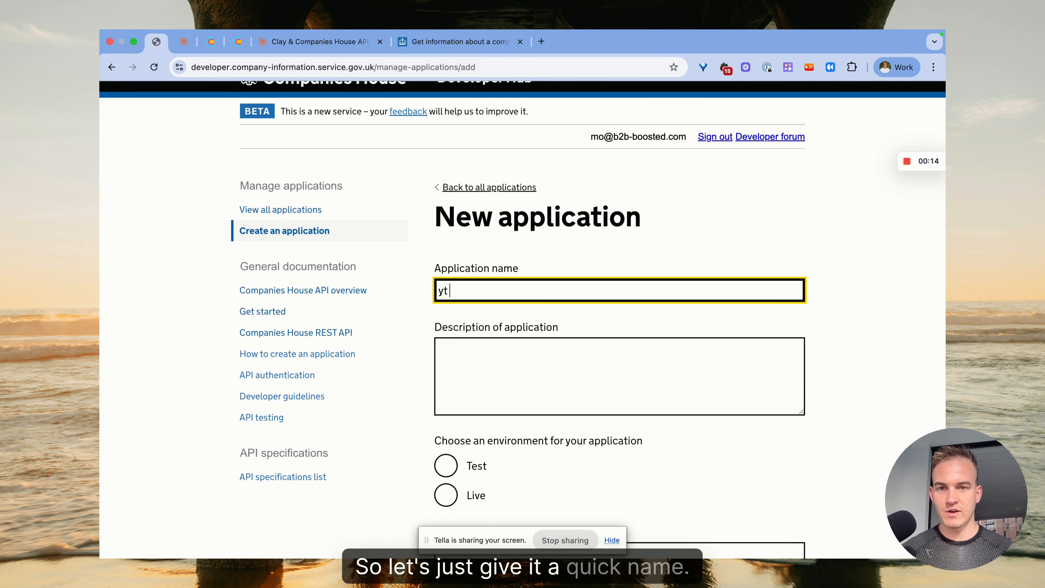
text( test t)
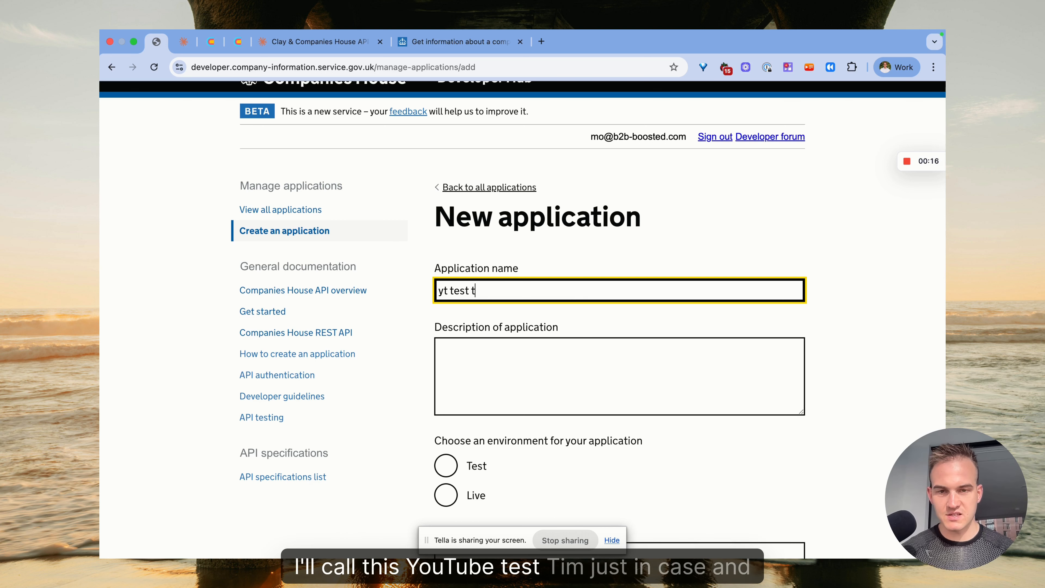
click(485, 367)
text(yt test tim)
Choose Live as the application's environment and create the application
scroll(459, 366, down, 5)
click(461, 364)
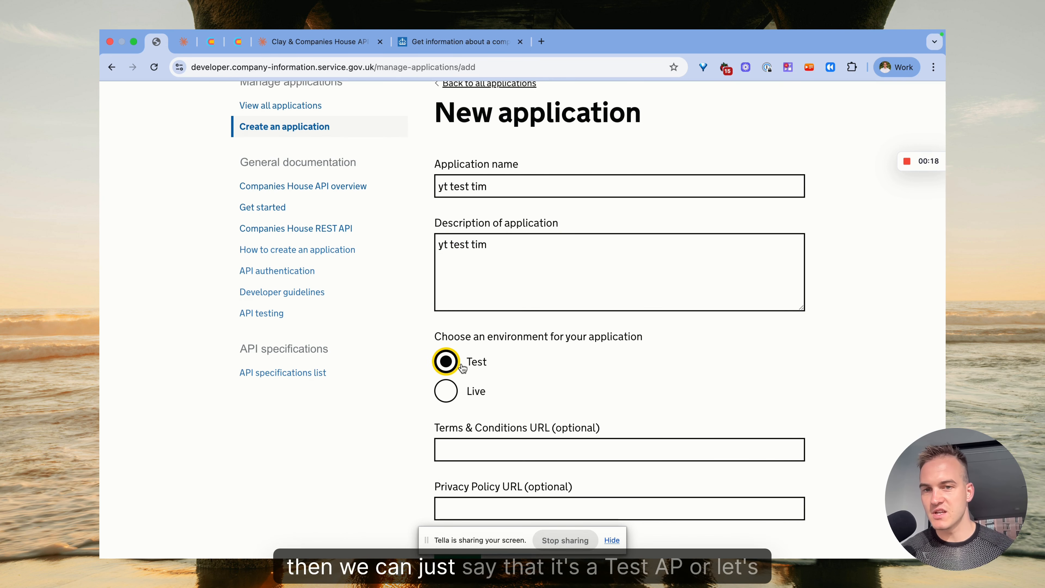
click(472, 387)
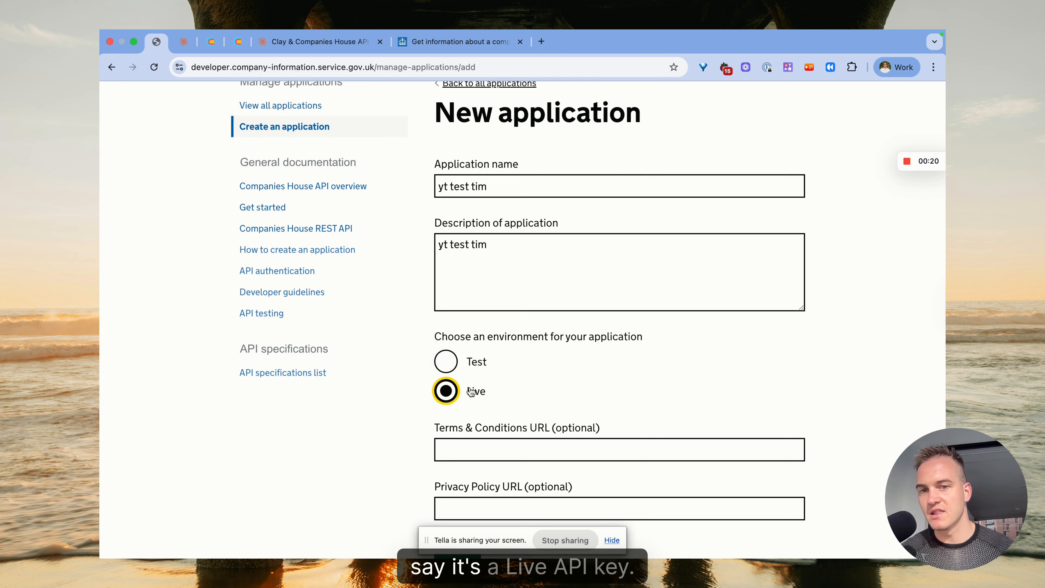
scroll(469, 389, down, 8)
click(473, 396)
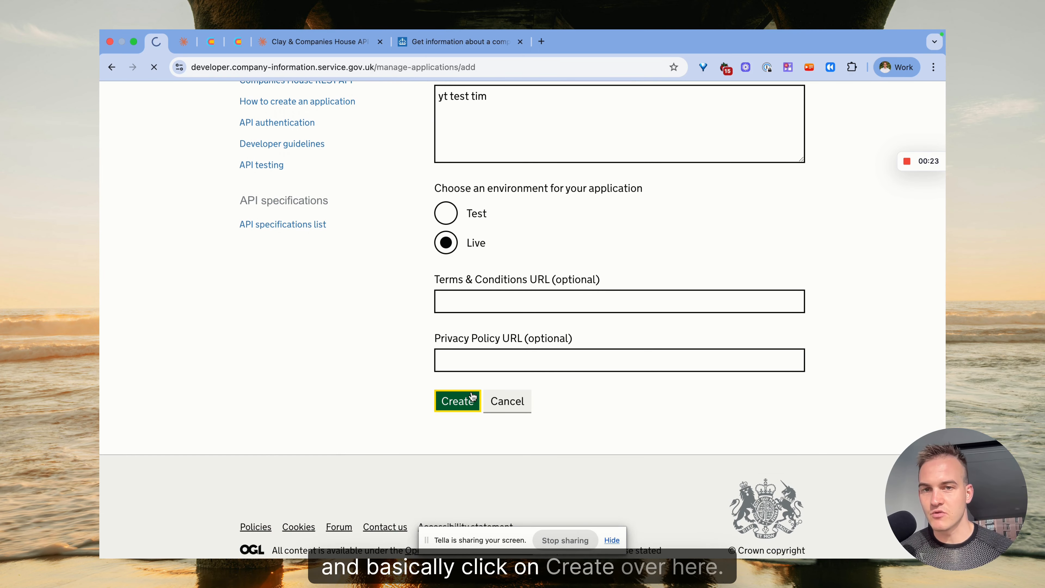
scroll(523, 358, up, 8)
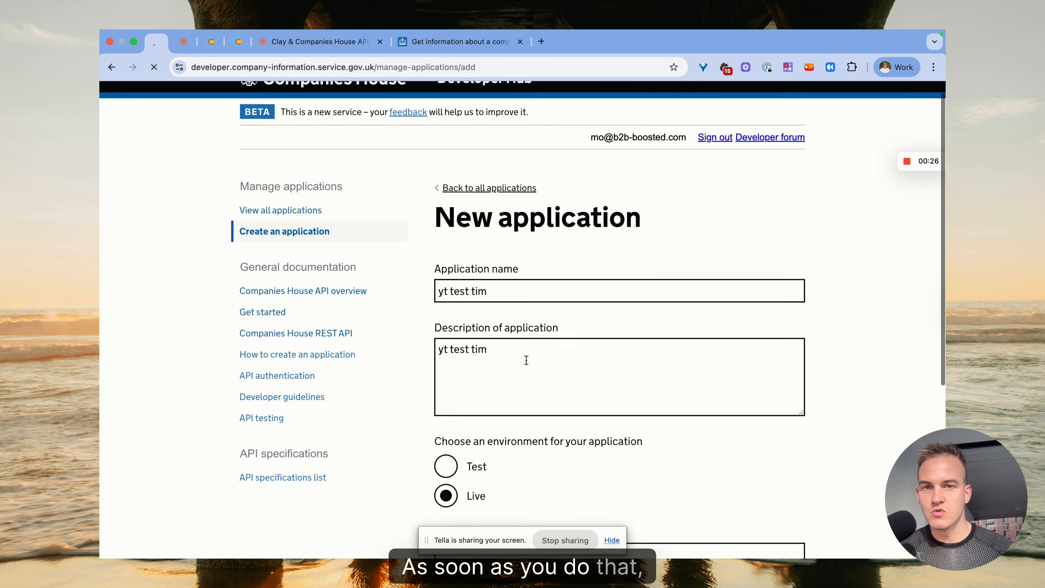
Open the newly created "yt test" application under Live applications and bring up its new API client key form
scroll(475, 342, down, 5)
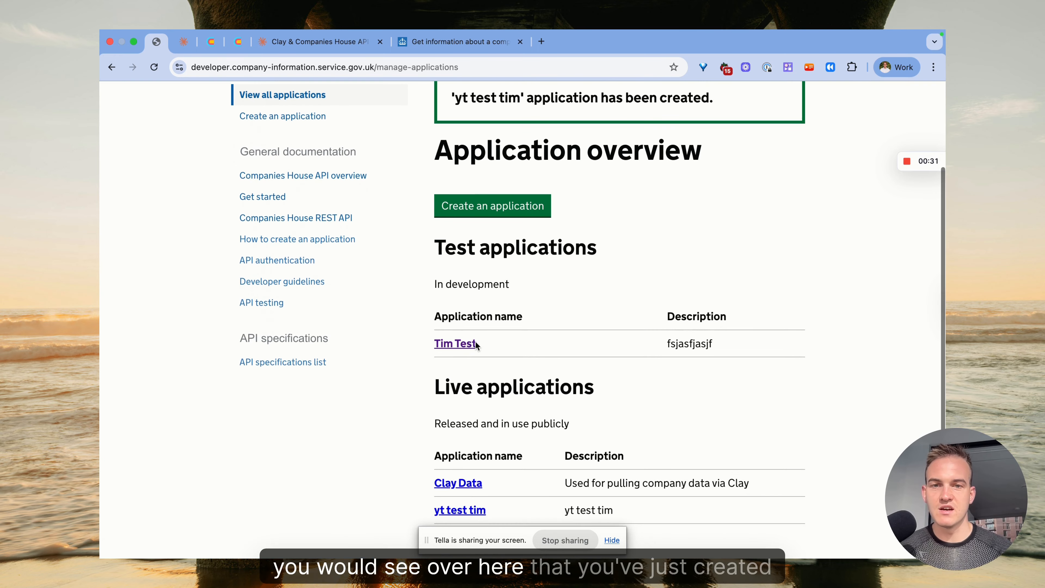
scroll(473, 350, down, 2)
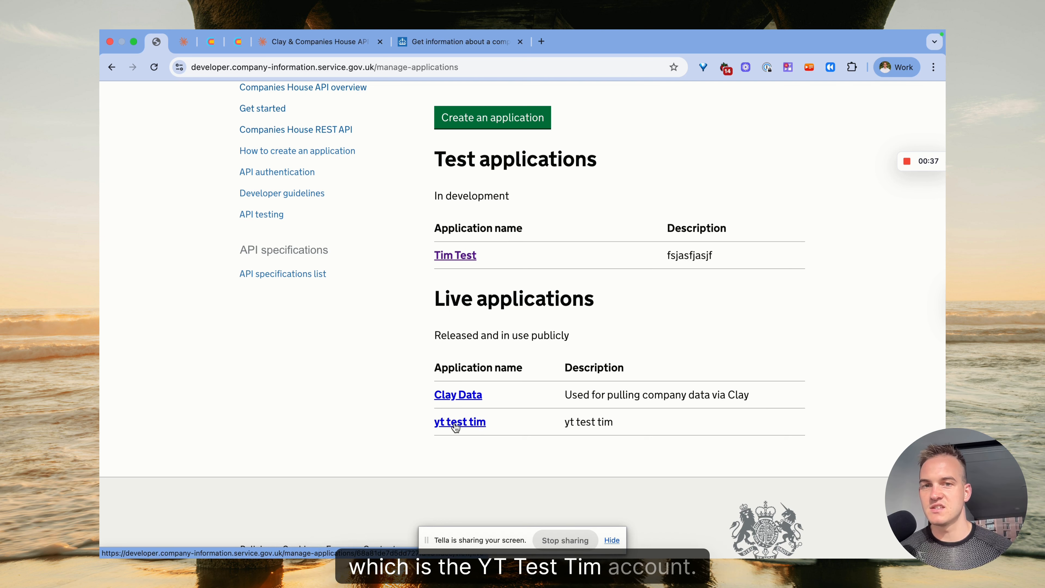
click(463, 427)
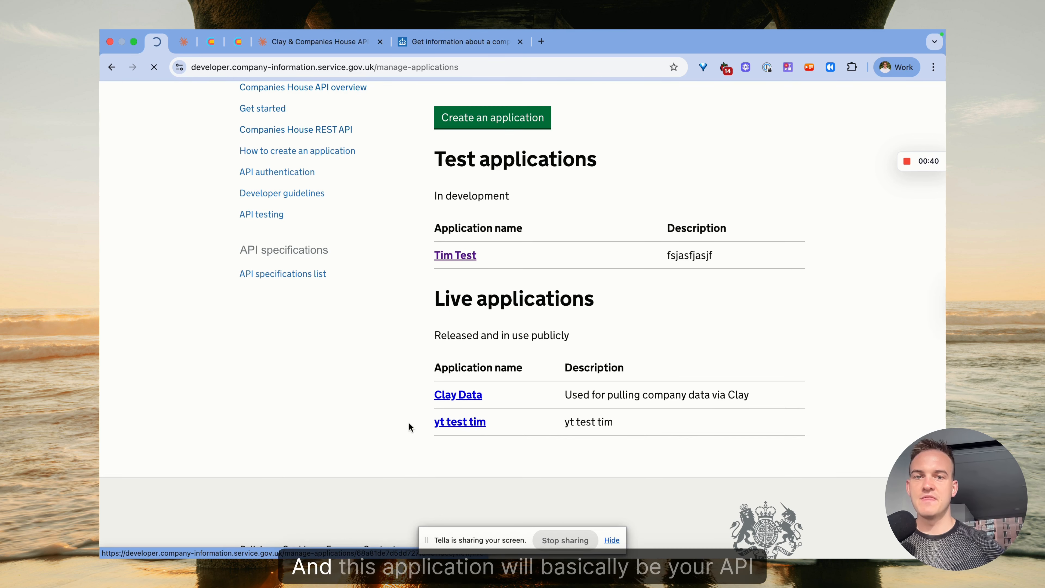
scroll(469, 412, down, 4)
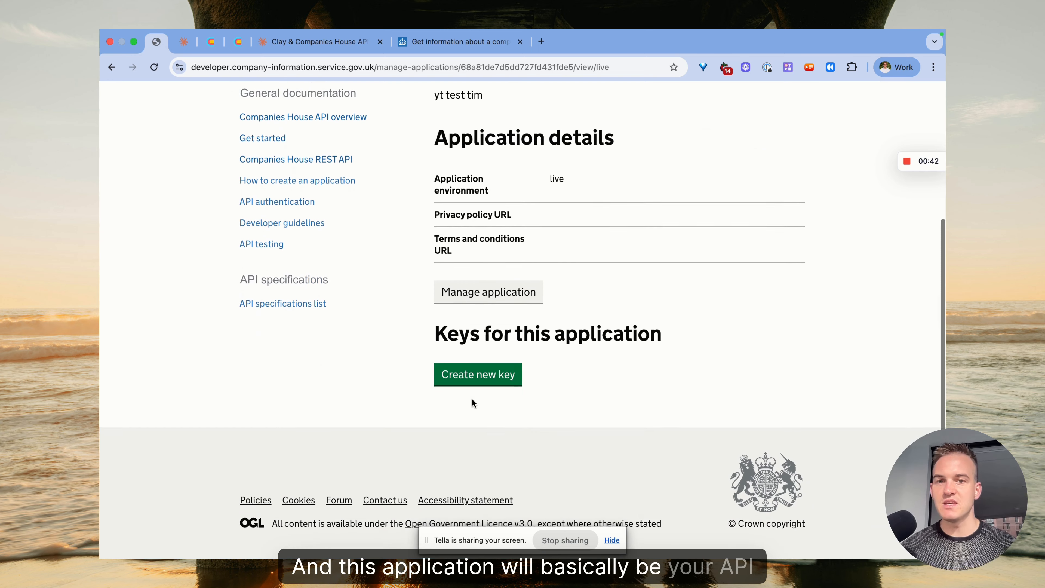
scroll(499, 360, up, 2)
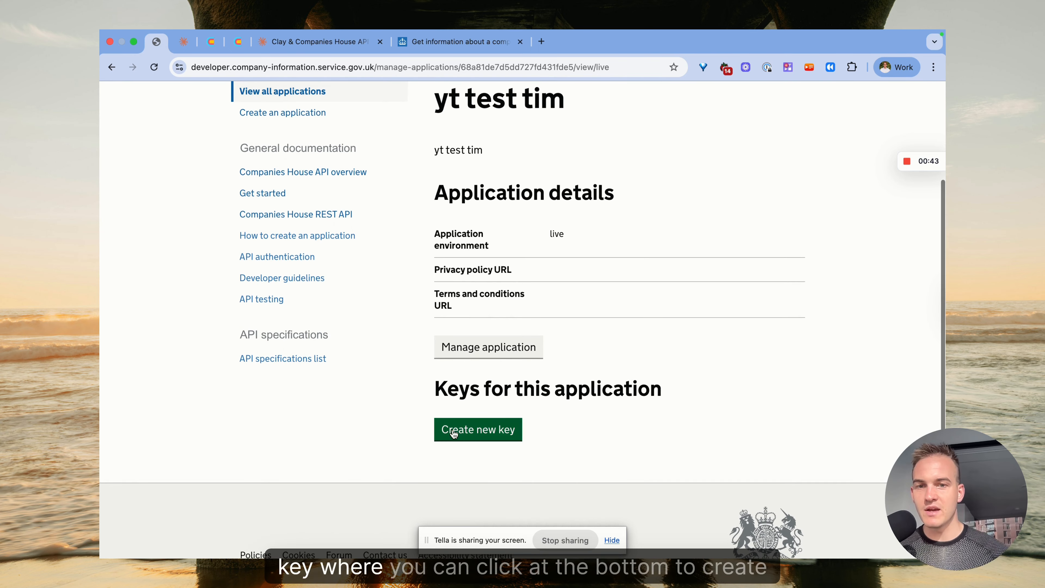
click(478, 433)
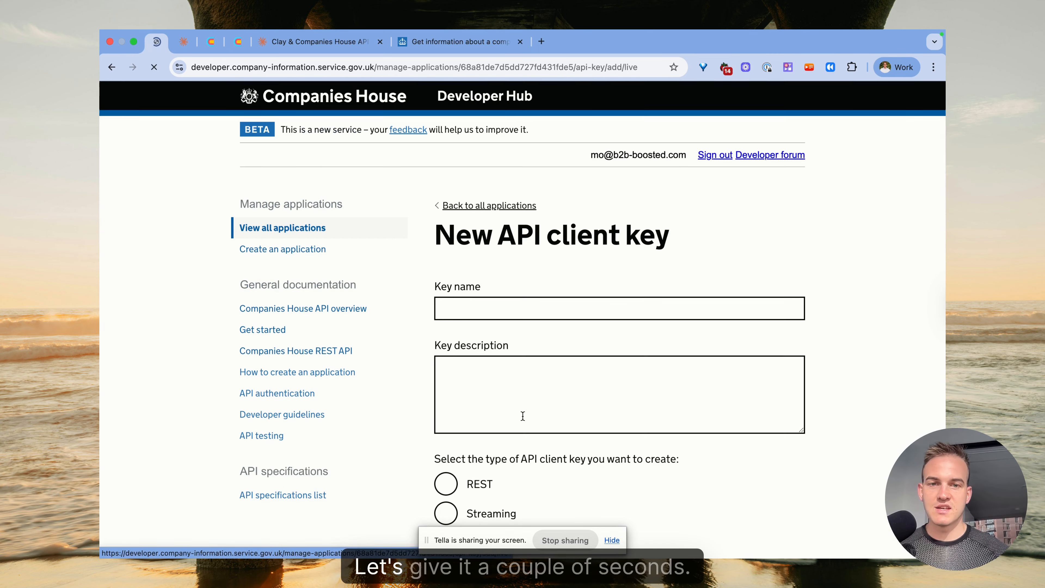
Enter the owner's first name plus "test 2" as both key name and description, and select REST as the key type
click(469, 311)
text(tim)
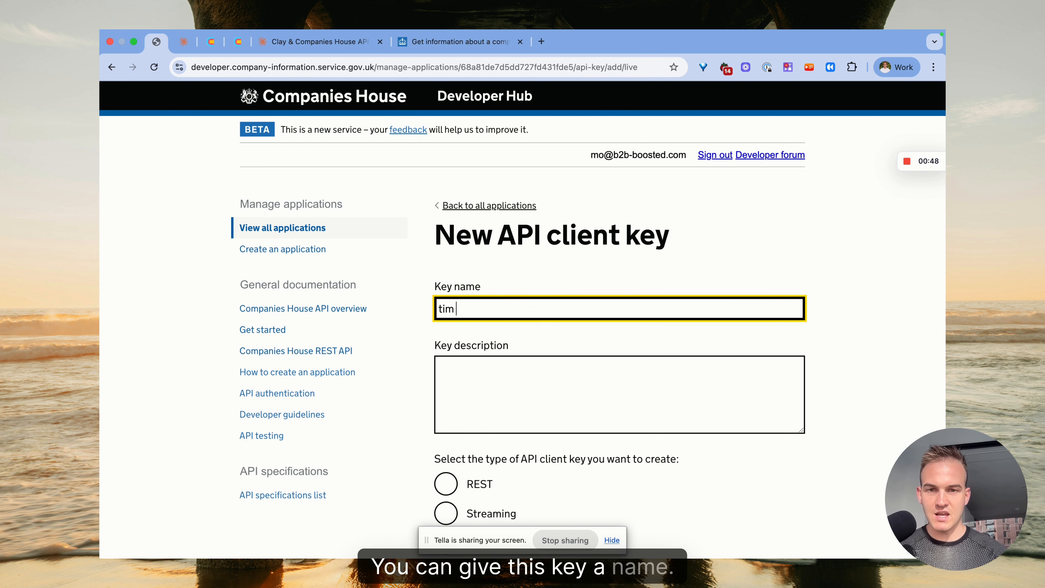
text( test)
click(470, 390)
text(tim test 2)
scroll(467, 392, down, 2)
click(450, 419)
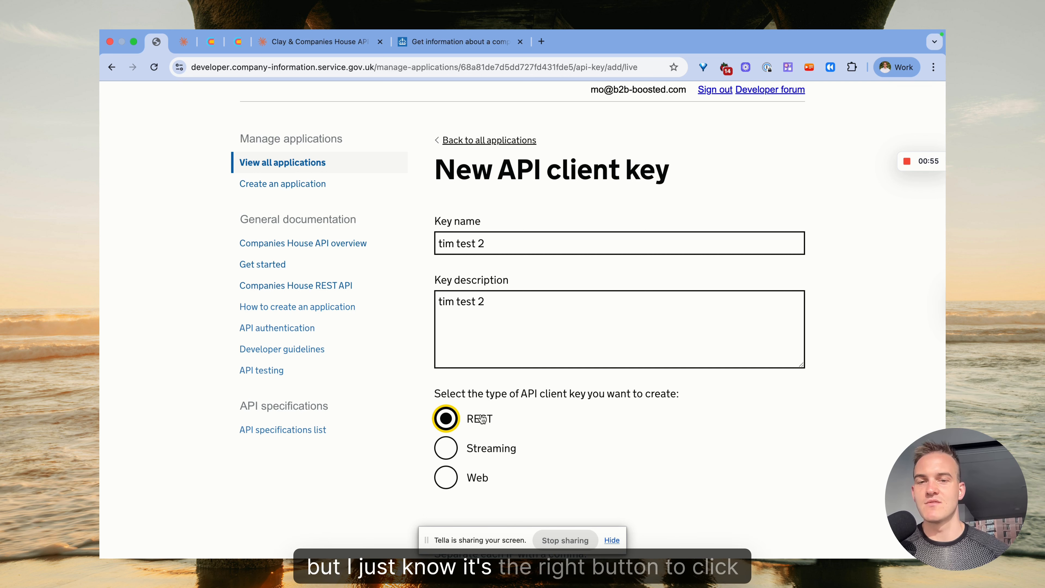
Create the REST key without IP or domain restrictions and copy its API key value
scroll(482, 419, down, 10)
click(475, 375)
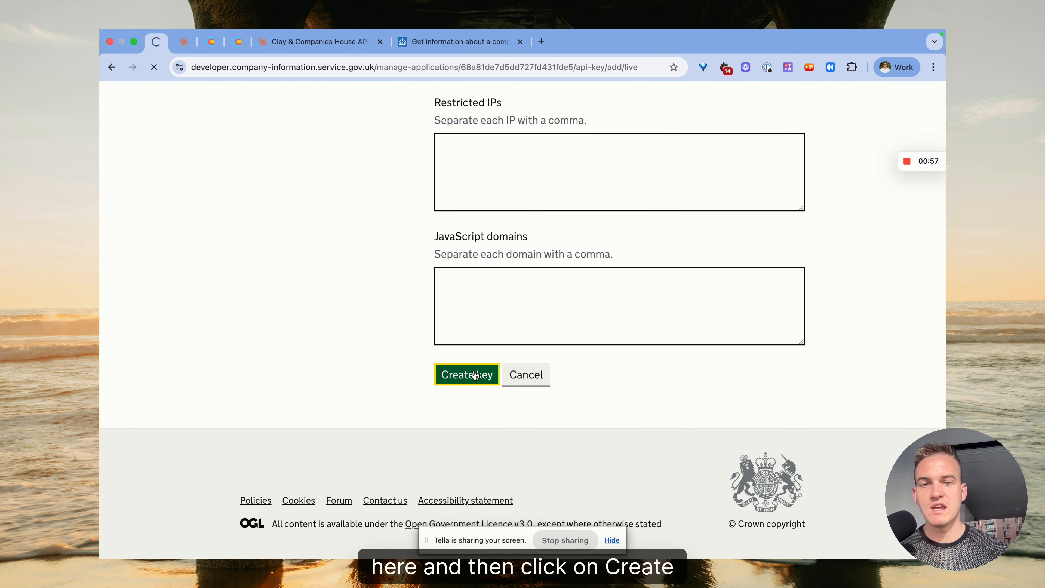
scroll(473, 370, down, 10)
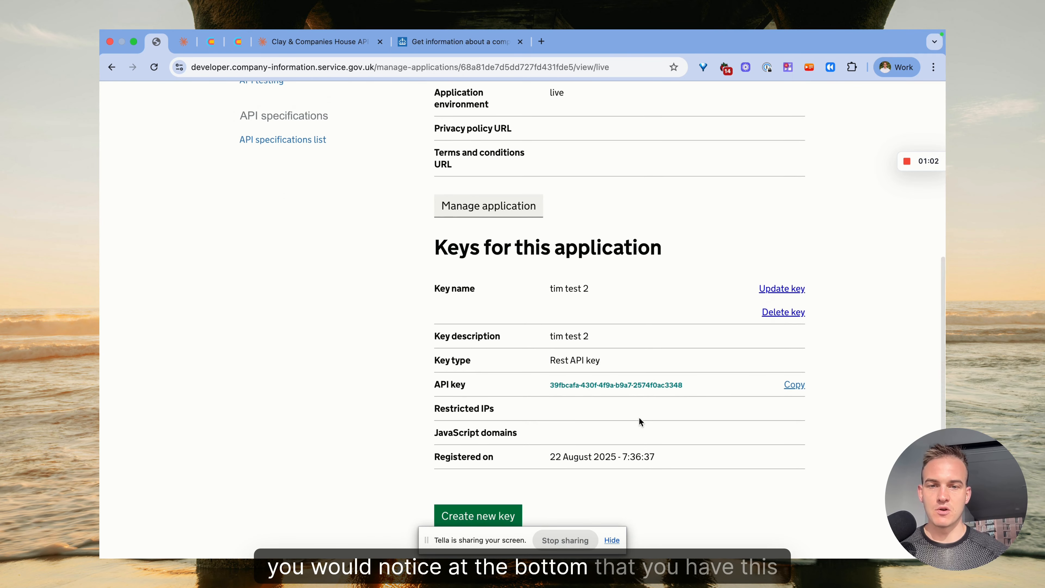
drag(549, 386, 683, 387)
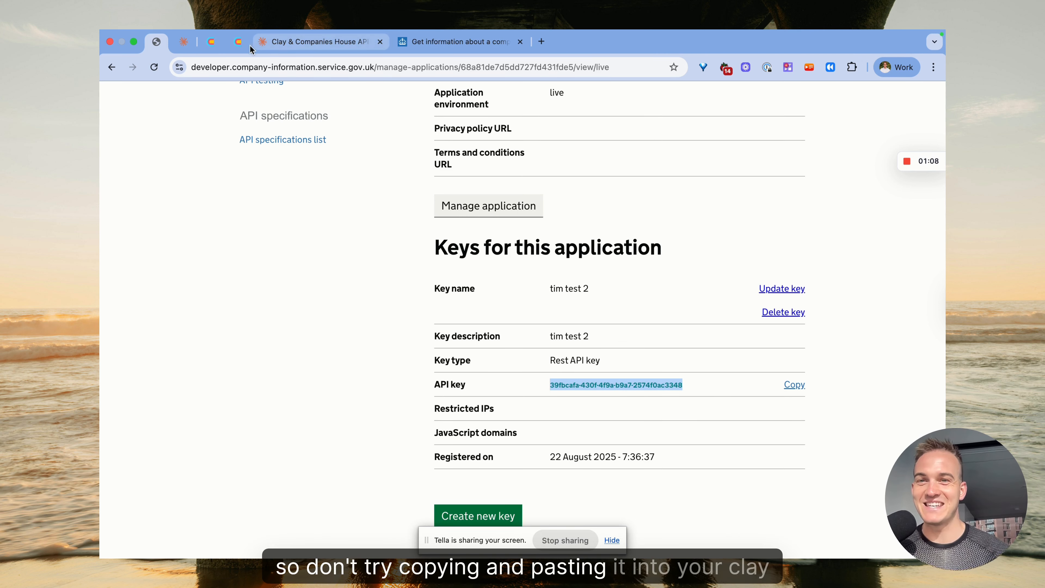
Consult the checklist's Setup HTTP API Enrichment section and add Clay's HTTP API enrichment to the Custom Table
click(237, 42)
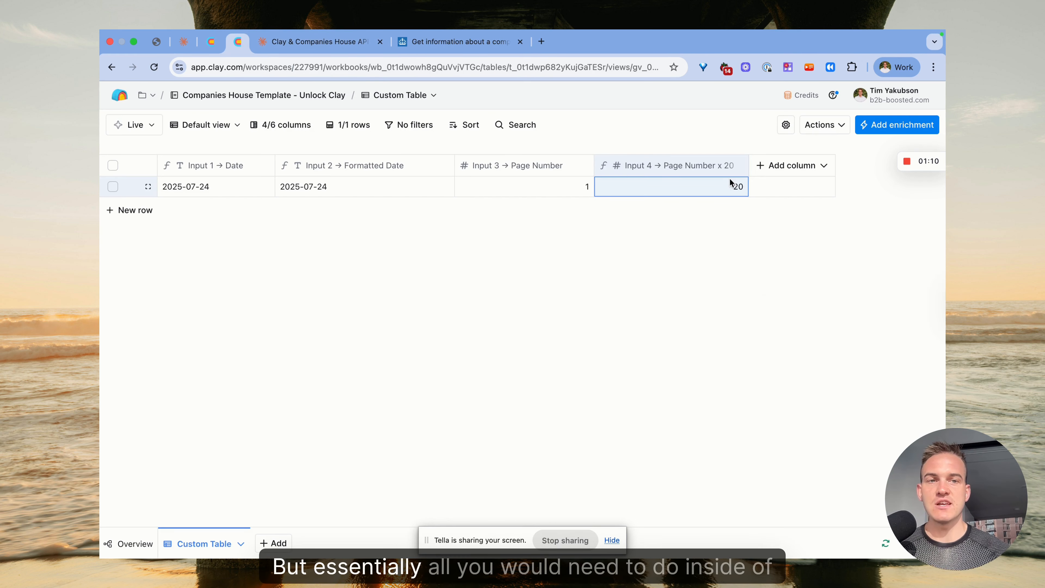
click(341, 50)
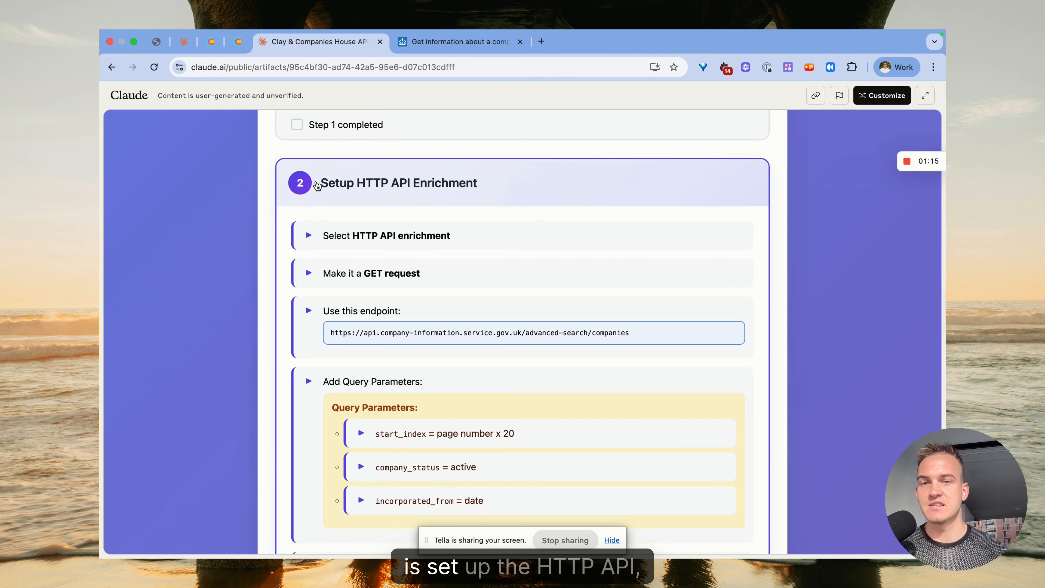
click(238, 42)
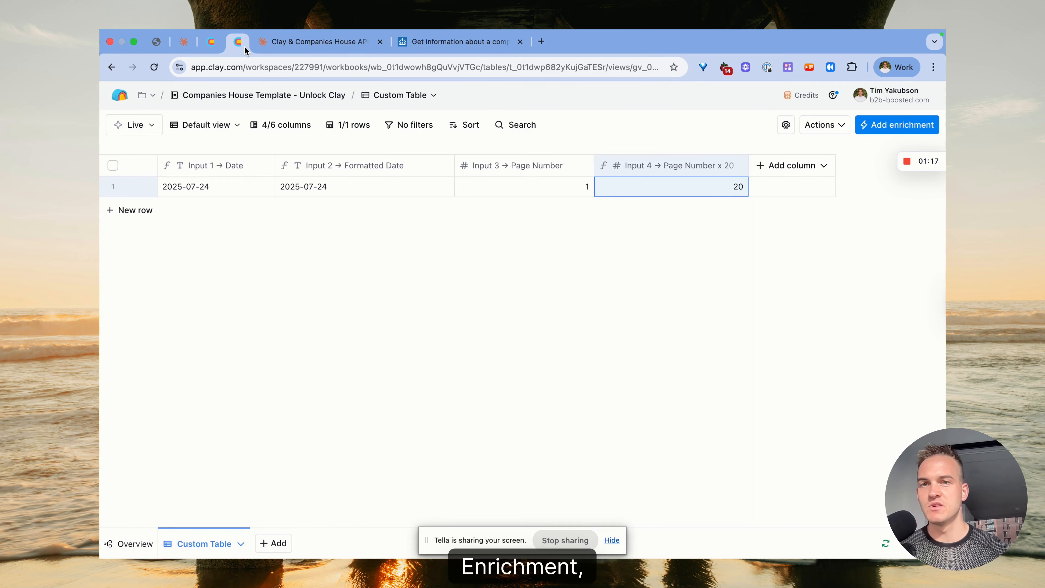
click(899, 124)
text(http api)
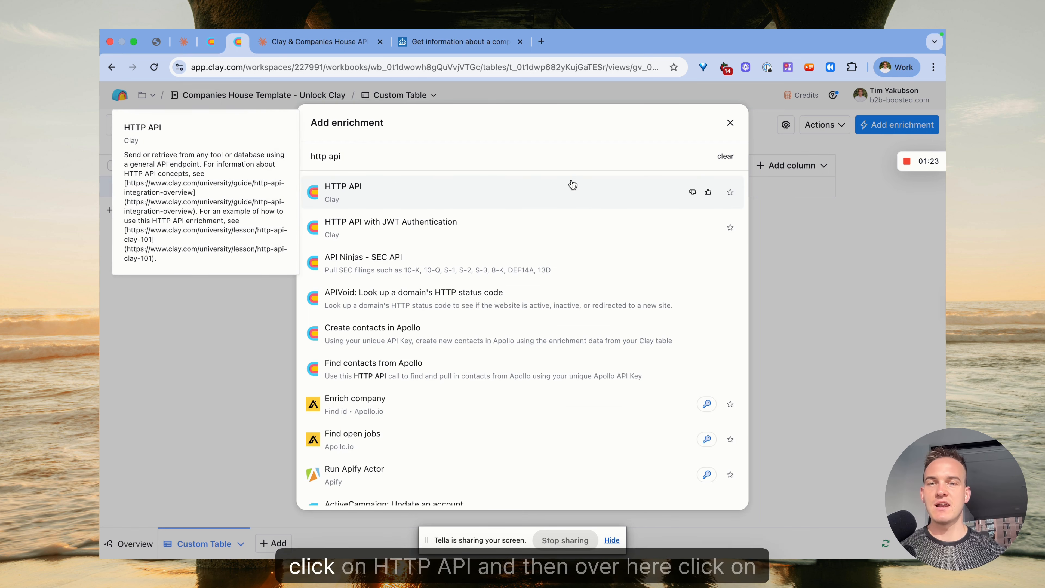
click(572, 181)
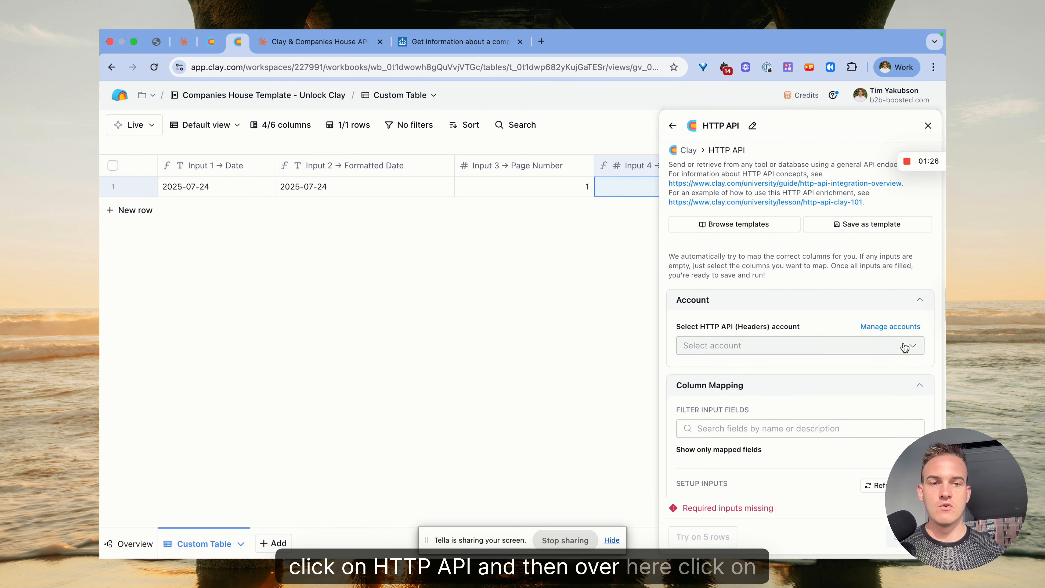
From the enrichment's account management, add an HTTP API (Headers) connection named "test-gov-uk-delete-later"
click(888, 327)
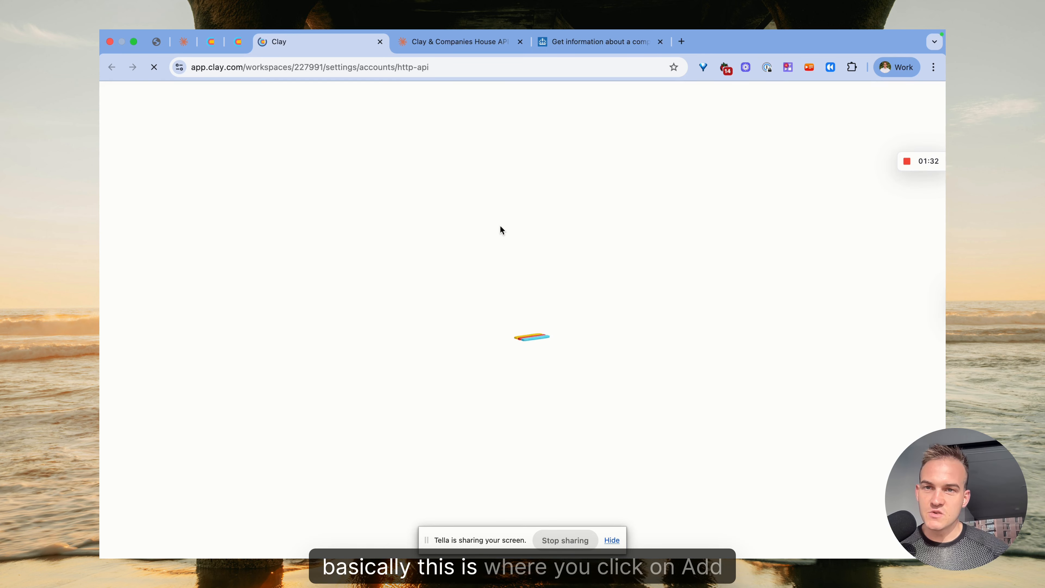
click(868, 148)
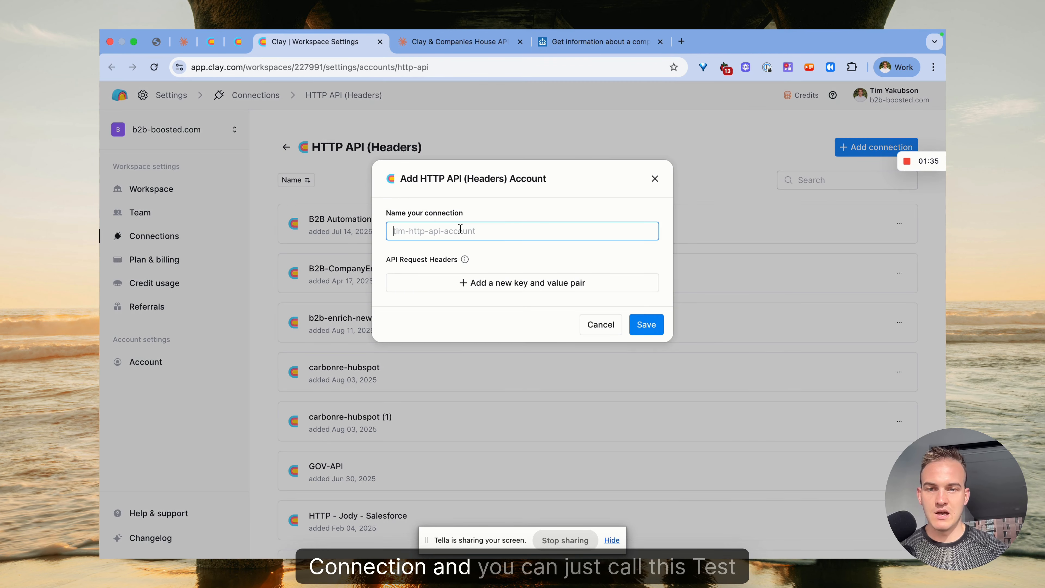
text(test-gov-uk-delet)
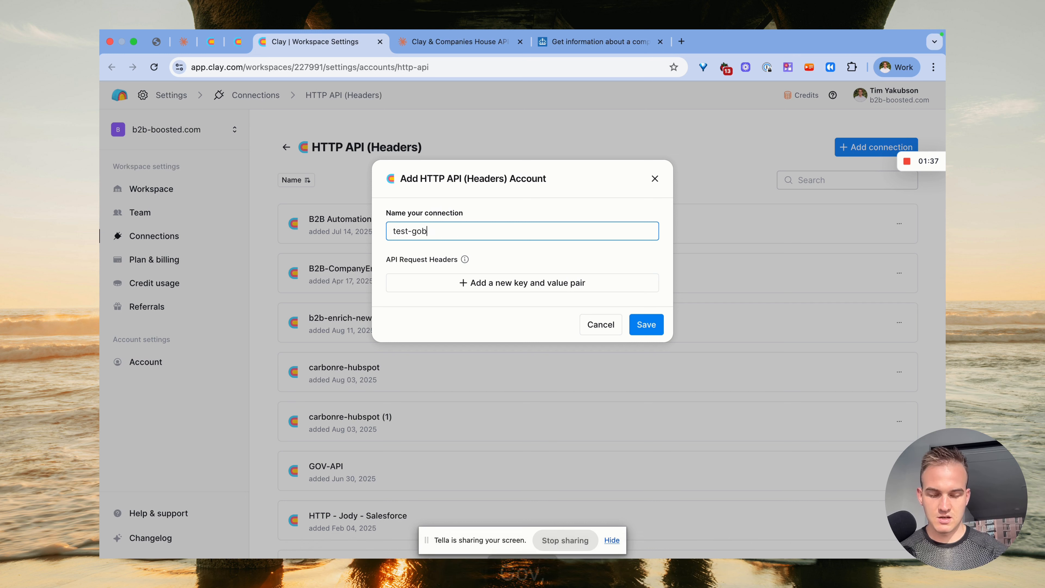
text(e-later)
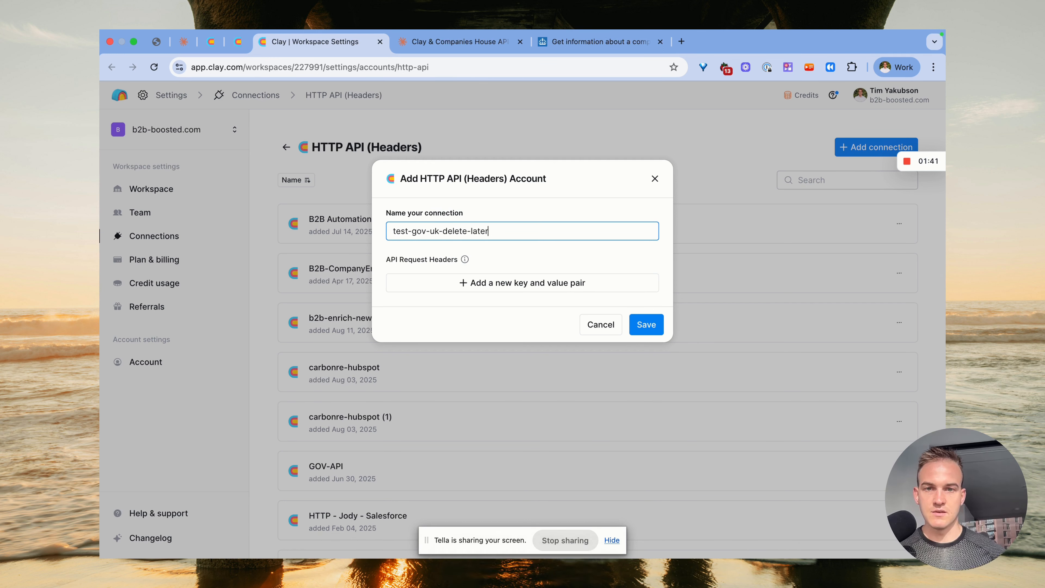
Add an API request header with the key "Authorization" and paste the API key as its value
click(420, 286)
text(Au)
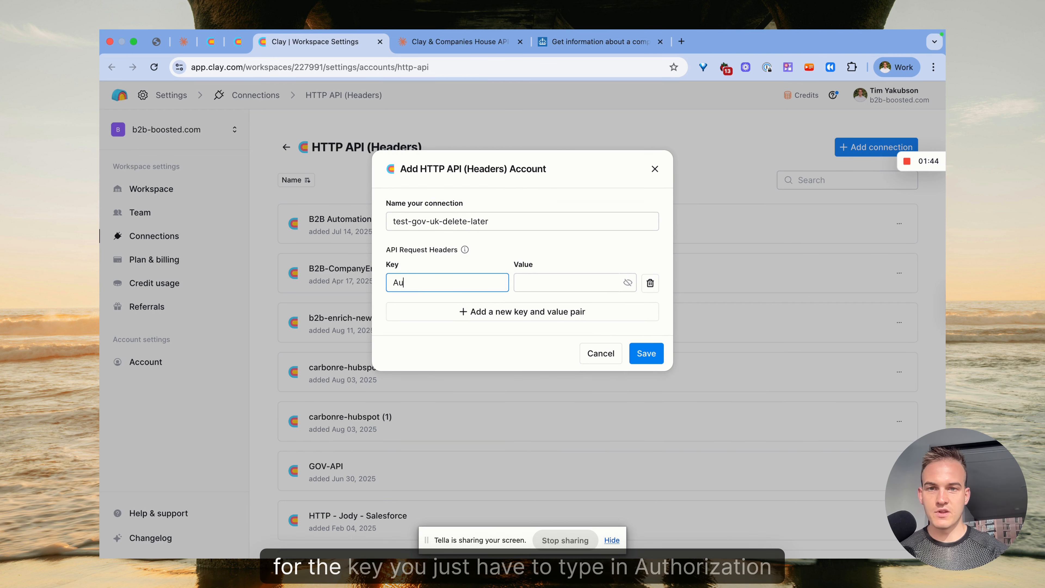
text(thorization)
key(Tab)
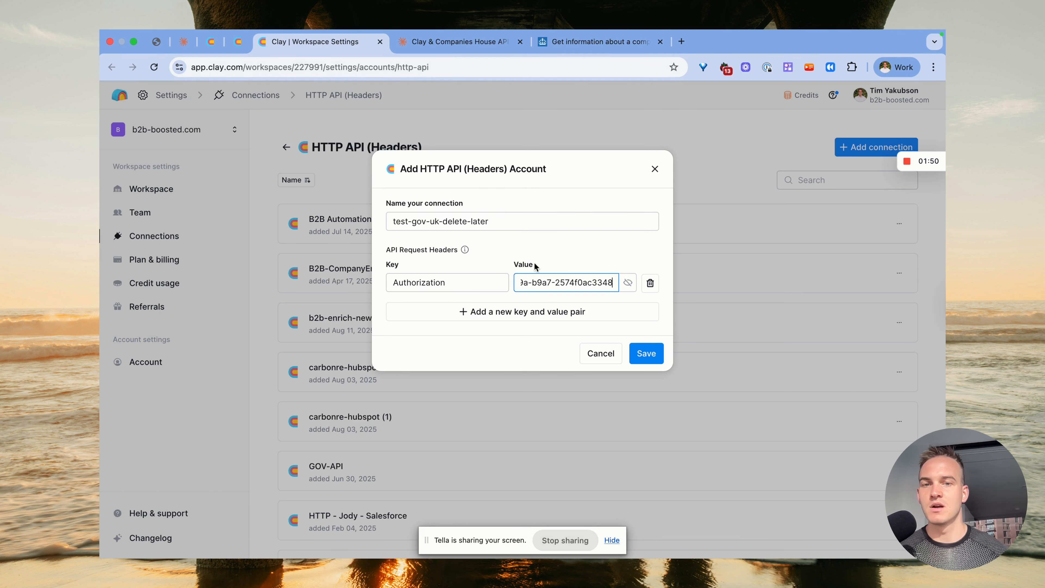
Prefix the Authorization header's value with "Bearer" and a space before the API key, and save the connection
scroll(532, 282, left, 3)
triple_click(538, 282)
click(531, 283)
key(BackSpace)
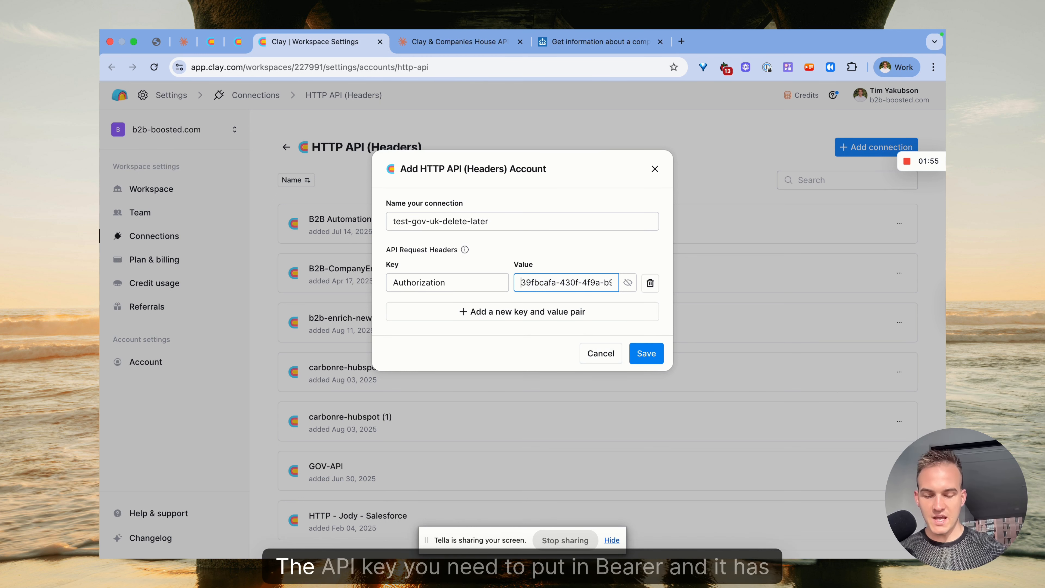
text(Bearer)
double_click(534, 283)
click(543, 281)
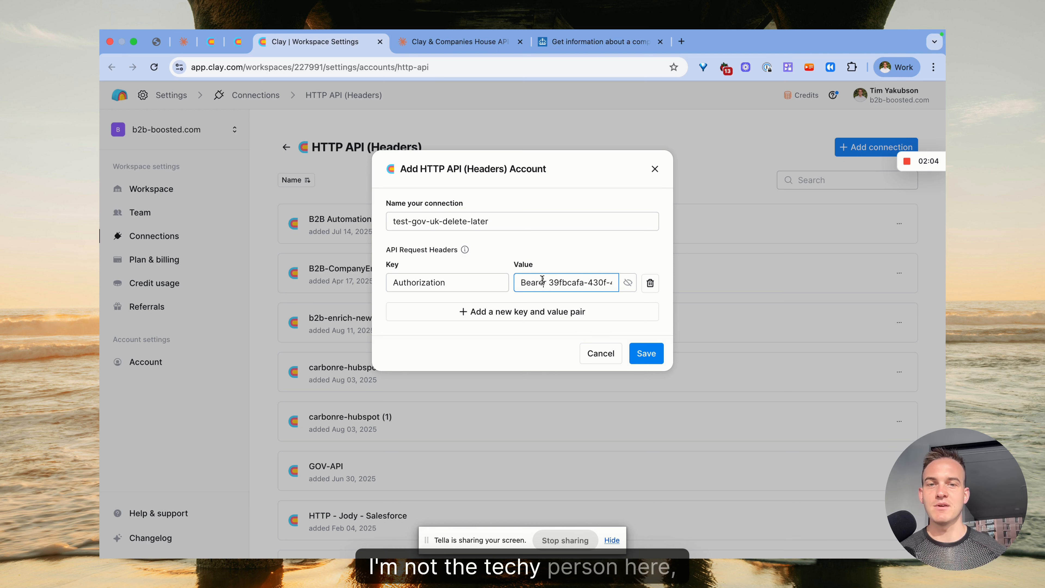
drag(553, 283, 514, 286)
click(533, 282)
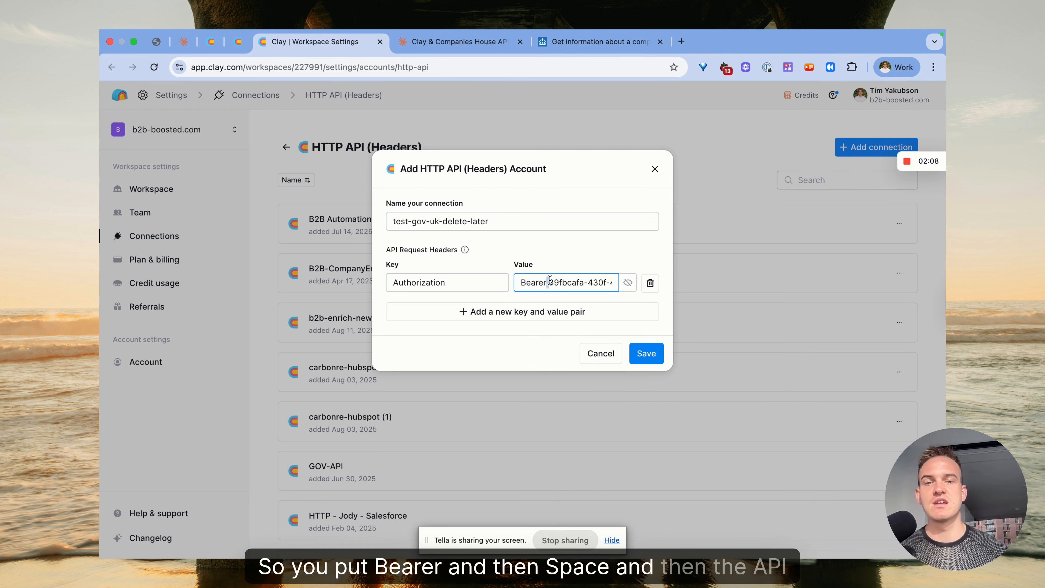
click(640, 356)
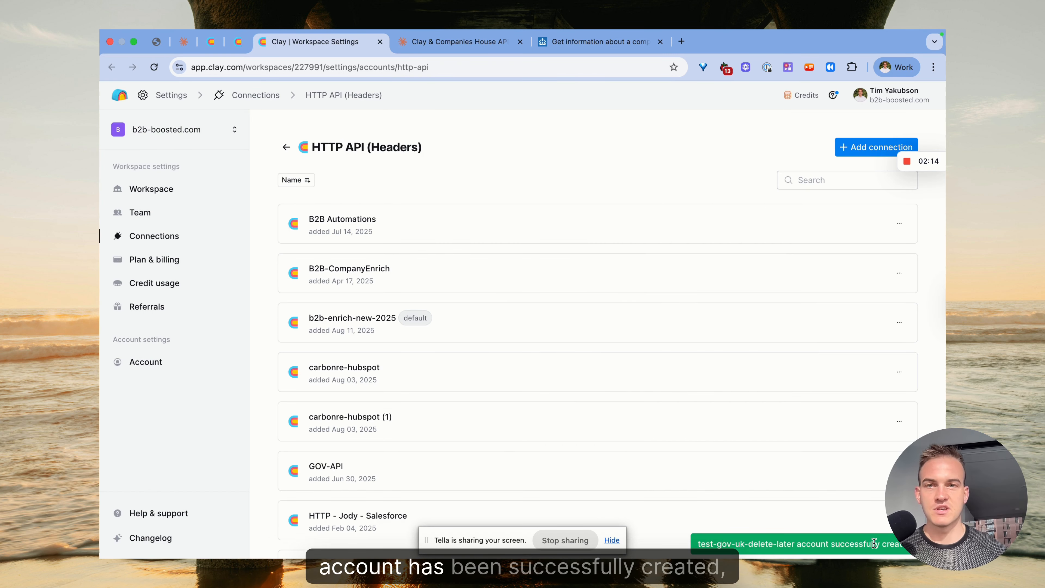
Close the connection settings and the HTTP API setup, and reload the Clay table
click(380, 42)
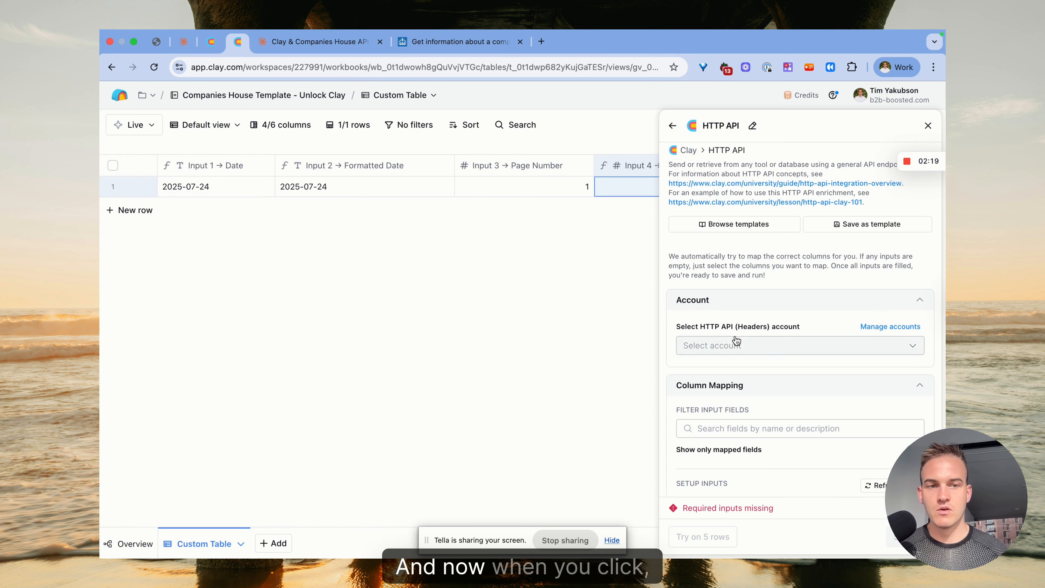
click(926, 125)
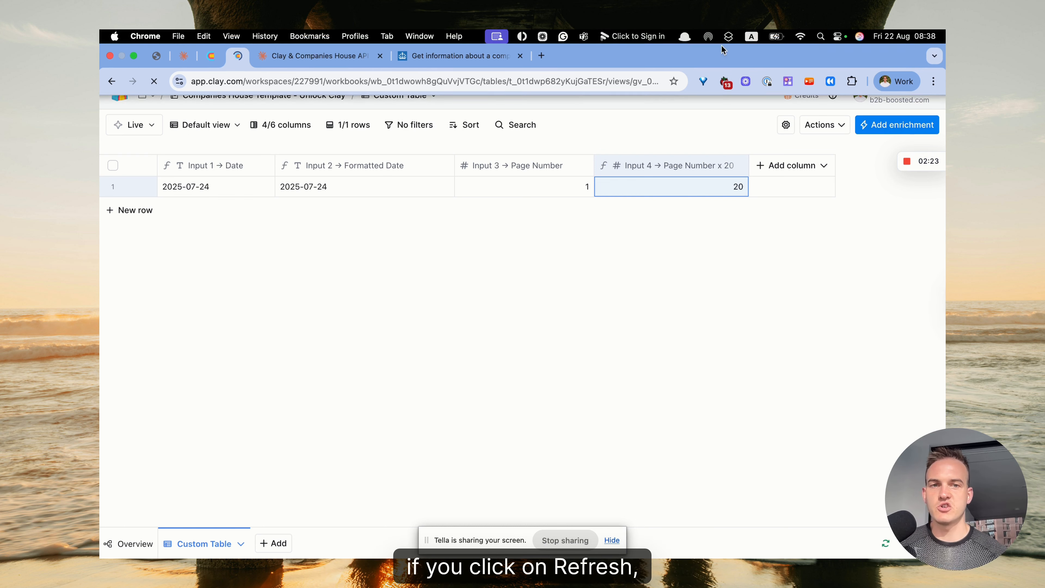
click(154, 67)
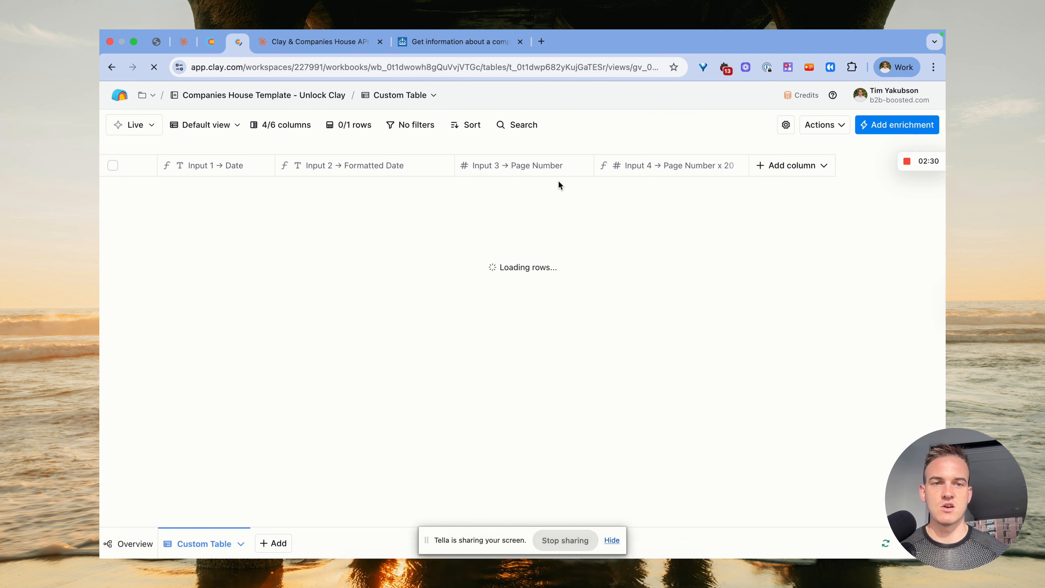
Add an HTTP API enrichment to the table and select the "test-gov-uk-delete-later" headers account
click(883, 131)
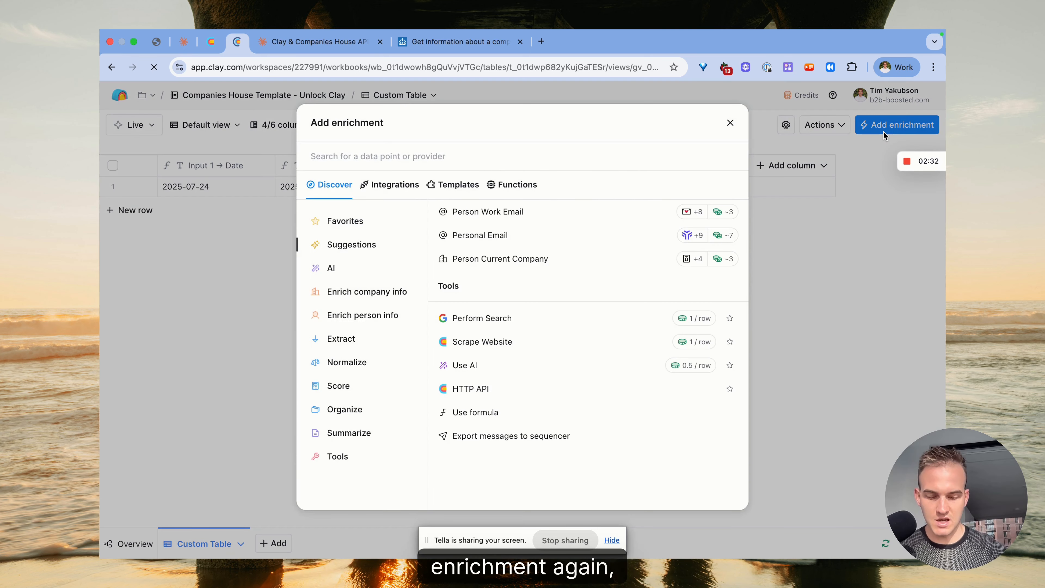
text(http api)
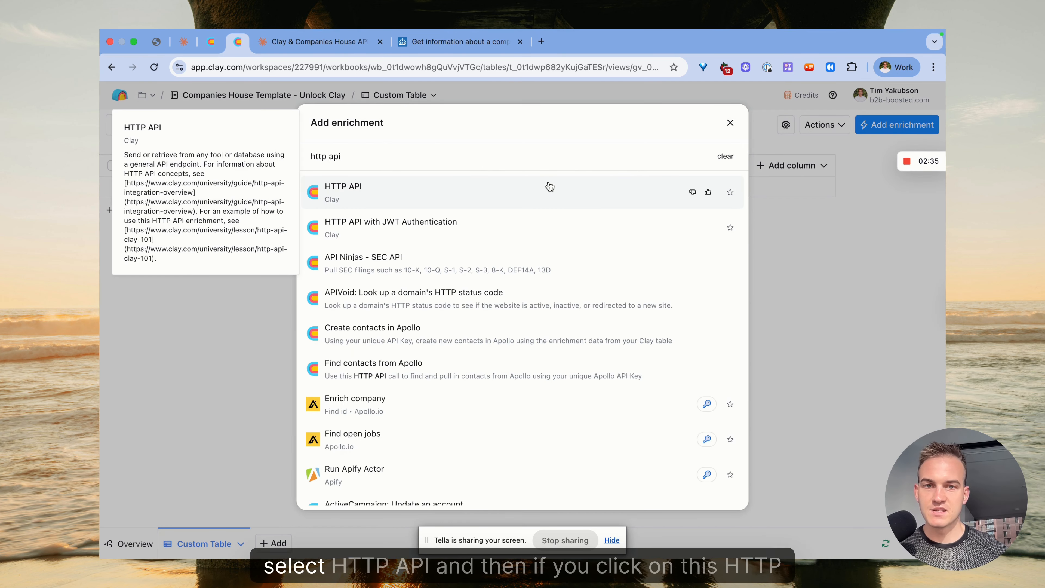
click(548, 187)
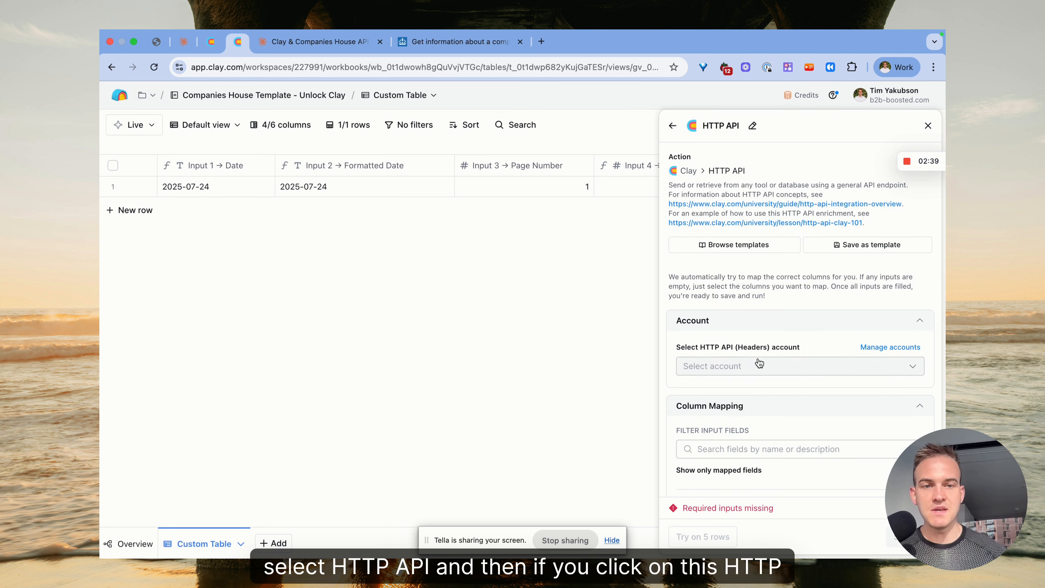
click(782, 366)
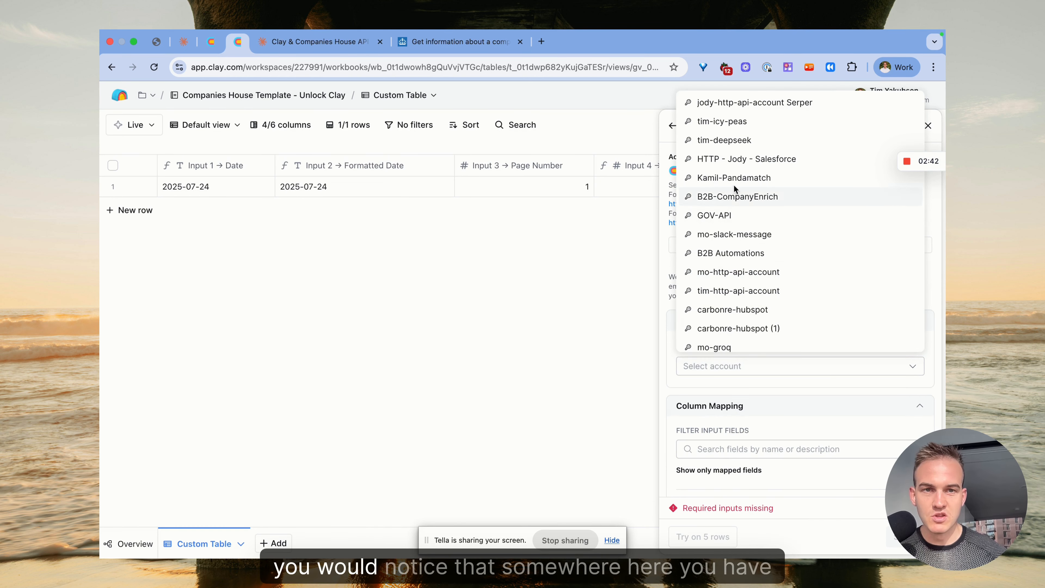
scroll(735, 188, down, 3)
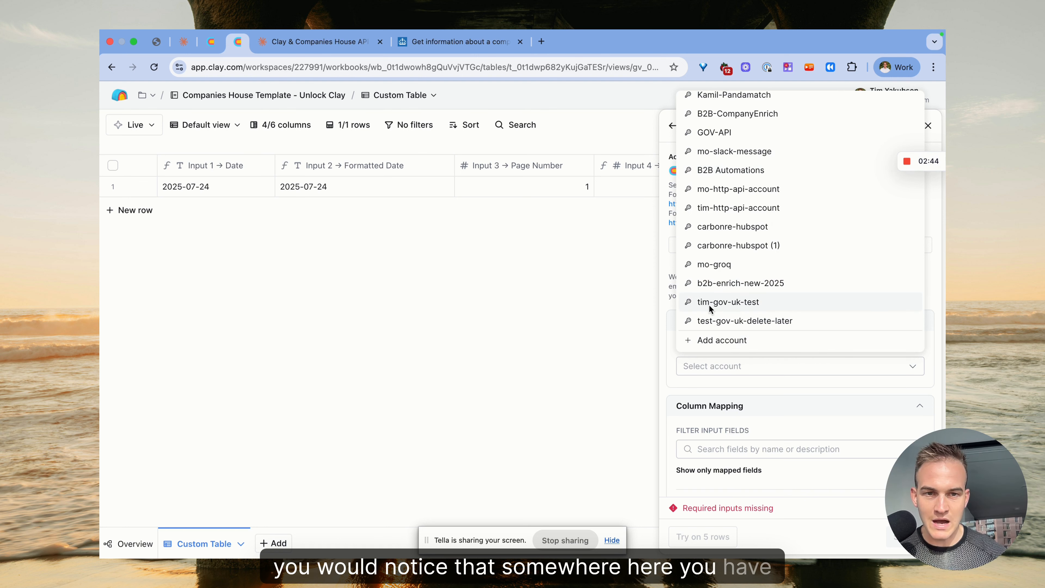
click(757, 321)
scroll(757, 375, down, 5)
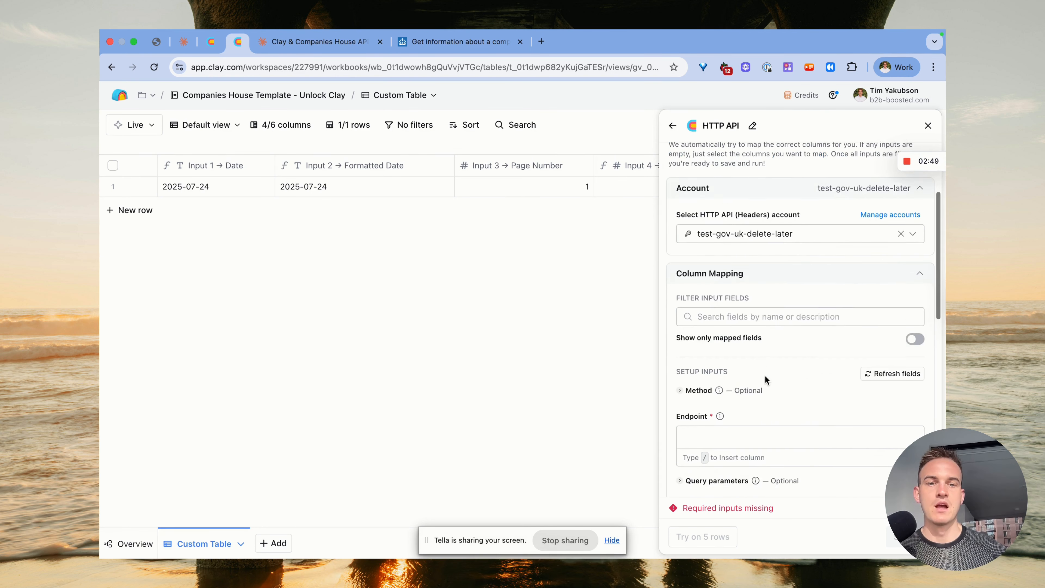
click(324, 50)
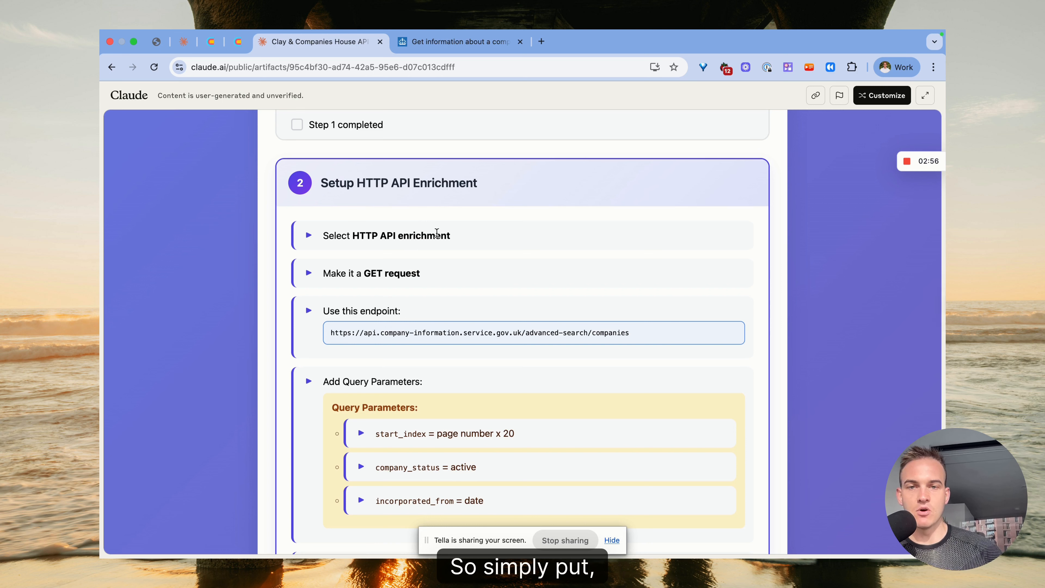
drag(450, 235, 354, 235)
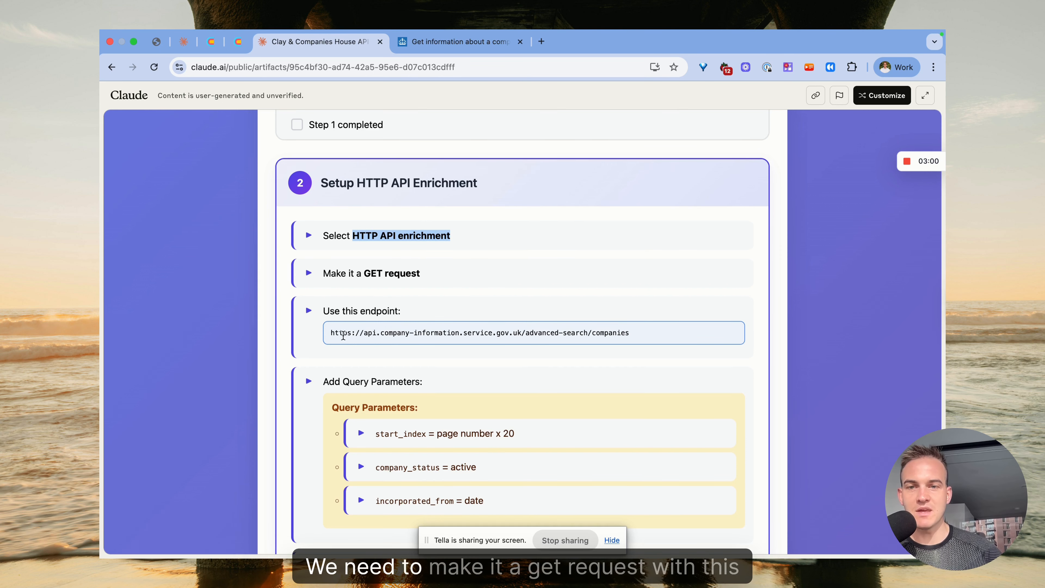
triple_click(463, 339)
key(super+c)
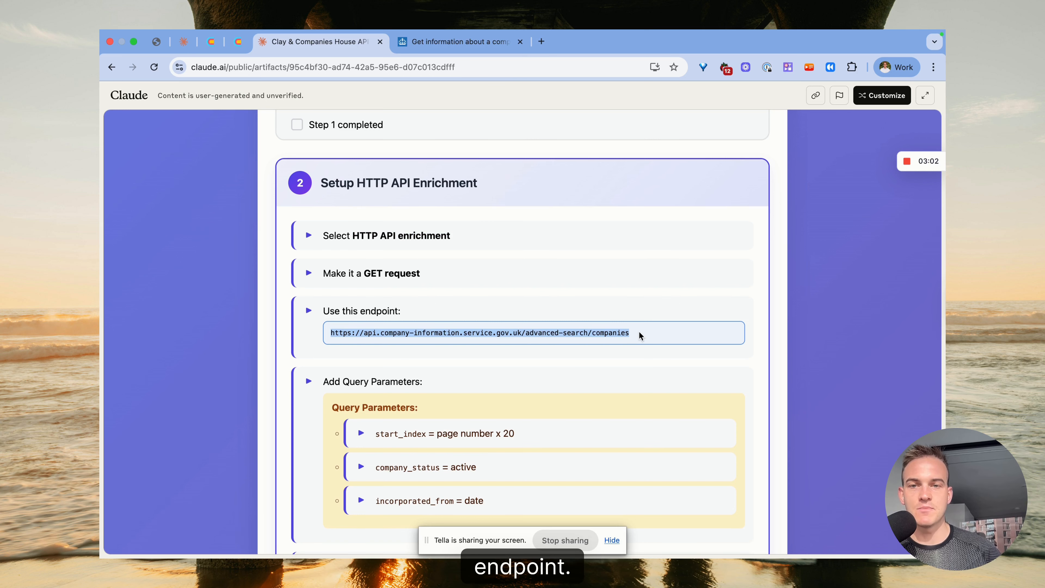
Back in Clay, set the request method to GET and paste the copied advanced-search URL as the endpoint
click(242, 43)
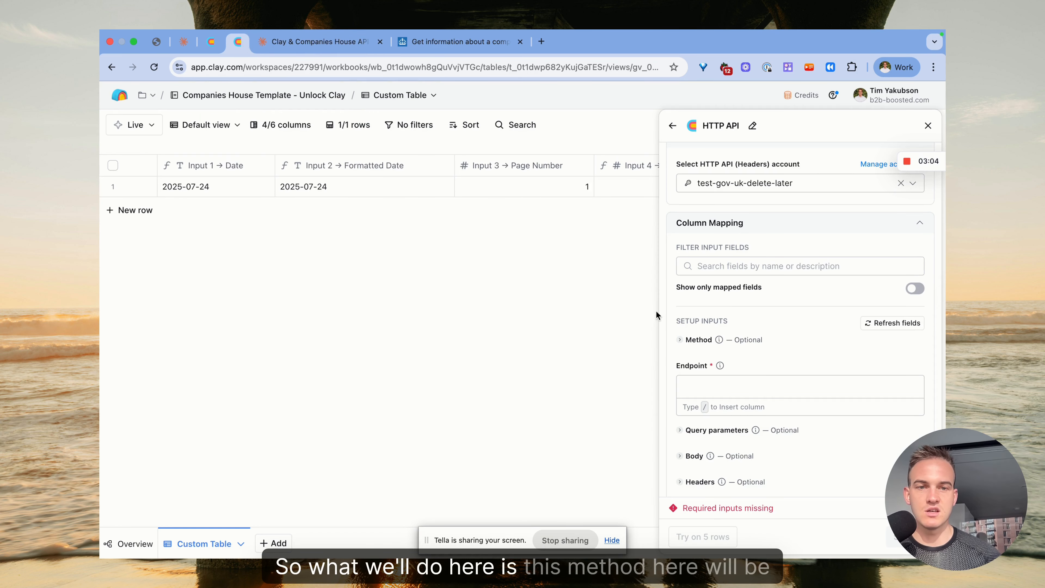
click(705, 345)
click(709, 360)
click(706, 389)
click(704, 404)
key(super+v)
Expand the query parameters and add key and value pairs until there are three
scroll(721, 372, down, 3)
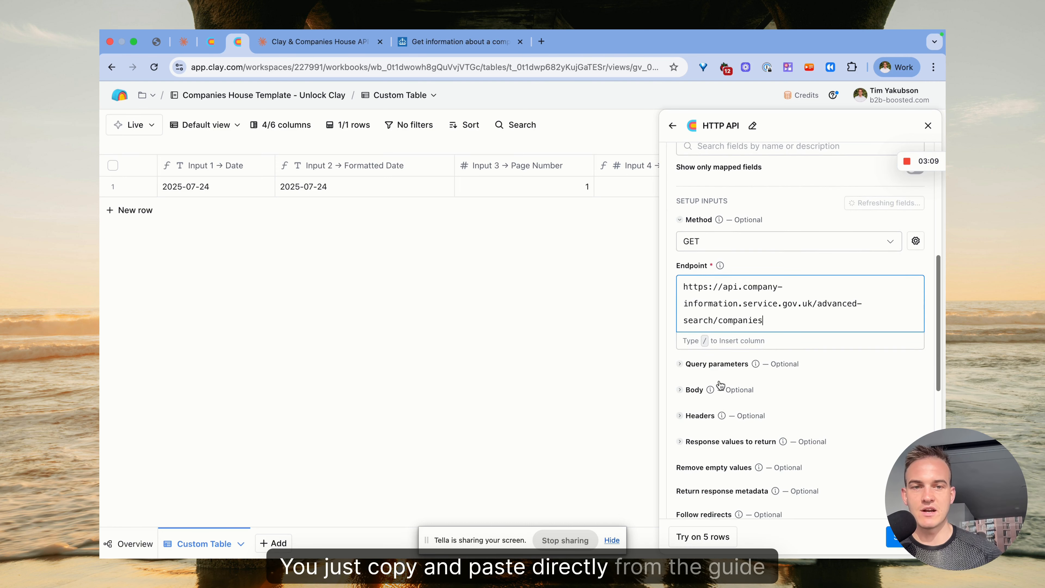
click(721, 369)
click(769, 382)
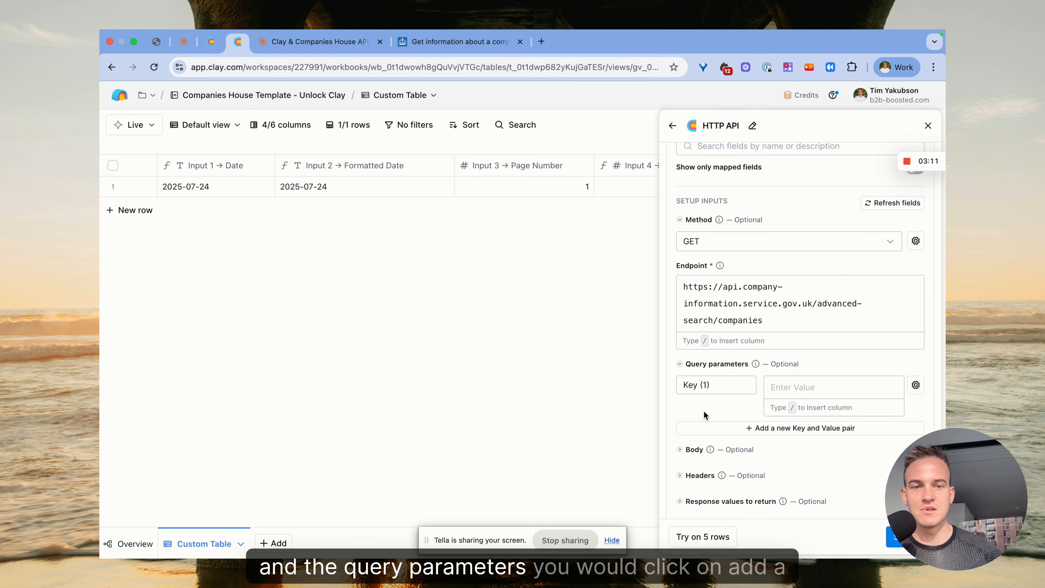
click(709, 428)
scroll(761, 420, down, 2)
click(803, 417)
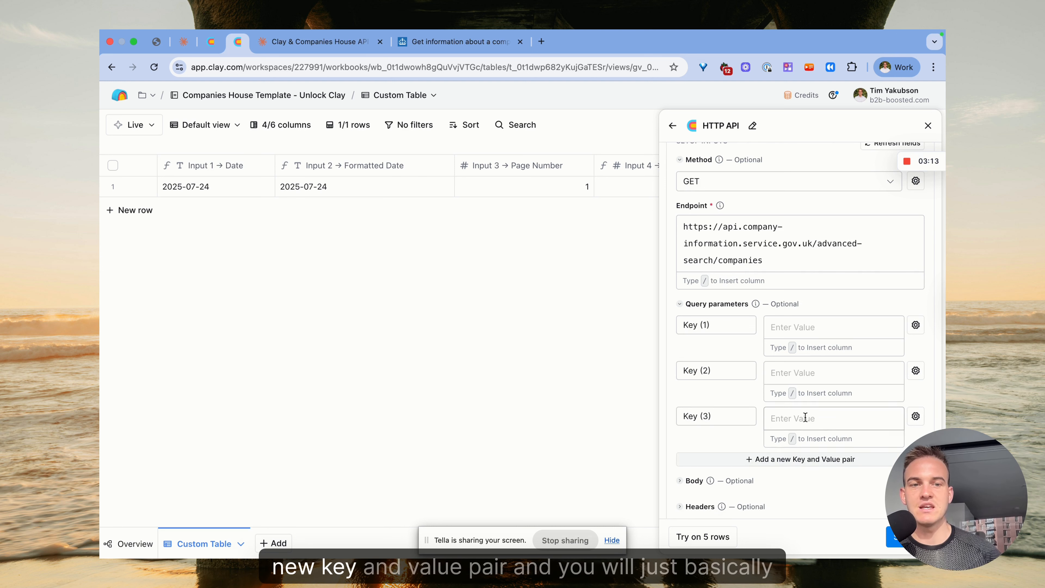
Copy "start_index" from the Claude guide's query parameters and enter it as the first query parameter key in Clay
click(327, 34)
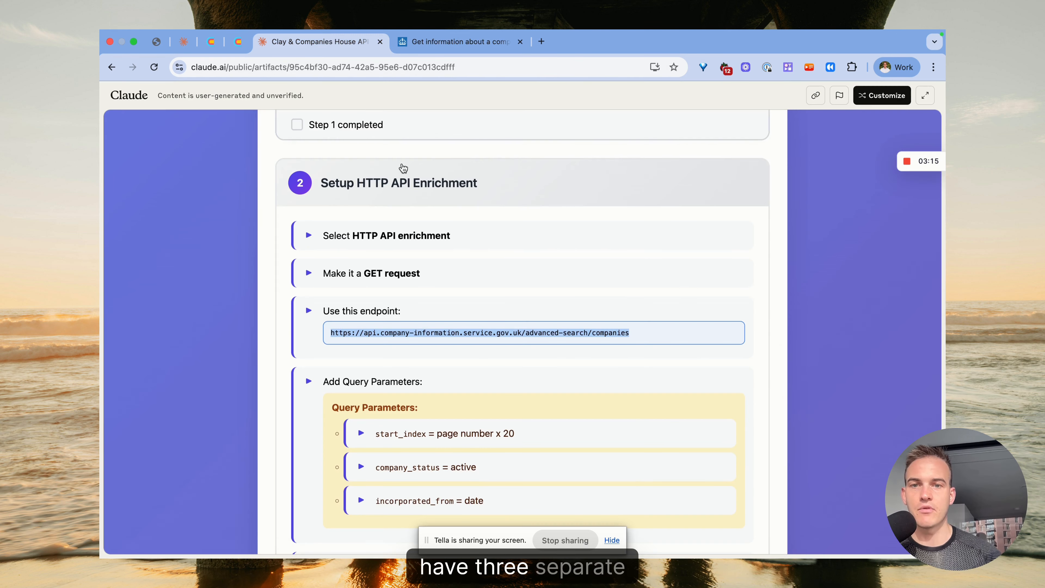
scroll(418, 409, down, 2)
drag(375, 400, 427, 403)
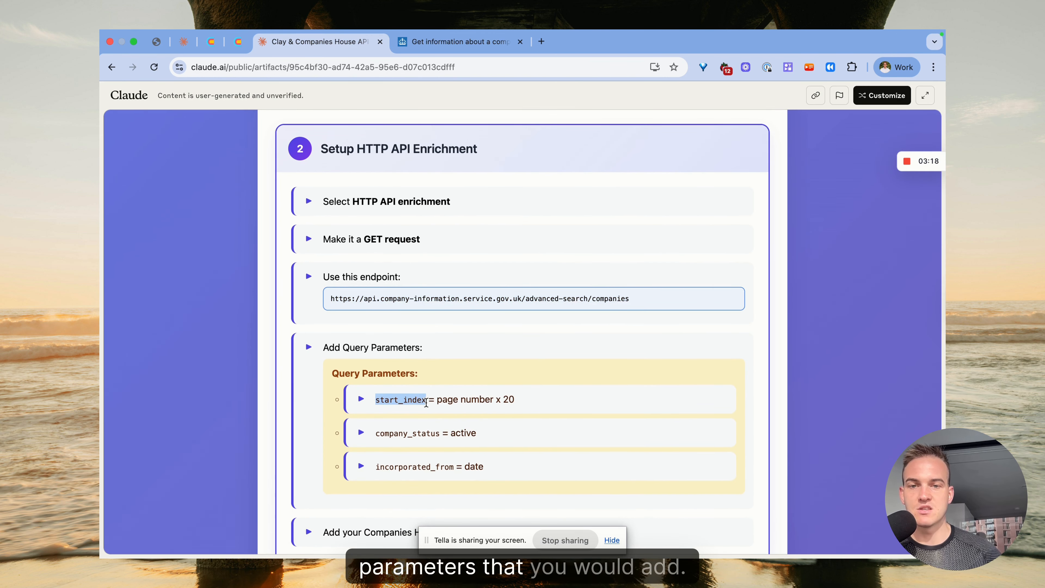
click(238, 41)
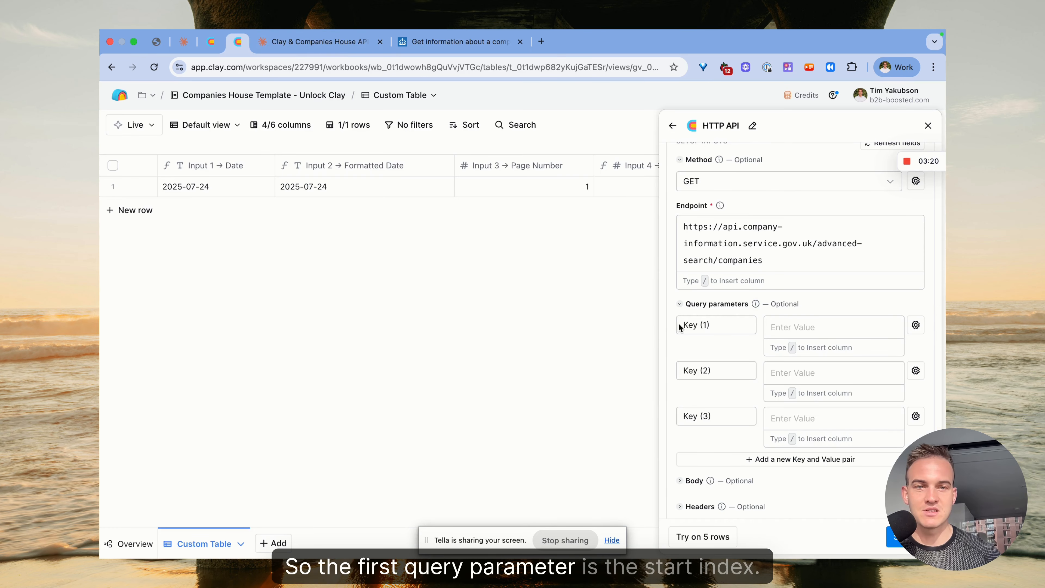
Copy "company_status" from the Claude guide and paste it as the second query parameter key in Clay
click(320, 41)
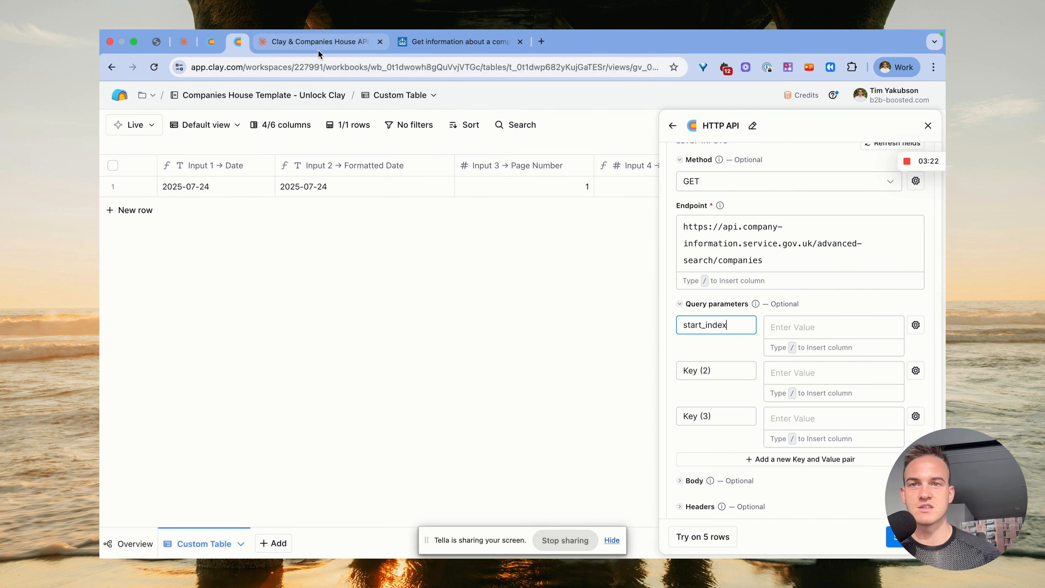
drag(375, 433, 428, 434)
key(super+c)
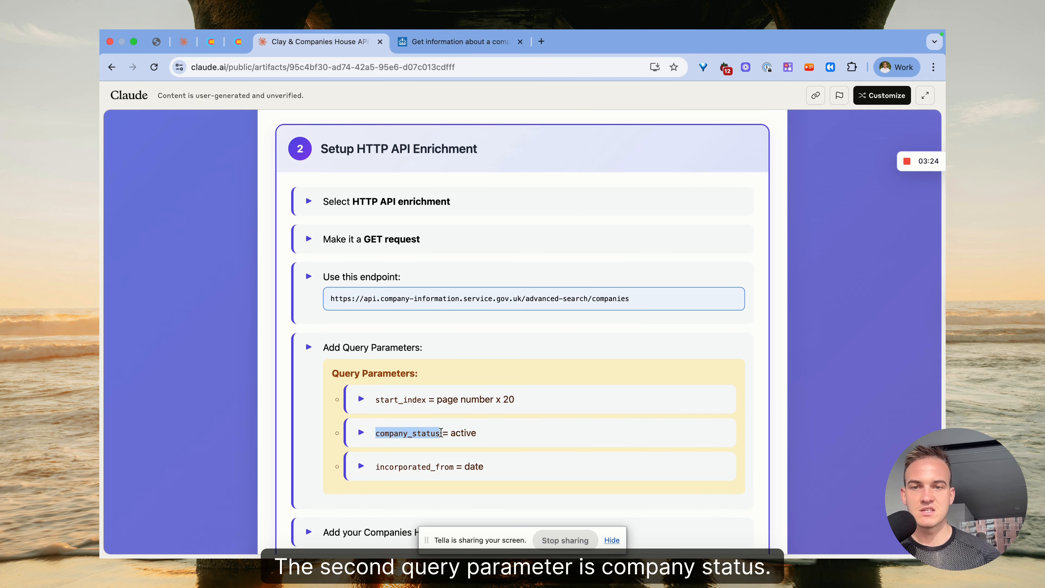
key(ctrl+shift+Tab)
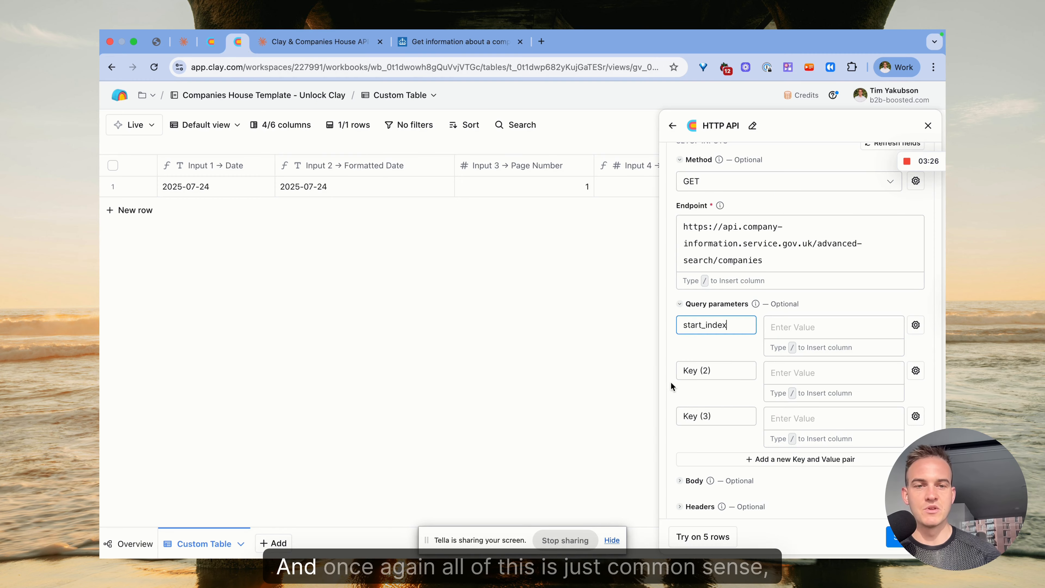
click(724, 370)
key(super+v)
Copy "incorporated_from" from the Claude guide and paste it as the third query parameter key in Clay
click(295, 46)
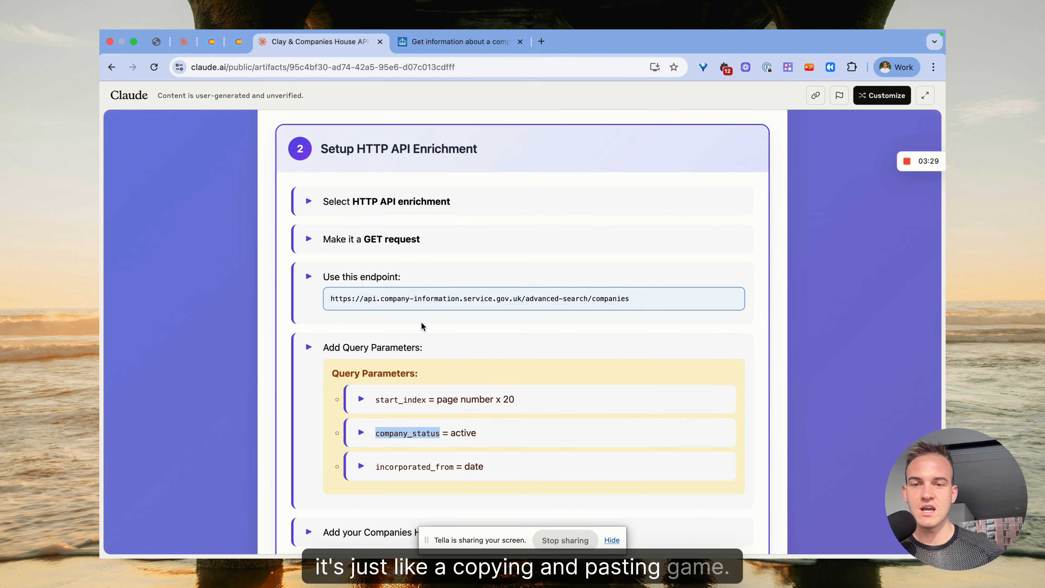
drag(376, 468, 454, 467)
key(super+c)
click(242, 44)
click(725, 418)
key(super+v)
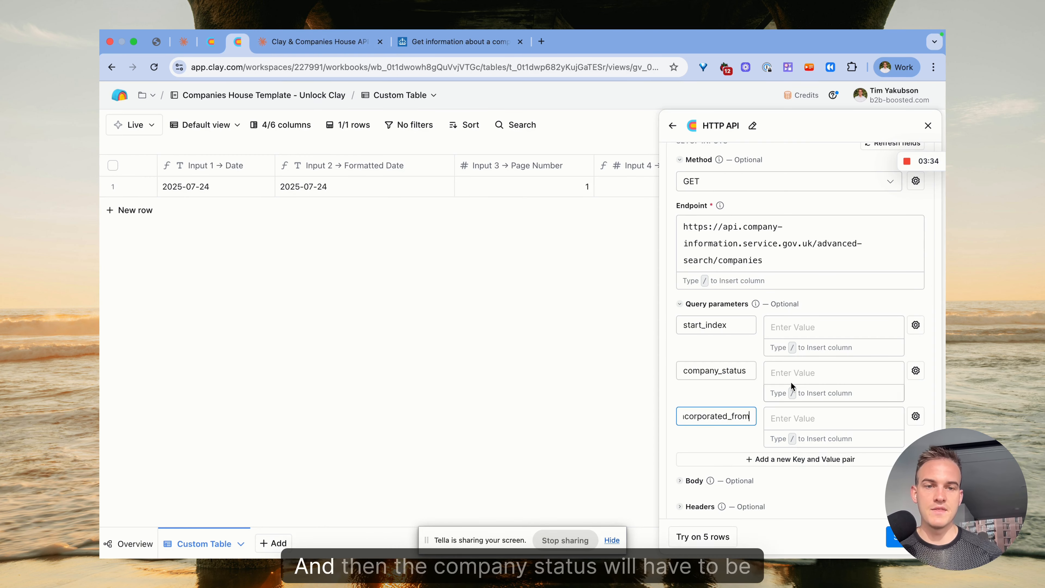
Set the company_status value to "active" and map start_index to the "Input 4 -> Page Number x 20" column
click(791, 382)
text(active)
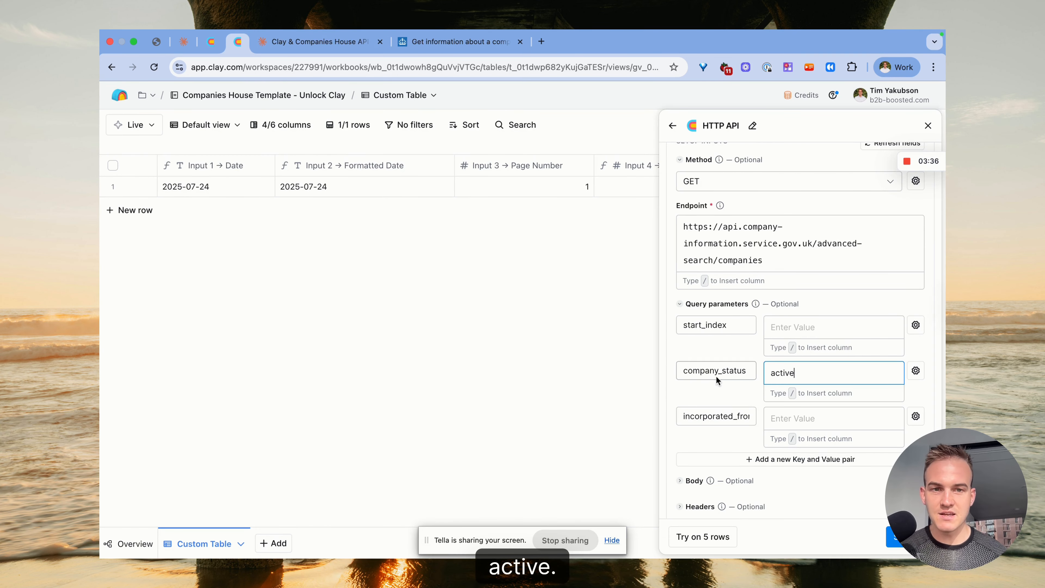
click(785, 329)
click(290, 42)
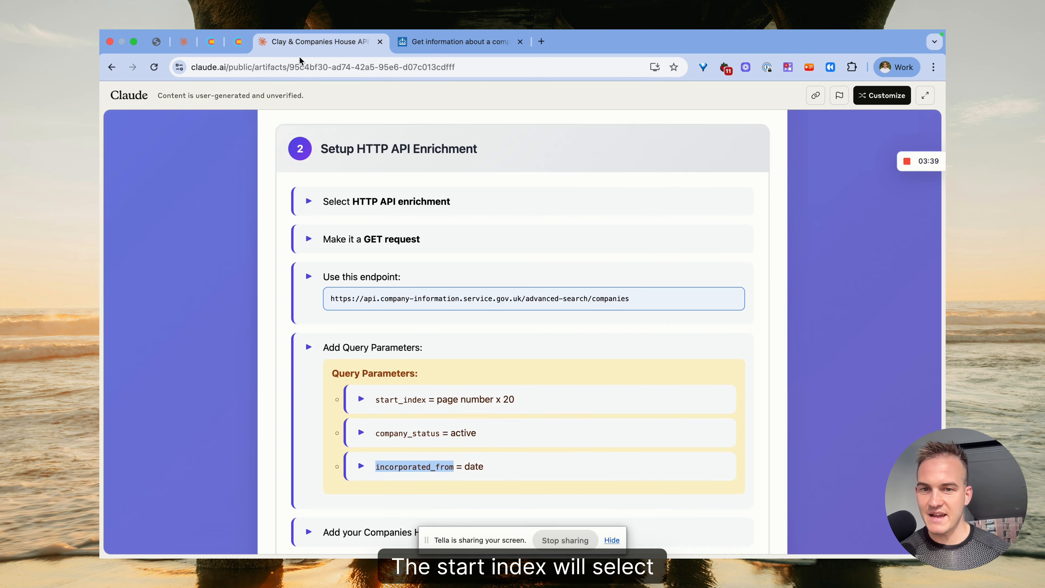
click(238, 42)
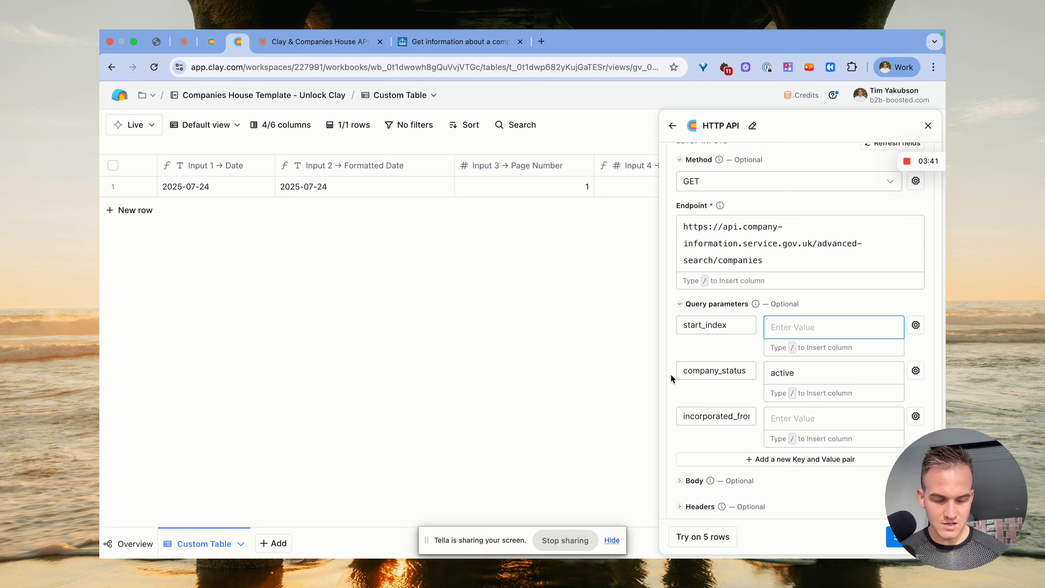
text(/)
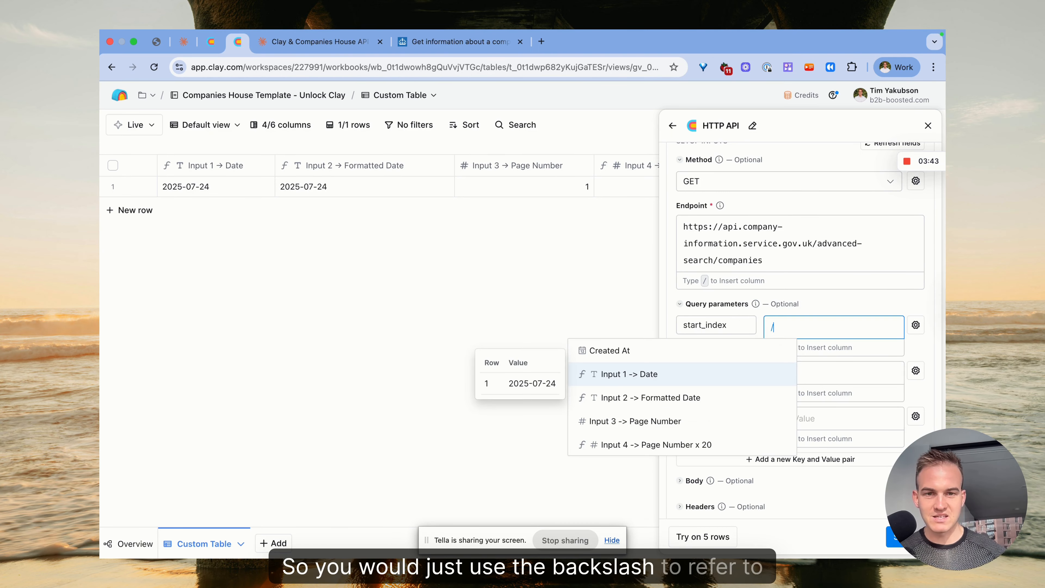
click(663, 444)
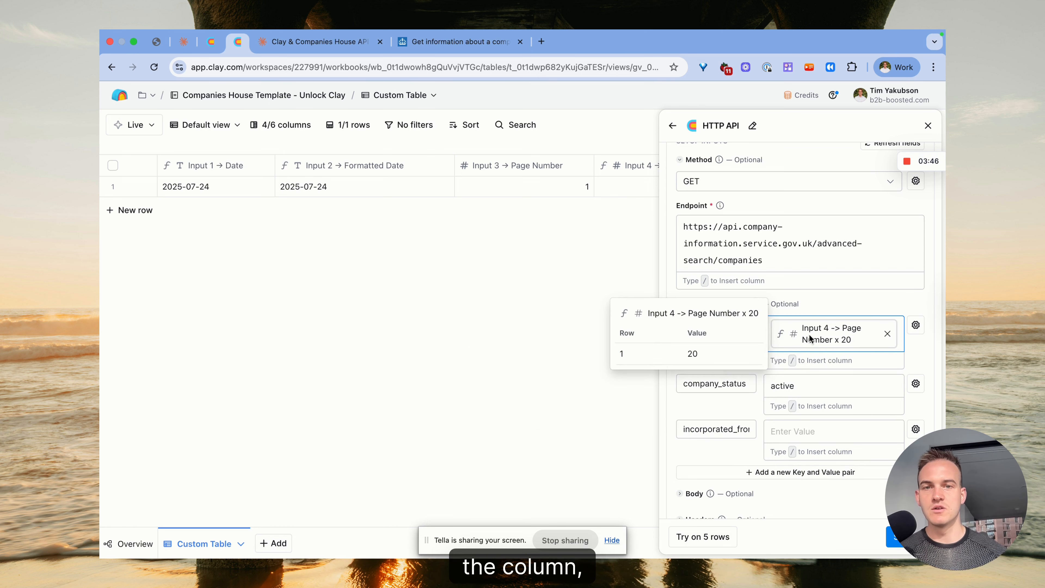
Map the incorporated_from query parameter to the "Input 2 -> Formatted Date" column
click(805, 425)
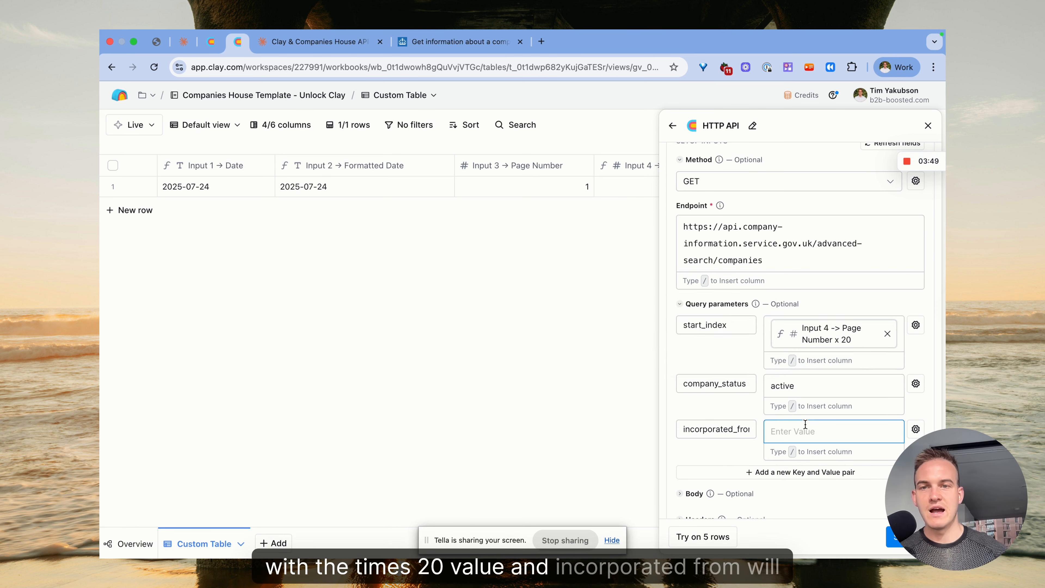
text(/)
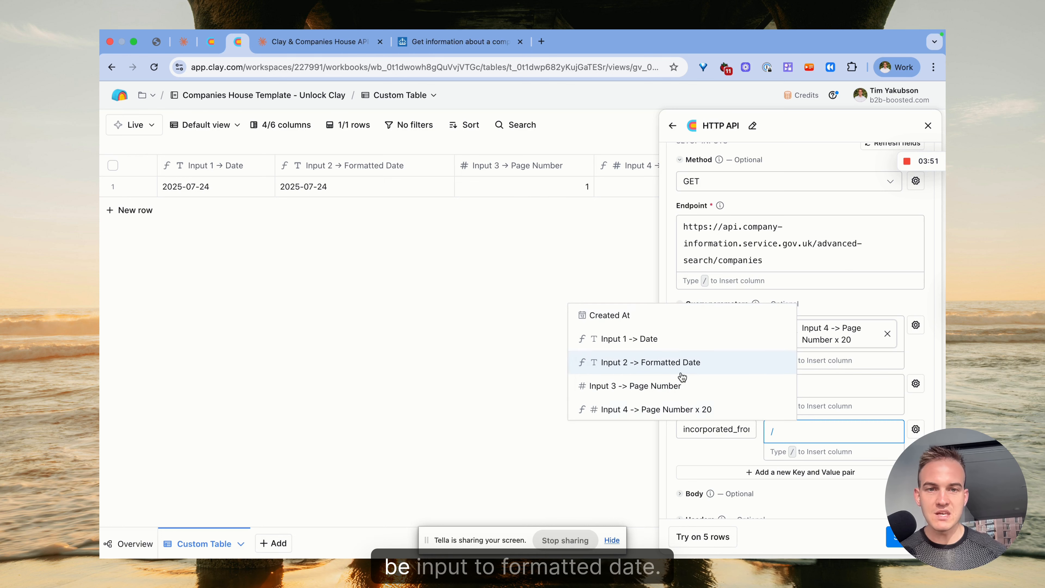
click(665, 372)
Check the HTTP API configuration against step 2 of the Claude guide, including query parameters, API key and authorization
scroll(801, 403, up, 10)
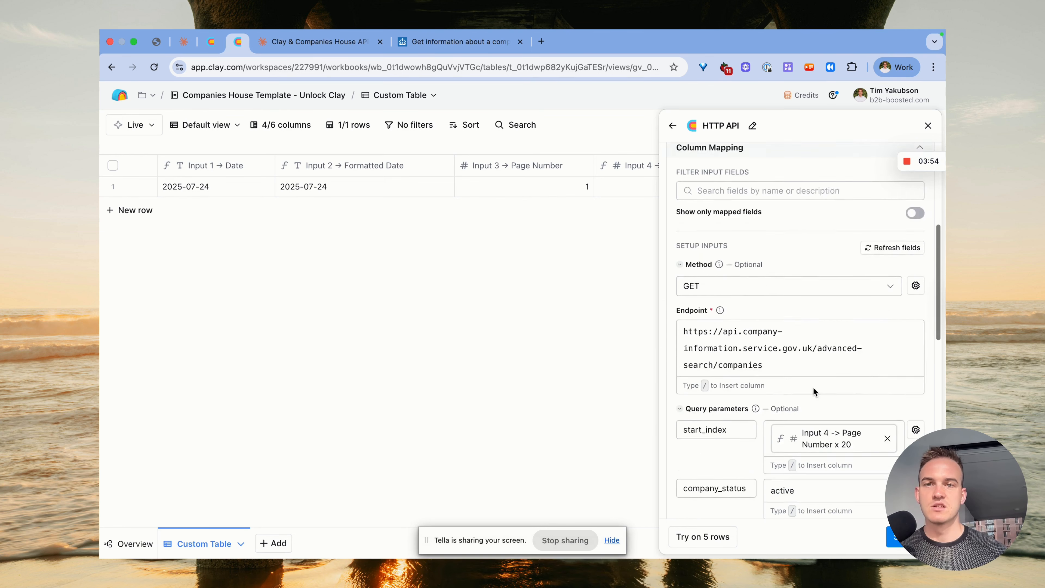
click(331, 37)
scroll(450, 329, down, 3)
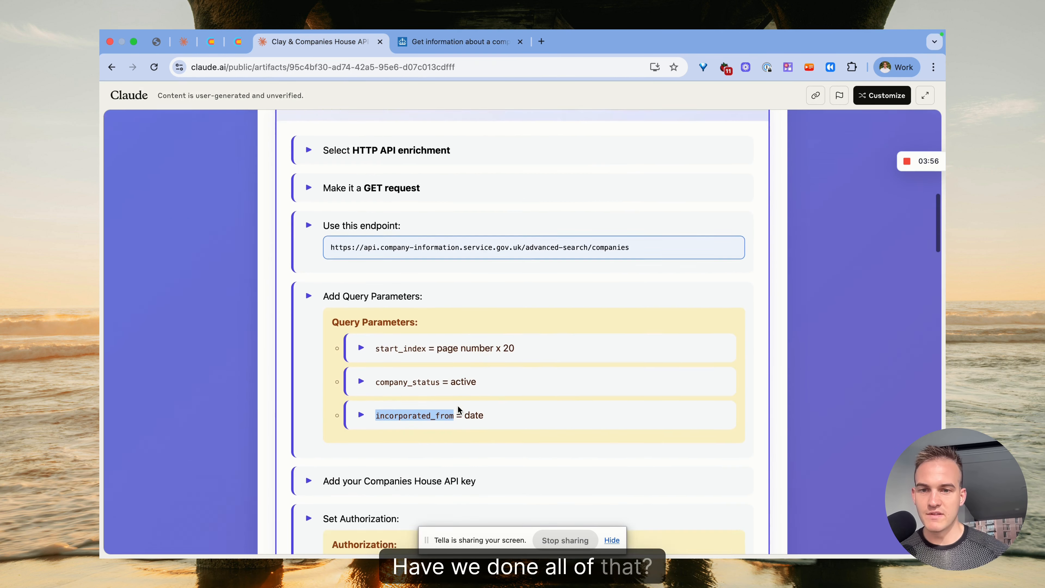
drag(347, 461, 478, 464)
scroll(488, 470, down, 5)
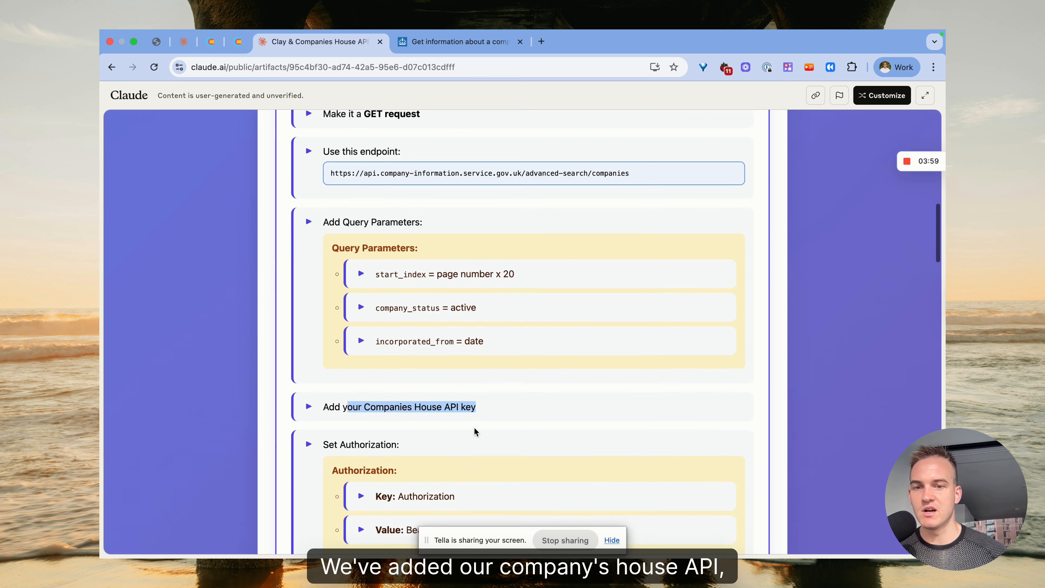
drag(346, 355, 411, 362)
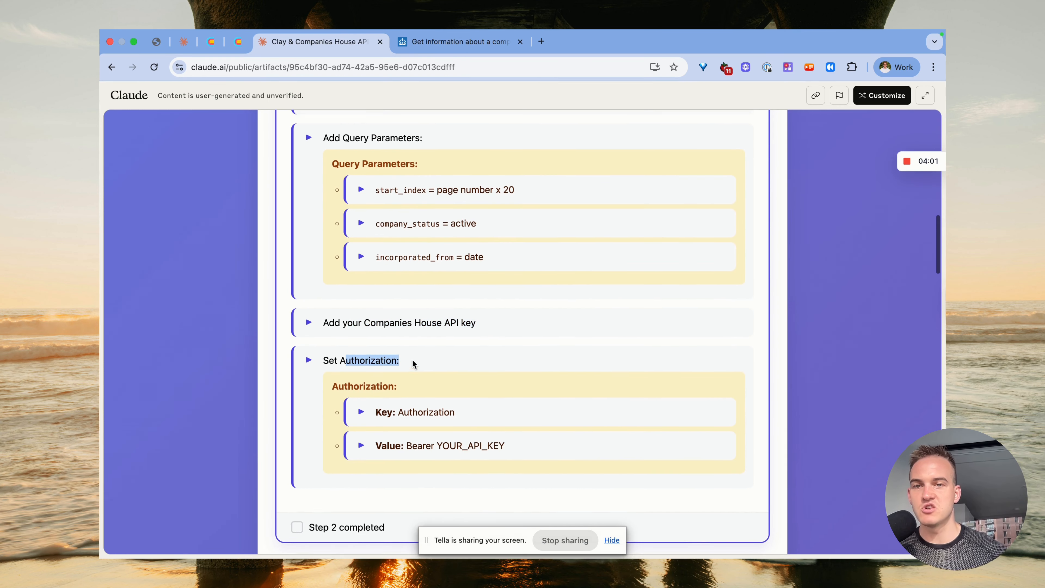
scroll(411, 361, up, 10)
scroll(408, 358, down, 14)
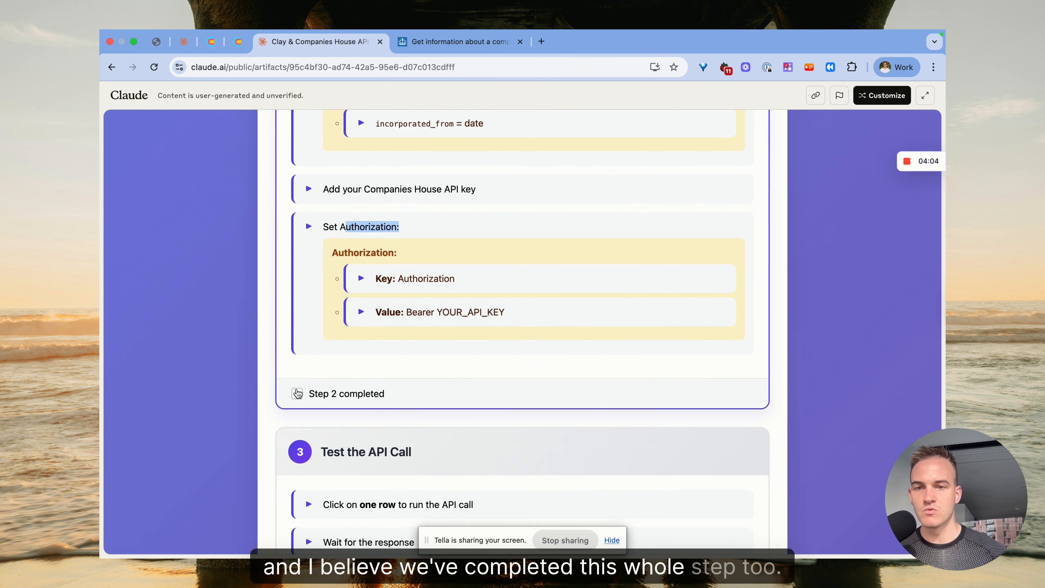
click(237, 41)
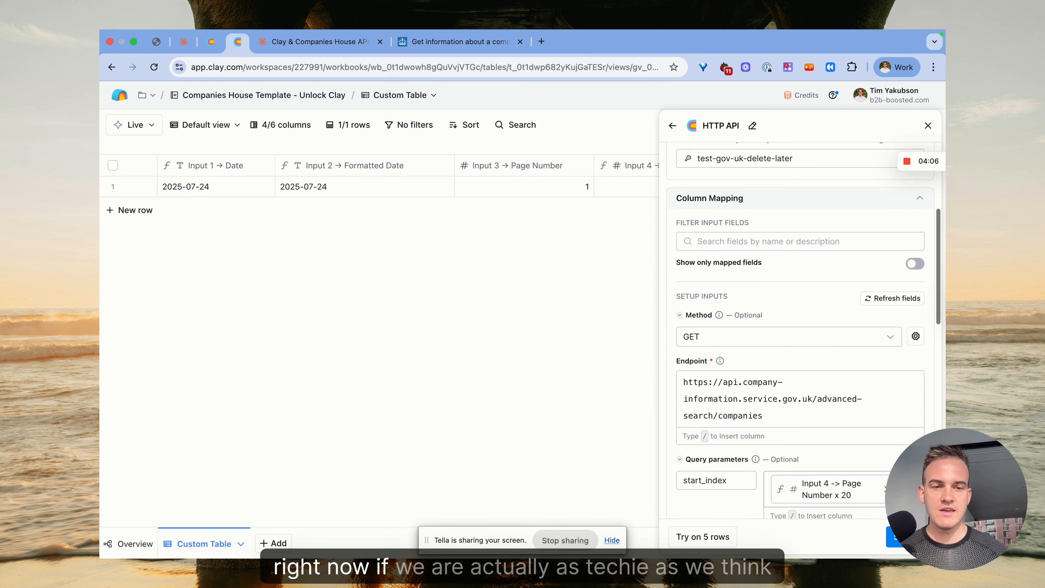
scroll(800, 329, up, 5)
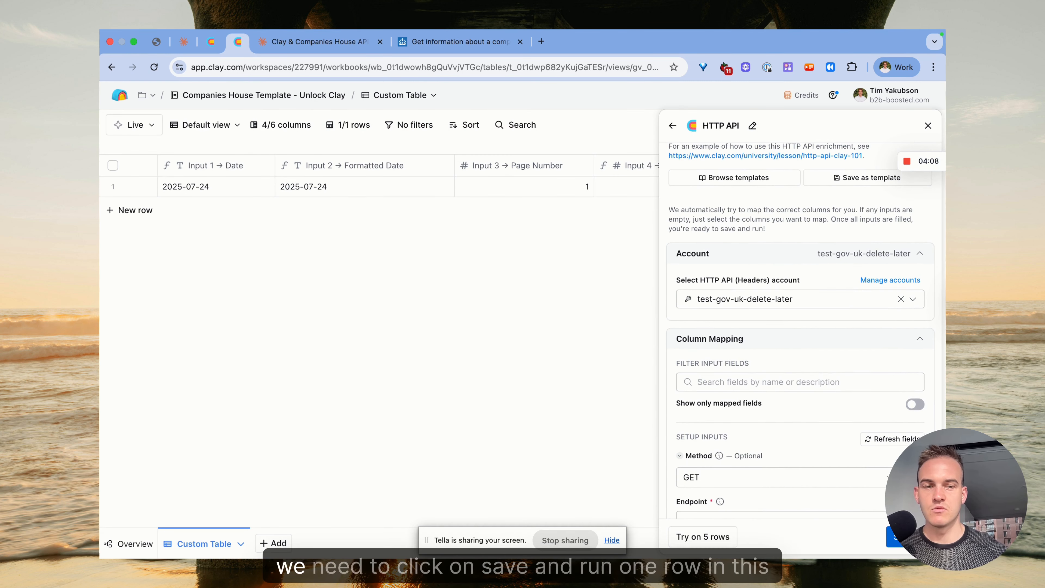
Save the HTTP API enrichment, run it on the 1 row, and review the cell details of its result
click(890, 540)
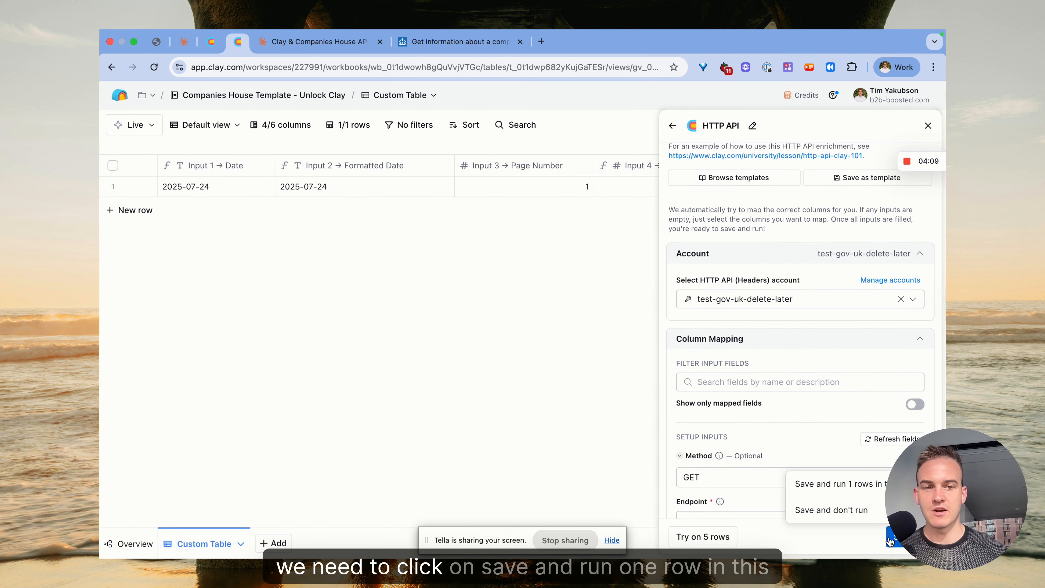
click(881, 484)
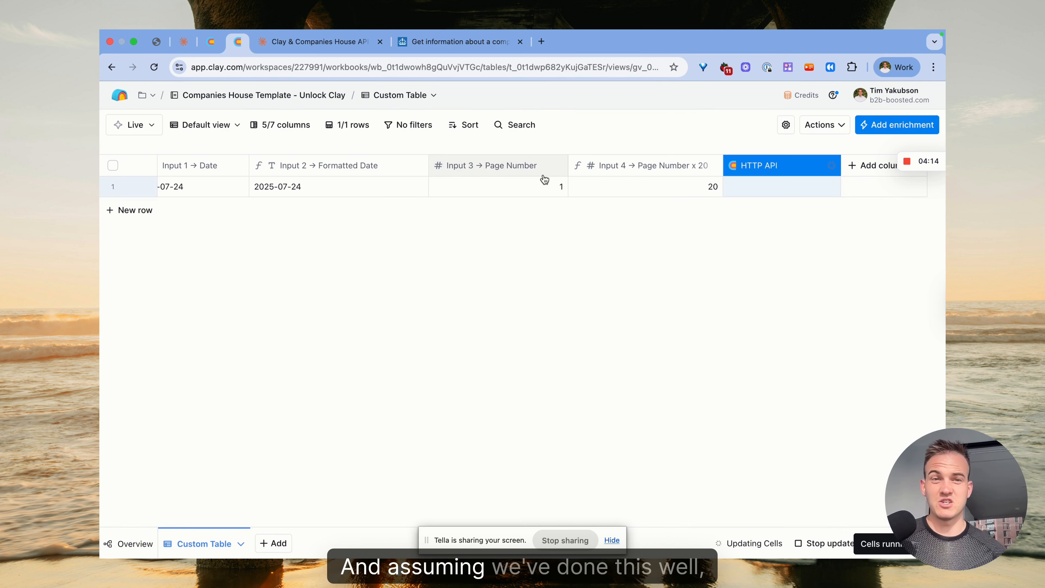
click(831, 187)
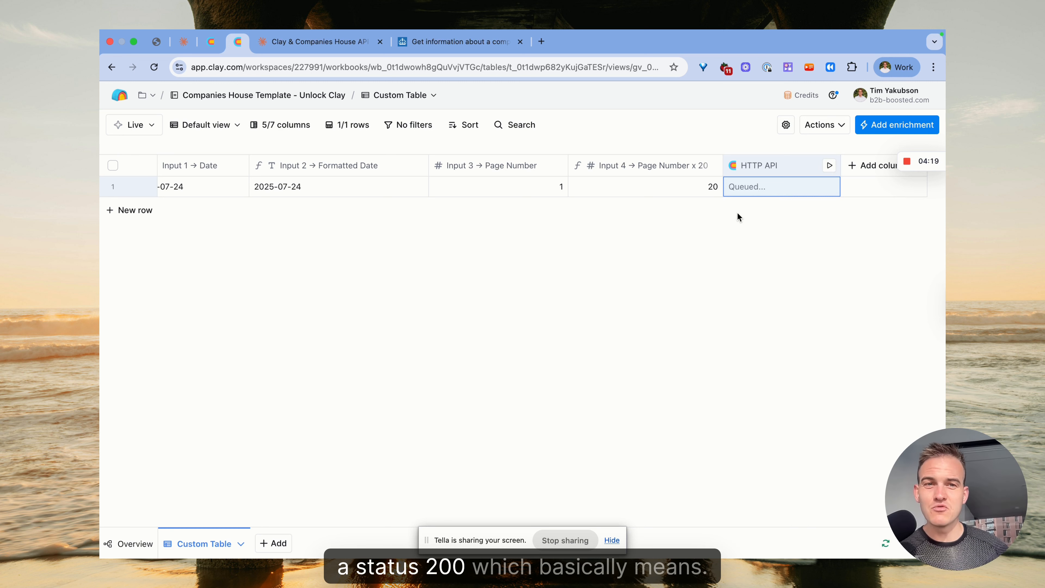
click(747, 188)
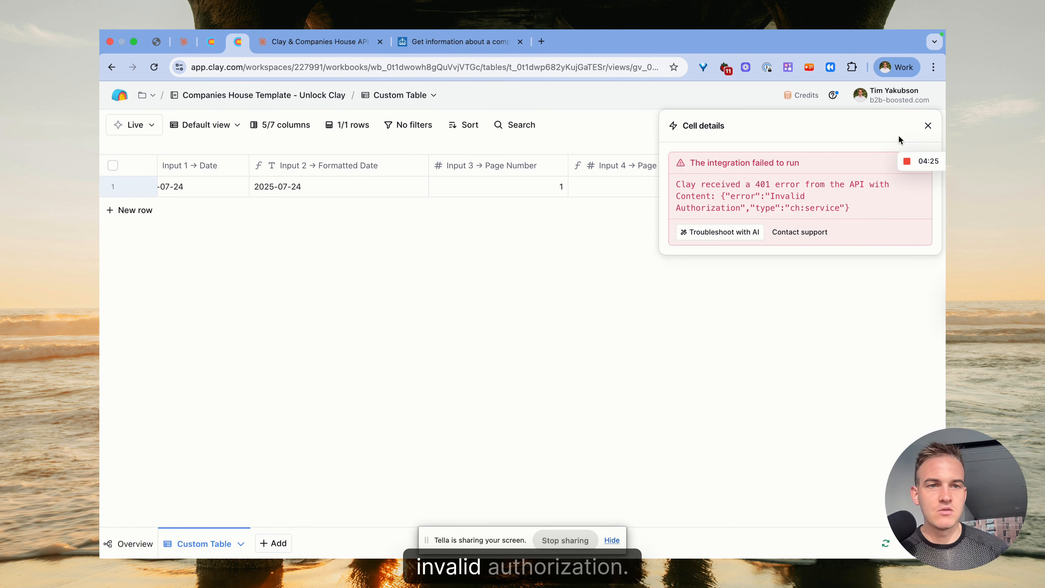
click(928, 125)
Switch the HTTP API column's account to "GOV-API", then save and rerun it on the 1 row
click(748, 166)
click(751, 213)
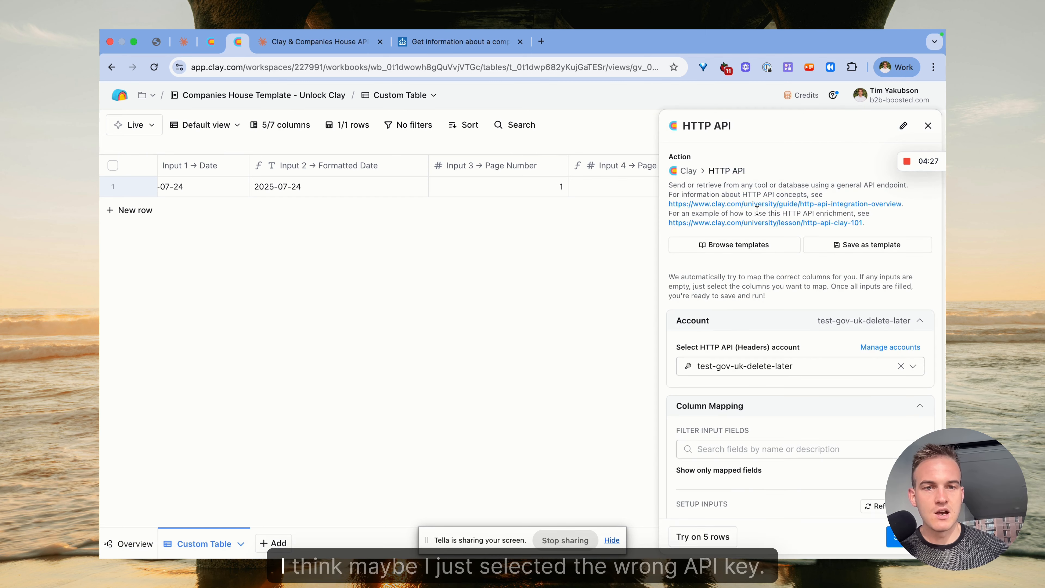
click(789, 373)
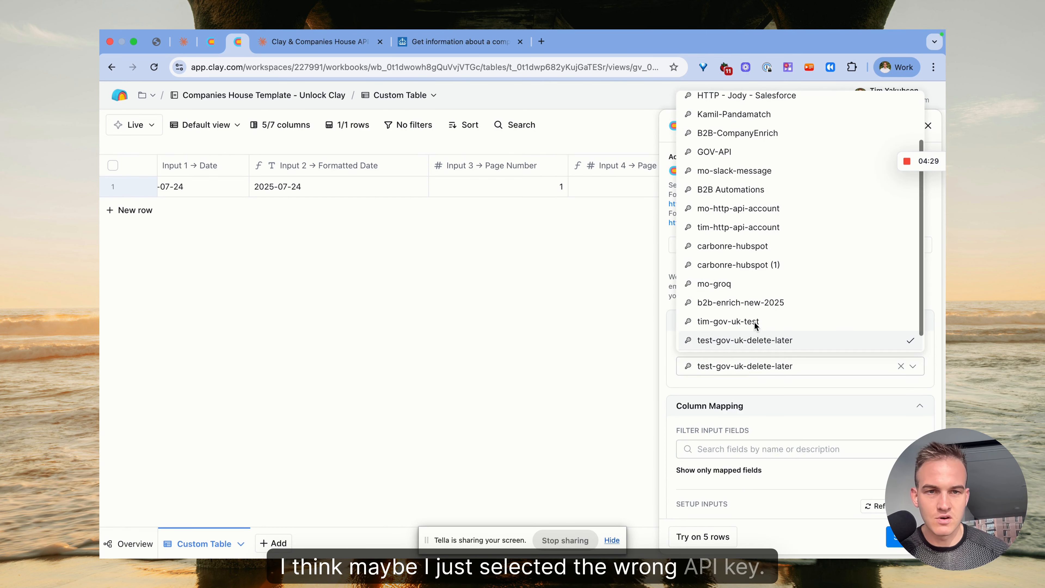
click(721, 154)
click(895, 536)
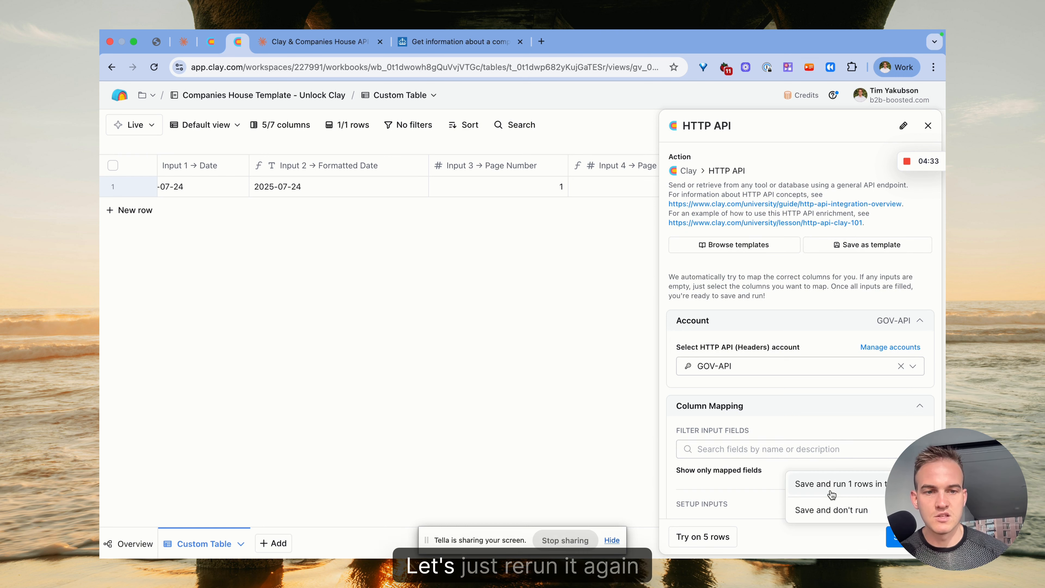
click(825, 482)
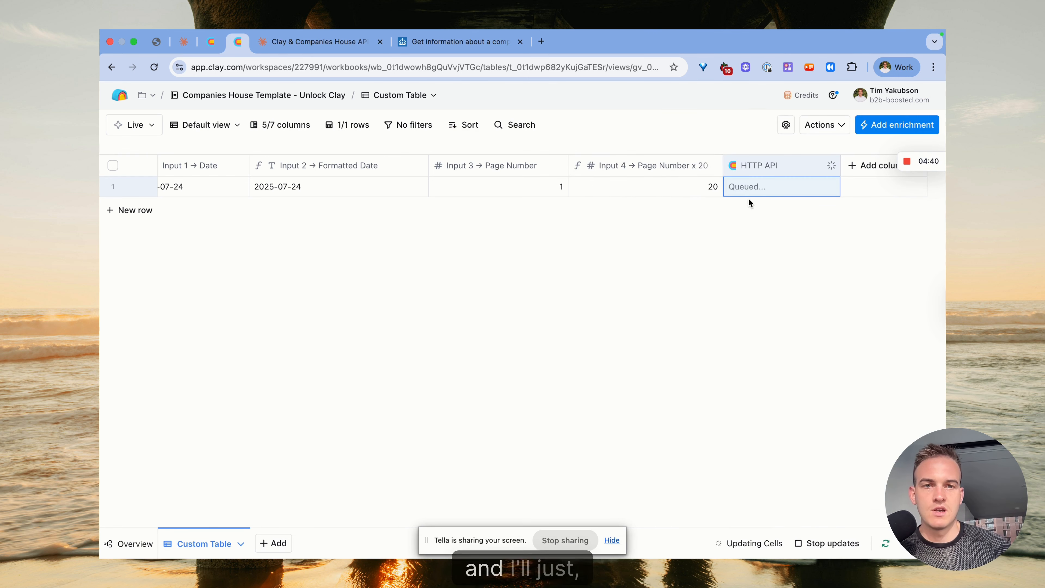
Rename the HTTP API column "Step 1 -> Lookup newly registered UK companies" and widen it
click(742, 175)
click(751, 194)
text(S)
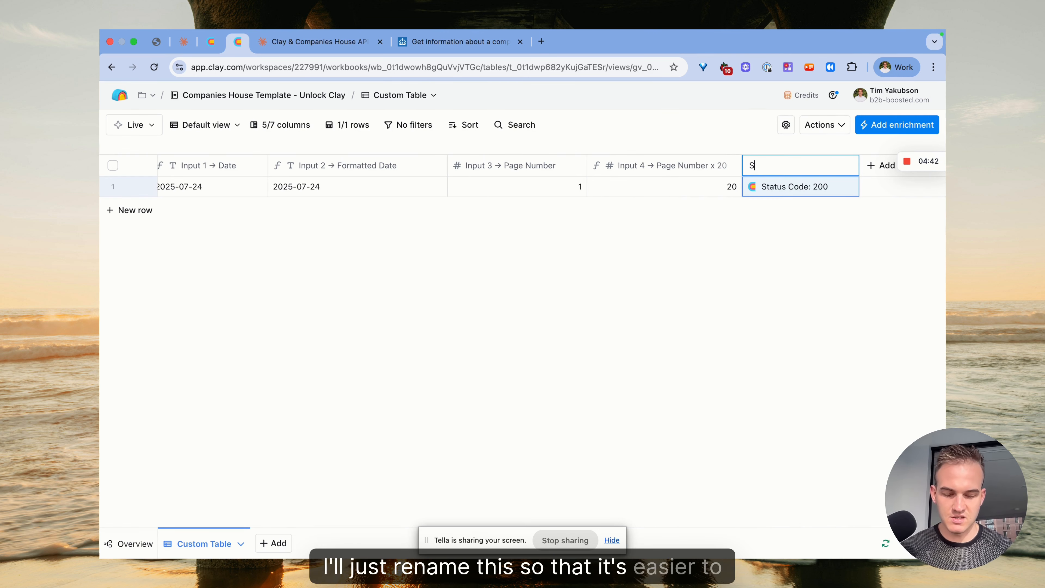
text(tep 1 → Look)
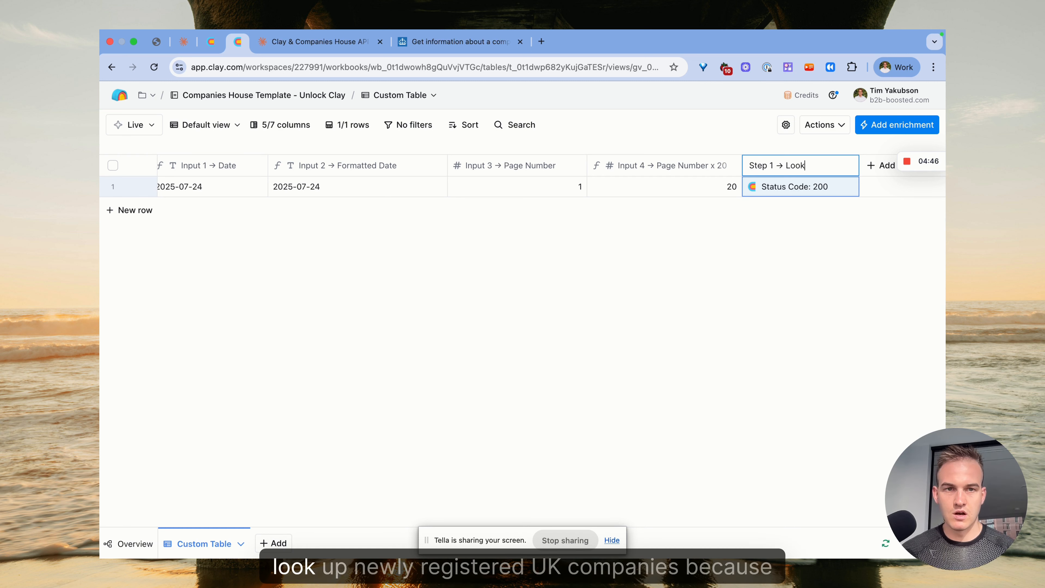
text( up newly registered UK companies)
key(Return)
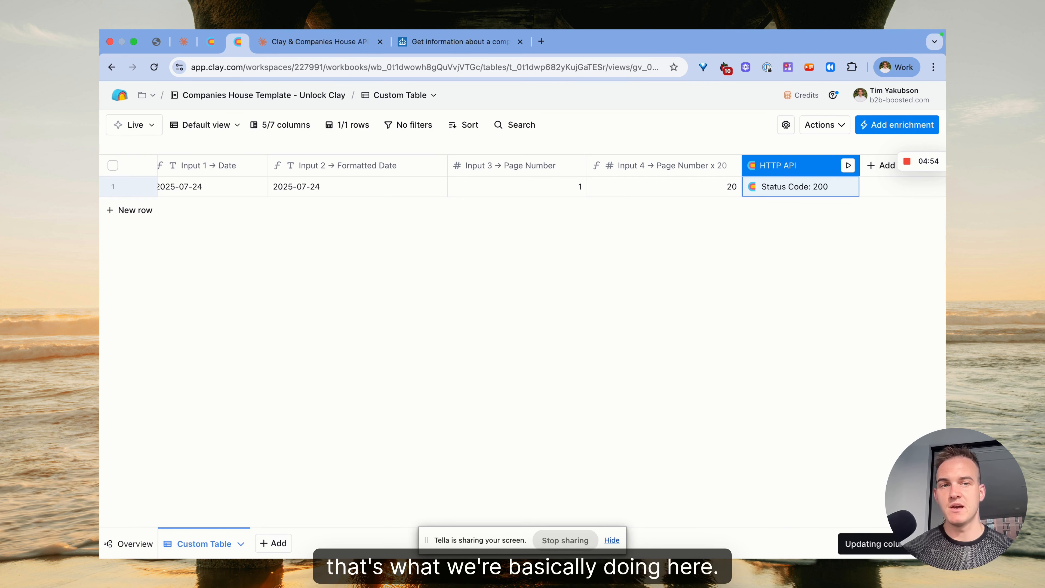
drag(859, 169, 940, 179)
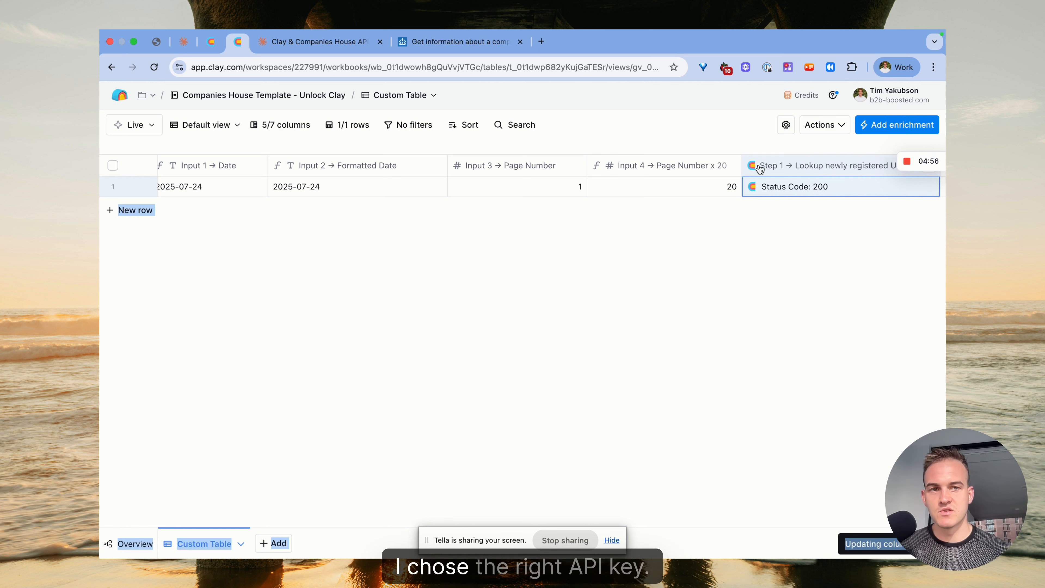
Examine the Step 1 response in the cell details, including the Items list, the first company's fields and its registered office address
scroll(741, 177, right, 3)
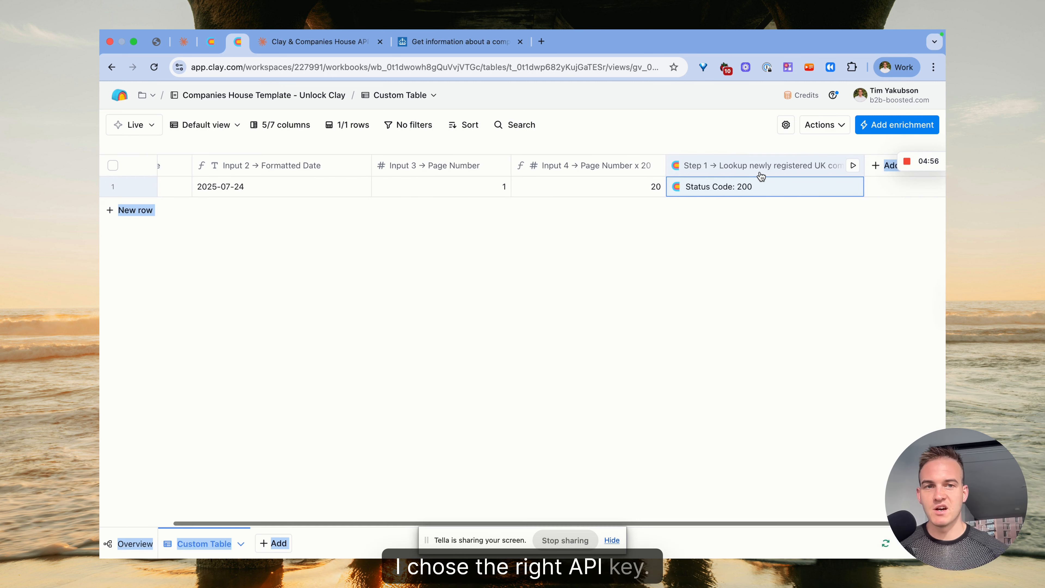
click(713, 188)
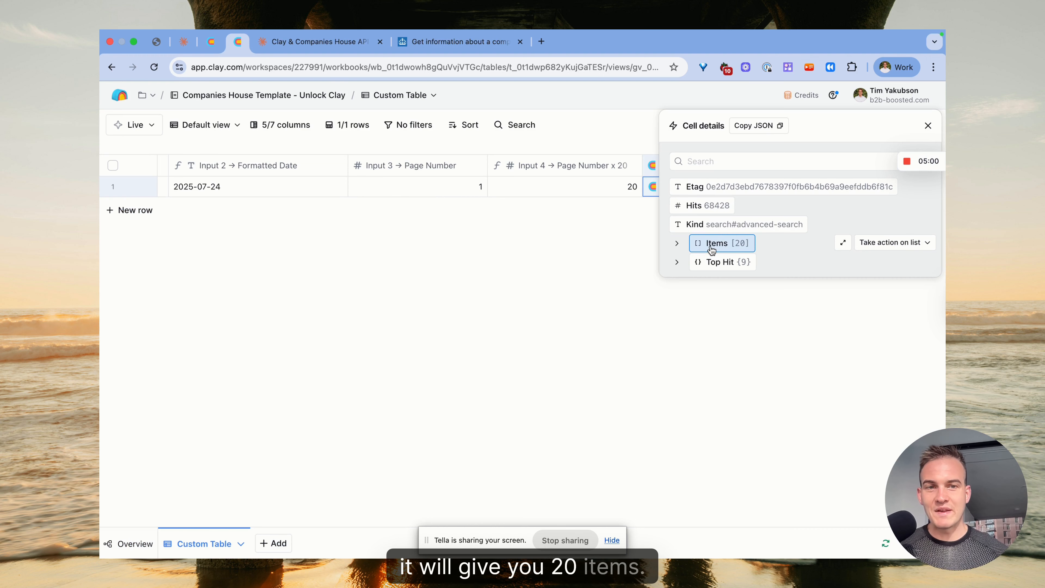
click(712, 247)
click(724, 261)
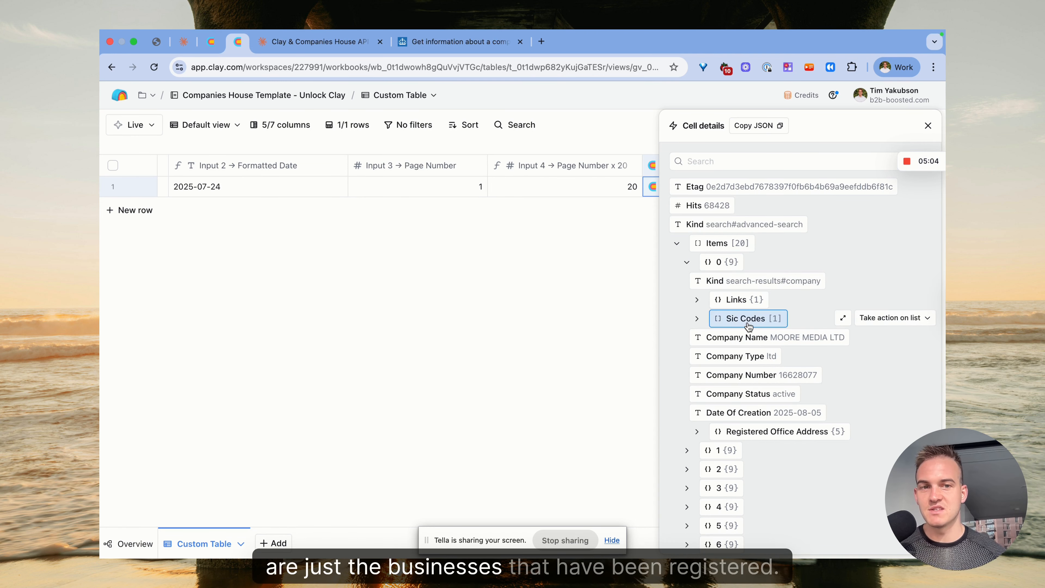
click(774, 430)
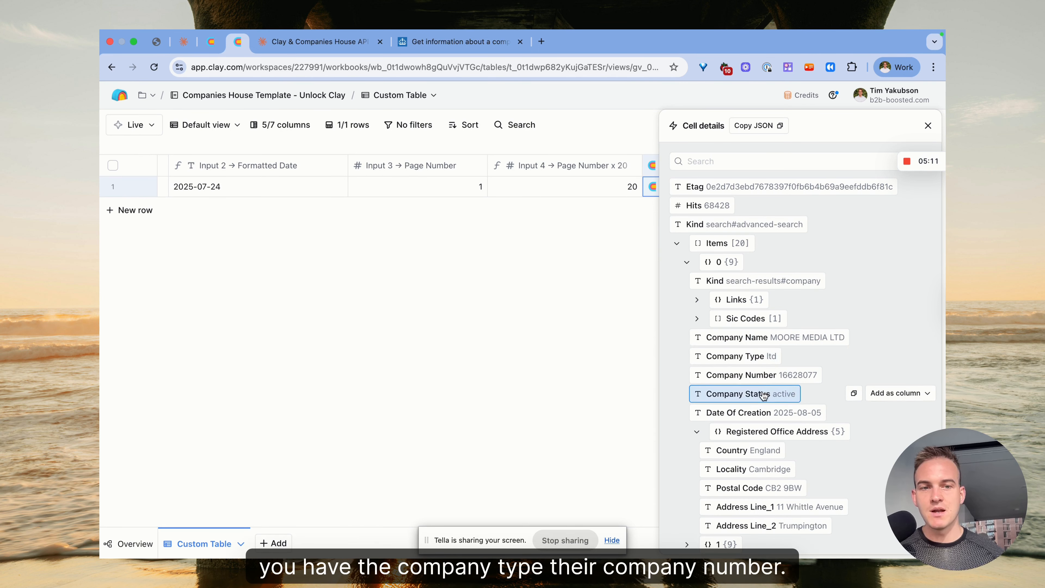
click(742, 301)
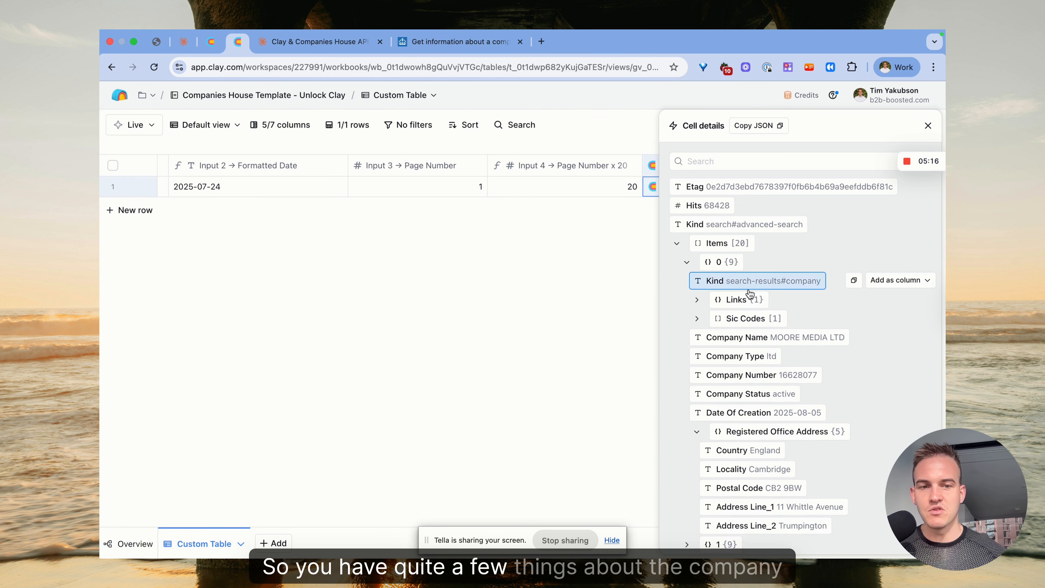
scroll(747, 299, down, 10)
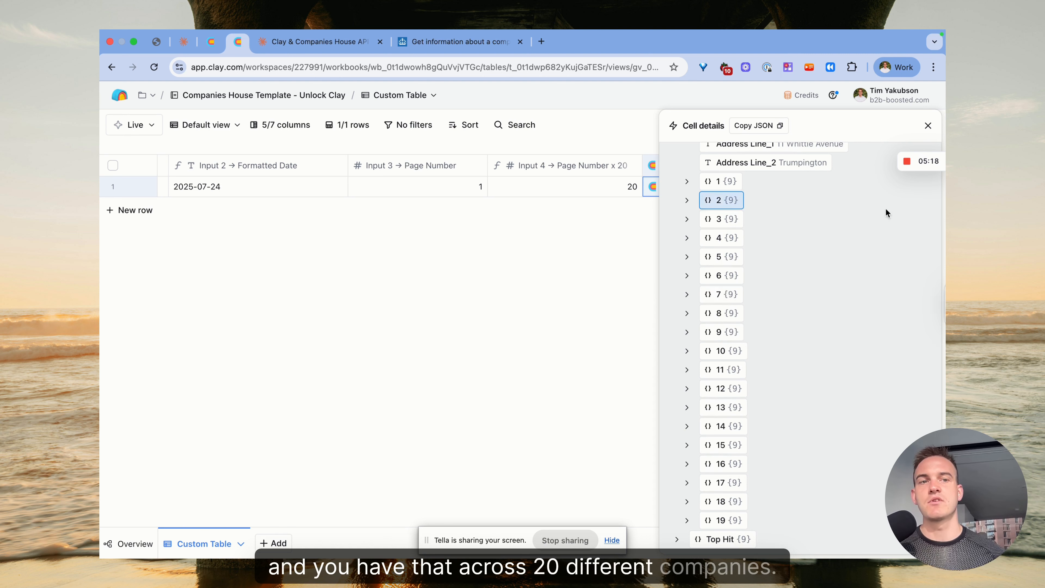
click(928, 125)
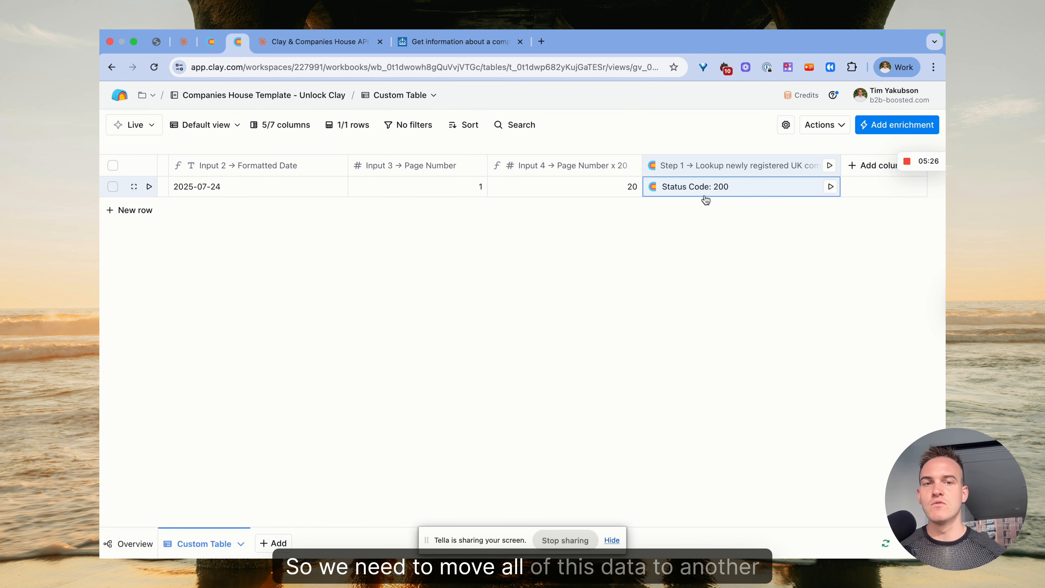
Rename the current table "Table 1 -> Lookup newly registered companies"
click(241, 543)
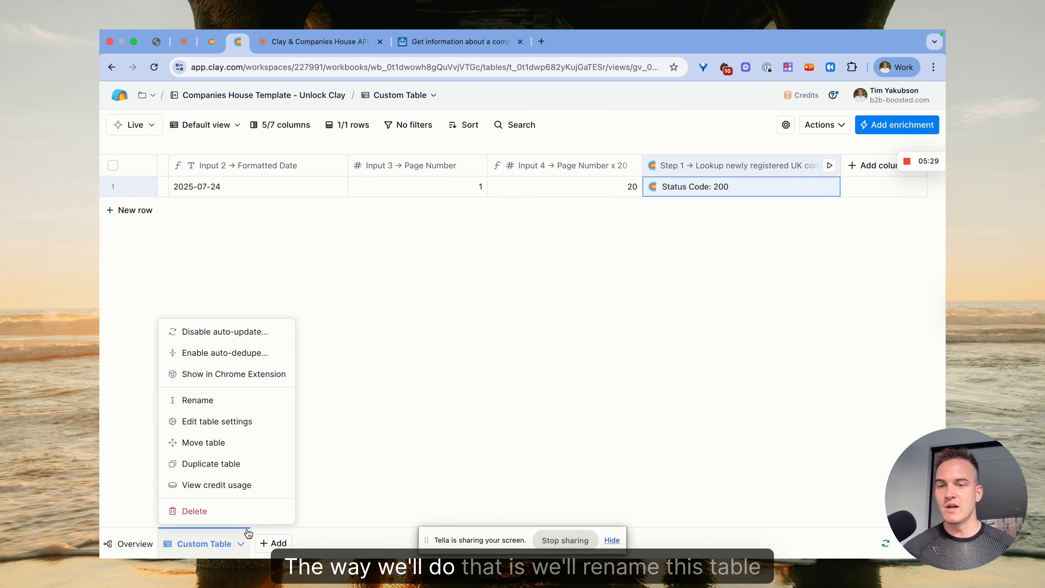
click(230, 407)
text(Tab)
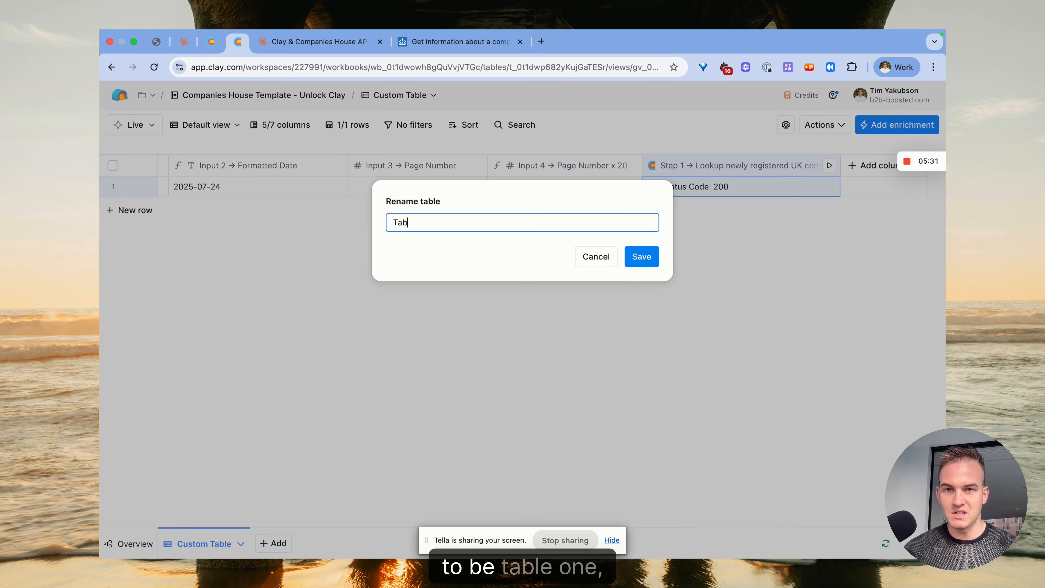
text(le 1 → Lookup newly re)
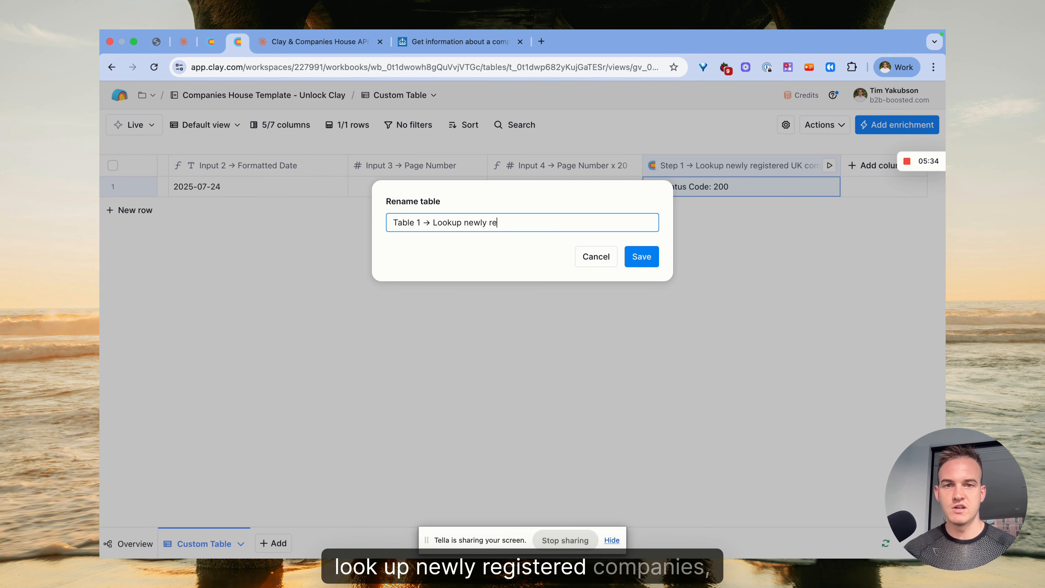
text(gistered companies)
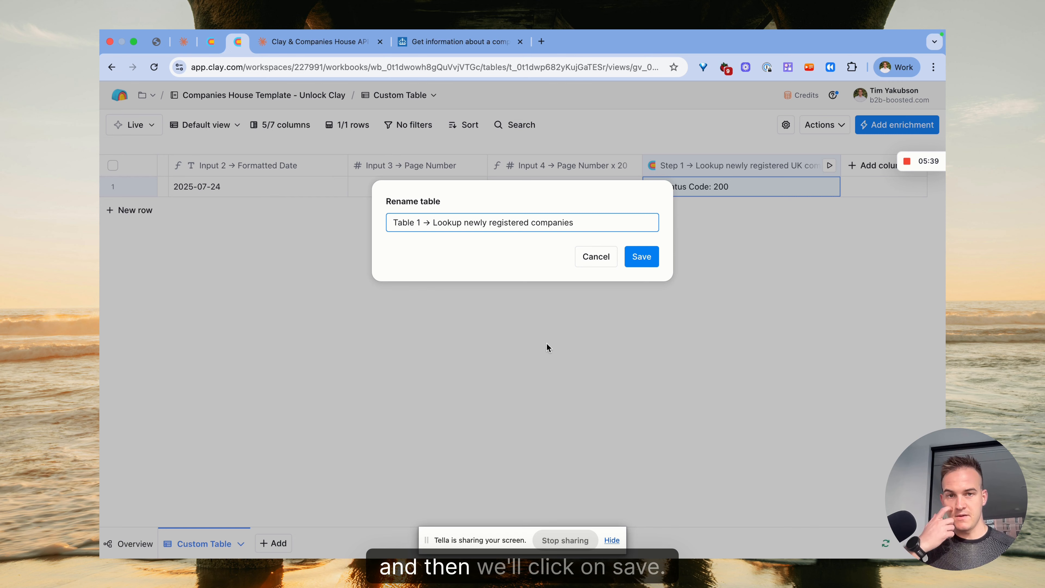
click(643, 257)
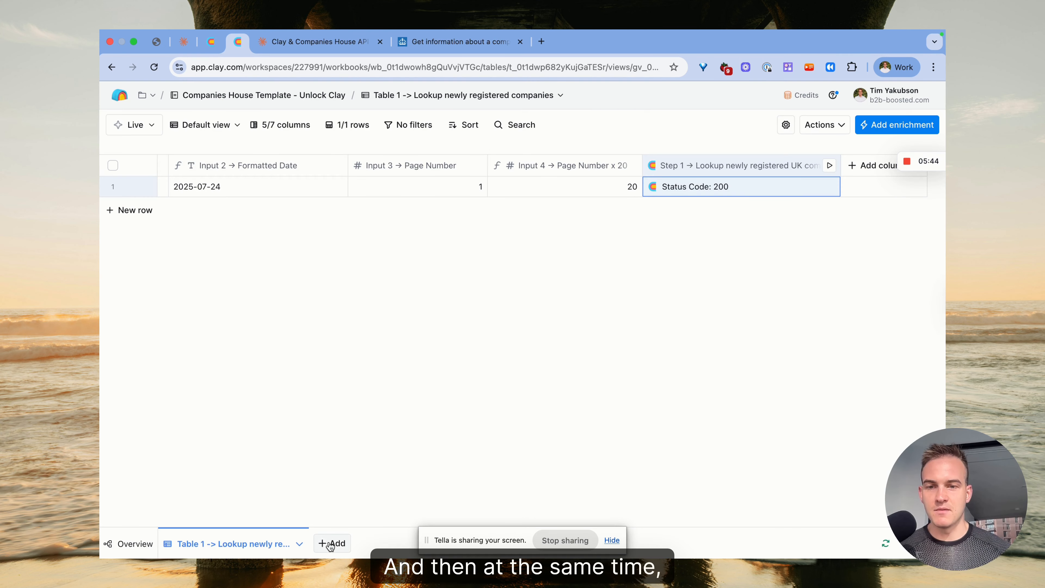
Add a second, blank table to the workbook
click(337, 543)
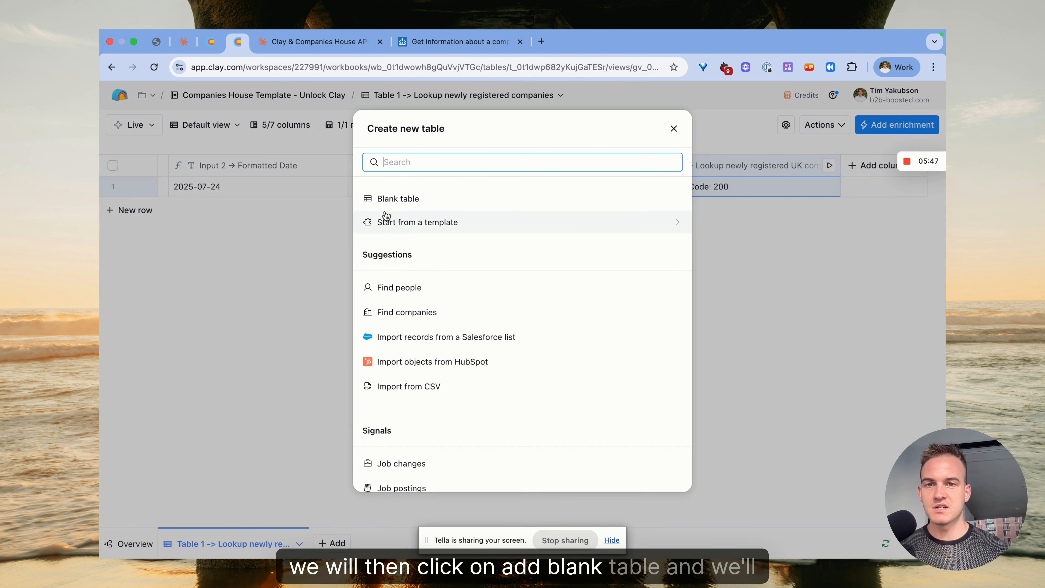
key(Escape)
click(319, 544)
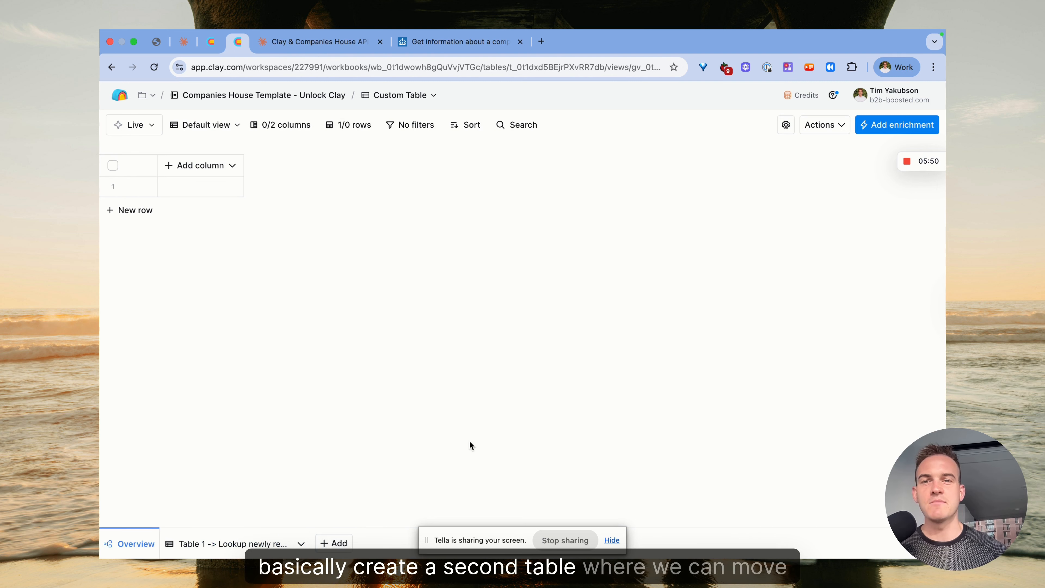
Rename the new blank table "Table 2 -> Research & personalise outreach to newly registered businesses"
click(392, 543)
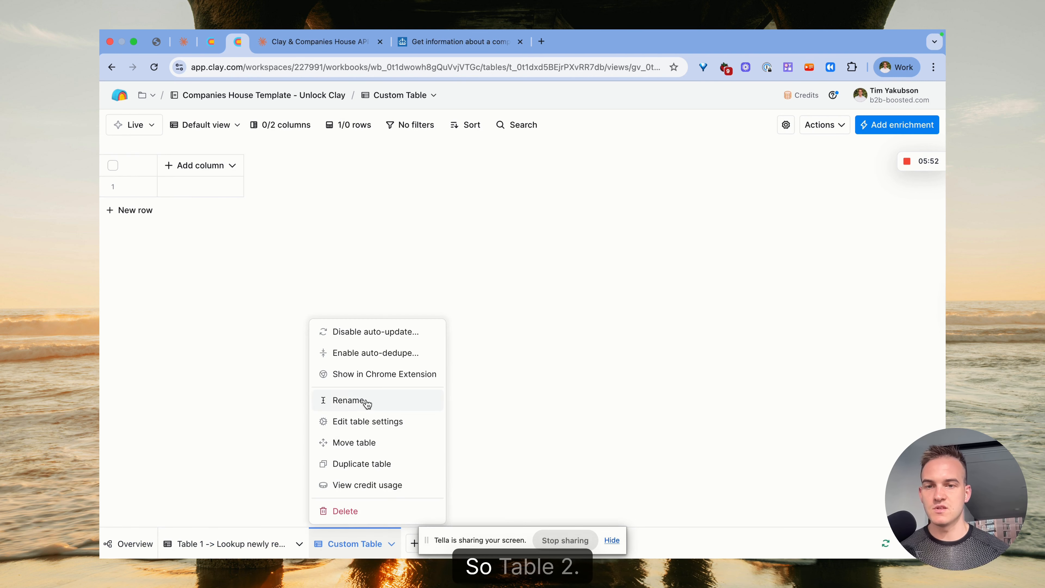
click(366, 400)
text(Table 2 -> Res)
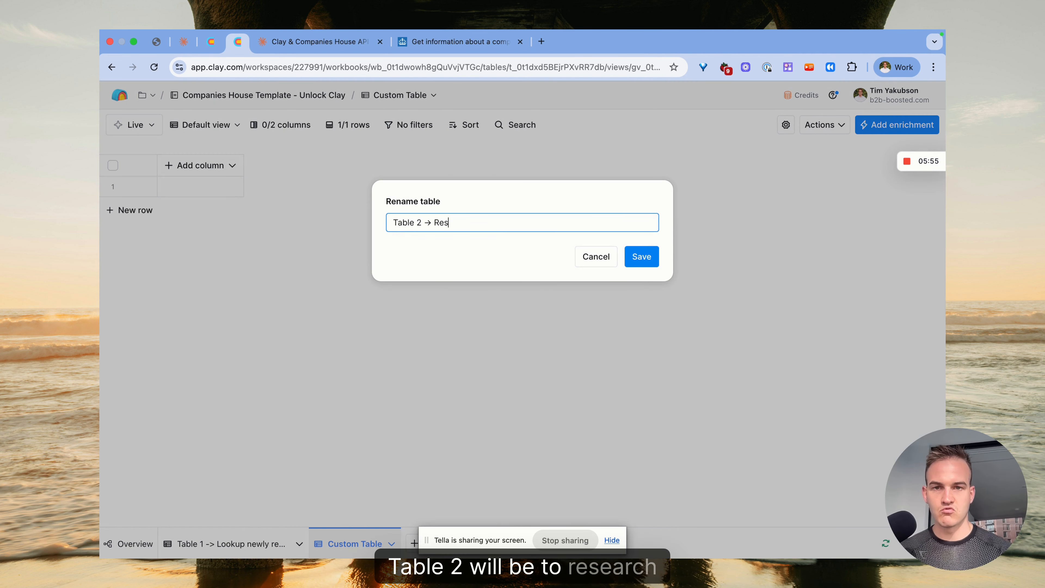
text(earch & perso)
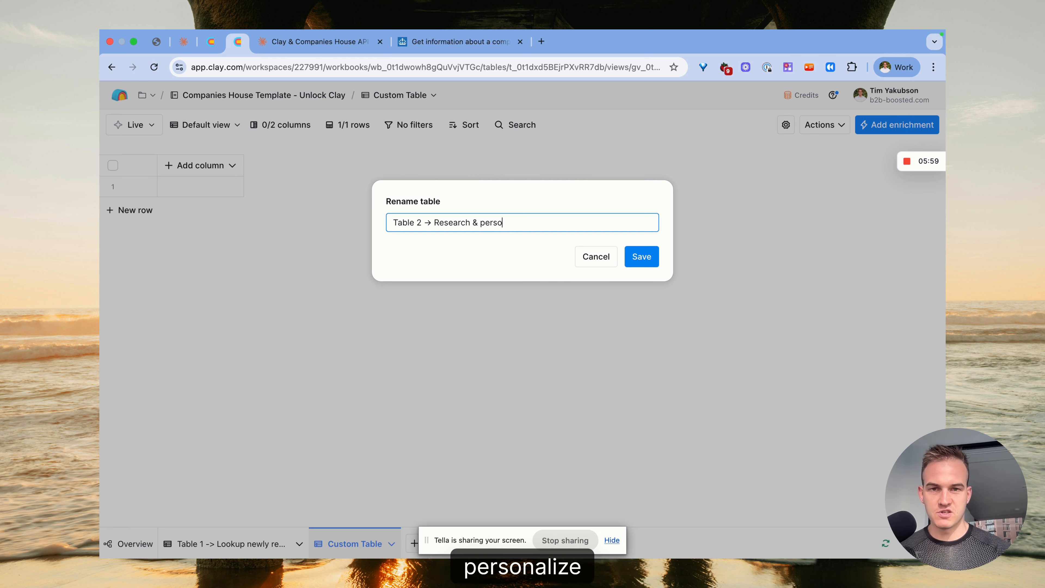
text(nalise outreach to n)
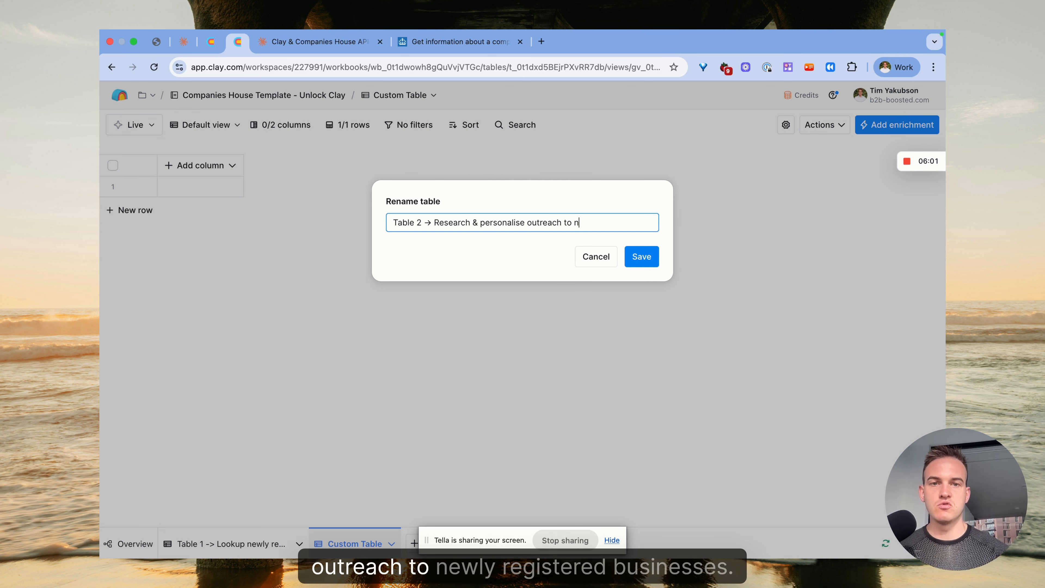
text(ewly registered businesses)
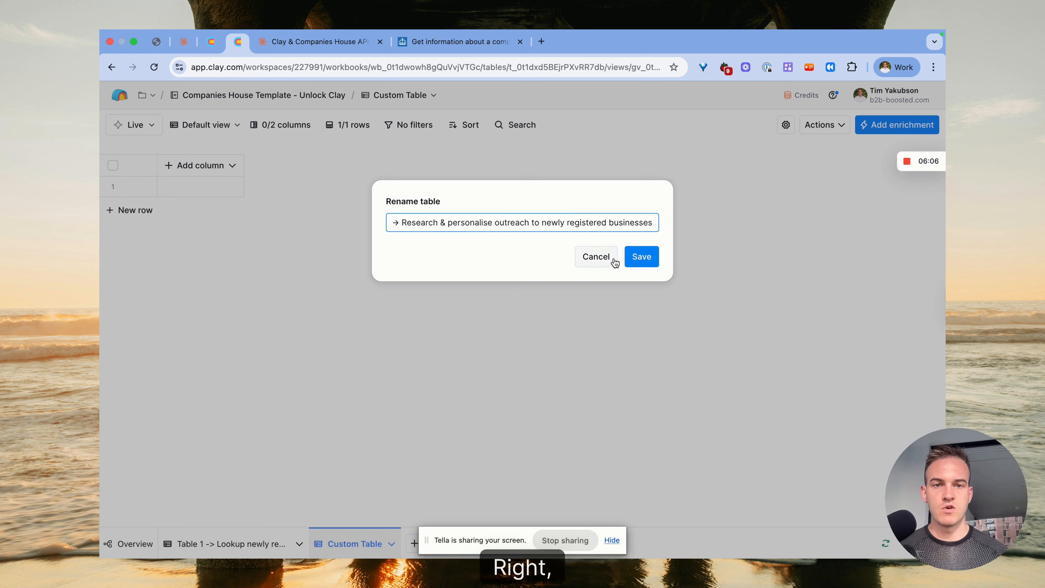
key(Return)
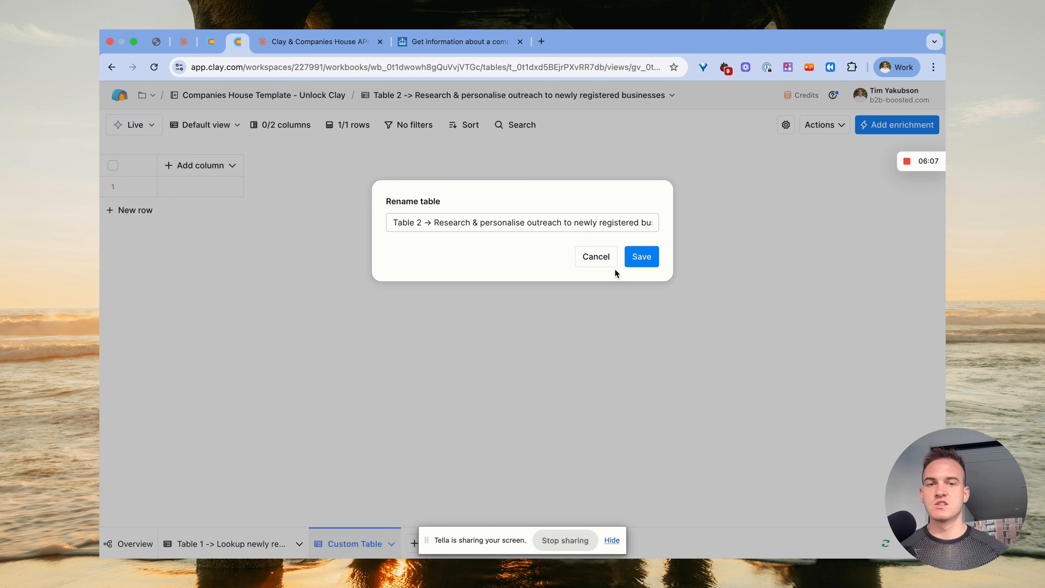
click(642, 257)
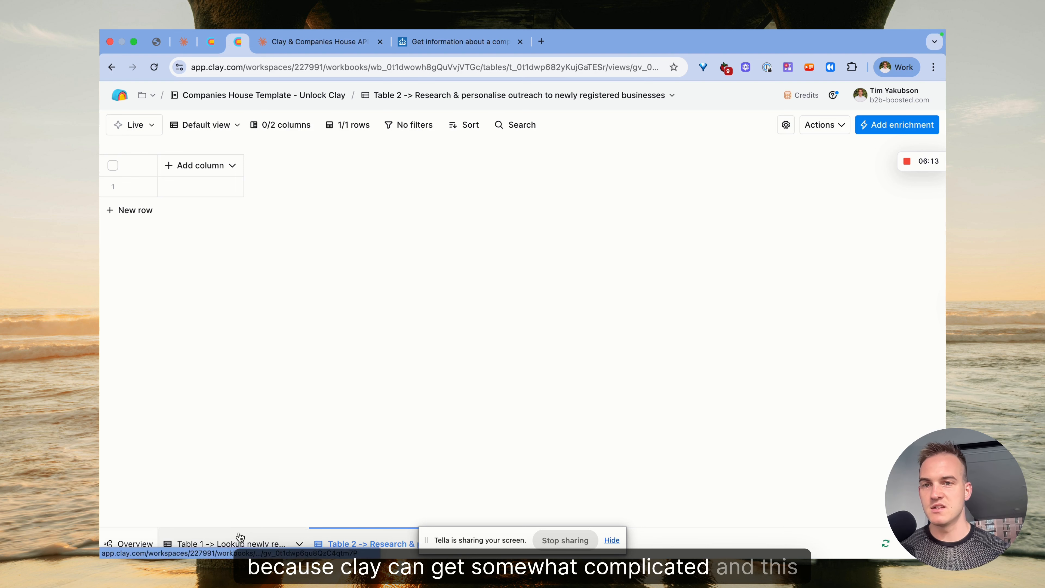
In Table 1, start an action on the Step 1 response's Items list that writes each item to a new row in another table
click(234, 543)
scroll(340, 186, right, 3)
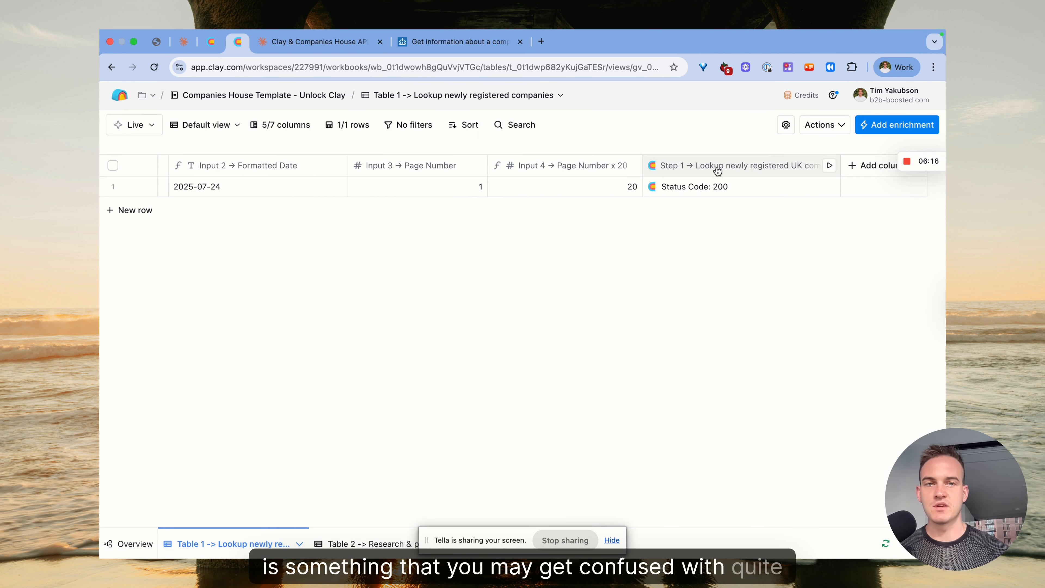
click(714, 191)
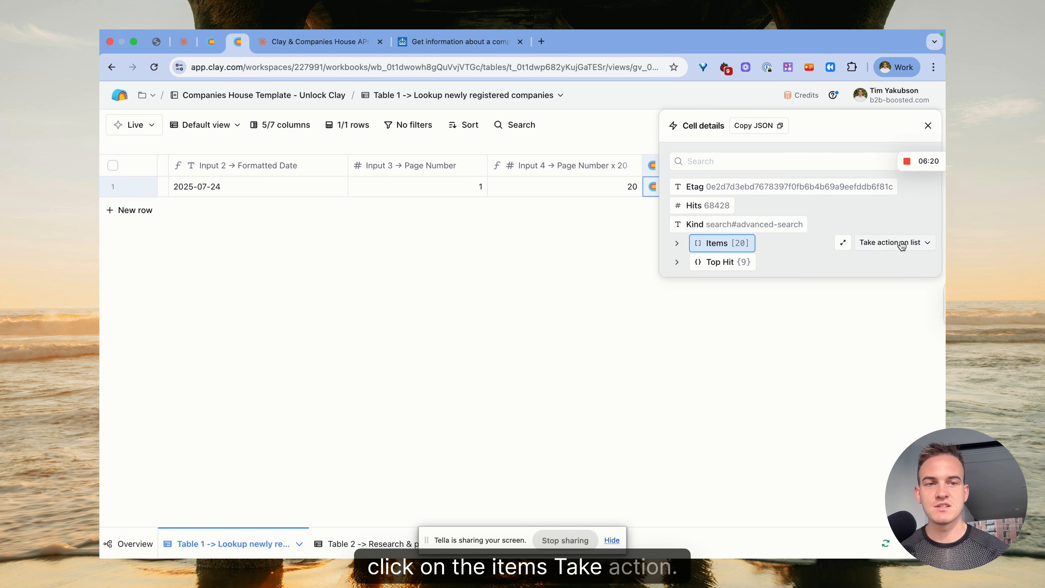
click(907, 243)
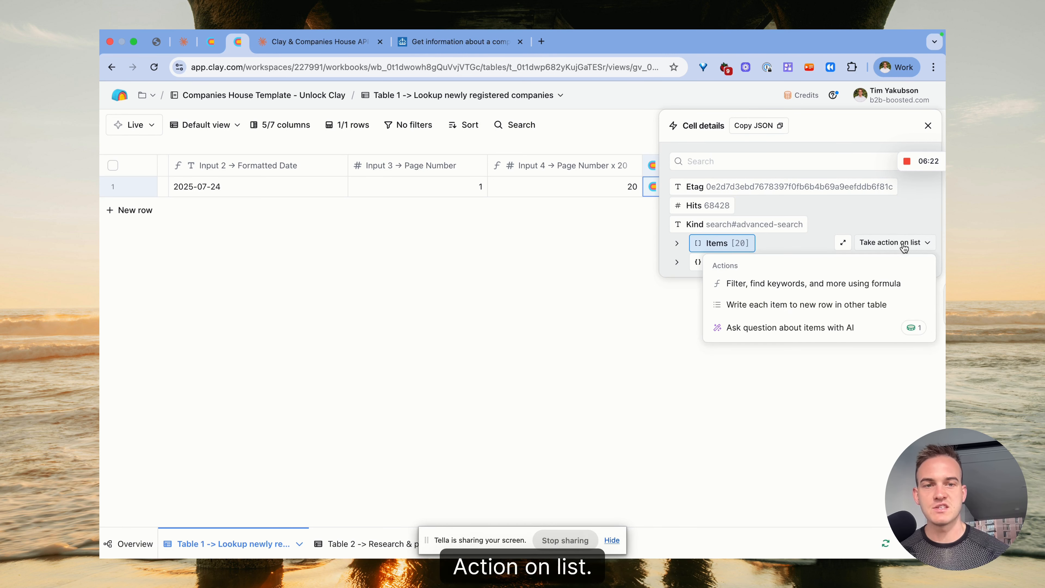
click(813, 312)
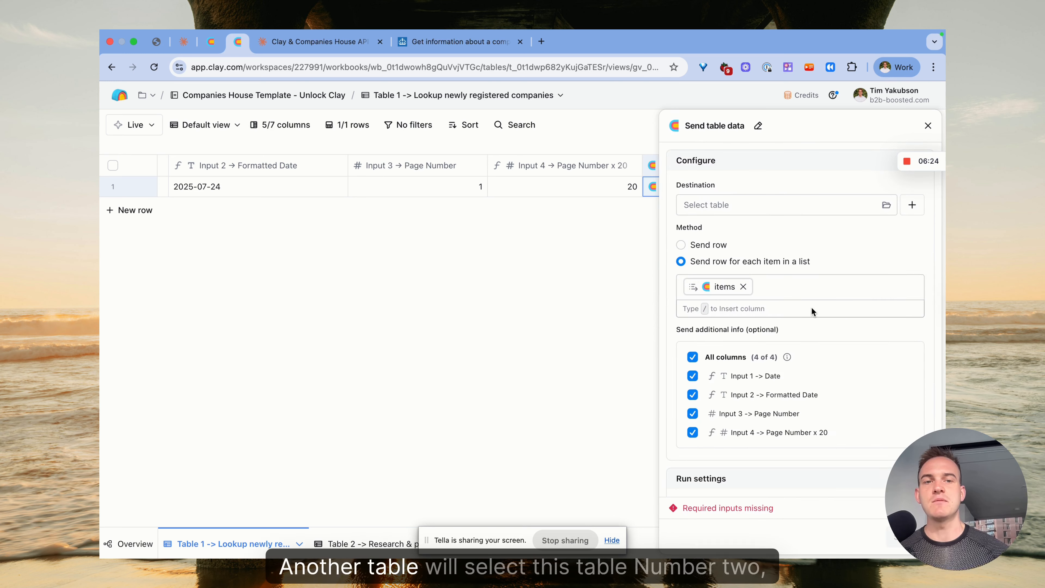
Choose "Table 2 -> Research & personalise outreach to newly registered businesses" as the destination, then save and run the action for 1 row
click(724, 205)
click(478, 226)
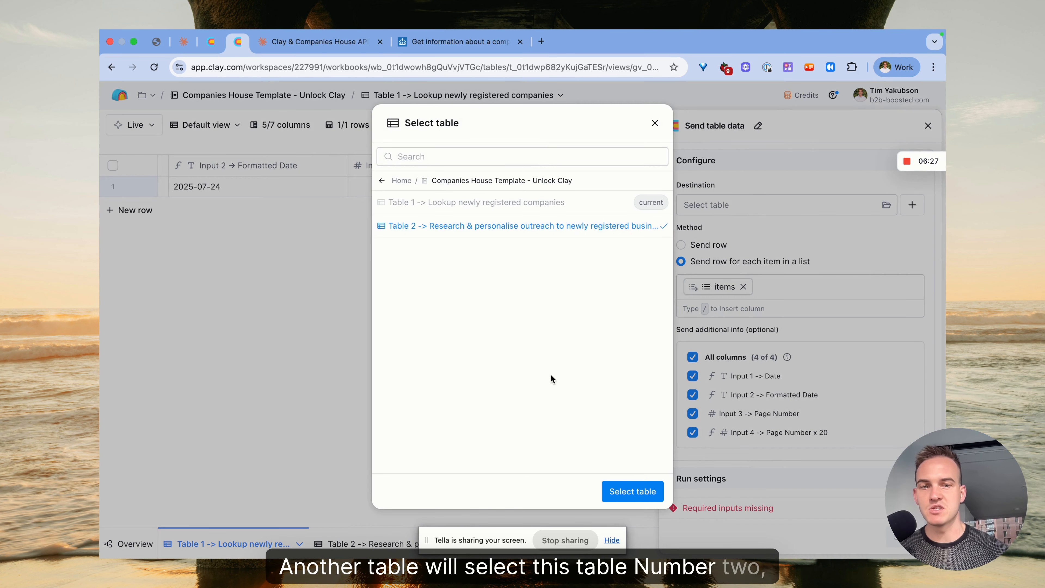
click(626, 490)
scroll(754, 381, down, 3)
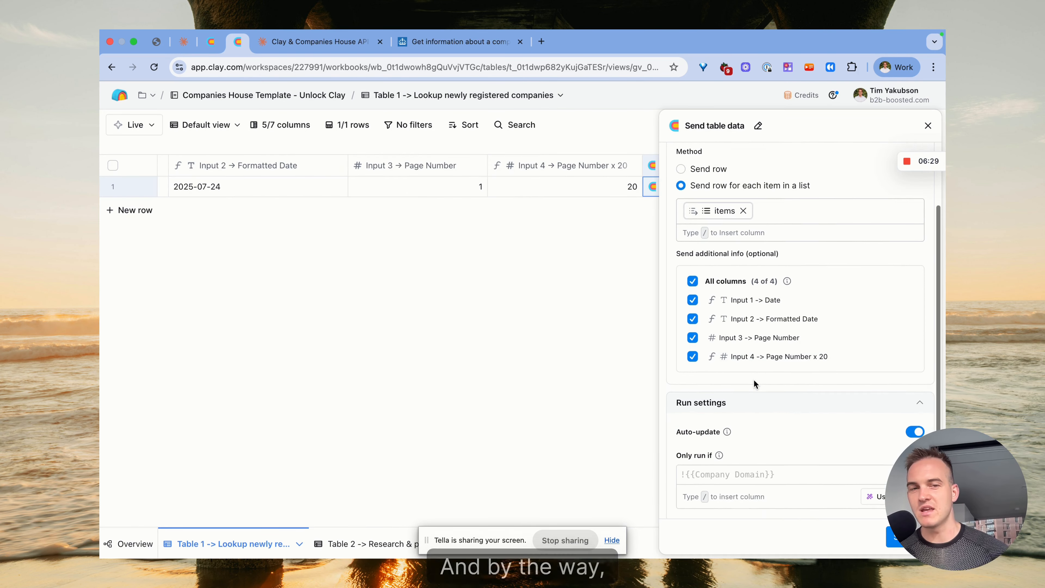
scroll(754, 381, up, 4)
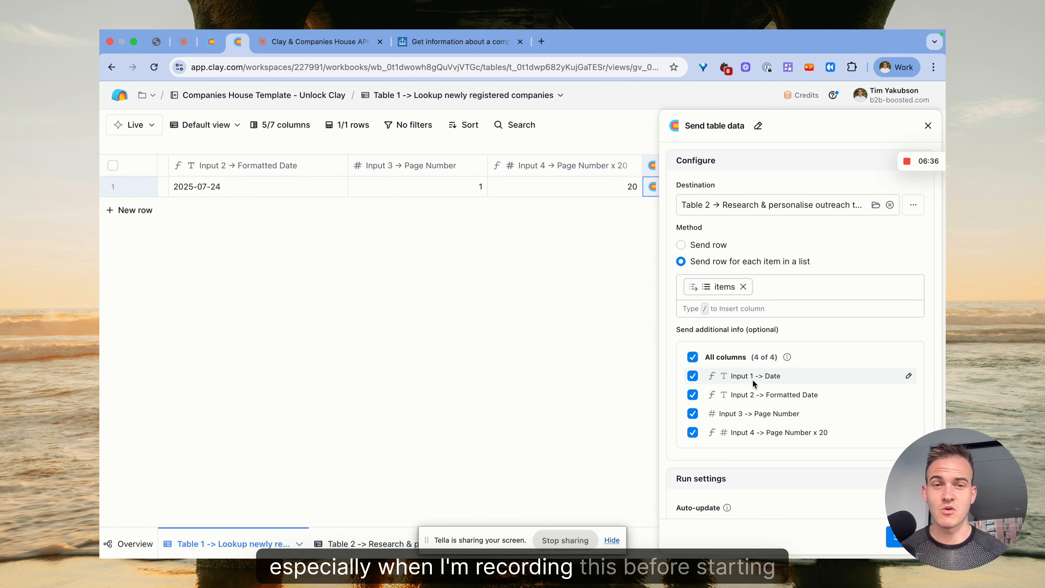
scroll(753, 379, down, 3)
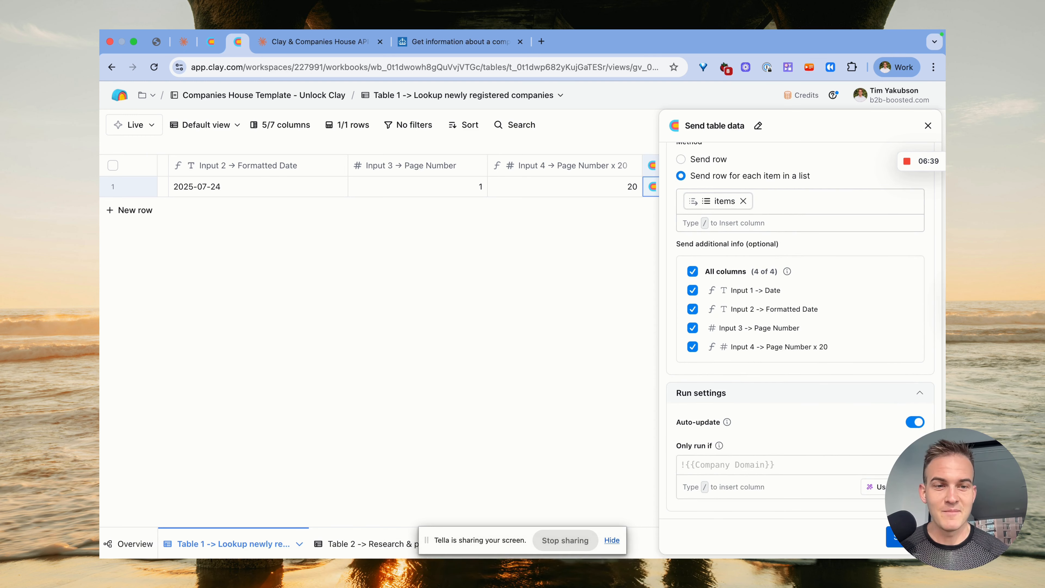
click(898, 538)
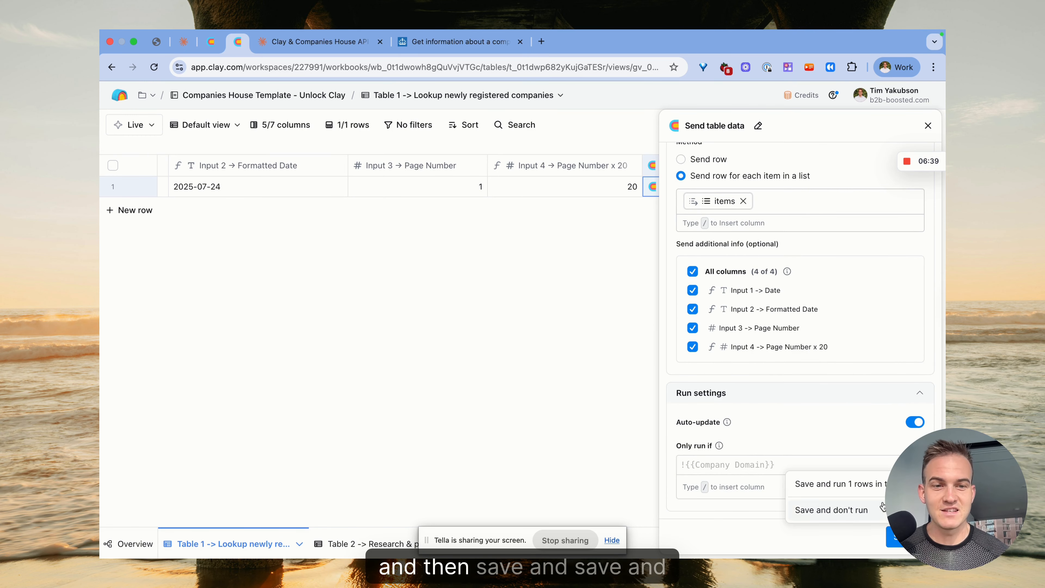
click(854, 484)
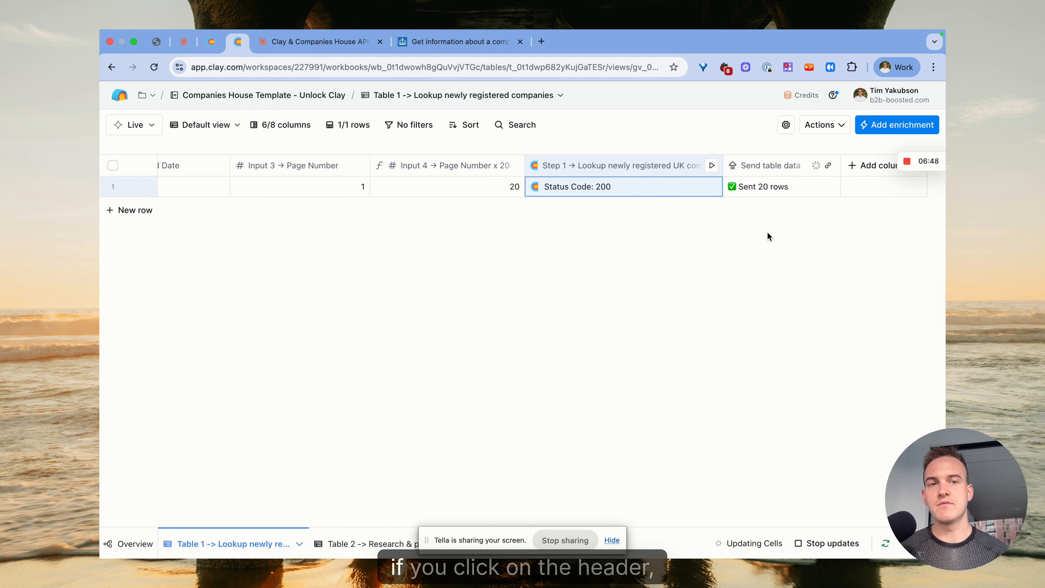
Rename the Send table data column "Step 2 → move all companies to Table 2 !!!"
click(761, 166)
click(760, 193)
text(S)
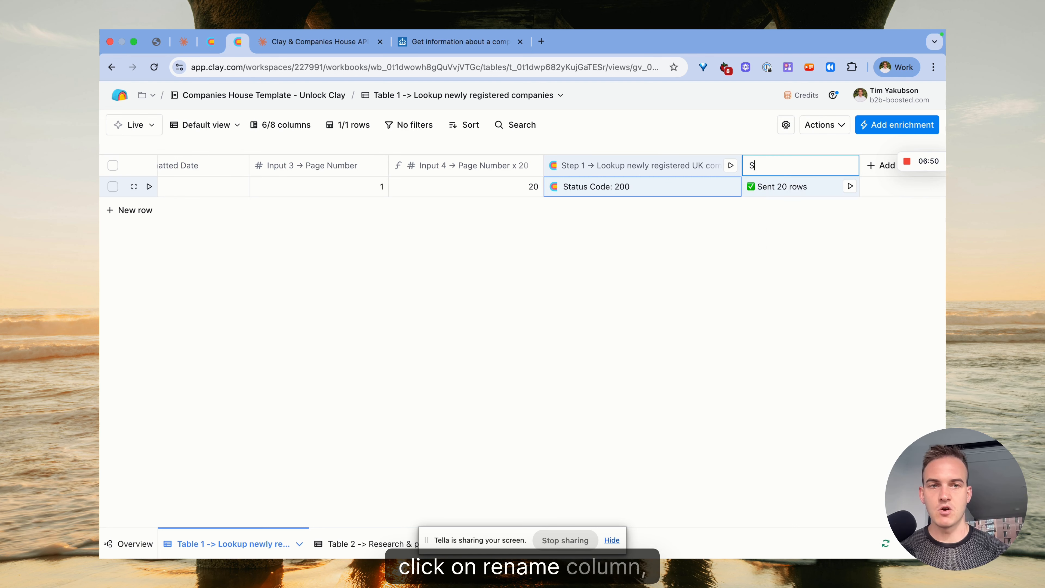
text(tep 2 →)
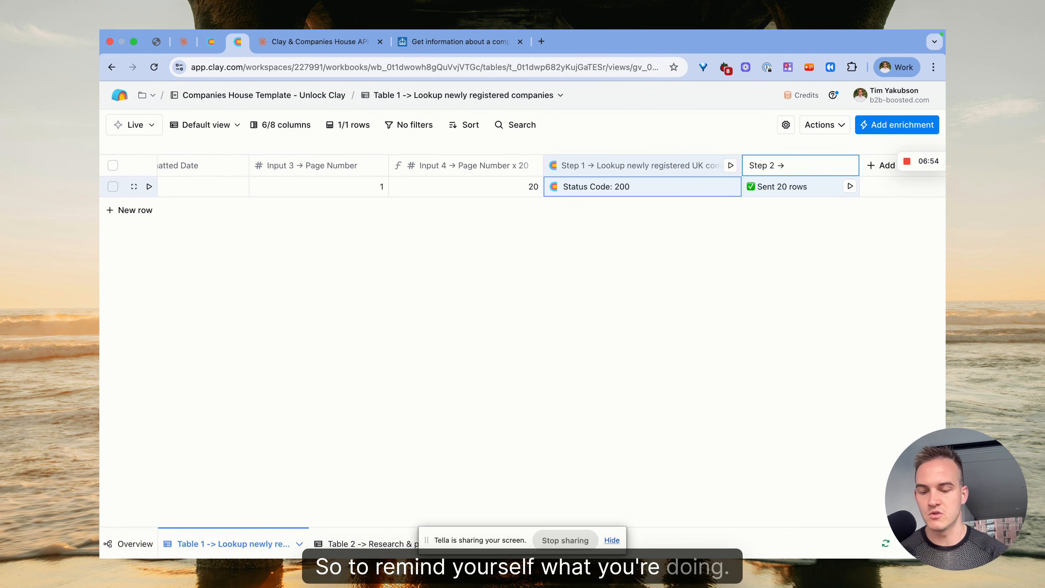
text(move all comp)
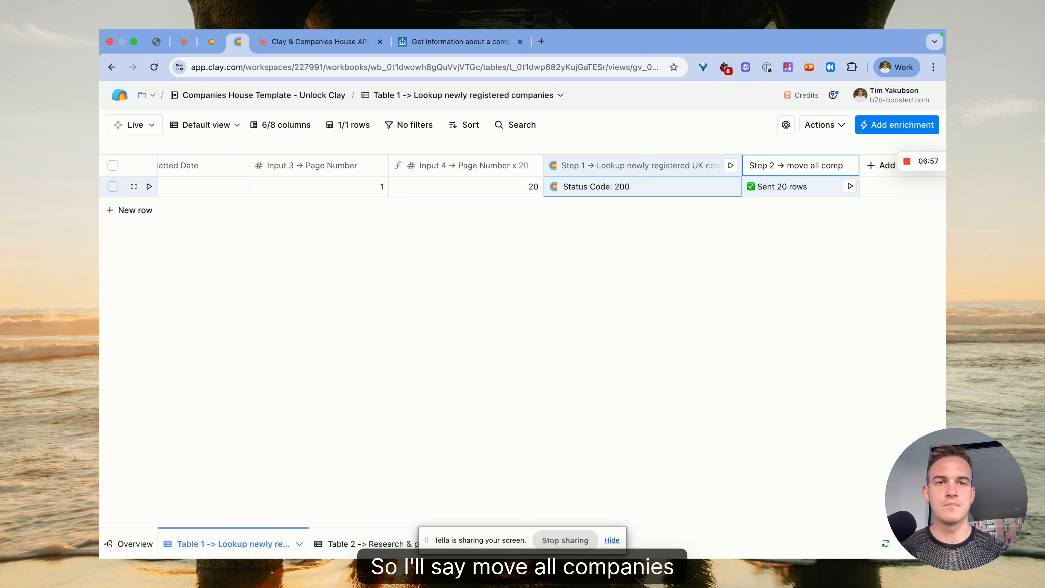
text(anies to Table 2 !!!)
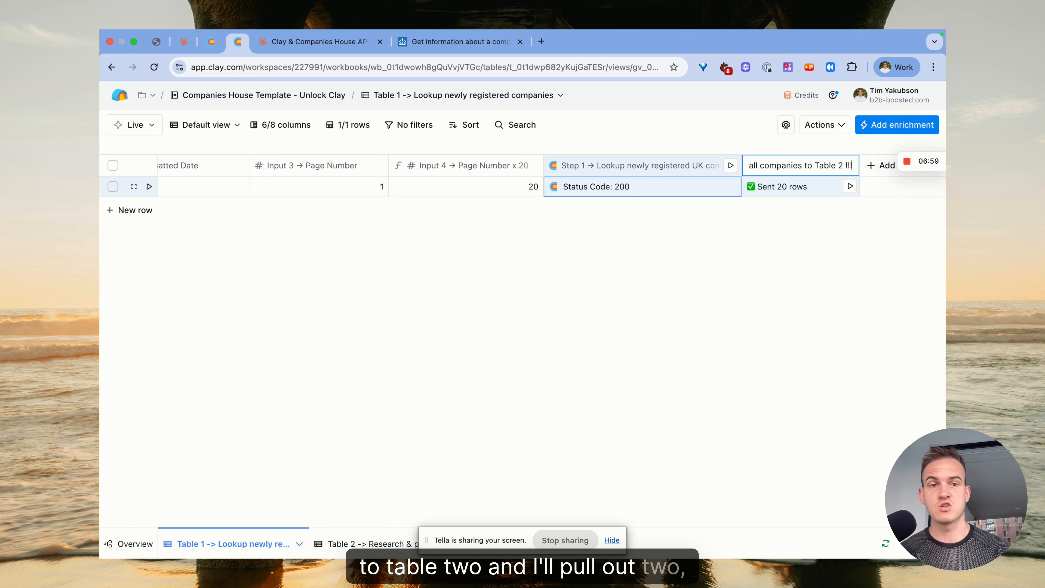
key(Return)
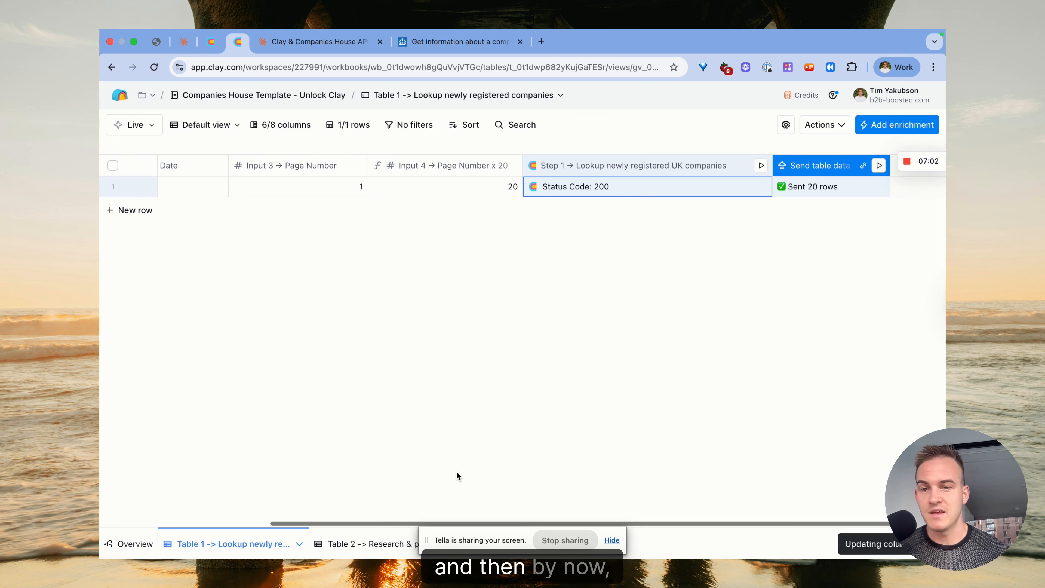
Delete the empty first row from Table 2 of the workbook
click(371, 545)
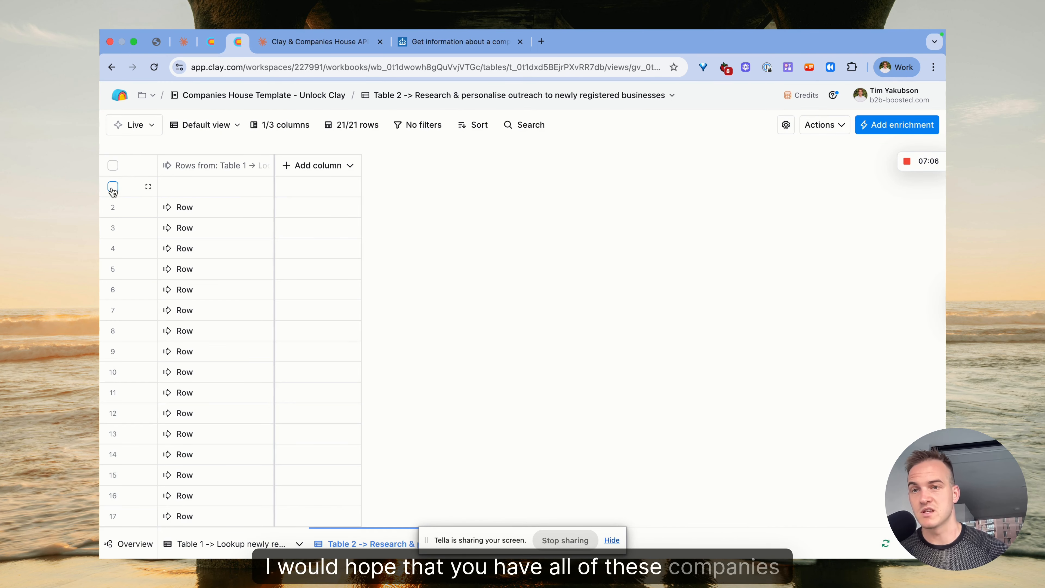
click(113, 188)
click(929, 127)
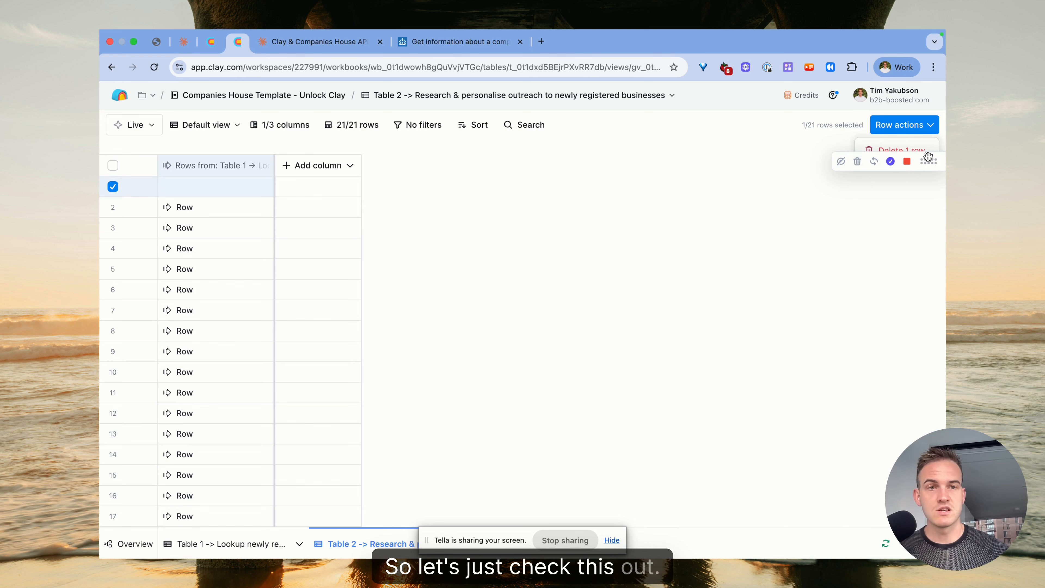
click(901, 150)
key(Return)
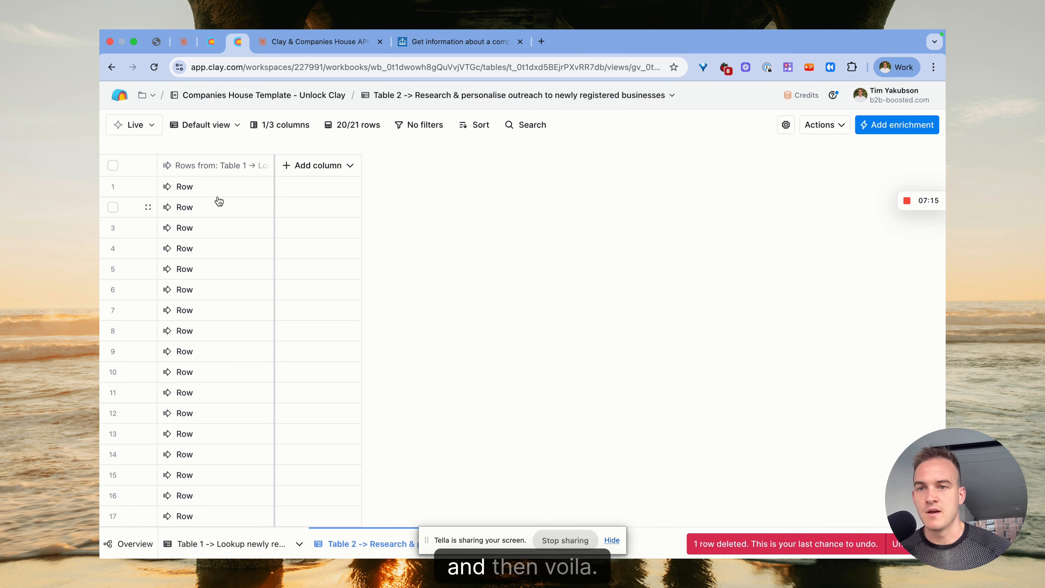
Add Company Name and Company Type from the second row's cell details as new table columns
click(205, 215)
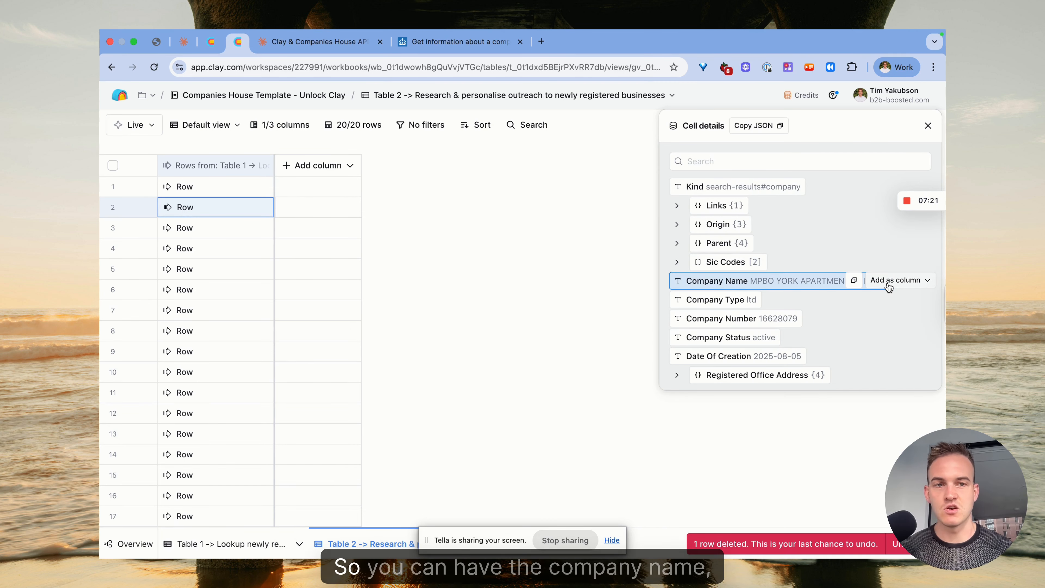
click(885, 284)
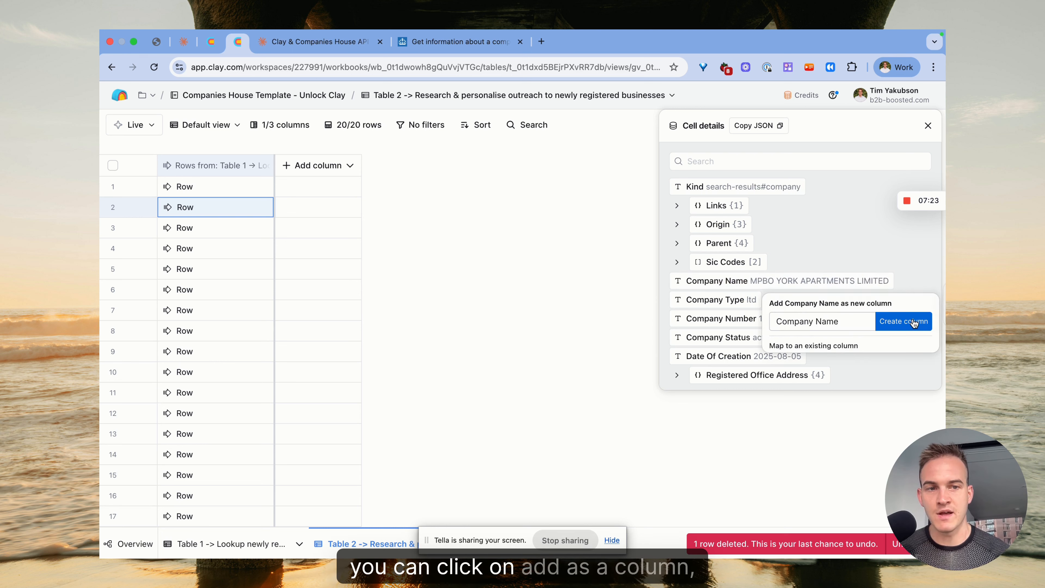
click(913, 322)
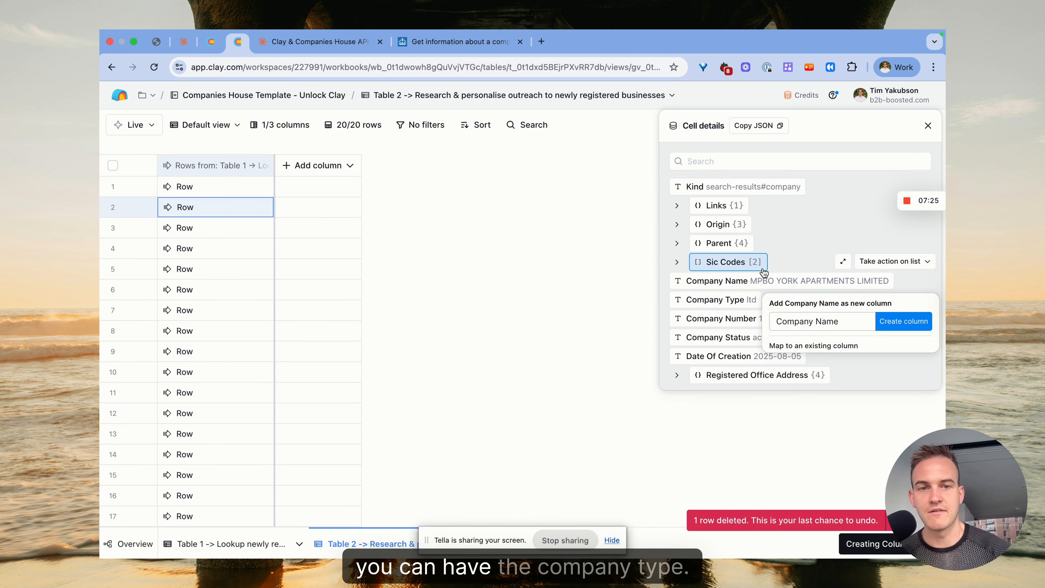
click(901, 299)
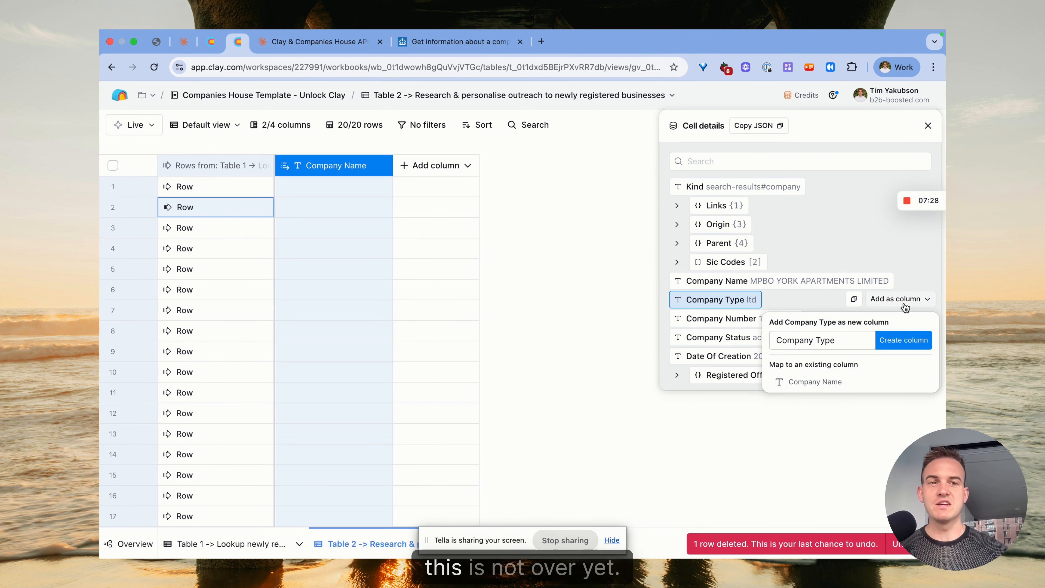
click(901, 348)
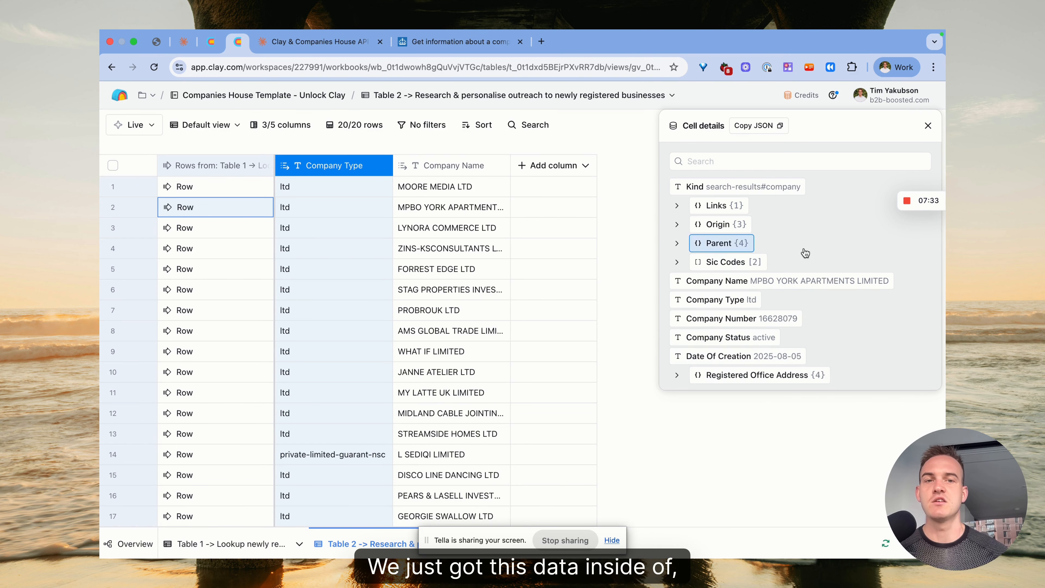
Examine the contents of the Links, Origin and Parent groups in the row's cell details
click(722, 209)
click(721, 207)
click(727, 226)
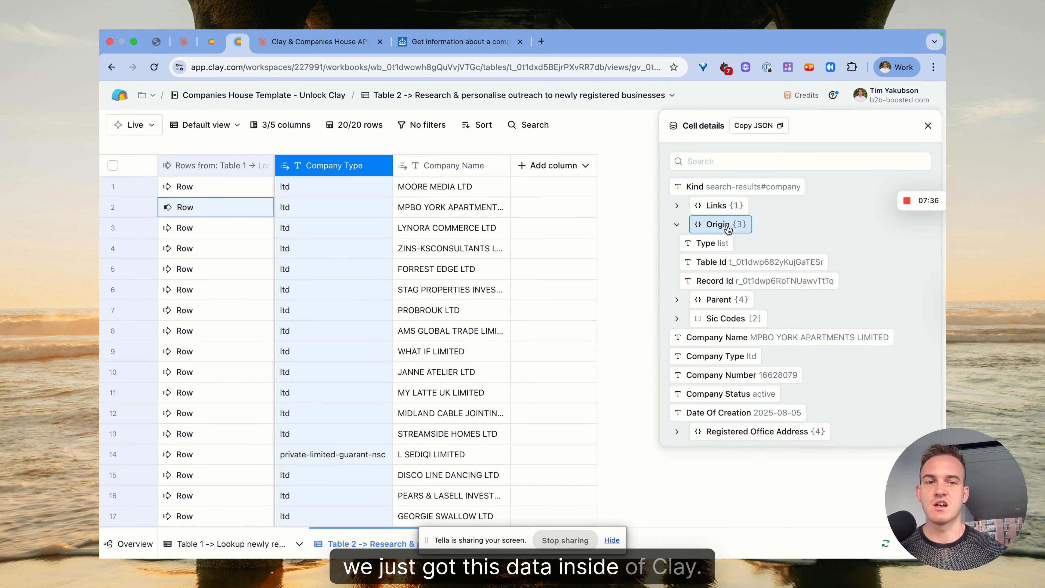
click(728, 226)
click(736, 243)
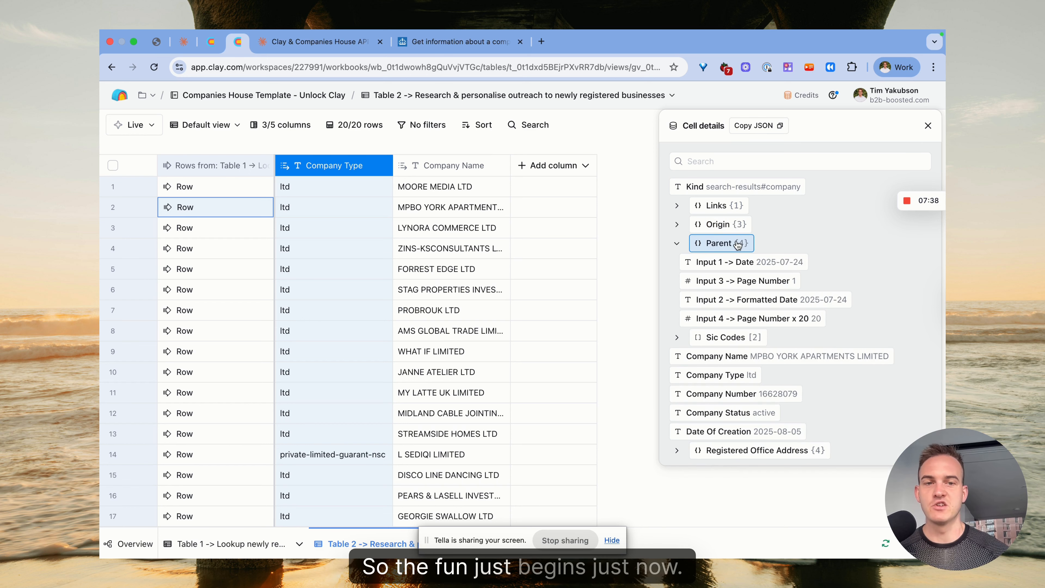
click(738, 244)
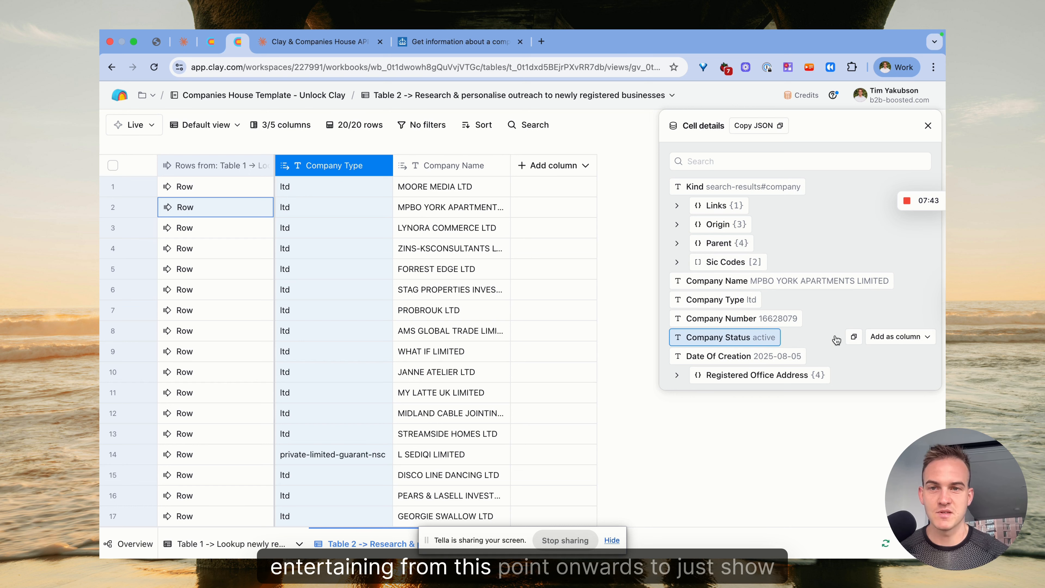
Add Company Status and Date Of Creation as new columns and move the Company Name column in front of the other data columns
click(879, 336)
click(899, 377)
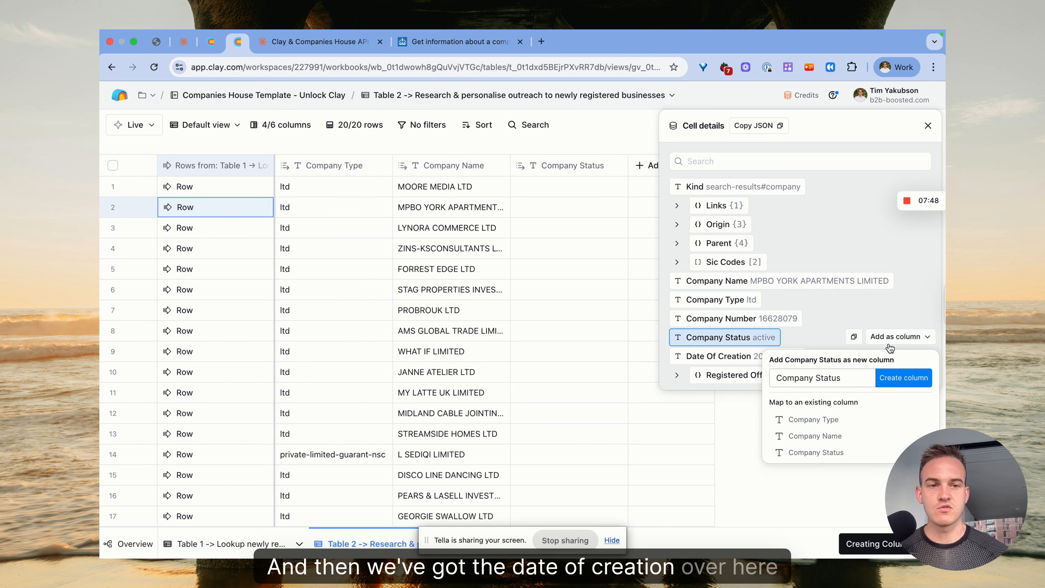
click(899, 355)
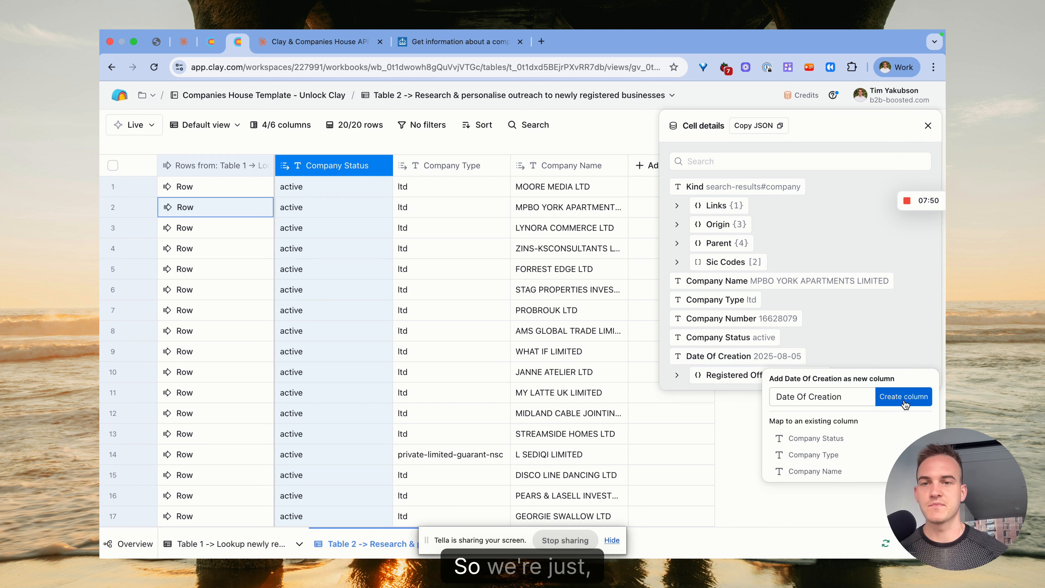
click(928, 126)
drag(674, 170, 337, 173)
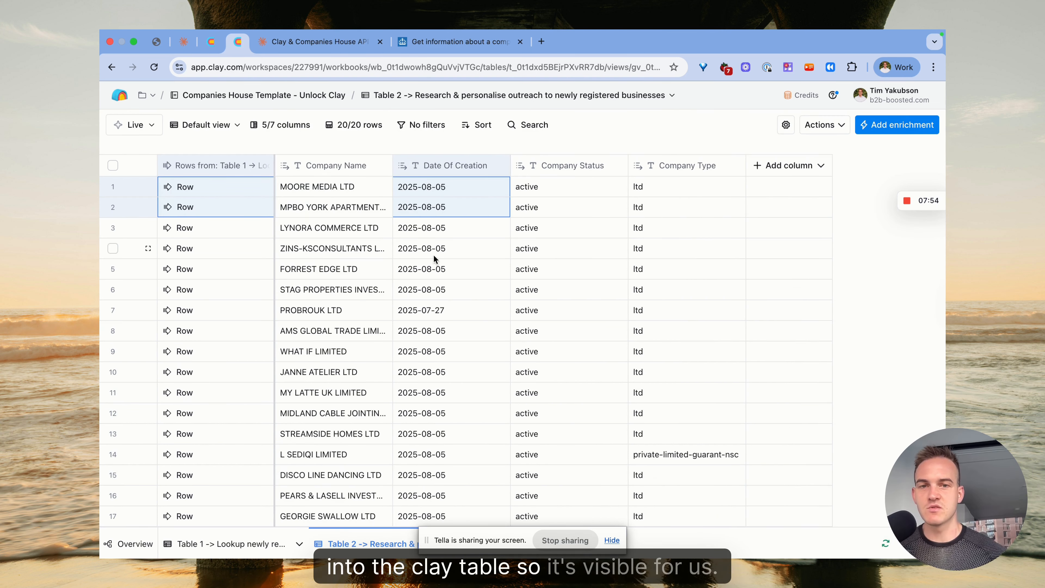
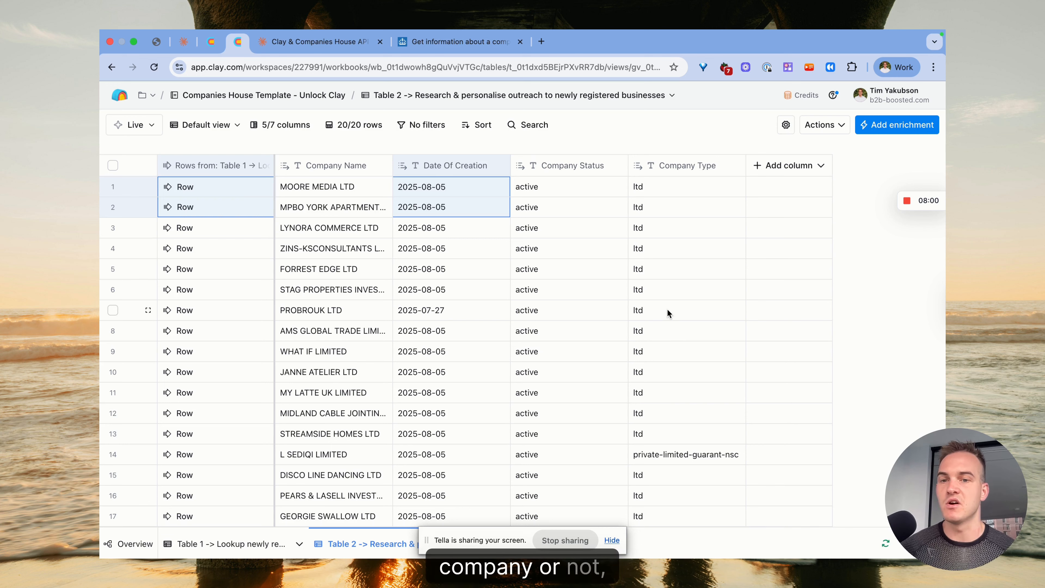
Switch to the Clay & Companies House API guide in Claude and mark steps 3, 4 and 5 as completed
click(316, 41)
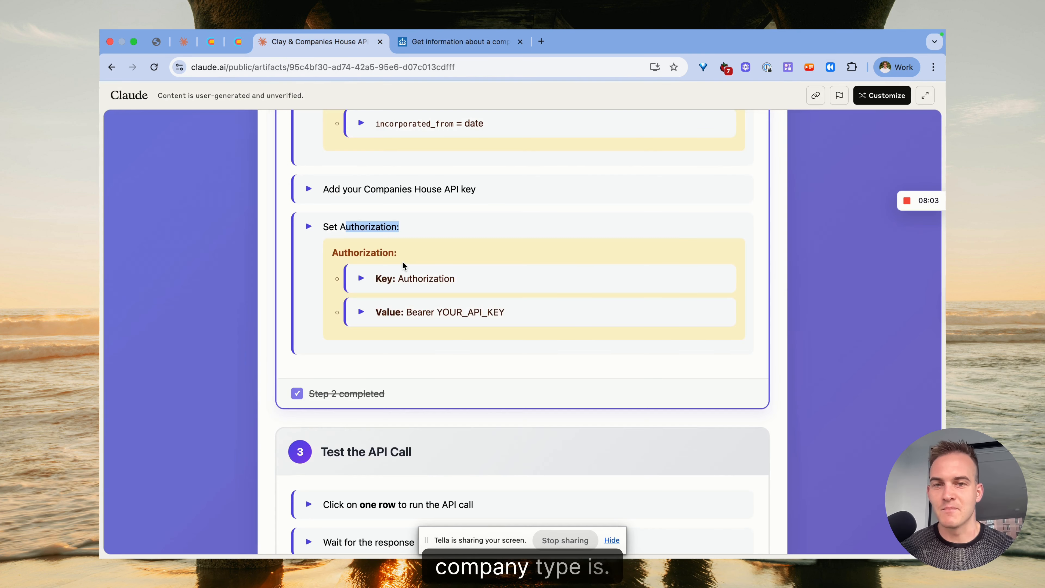
scroll(402, 261, down, 6)
scroll(401, 265, down, 3)
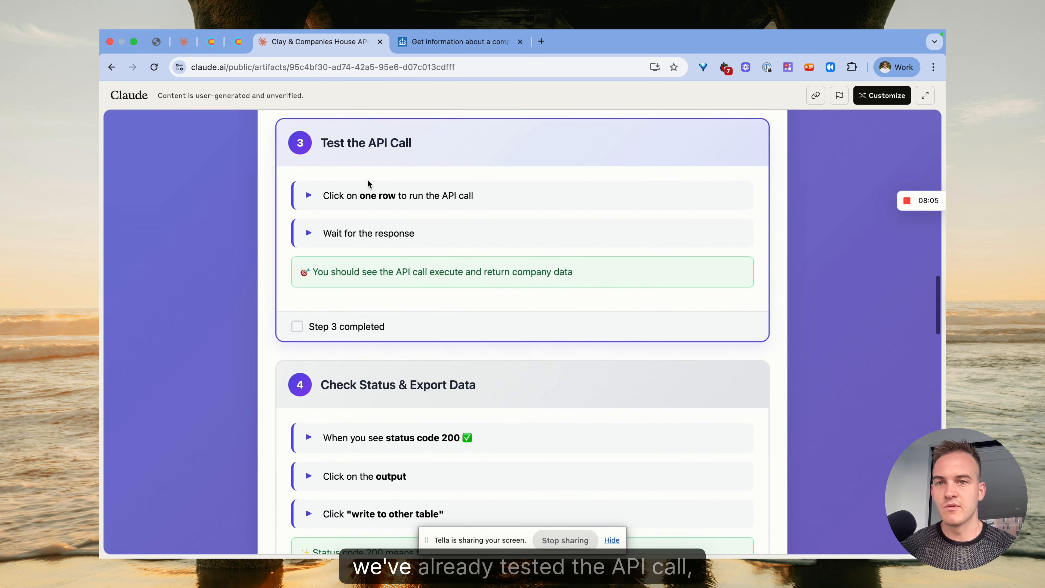
click(297, 327)
scroll(353, 296, up, 9)
scroll(351, 299, up, 10)
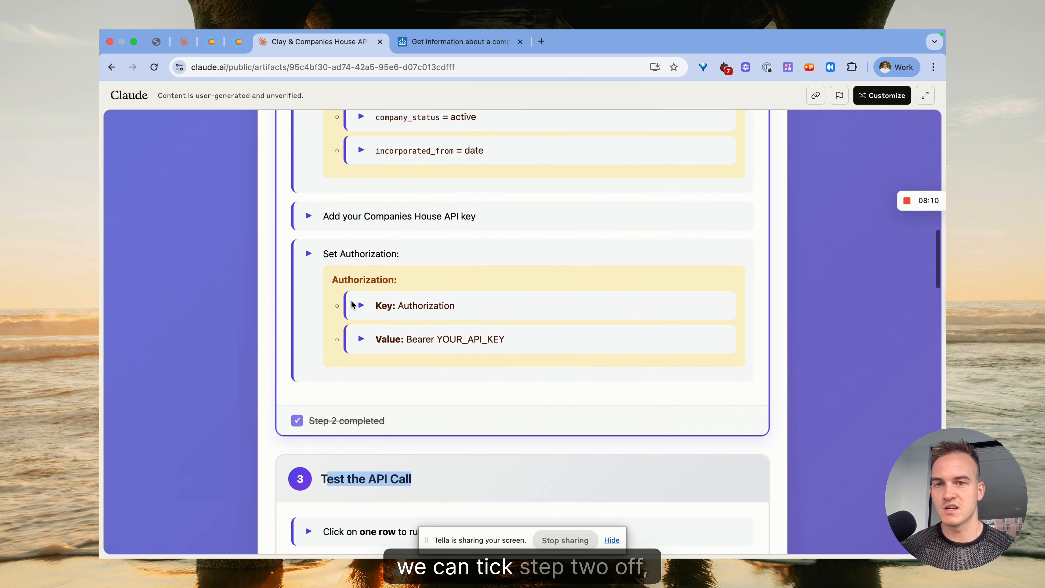
click(297, 310)
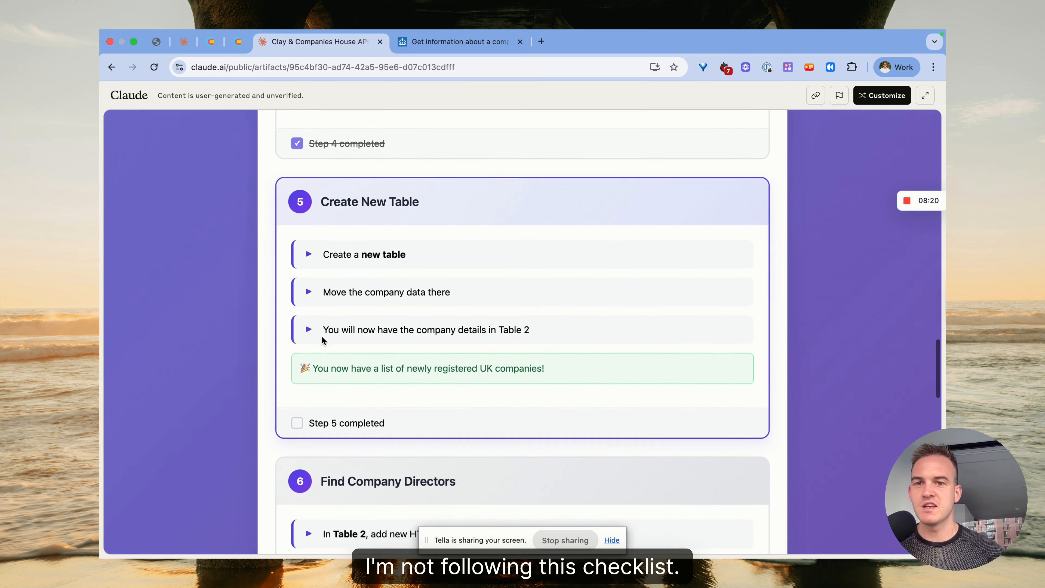
click(296, 406)
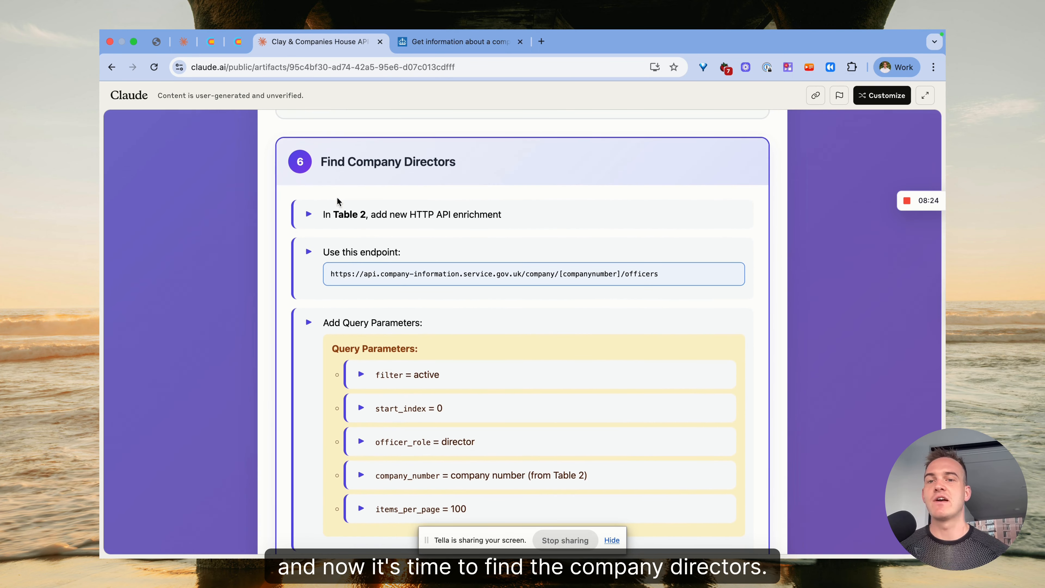
Copy the officers endpoint from the guide's Find Company Directors step and add an HTTP API enrichment to Table 2 in Clay
drag(329, 274, 696, 279)
key(cmd+c)
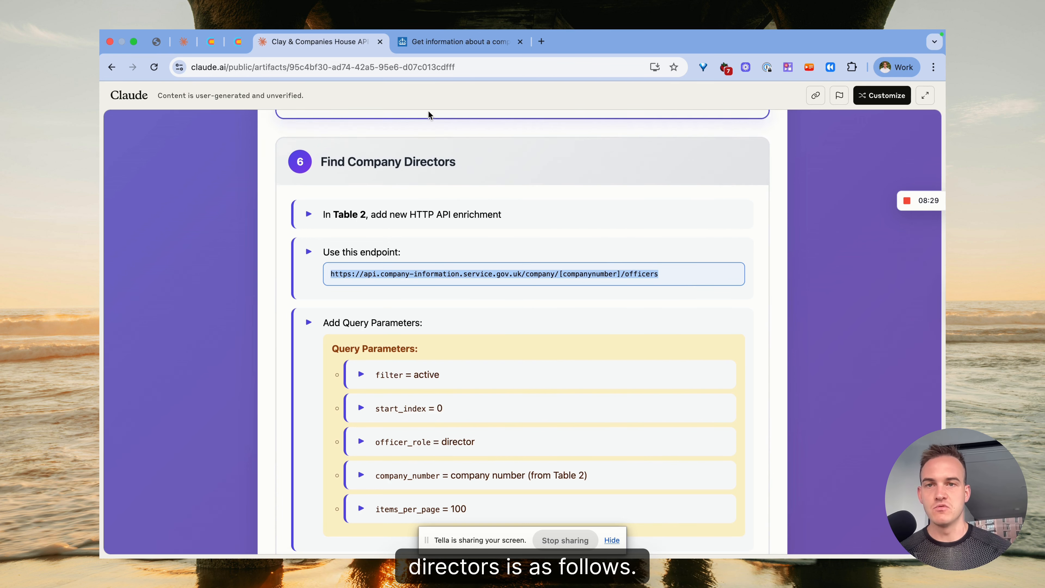
key(ctrl+shift+Tab)
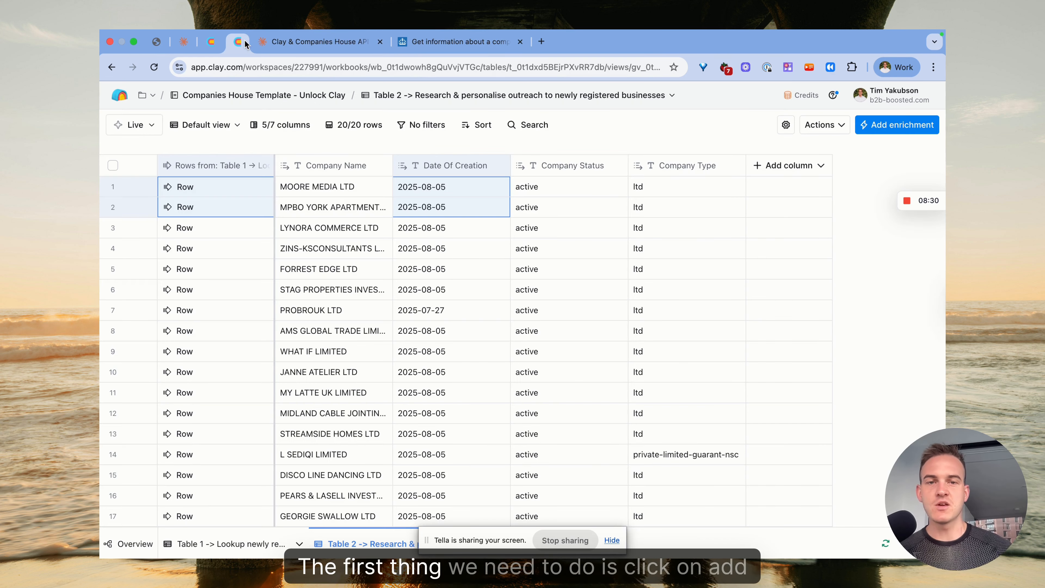
click(902, 130)
text(http api)
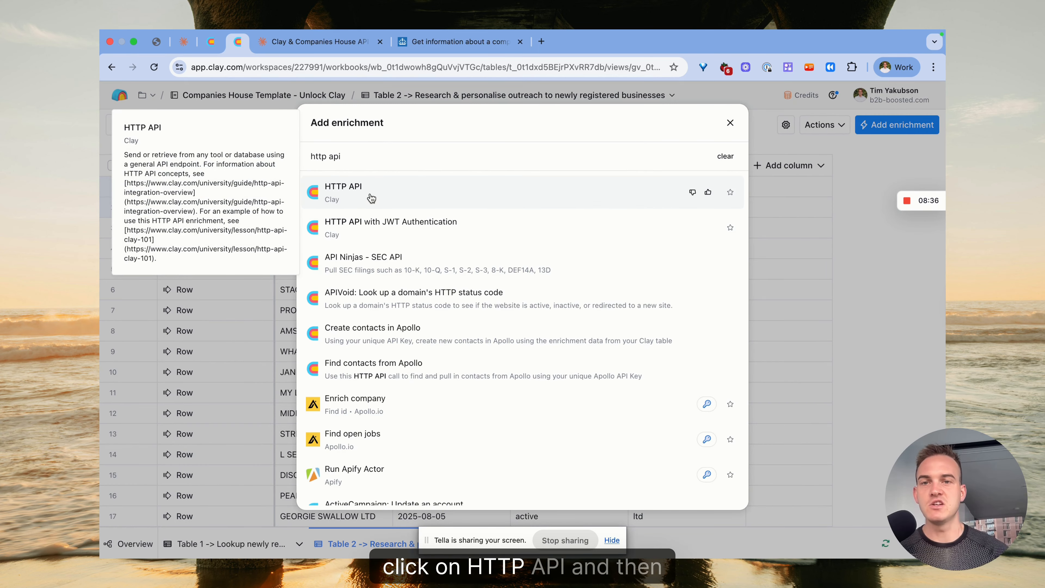
click(370, 193)
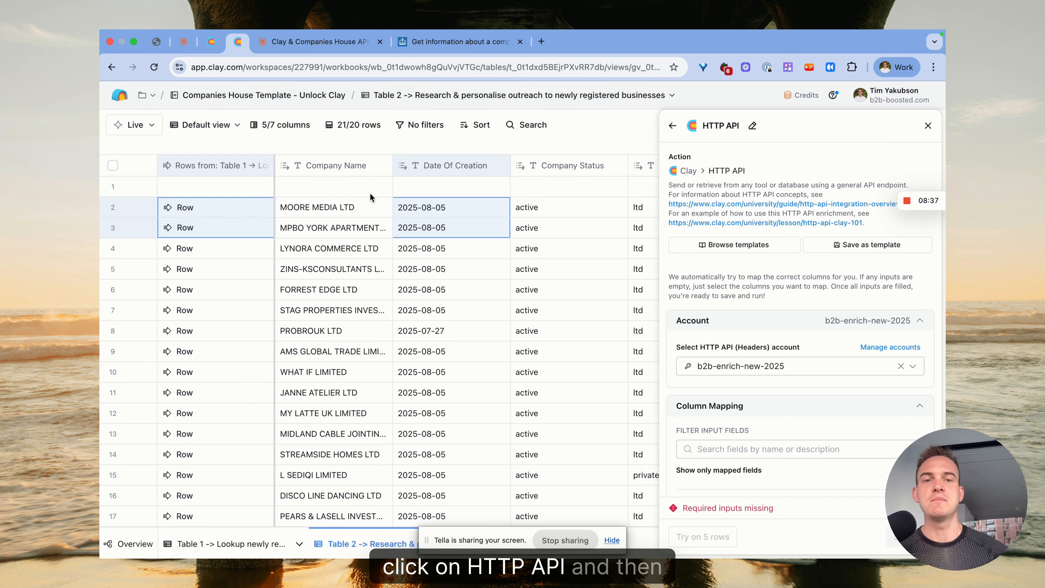
click(761, 372)
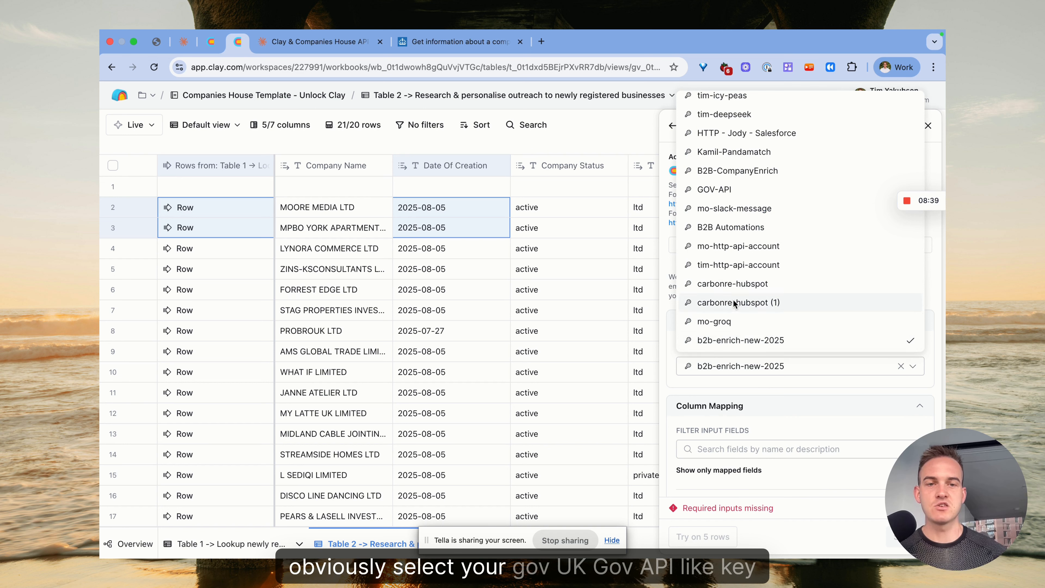
scroll(733, 299, down, 3)
scroll(733, 299, up, 2)
click(714, 145)
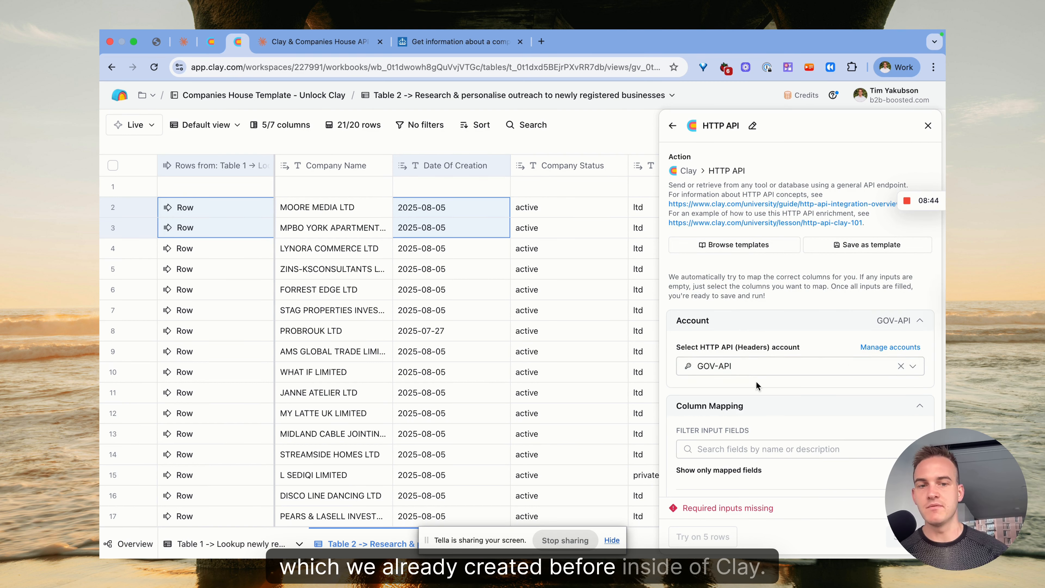
scroll(757, 381, down, 5)
click(750, 396)
key(cmd+v)
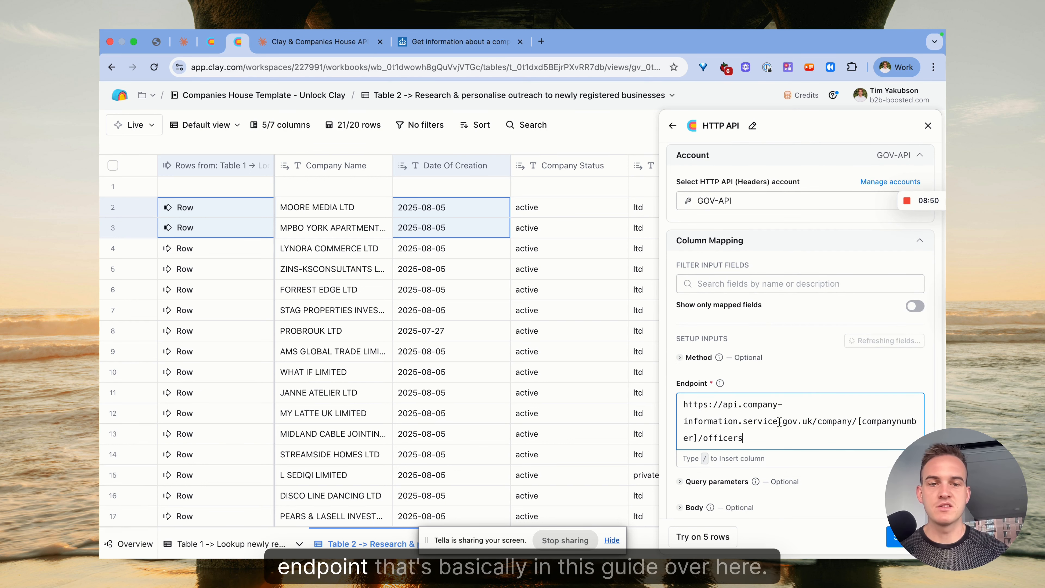
Check the query parameters listed in the guide and add five empty key and value pairs to the enrichment's query parameters
click(362, 41)
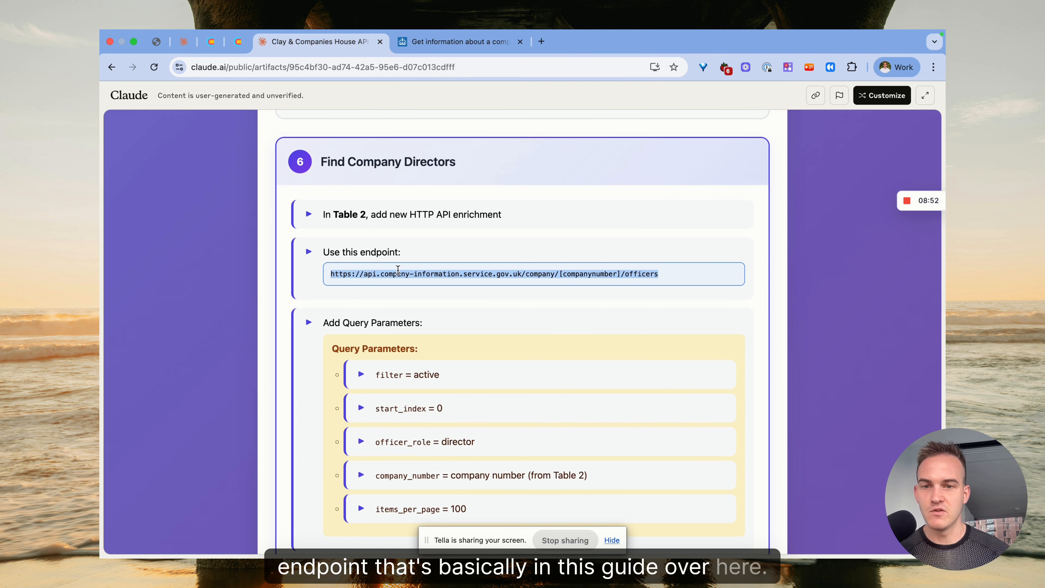
scroll(391, 274, down, 1)
click(402, 332)
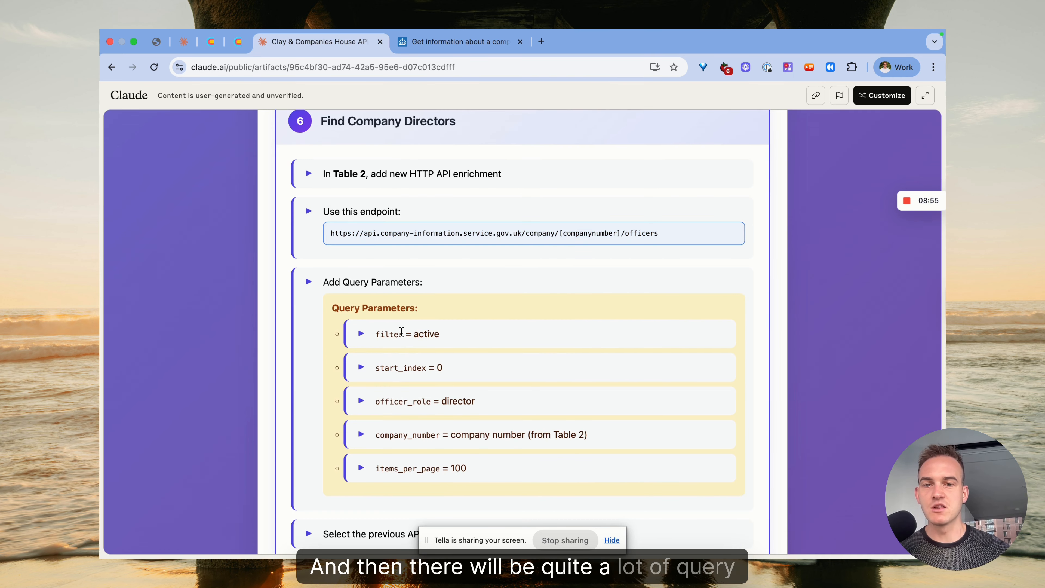
click(238, 45)
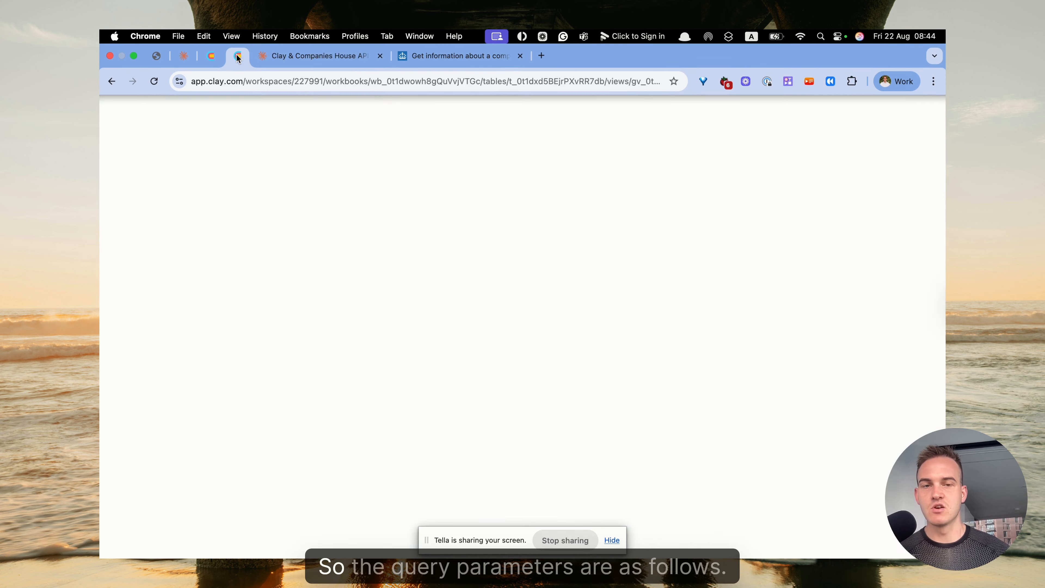
scroll(760, 394, down, 3)
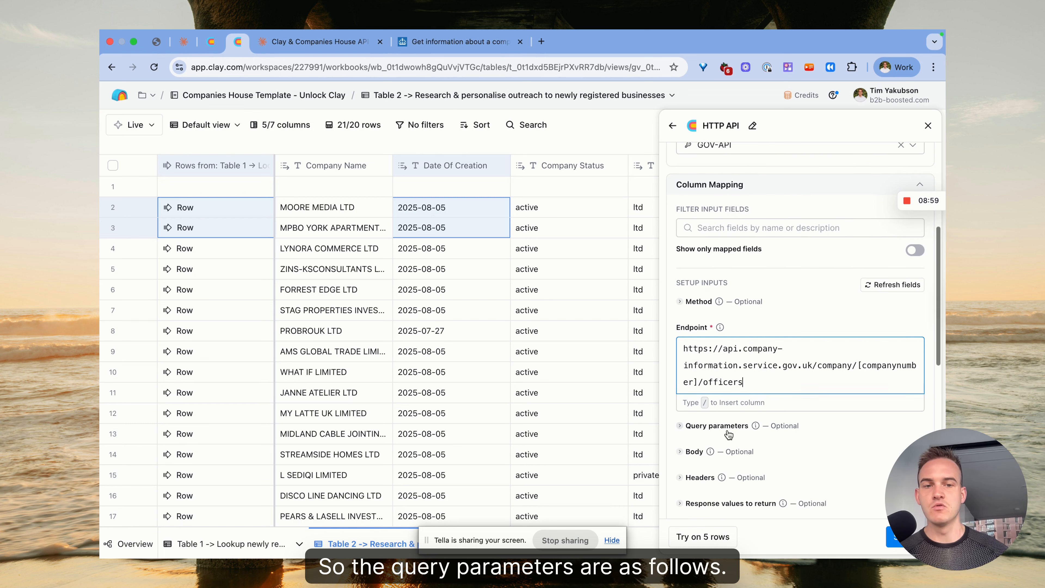
click(724, 425)
click(733, 449)
click(784, 494)
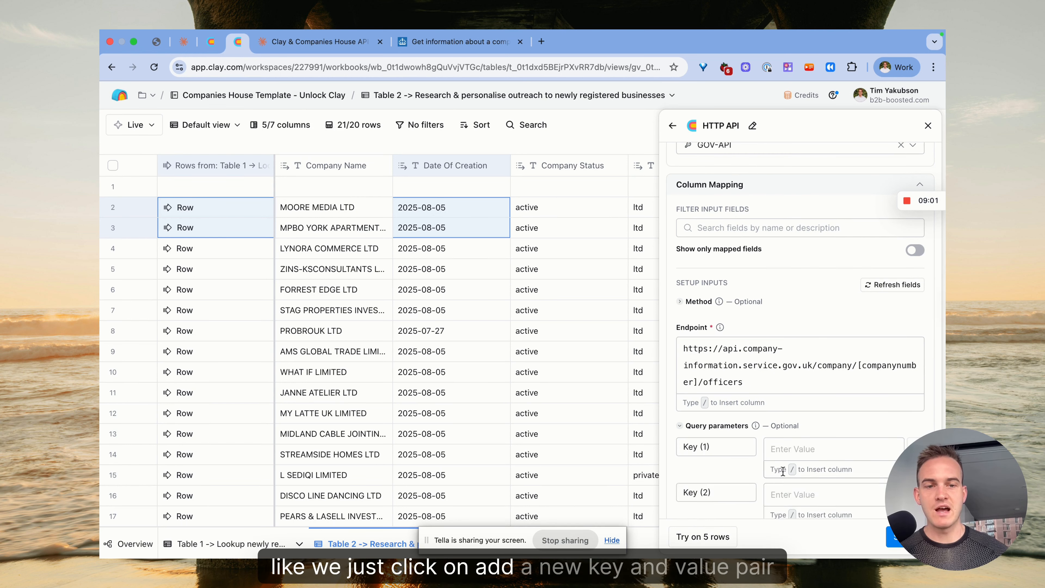
scroll(778, 451, down, 5)
click(778, 446)
scroll(777, 446, down, 2)
click(777, 434)
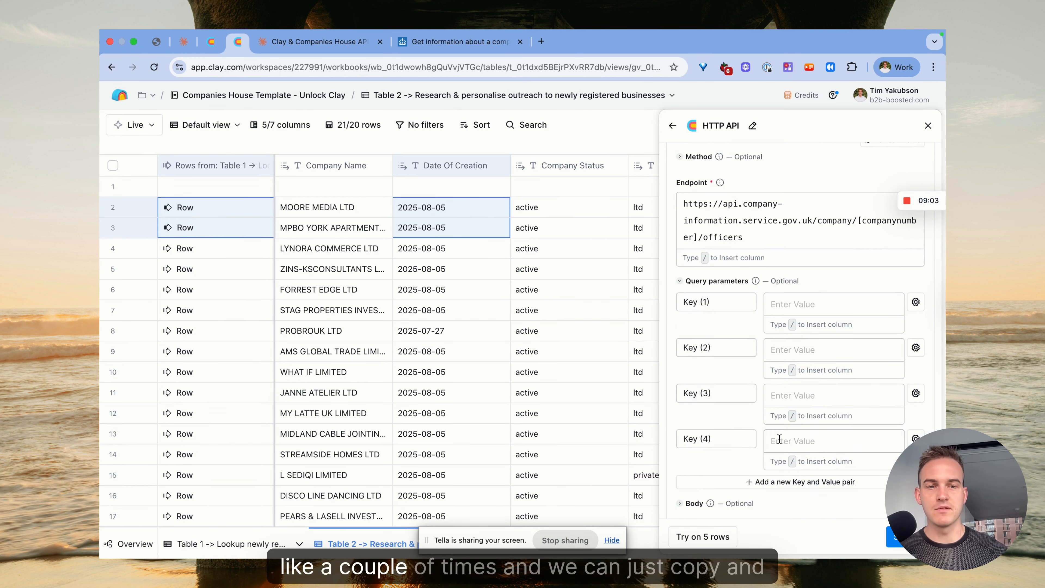
scroll(778, 437, down, 2)
Name the first three query parameter keys filter, start_index and officer_role, copying them from the Companies House API guide
click(707, 251)
text(filter)
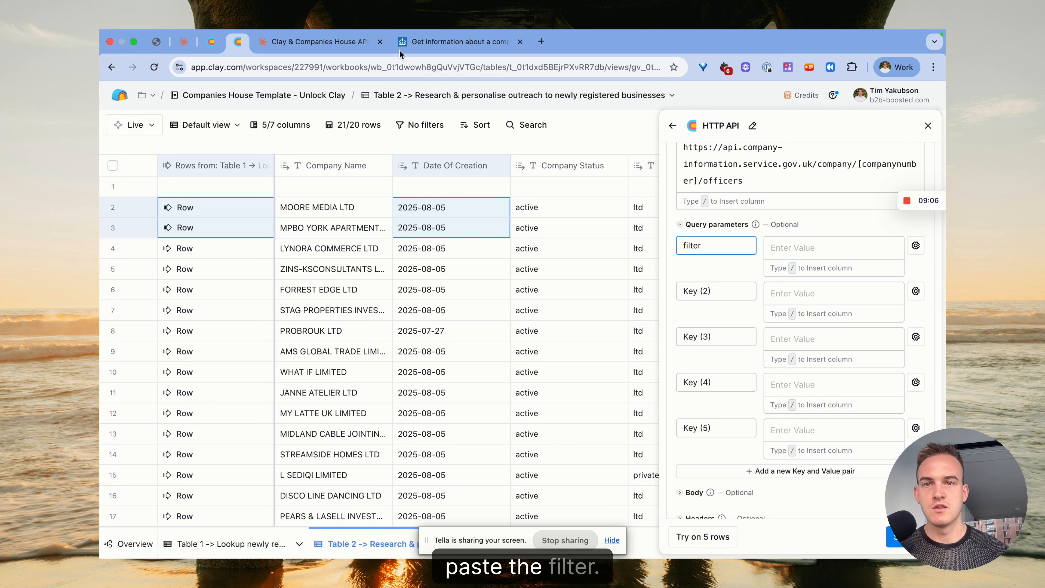
click(315, 41)
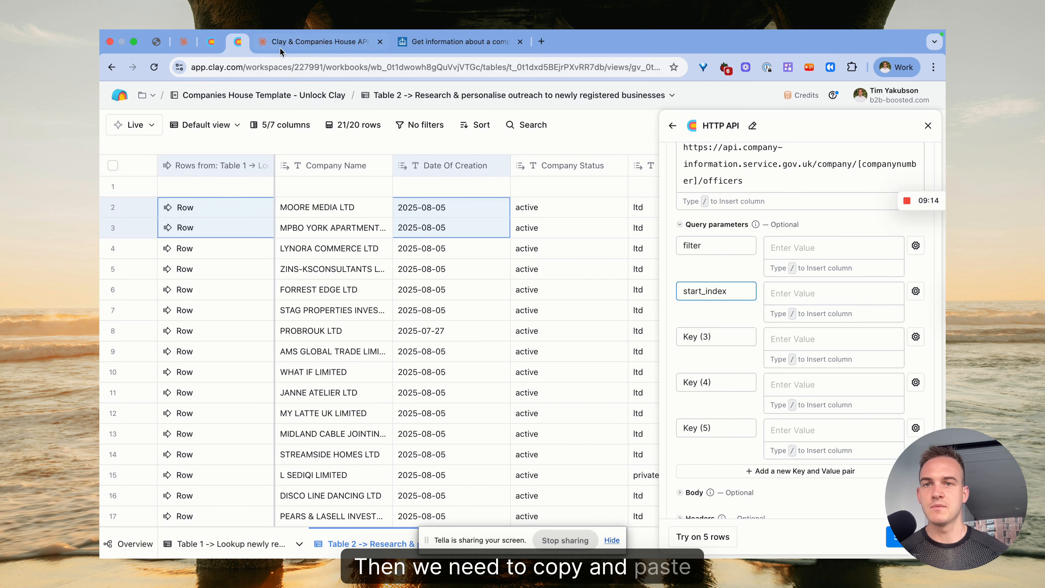
click(287, 47)
drag(431, 402, 377, 402)
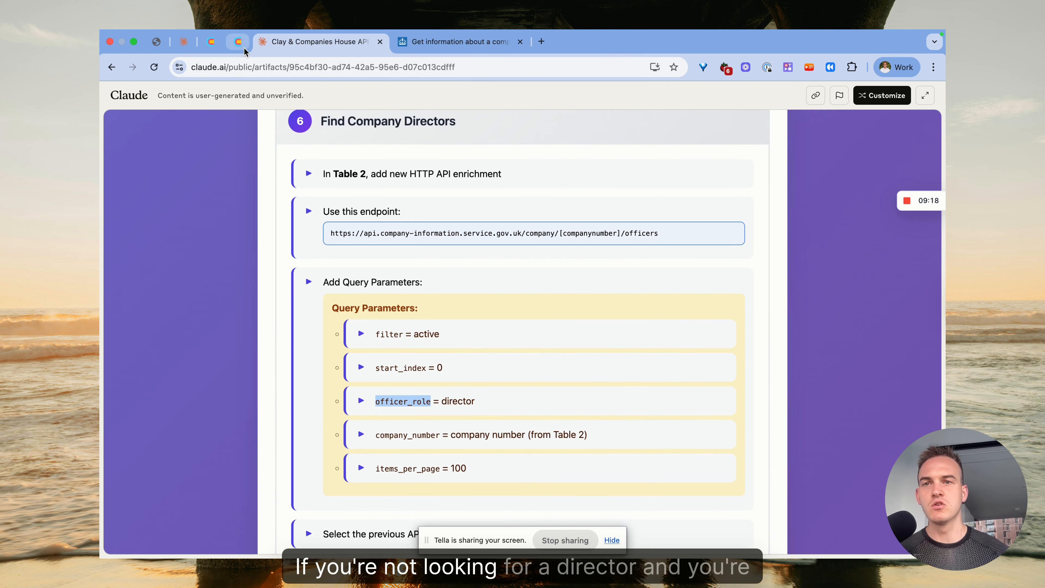
click(238, 41)
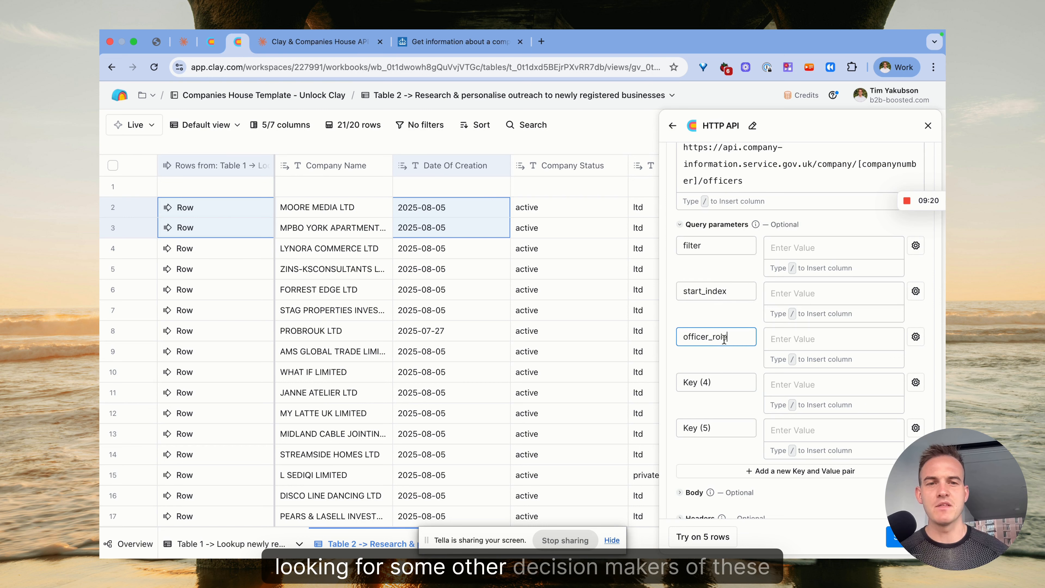
Copy the remaining two query parameter names from the guide and name the fourth and fifth keys company_number and items_per_page
click(274, 40)
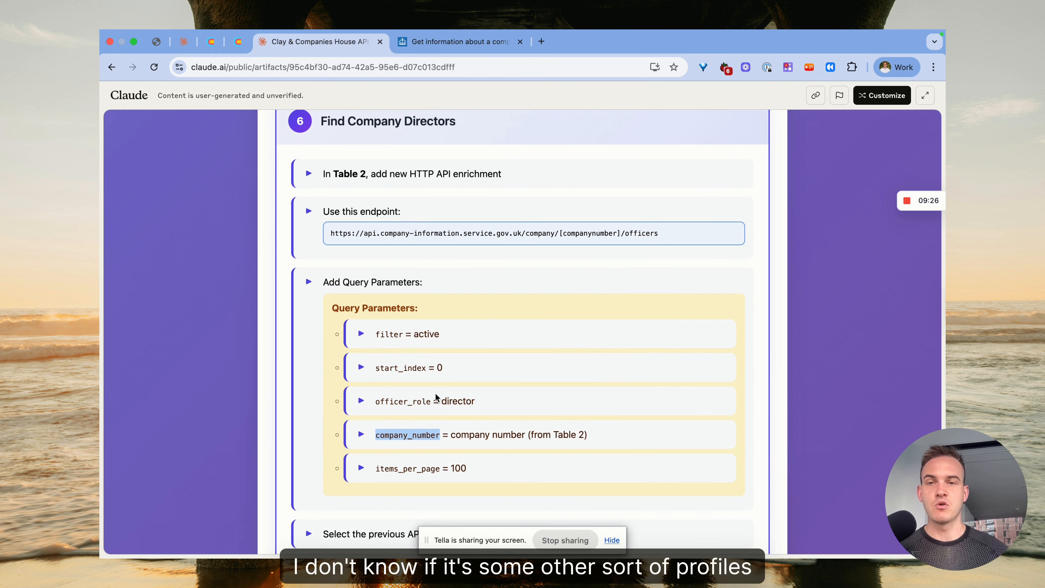
click(238, 41)
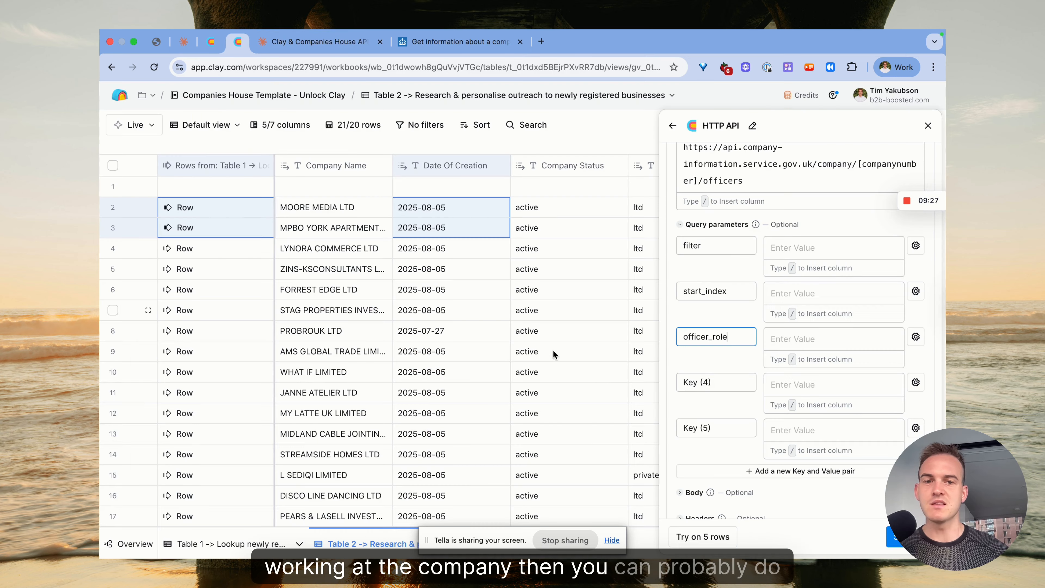
triple_click(721, 382)
text(company_number)
click(260, 43)
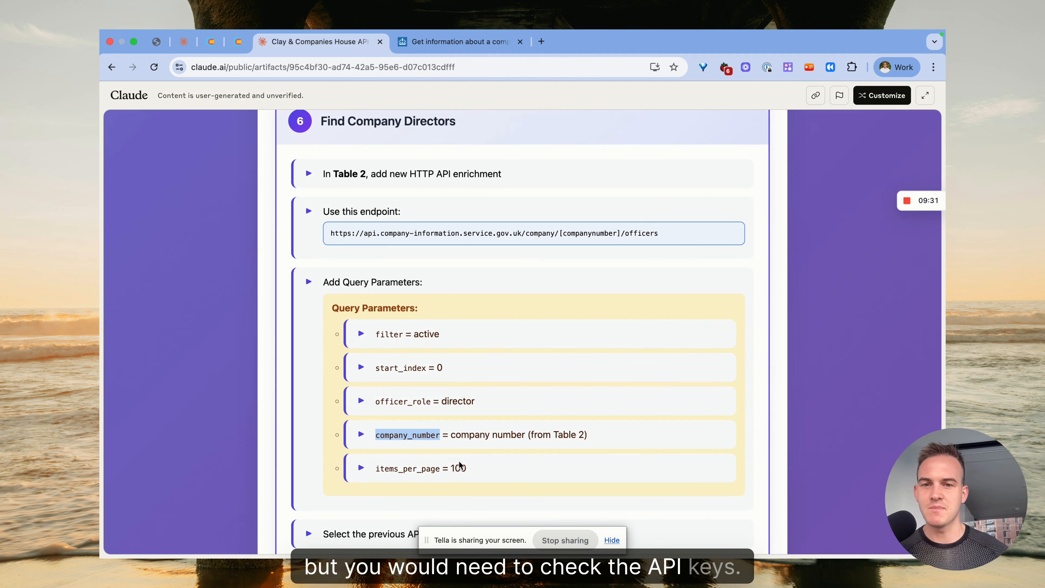
drag(442, 469, 376, 469)
key(super+c)
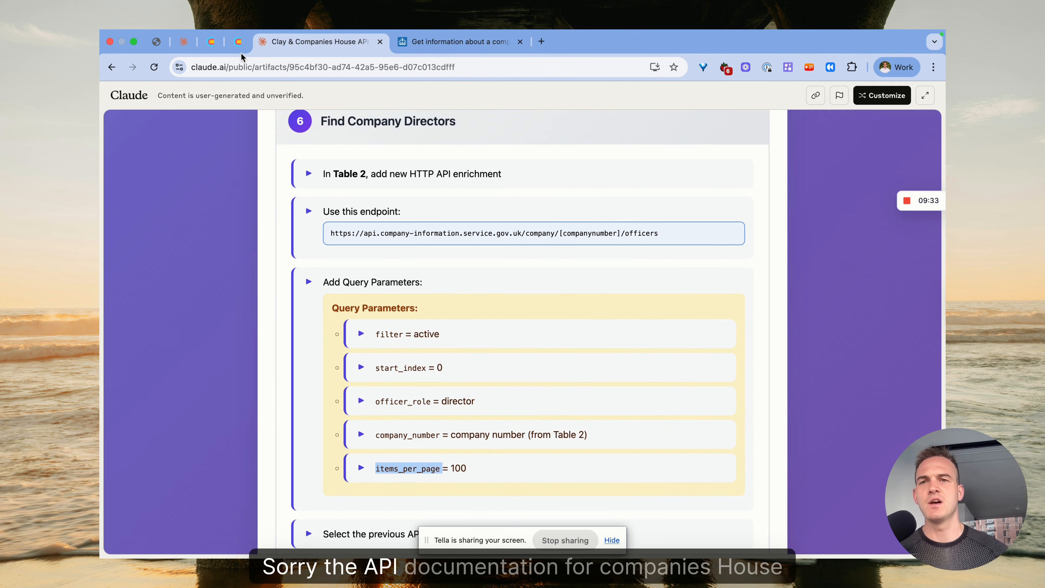
click(238, 42)
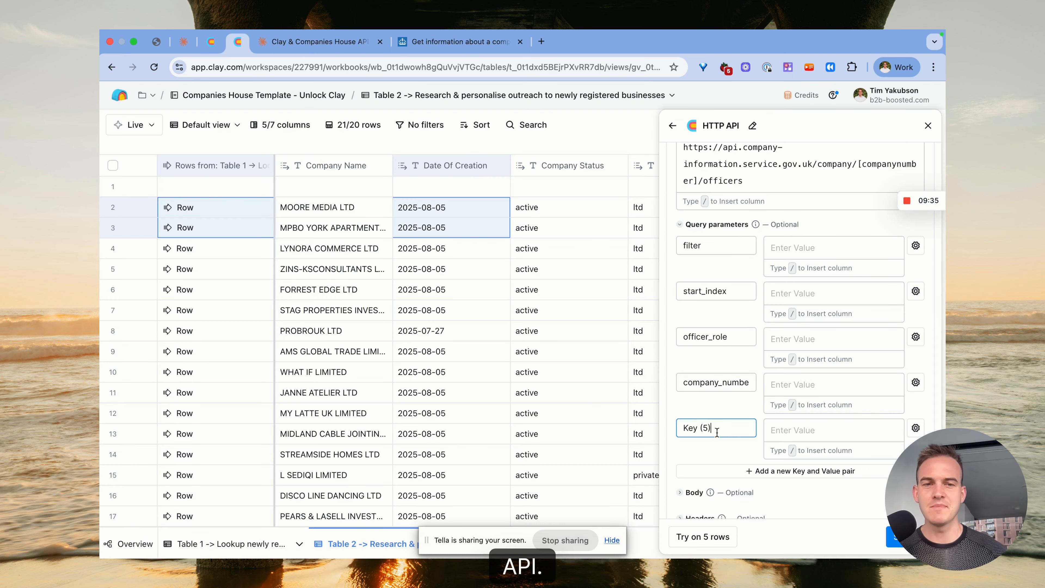
triple_click(717, 428)
key(super+v)
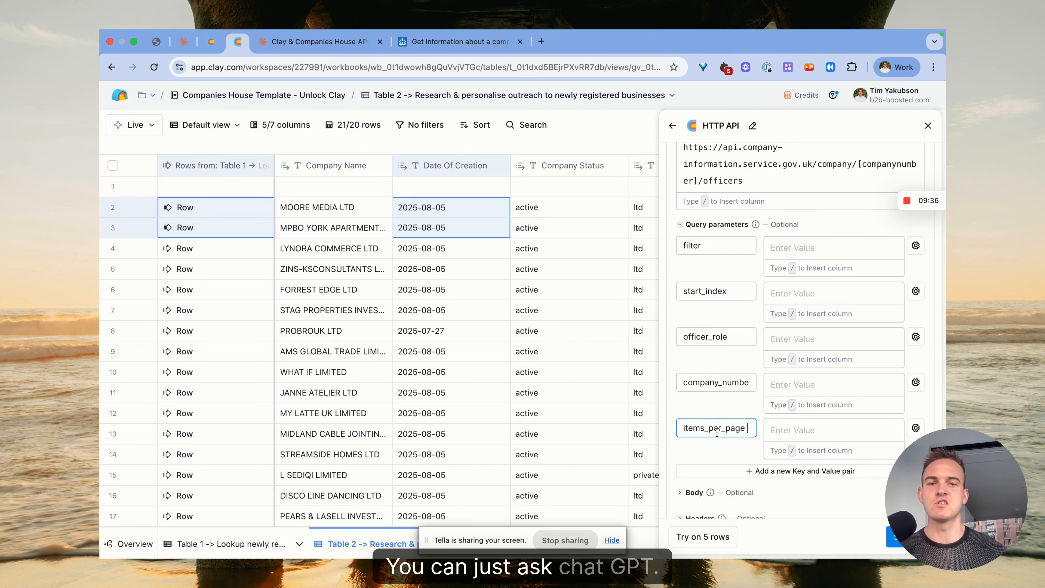
Following the guide, set the filter parameter to active, start_index to 0 and officer_role to director
click(274, 48)
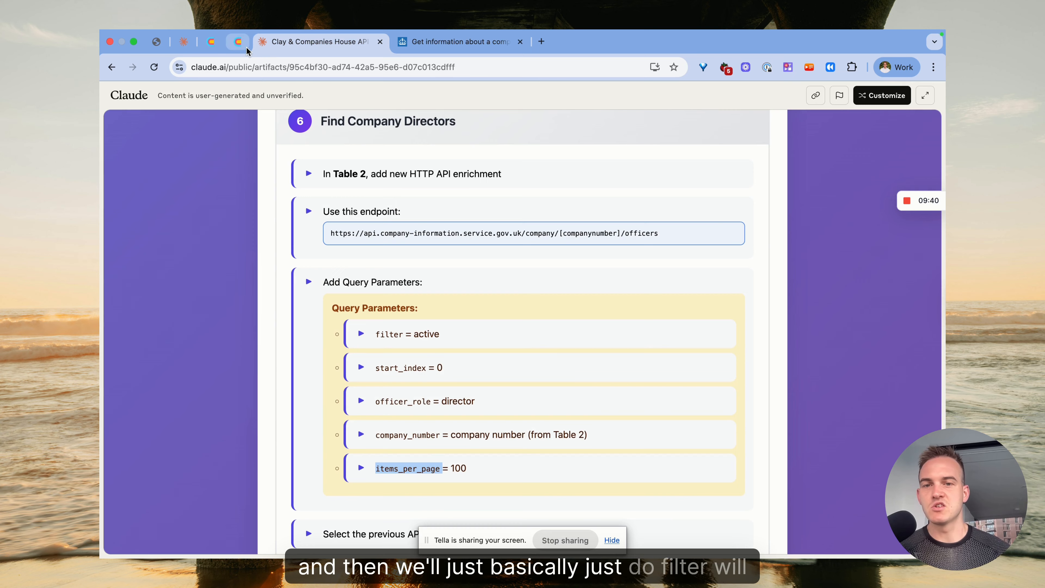
click(246, 46)
click(825, 247)
text(acti)
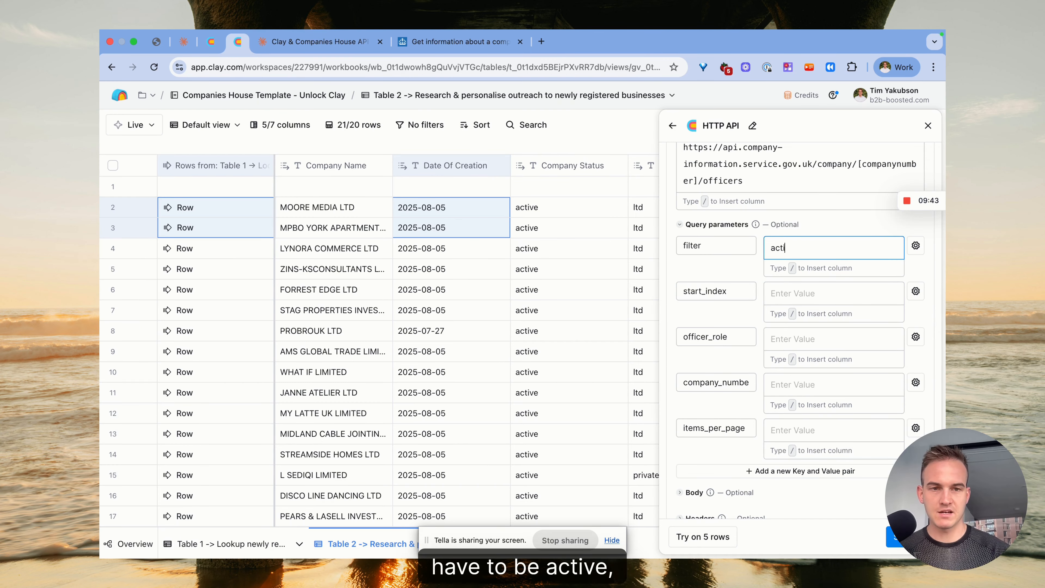
text(ve)
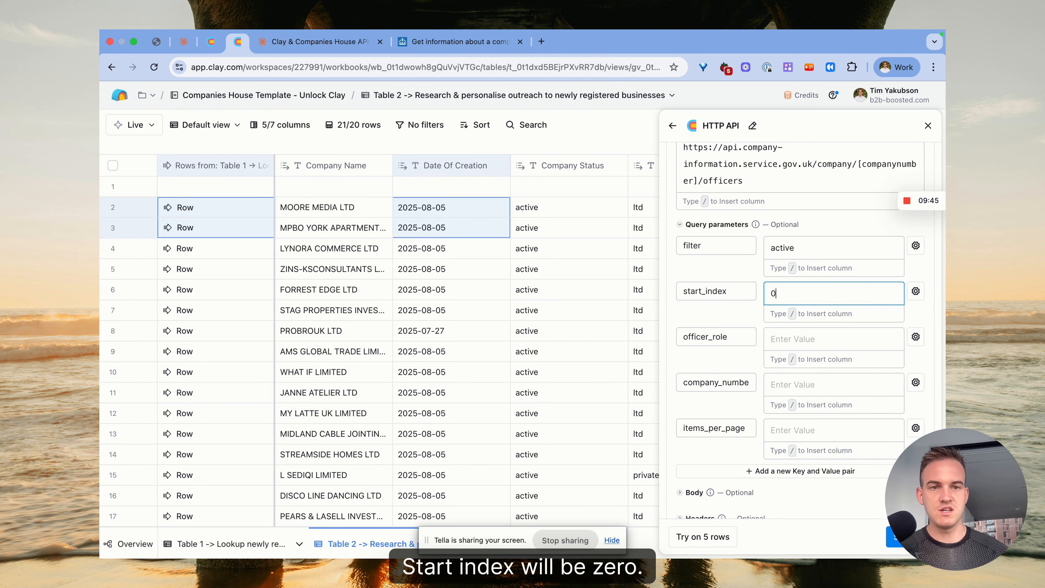
click(312, 41)
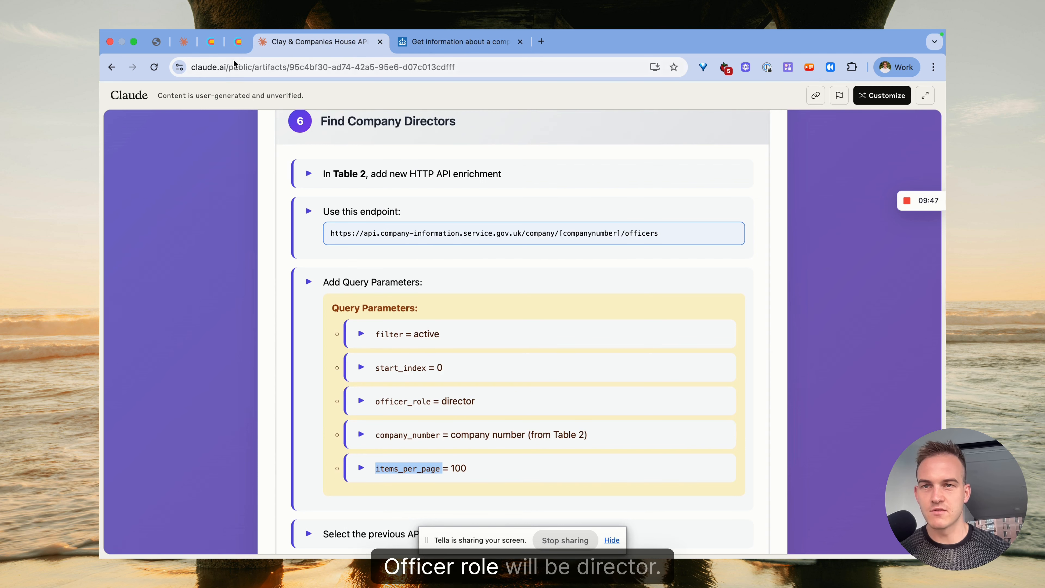
click(234, 48)
click(825, 339)
text(director)
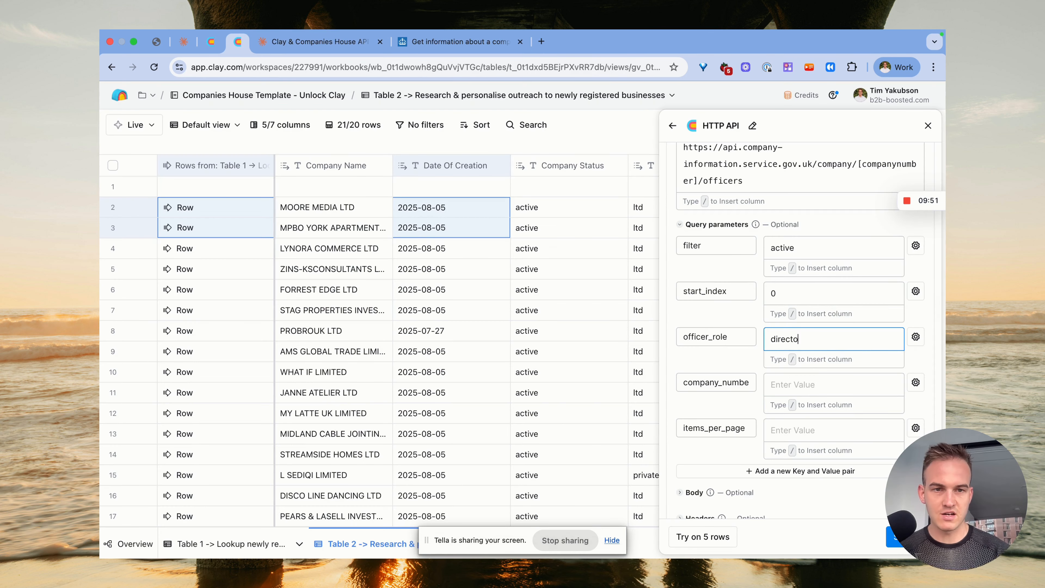
Check the guide's company_number entry and map that parameter's value to the company_number field from the Table 1 row data
click(303, 45)
scroll(490, 422, down, 1)
drag(452, 402, 529, 402)
key(ctrl+shift+Tab)
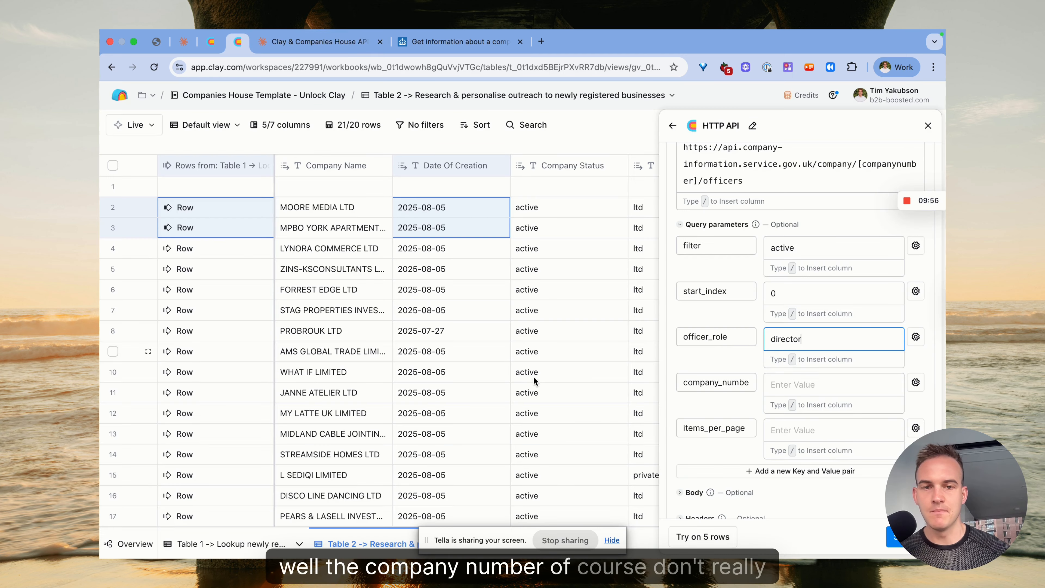
click(778, 384)
text(/)
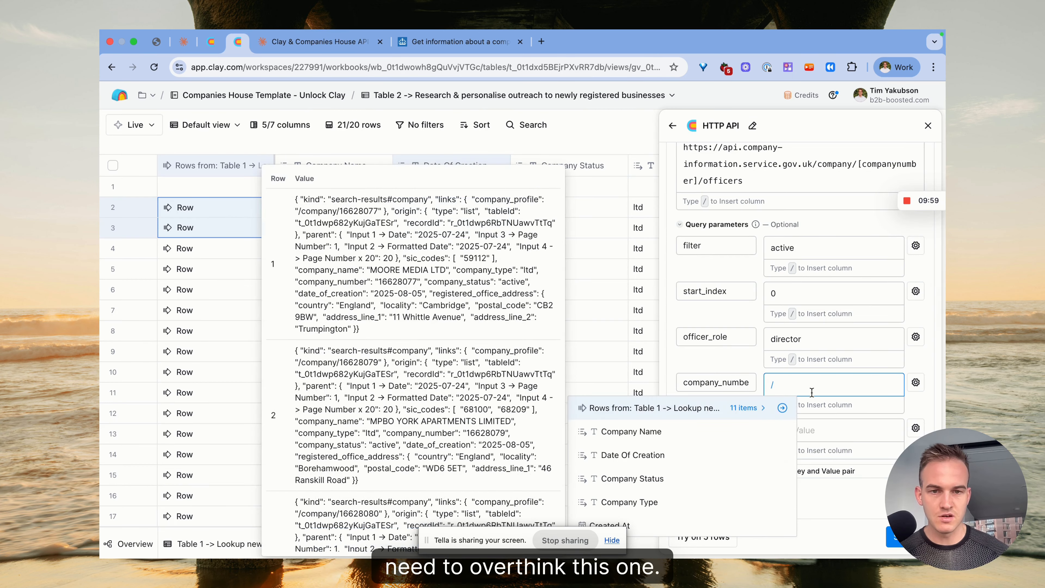
click(747, 407)
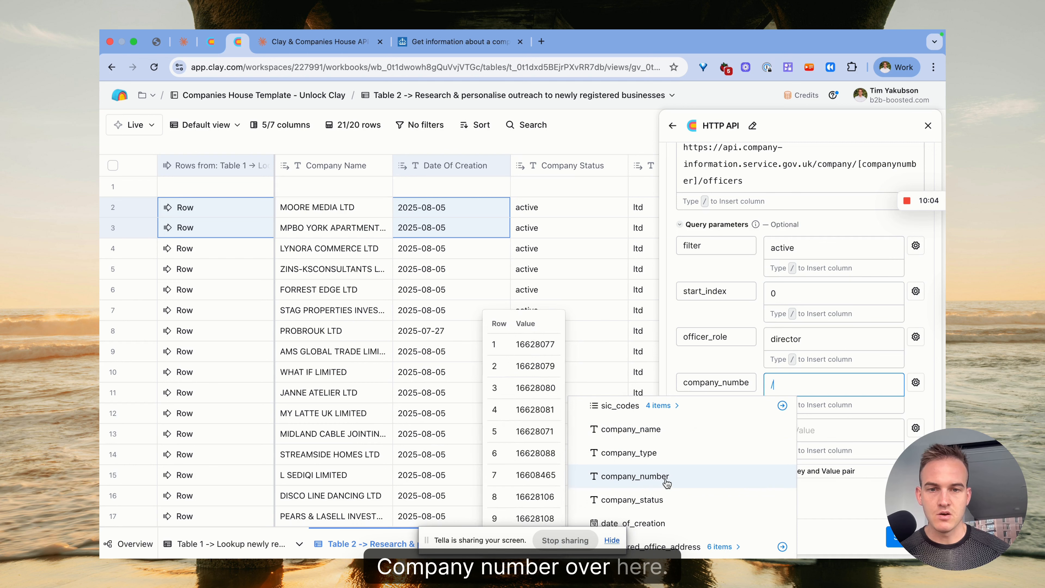
click(663, 481)
Set items_per_page to 100 as in the guide and check that the company_number key is spelled in full
click(277, 55)
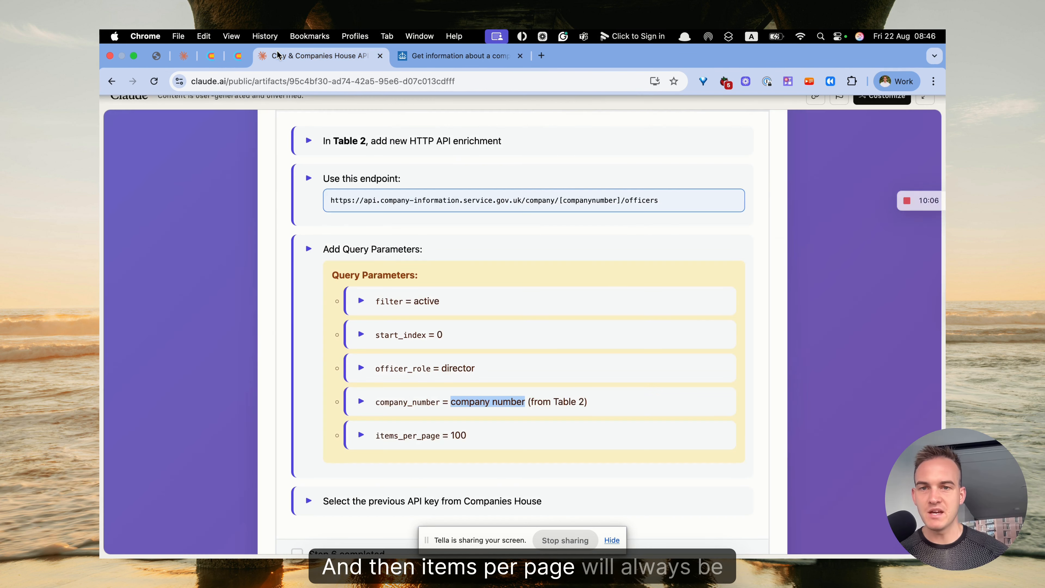
click(229, 54)
text(1)
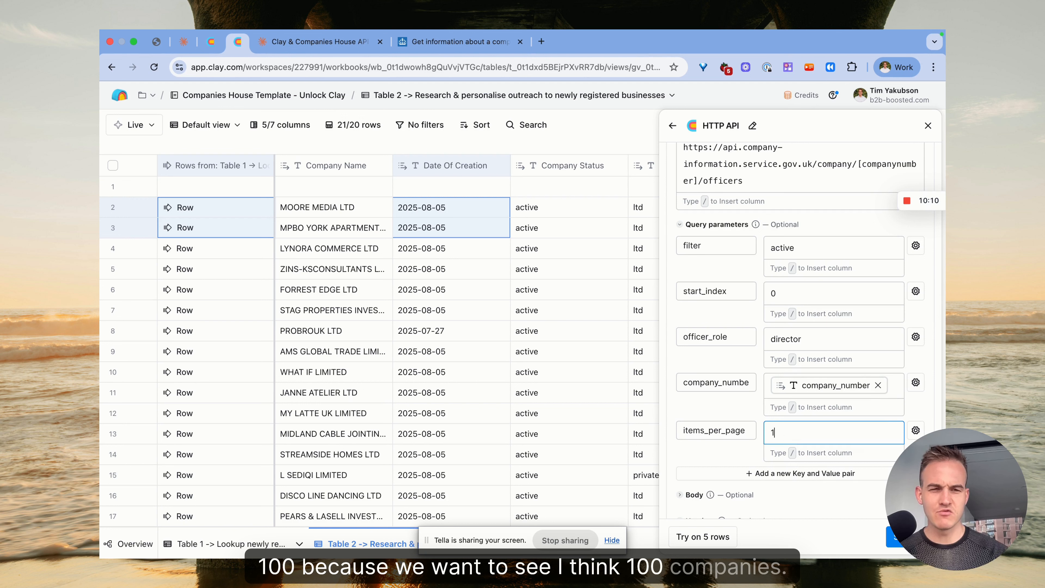
text(00)
double_click(774, 294)
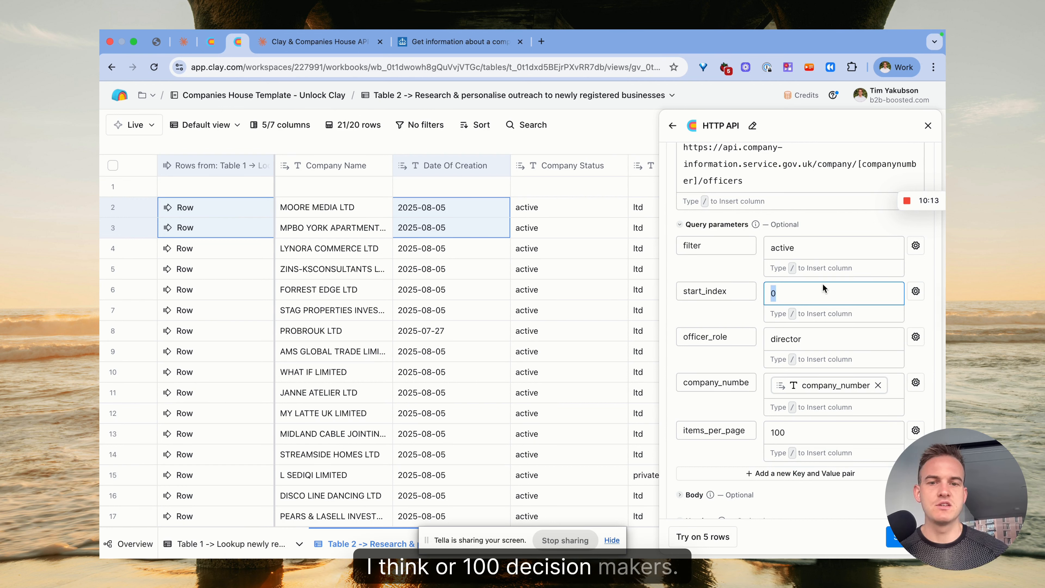
click(728, 383)
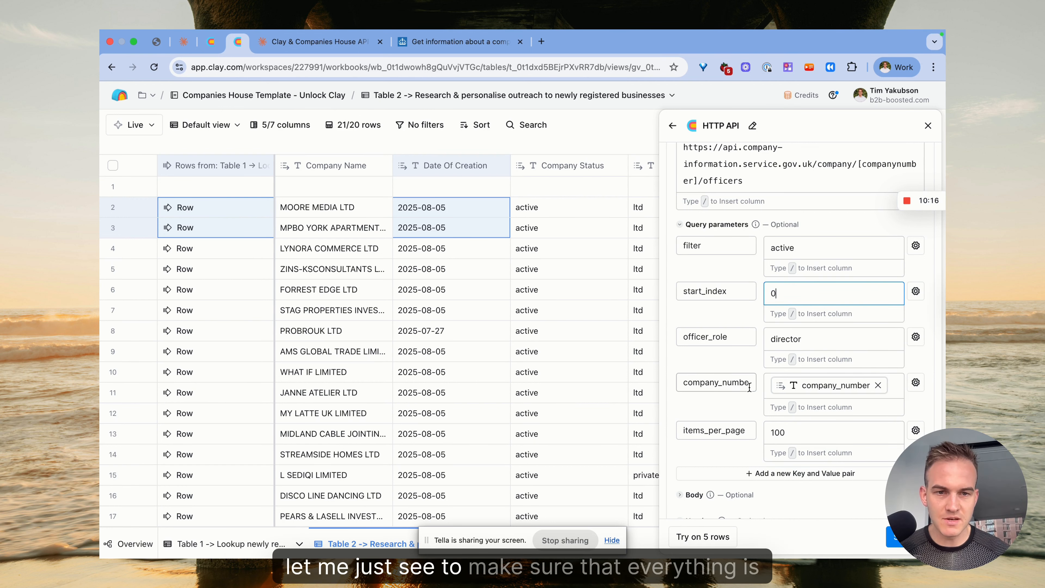
text(r)
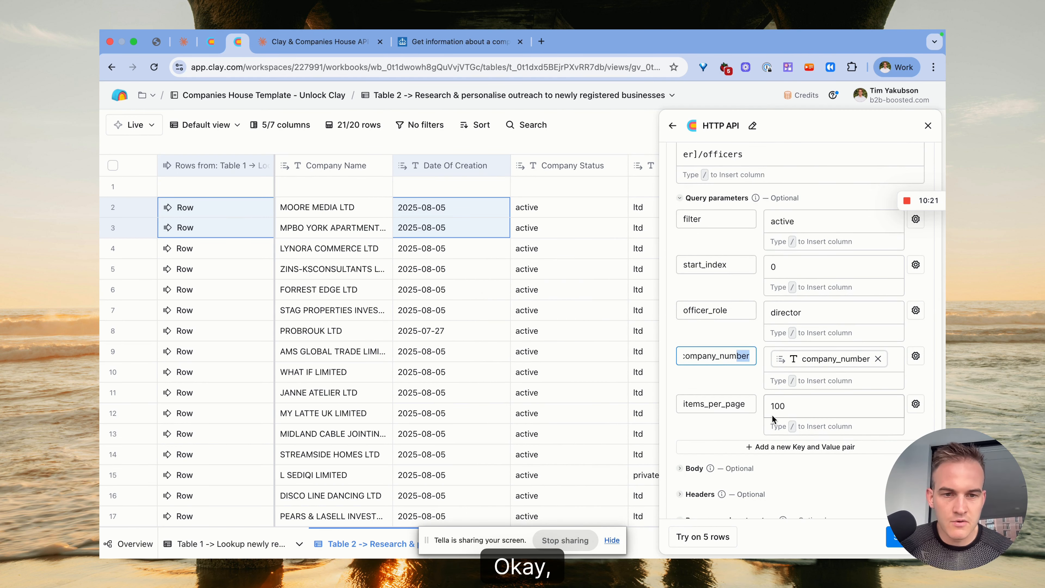
scroll(800, 330, up, 1)
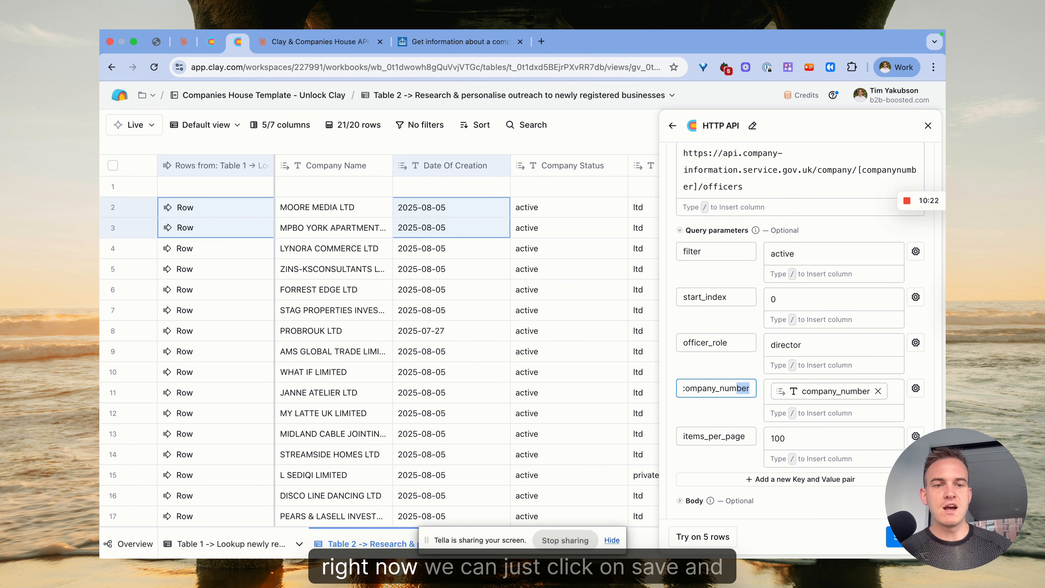
Save the HTTP API enrichment without running it, and run it only for MOORE MEDIA LTD and the MPBO YORK row
click(896, 537)
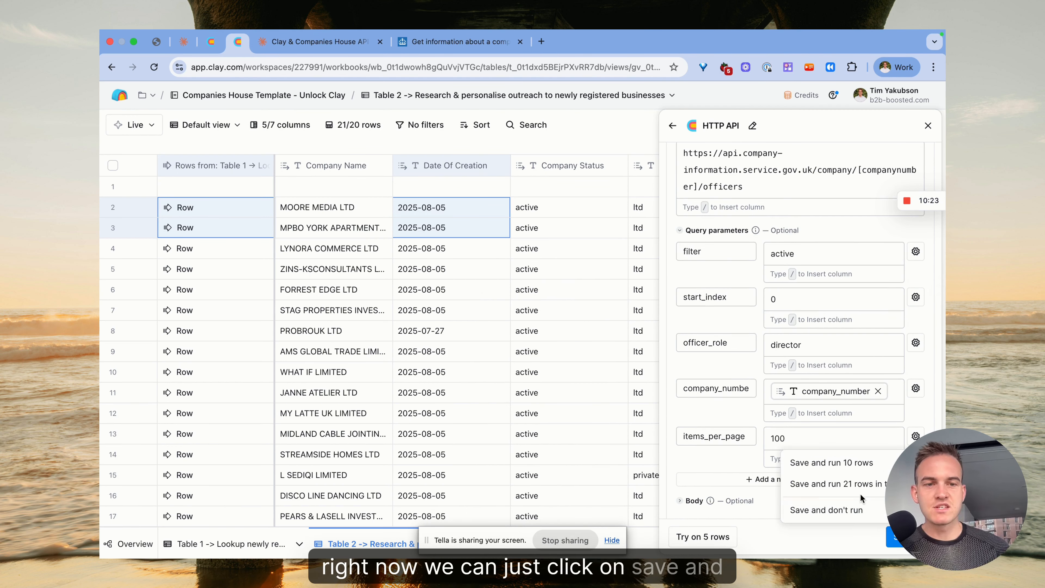
click(853, 511)
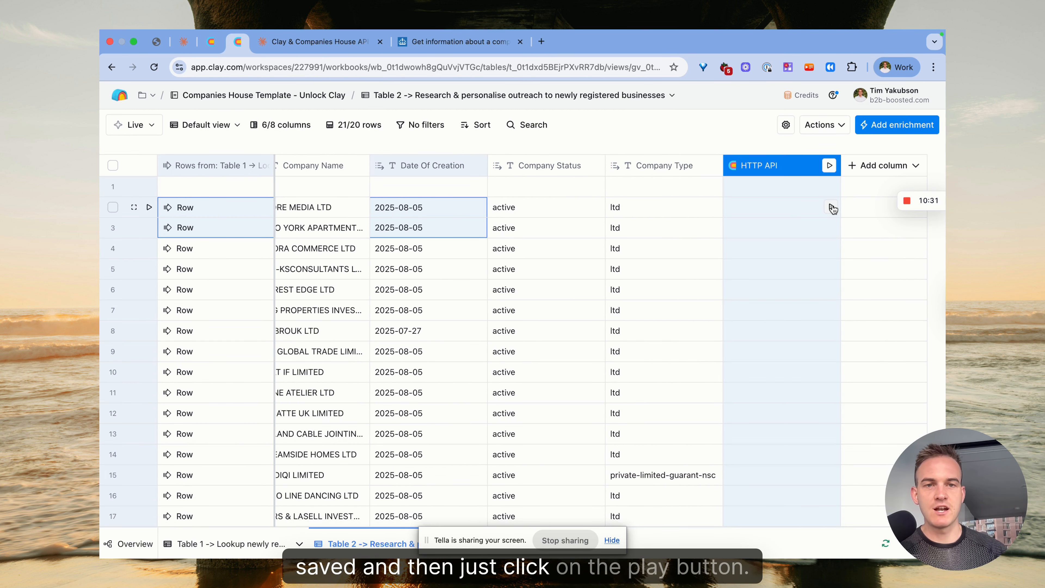
click(831, 207)
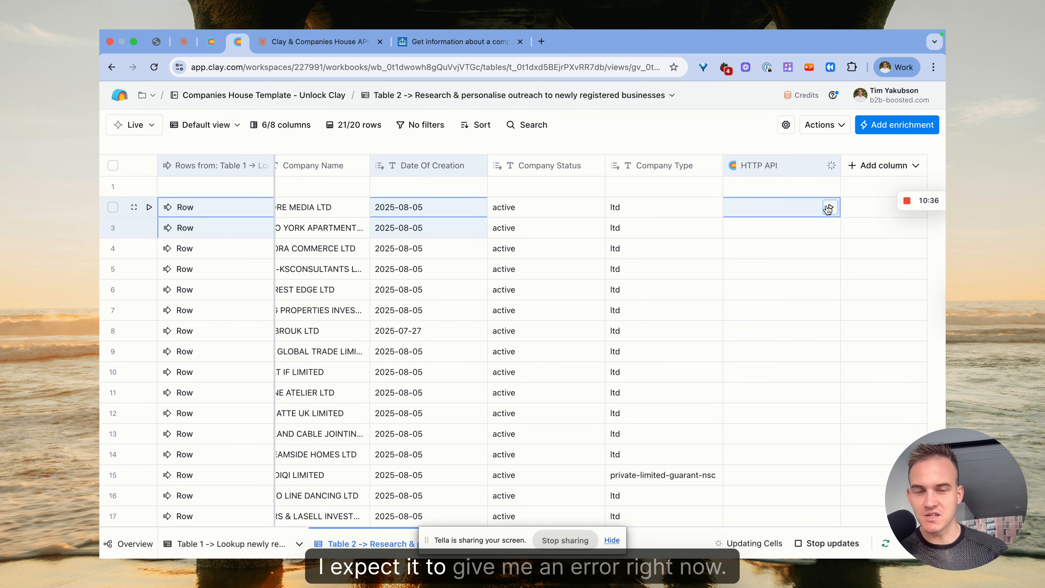
scroll(588, 209, left, 1)
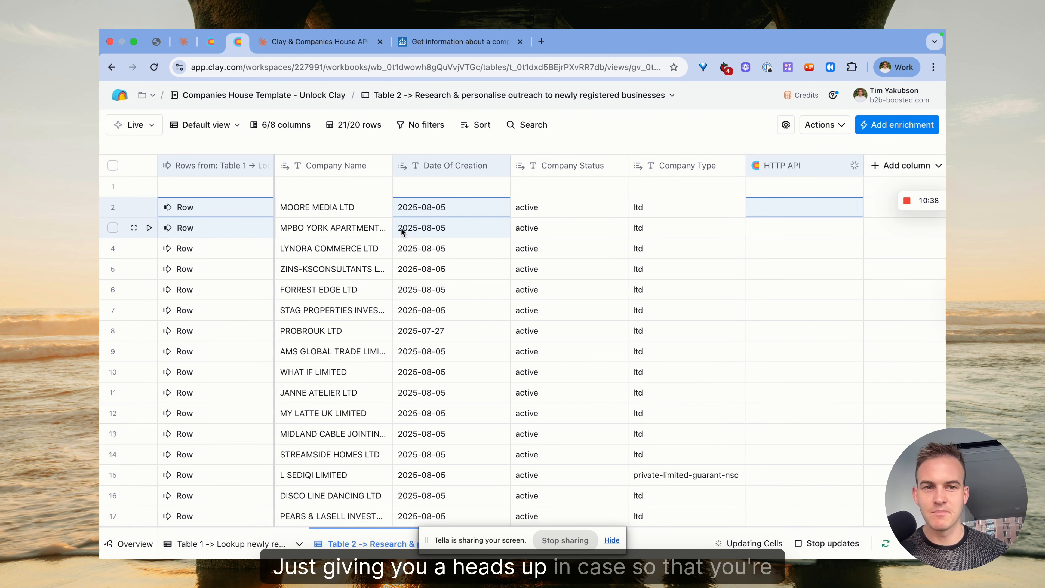
click(852, 227)
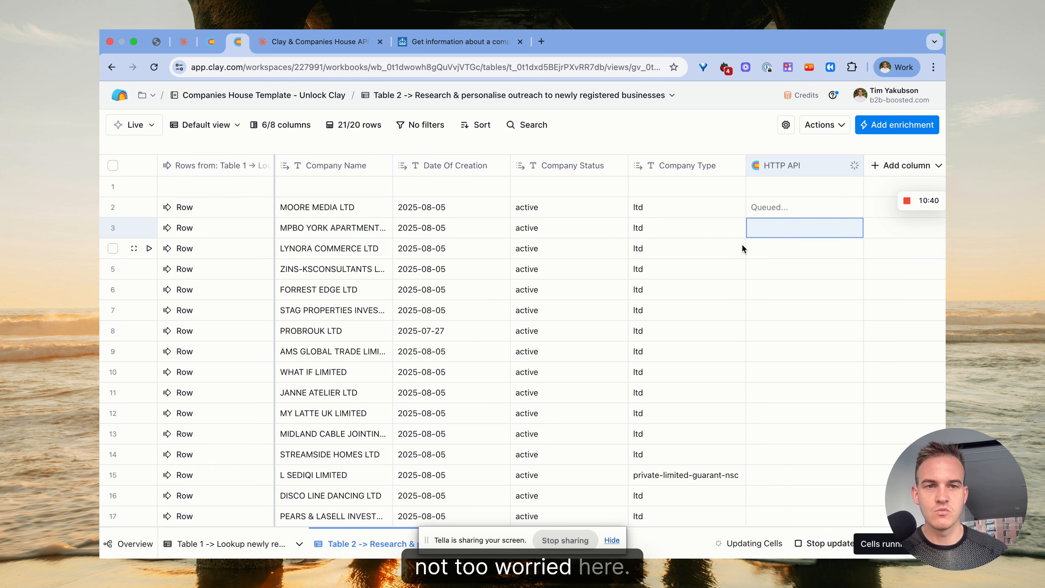
Delete the empty first row from Table 2
click(112, 187)
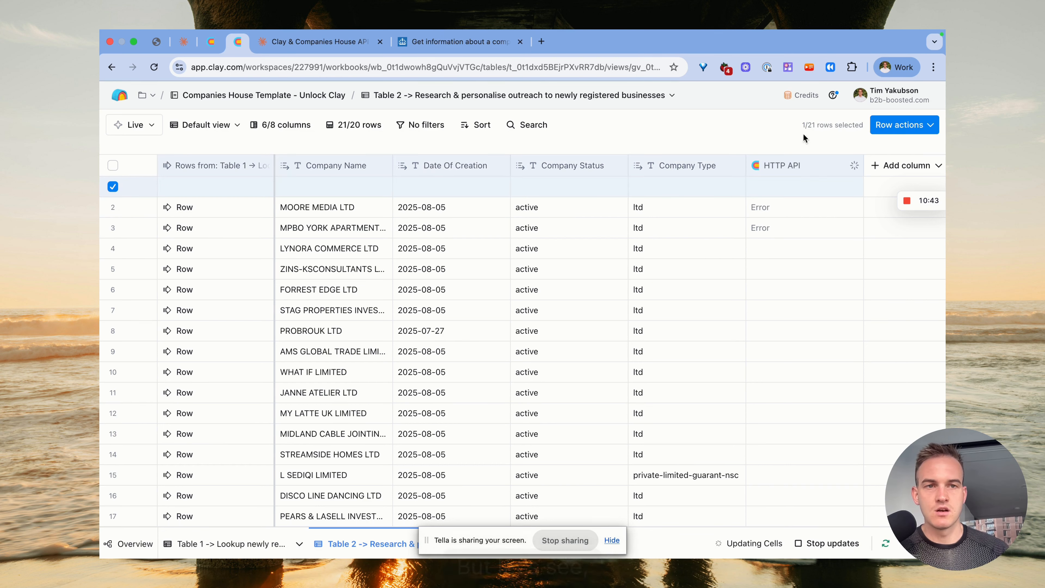
click(904, 125)
click(881, 180)
click(637, 250)
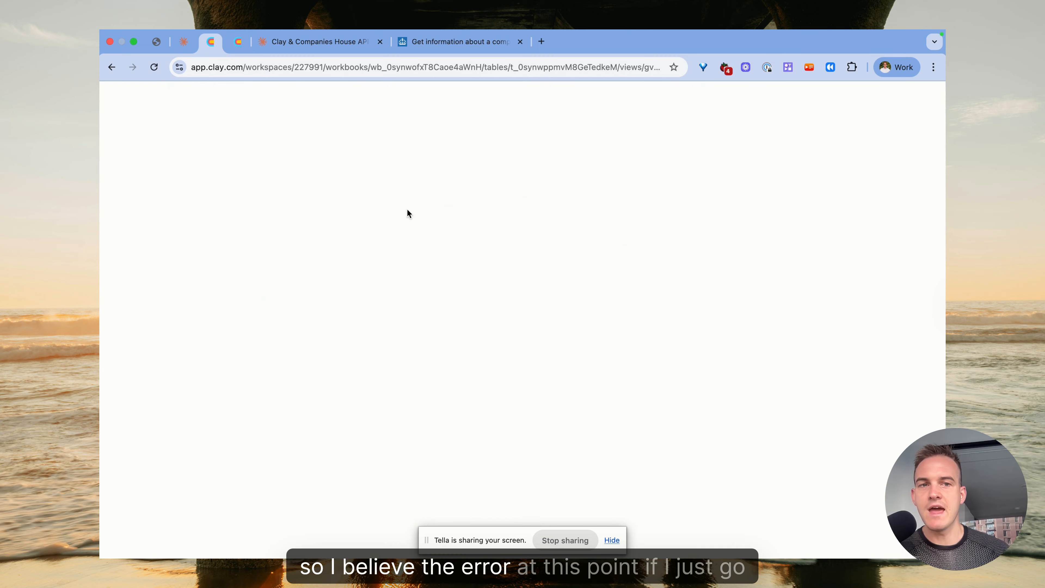
In Table 2 of the Scrape Companies from Companies House workbook, examine the settings of the Find names of company directors column
key(Escape)
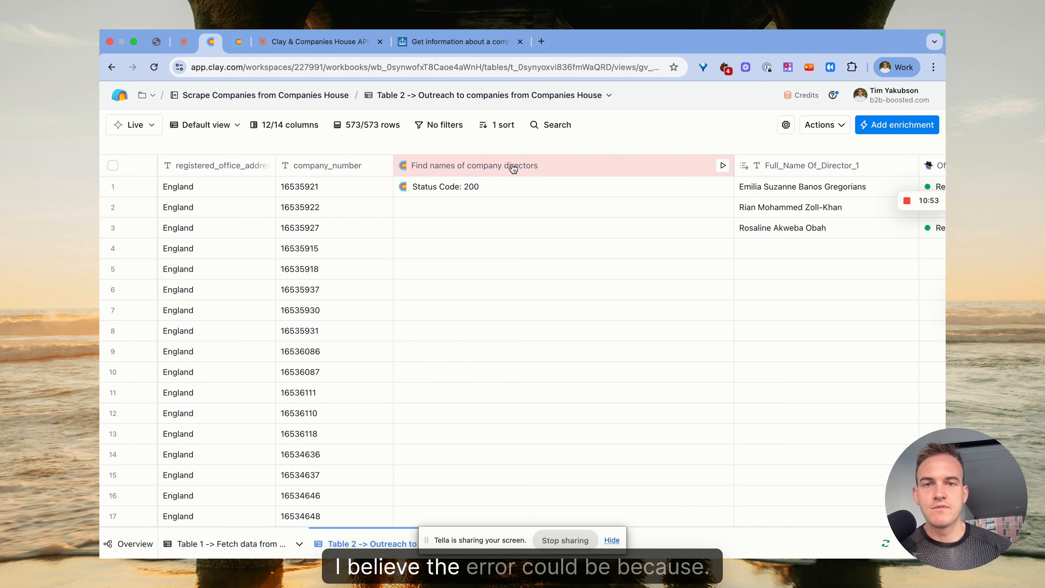
click(510, 165)
click(497, 216)
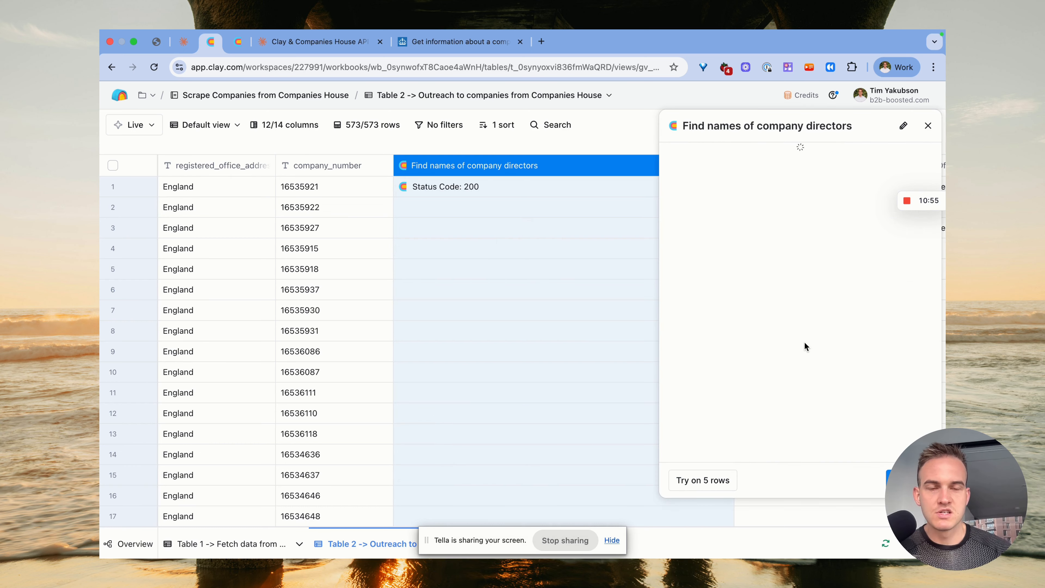
scroll(887, 290, down, 5)
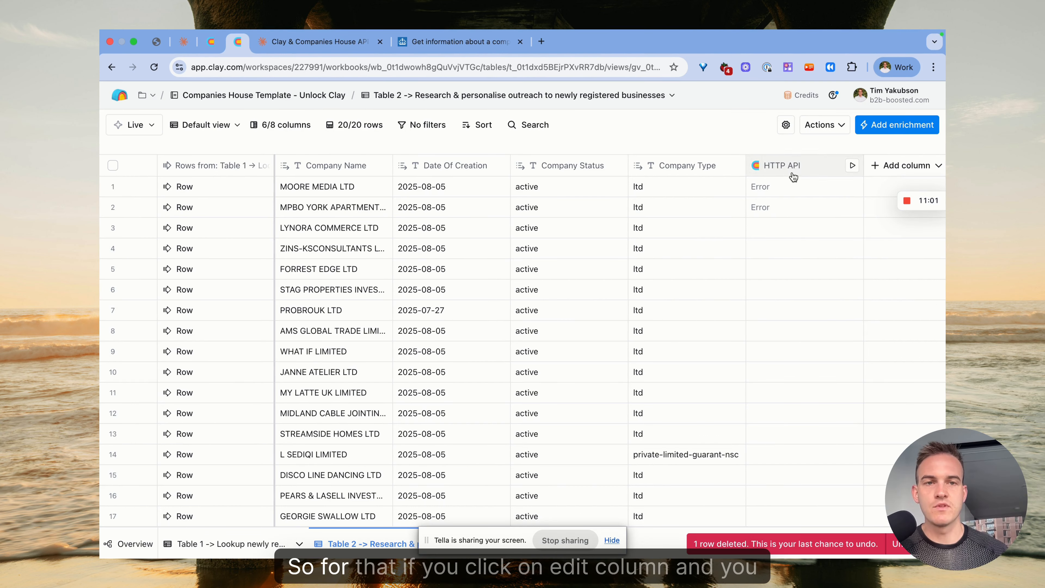
Set the request method of the HTTP API column to GET and save the column without running it
click(796, 165)
click(792, 213)
scroll(723, 367, down, 5)
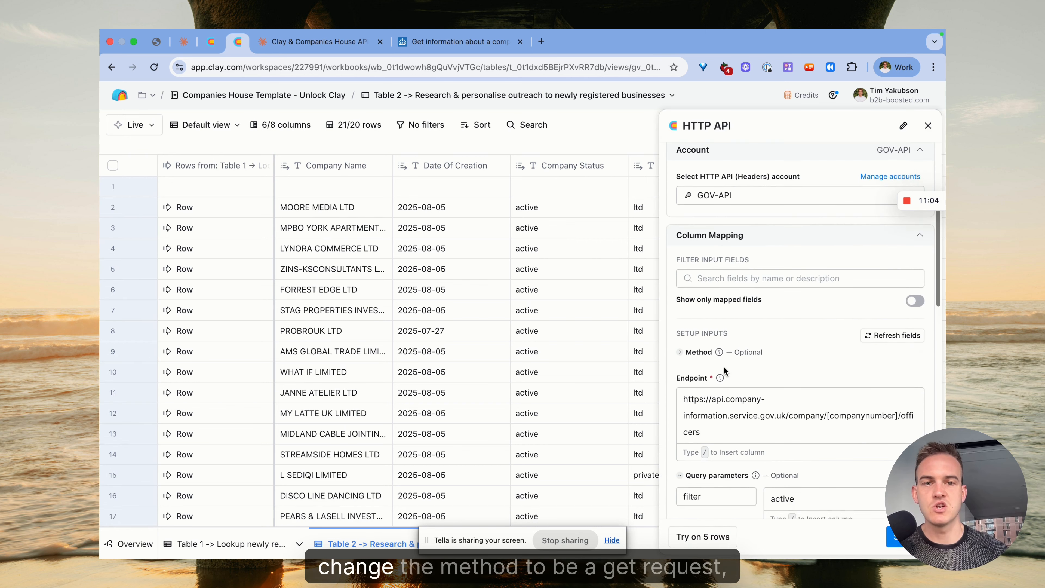
click(706, 373)
click(705, 394)
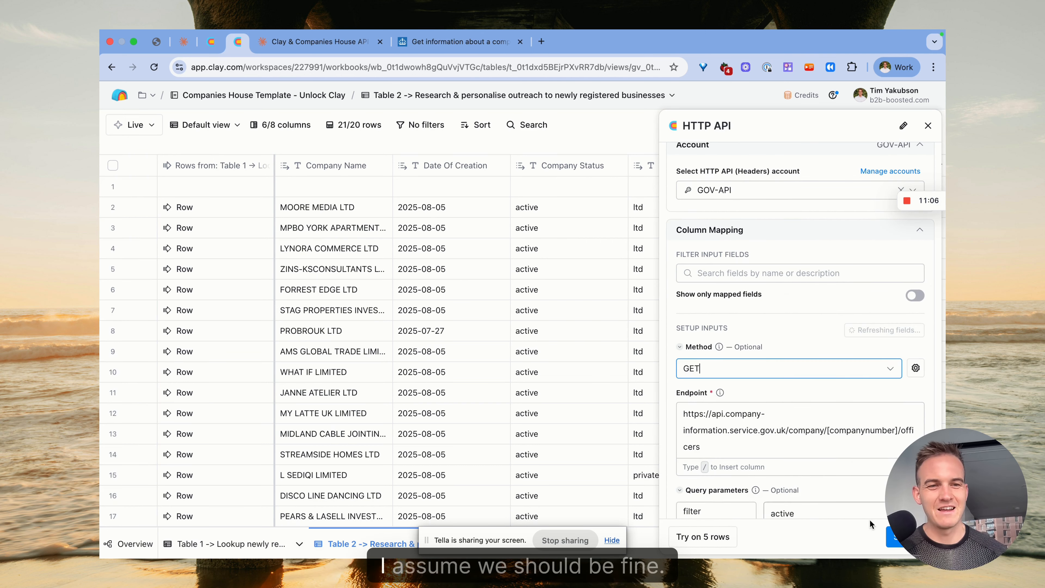
click(895, 536)
click(814, 510)
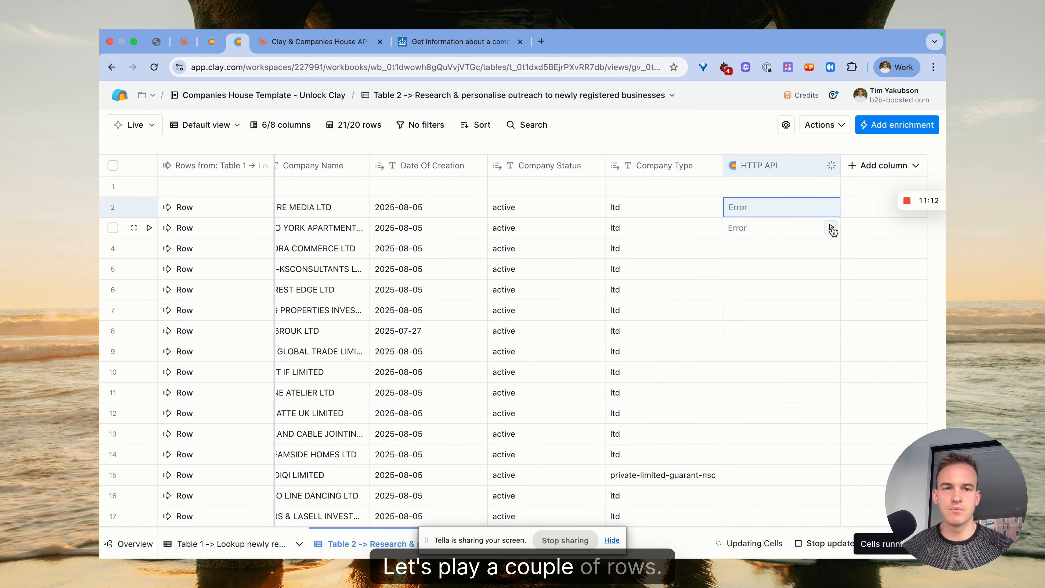
Run the HTTP API enrichment for the LYNORA COMMERCE LTD row and read the error details of the MOORE MEDIA LTD cell
click(831, 248)
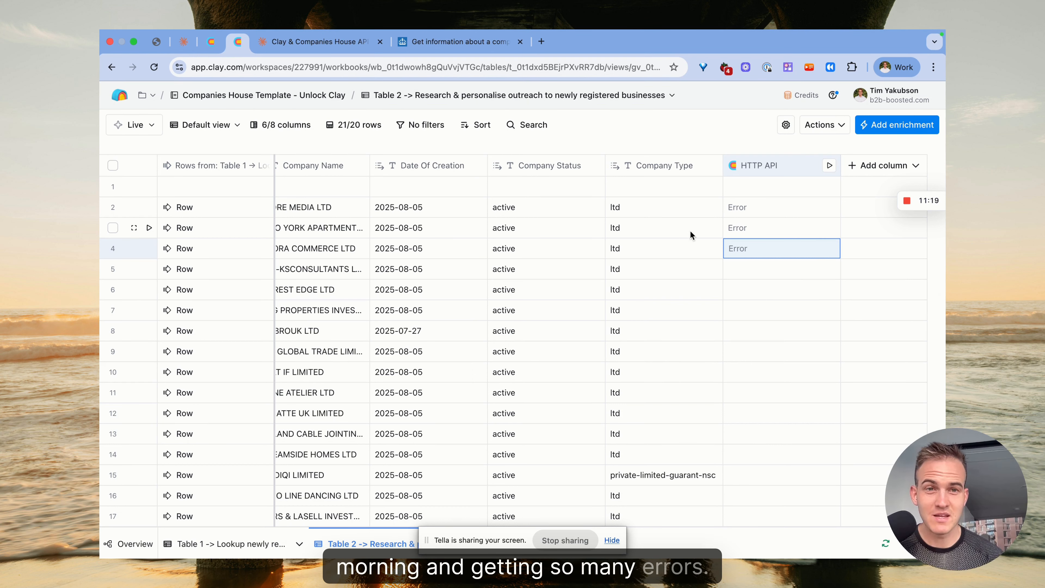
click(755, 209)
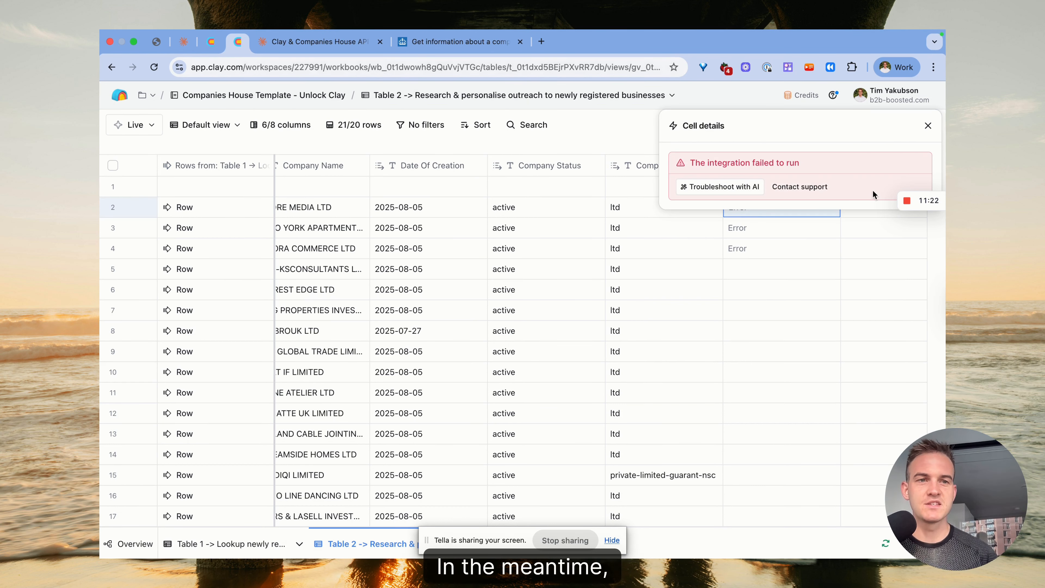
mouse_move(890, 200)
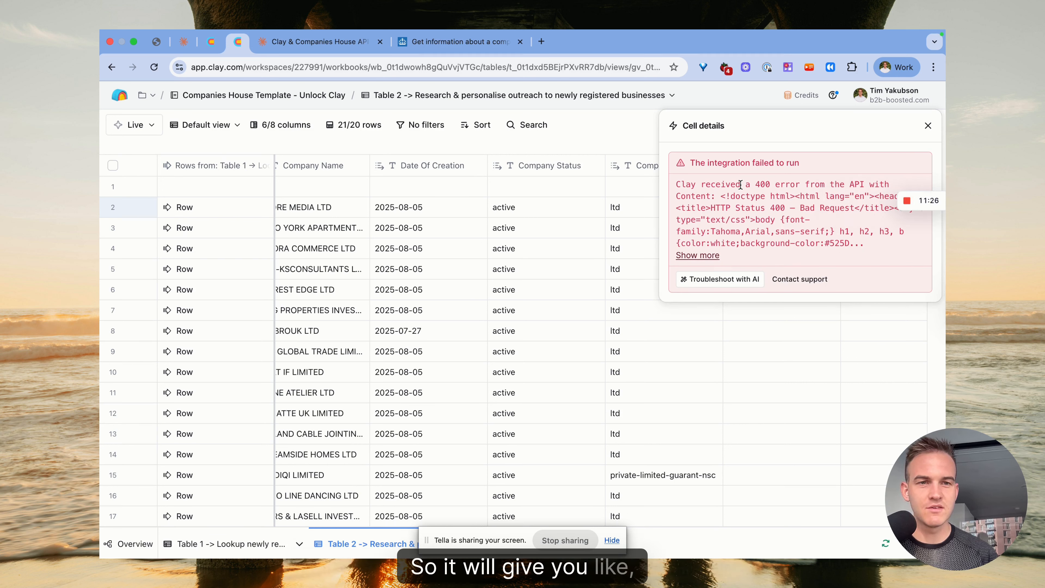
drag(740, 185, 821, 239)
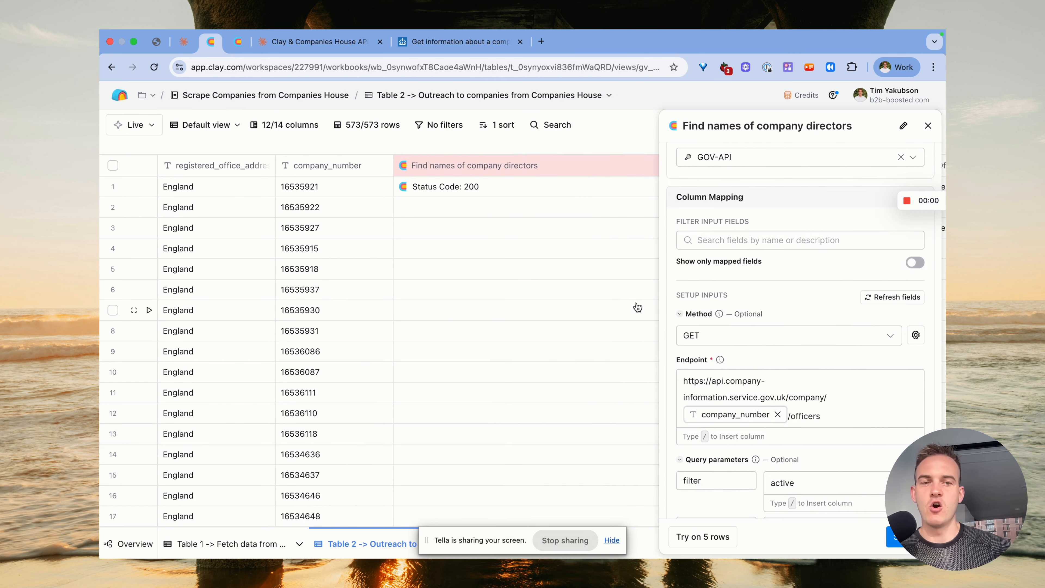
Check the endpoint of the Find names of company directors column in the reference workbook and return to the template's Table 2
scroll(779, 381, down, 2)
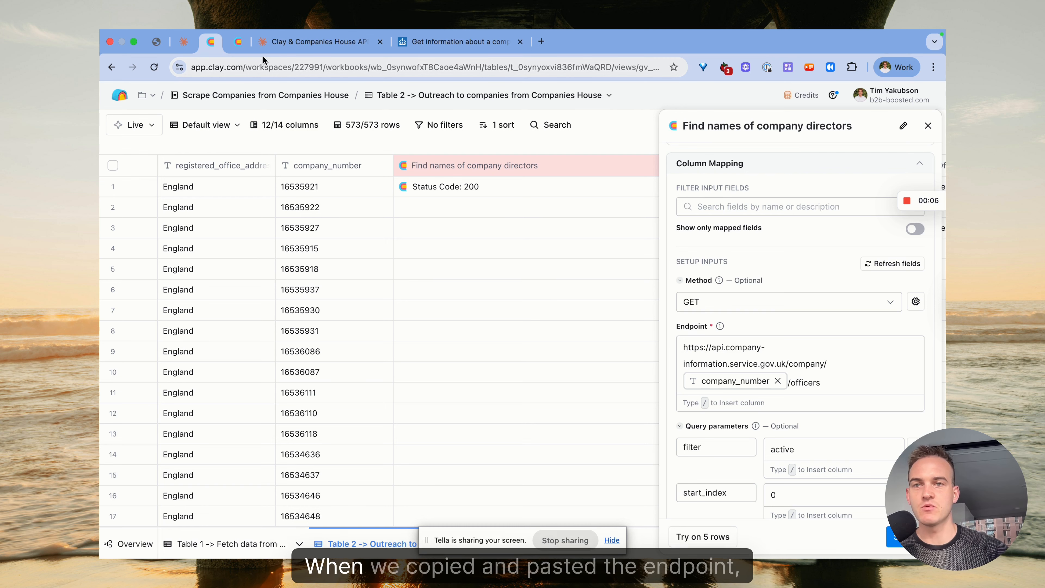
click(239, 44)
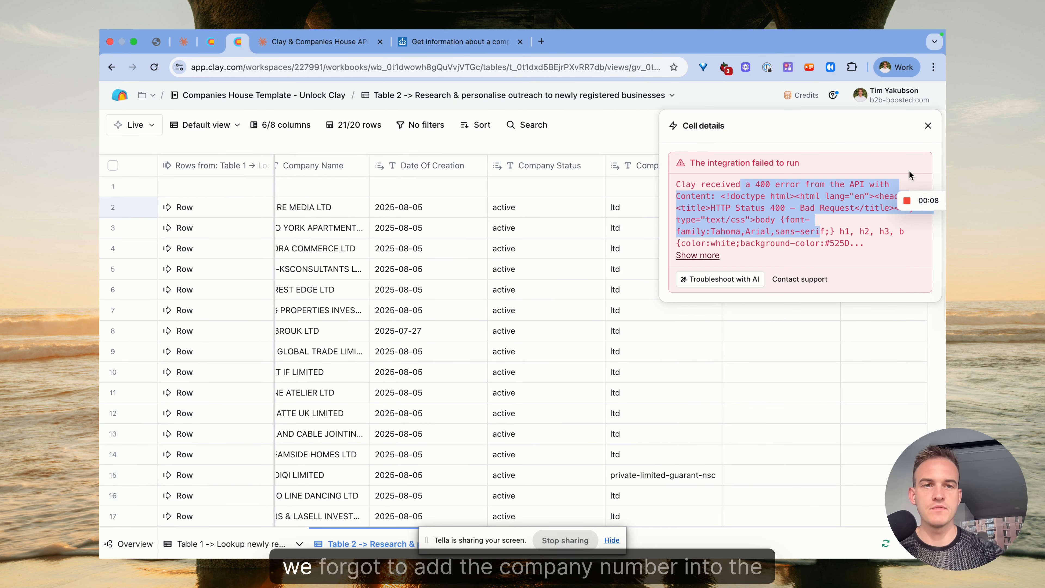
click(928, 125)
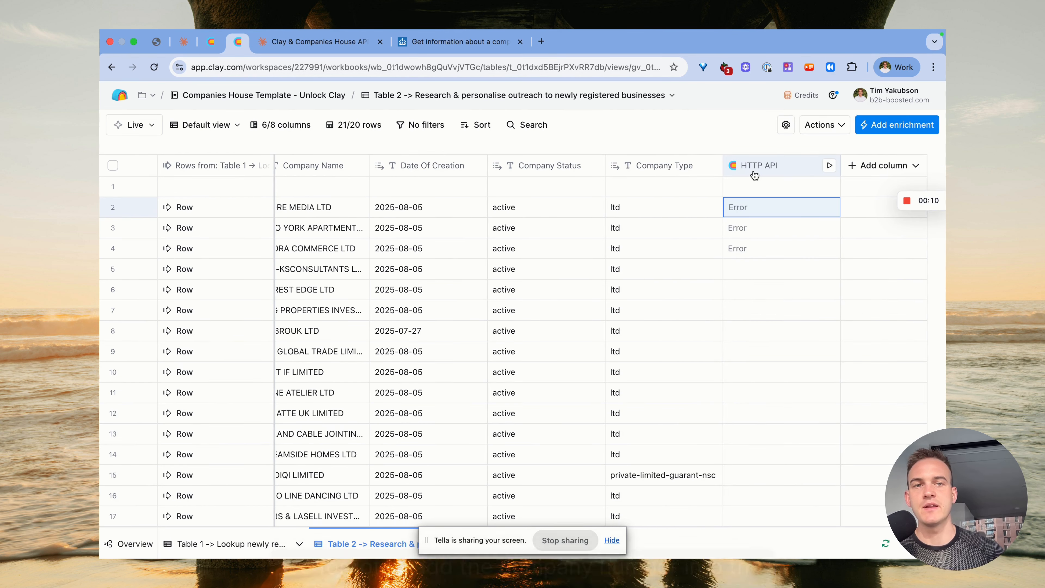
Replace the [companynumber] placeholder in the HTTP API column's endpoint with the company_number value from the Table 1 rows
click(754, 175)
click(737, 208)
scroll(765, 353, down, 5)
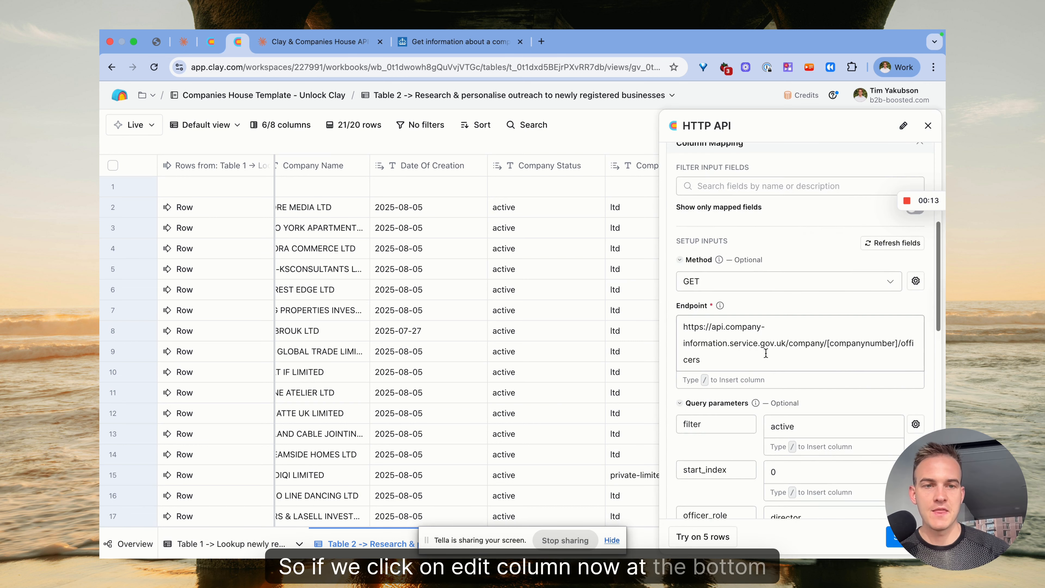
drag(825, 347, 848, 345)
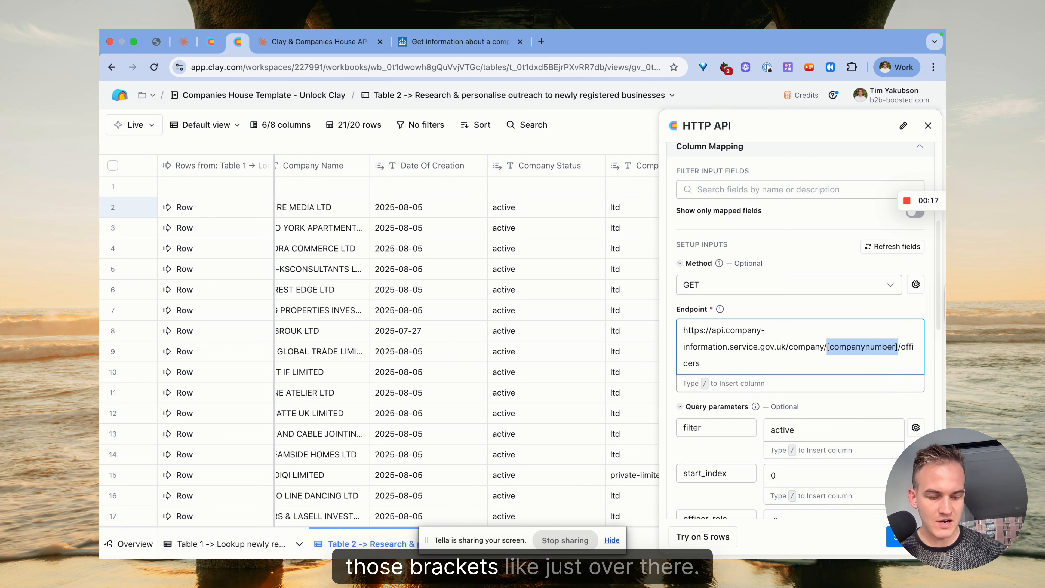
text(/)
click(725, 372)
scroll(699, 450, down, 2)
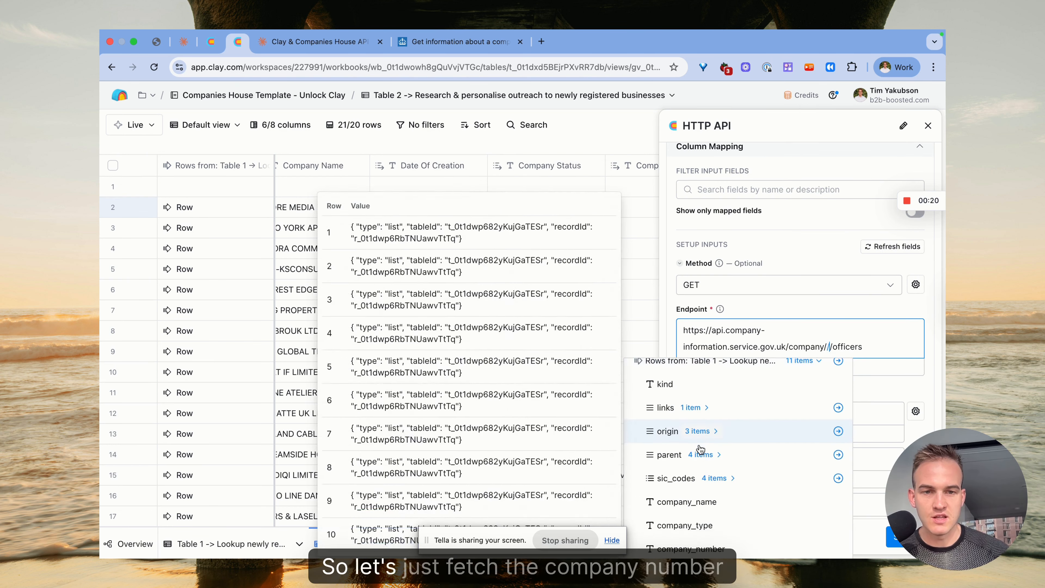
click(699, 484)
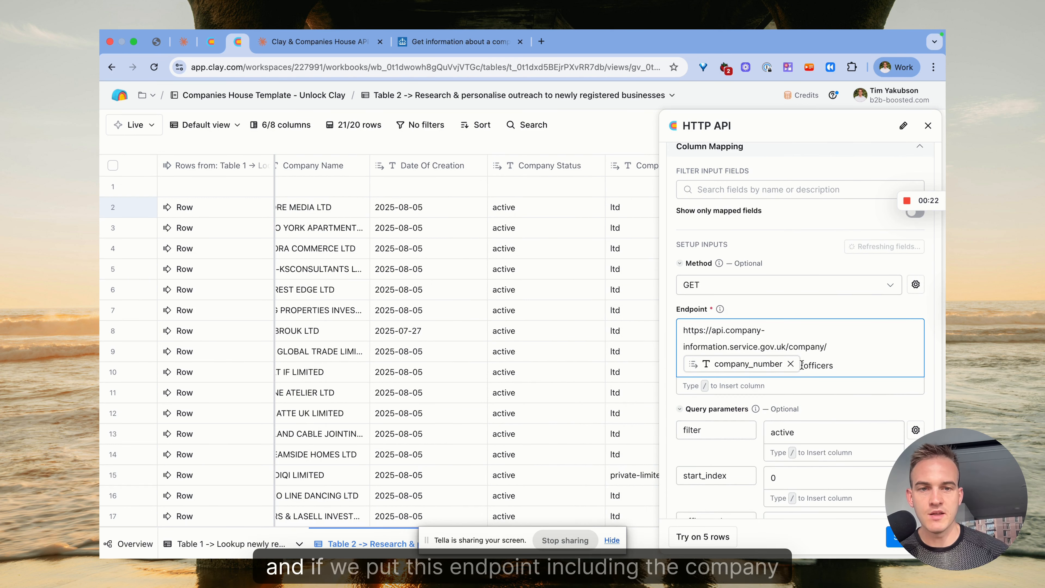
drag(715, 333, 811, 345)
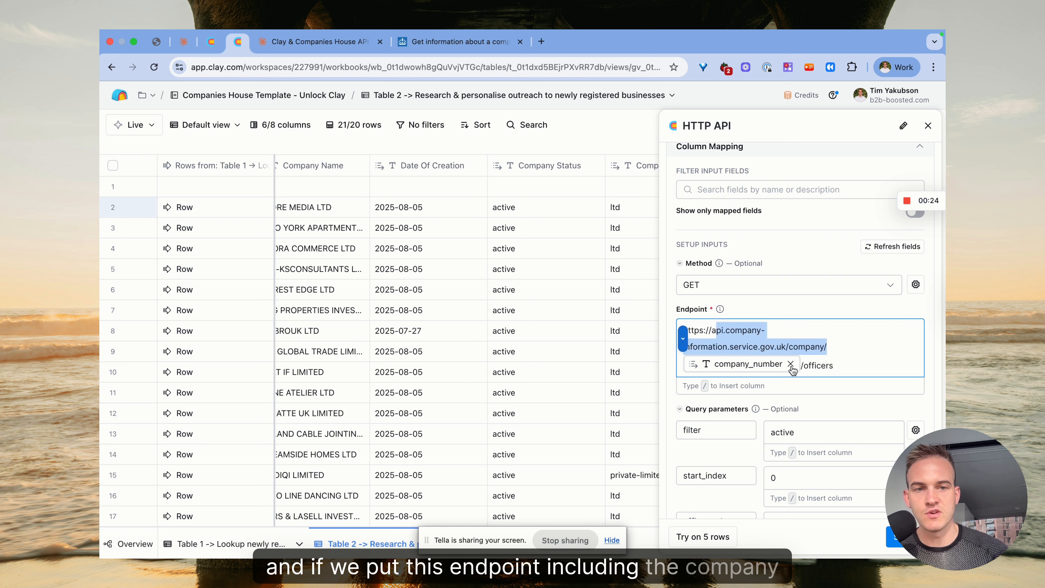
Save the HTTP API column without running it, and rerun only the MOORE MEDIA, MPBO YORK and LYNORA COMMERCE rows
click(895, 537)
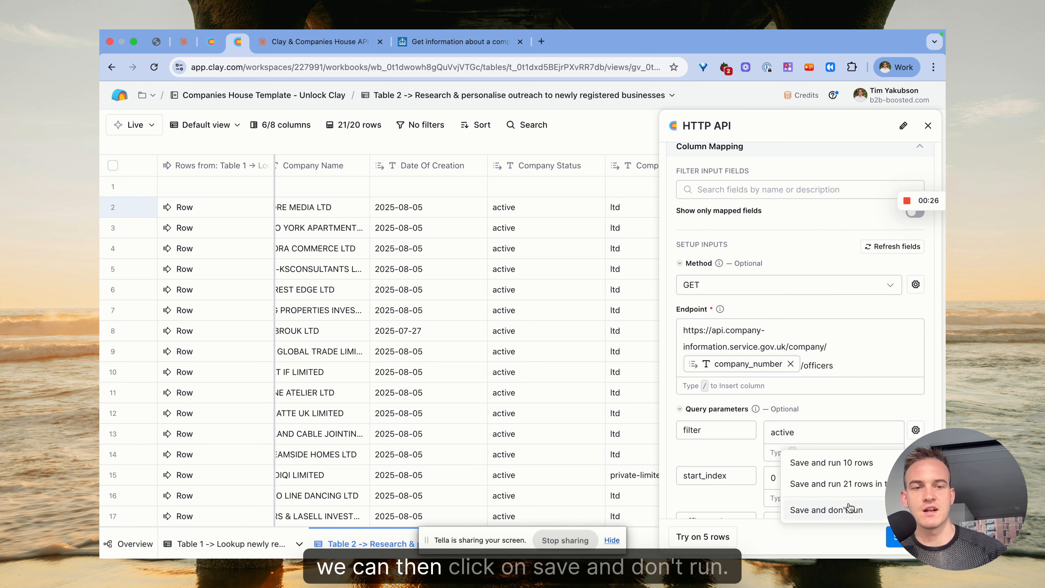
click(856, 512)
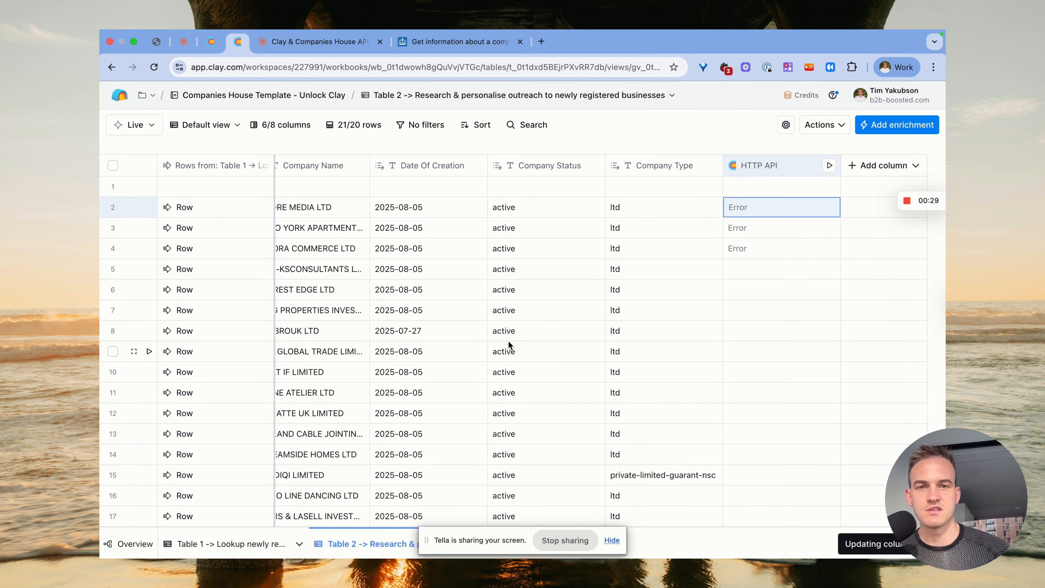
click(830, 208)
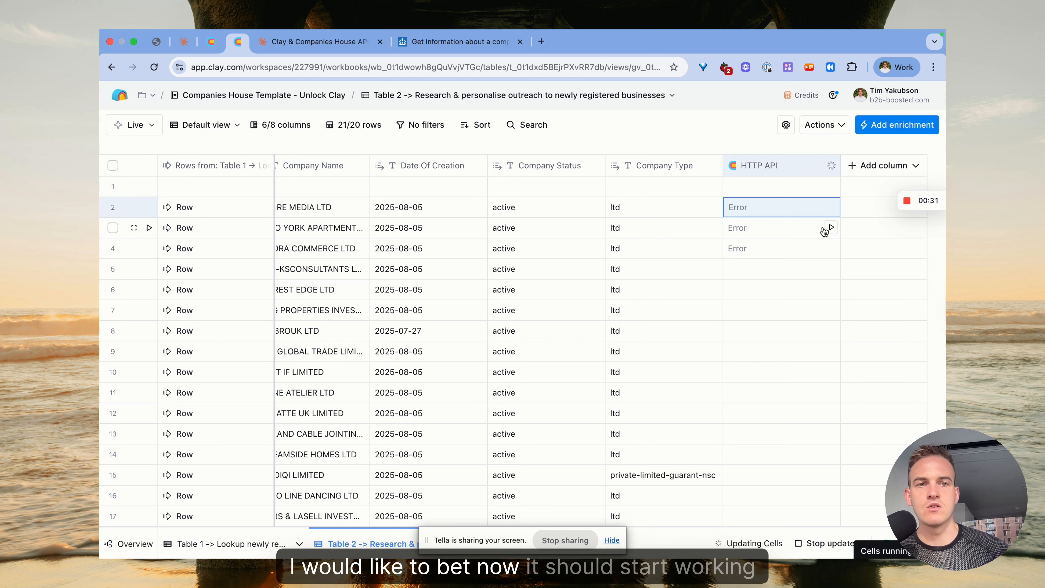
click(830, 228)
click(830, 247)
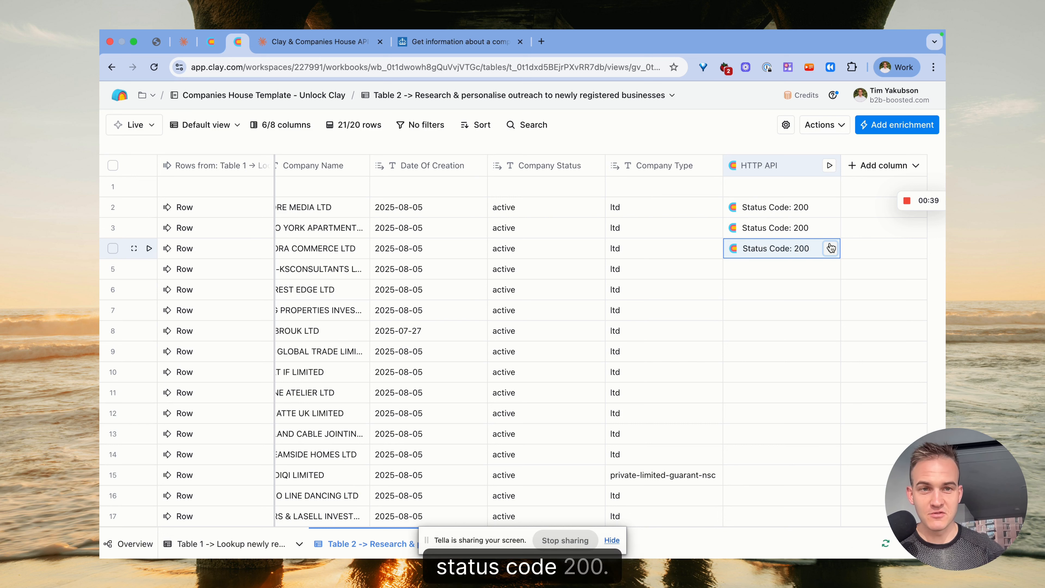
click(787, 209)
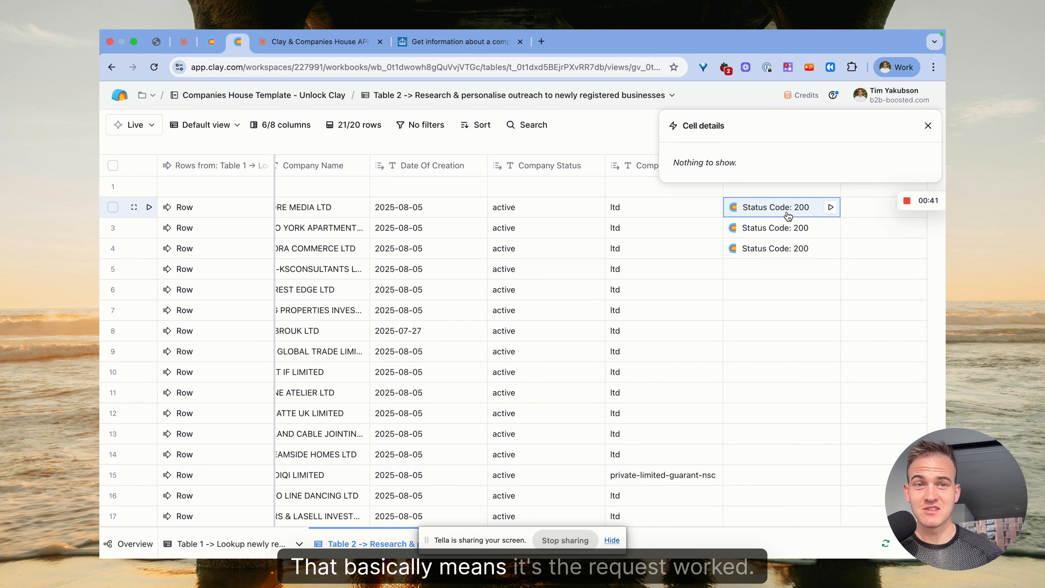
click(928, 126)
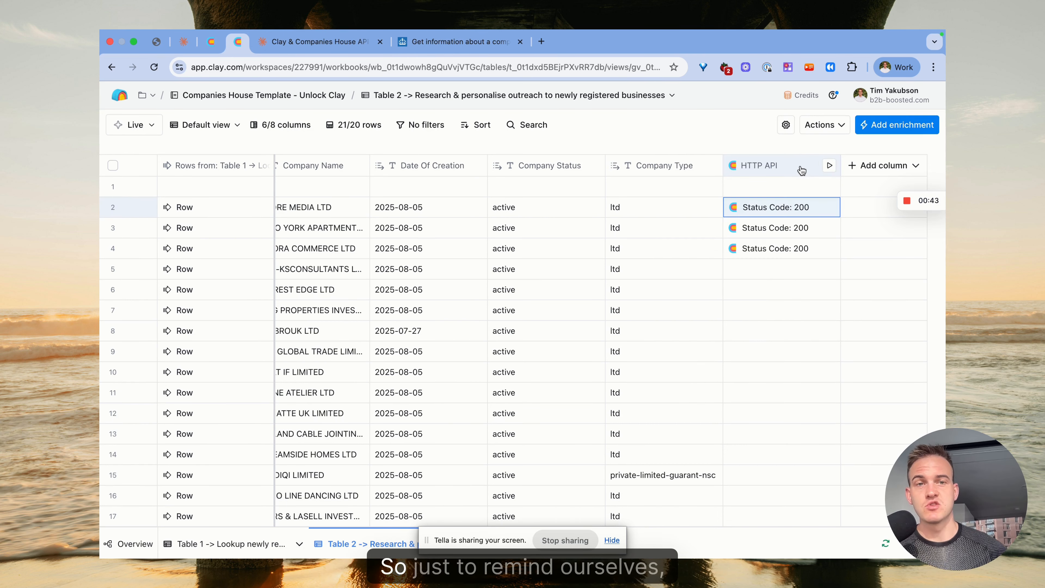
Rename the HTTP API column to "Step 1 -> Find company director"
click(800, 168)
click(778, 192)
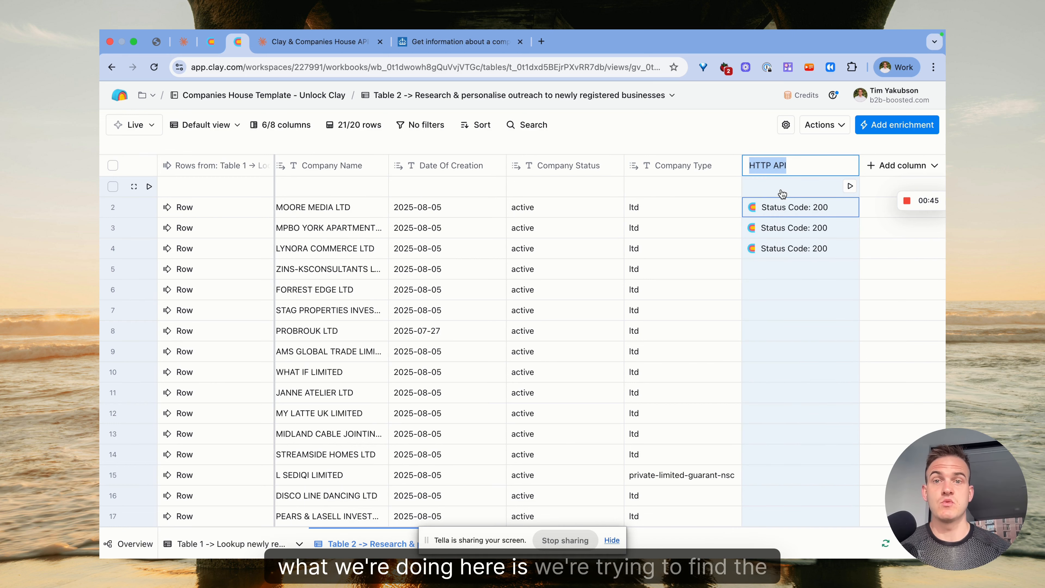
text(Step 1 -> Find com)
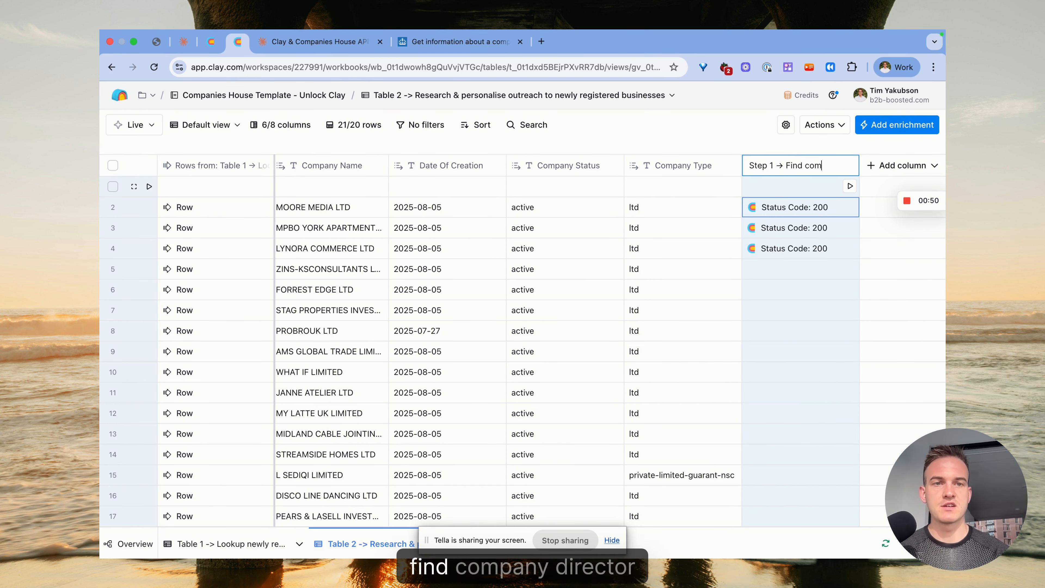
text(director)
key(Return)
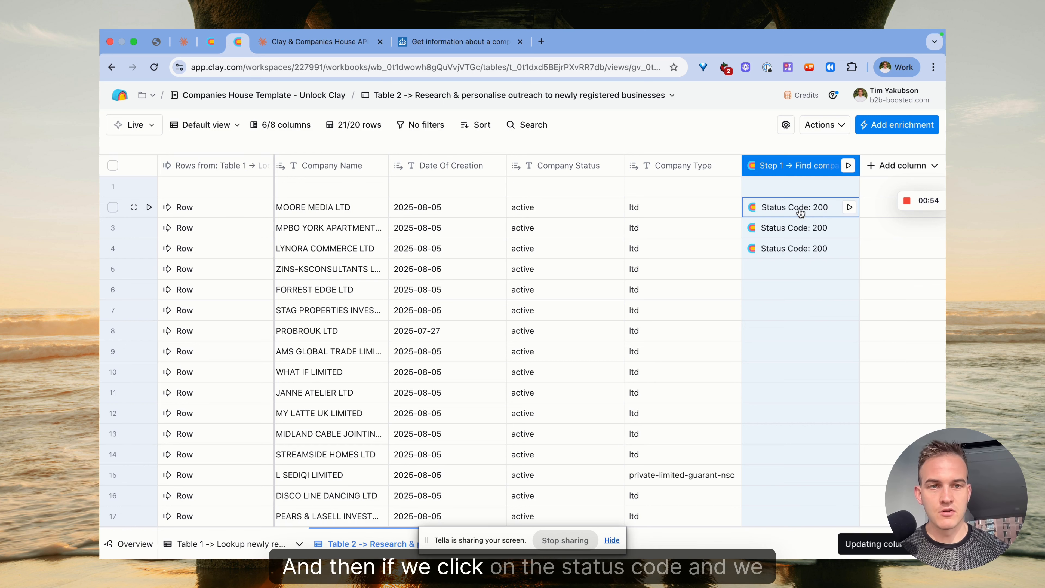
Add the Name field of the first item in the MOORE MEDIA LTD result as a new column called Name
click(800, 211)
click(718, 224)
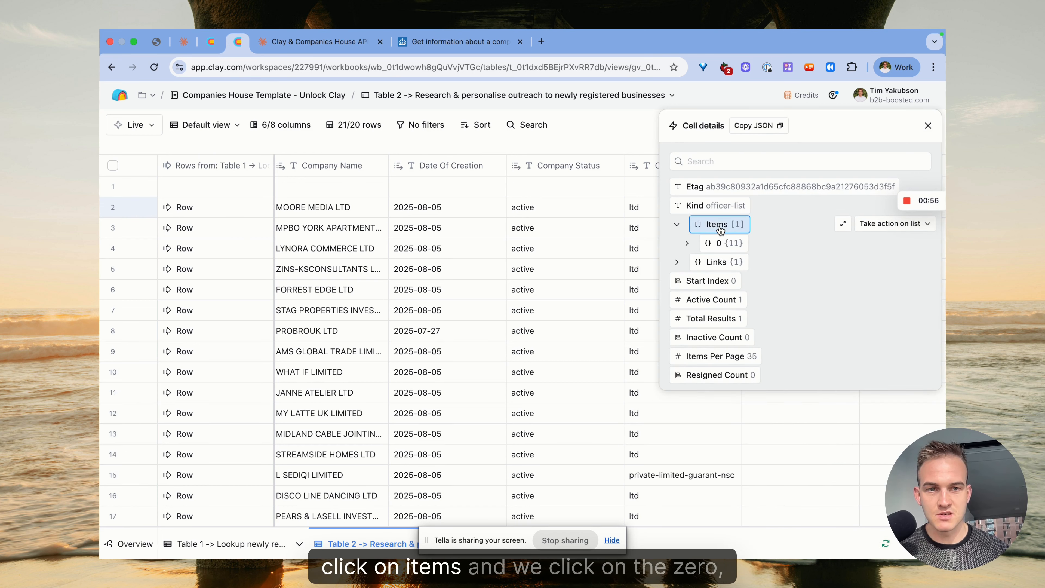
click(721, 244)
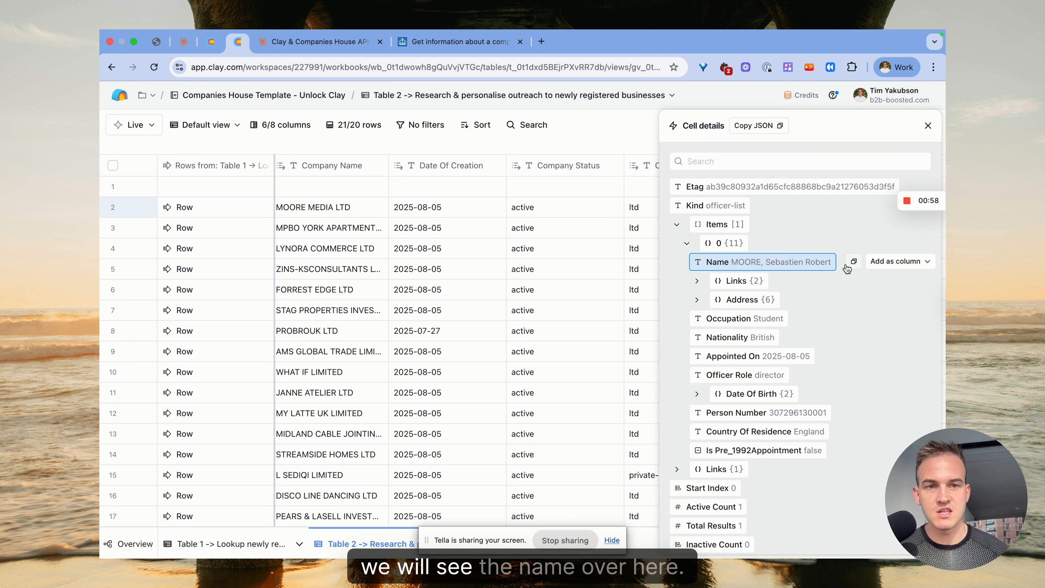
click(892, 262)
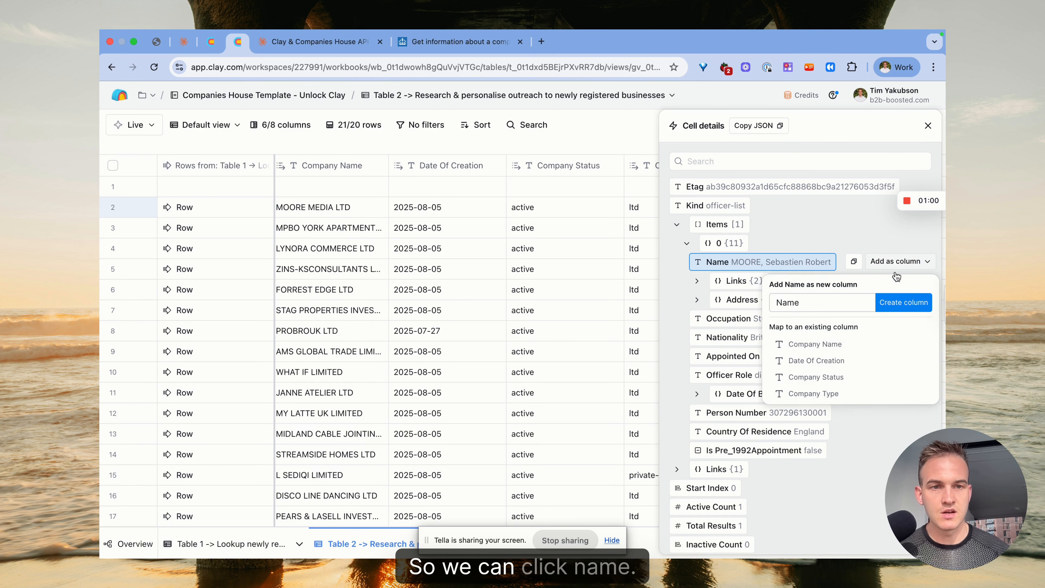
click(904, 300)
Examine the other director fields in the MOORE MEDIA LTD result, such as links, nationality and officer role
click(748, 281)
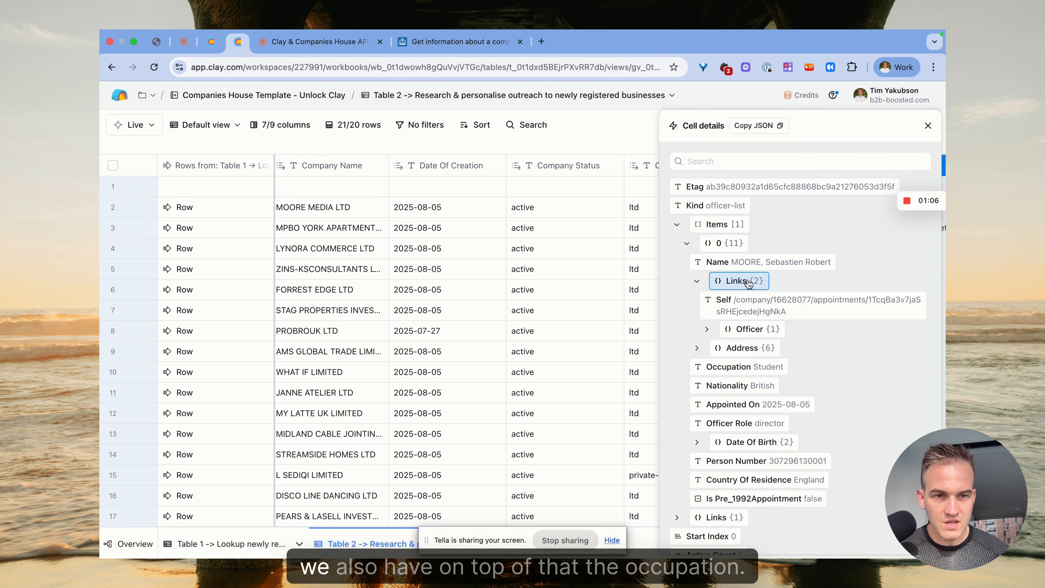
click(748, 282)
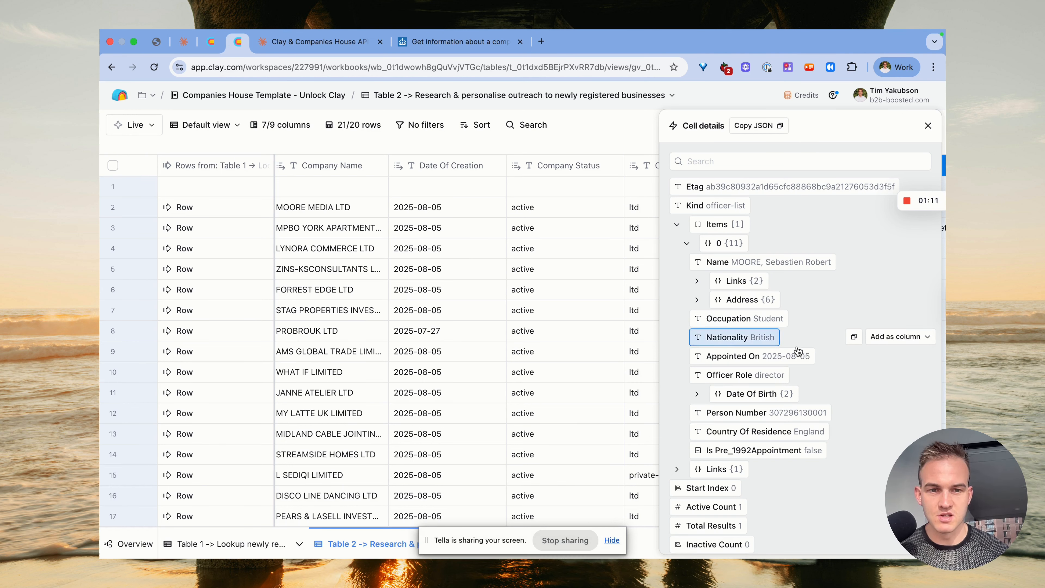
click(769, 399)
click(771, 400)
scroll(770, 401, down, 1)
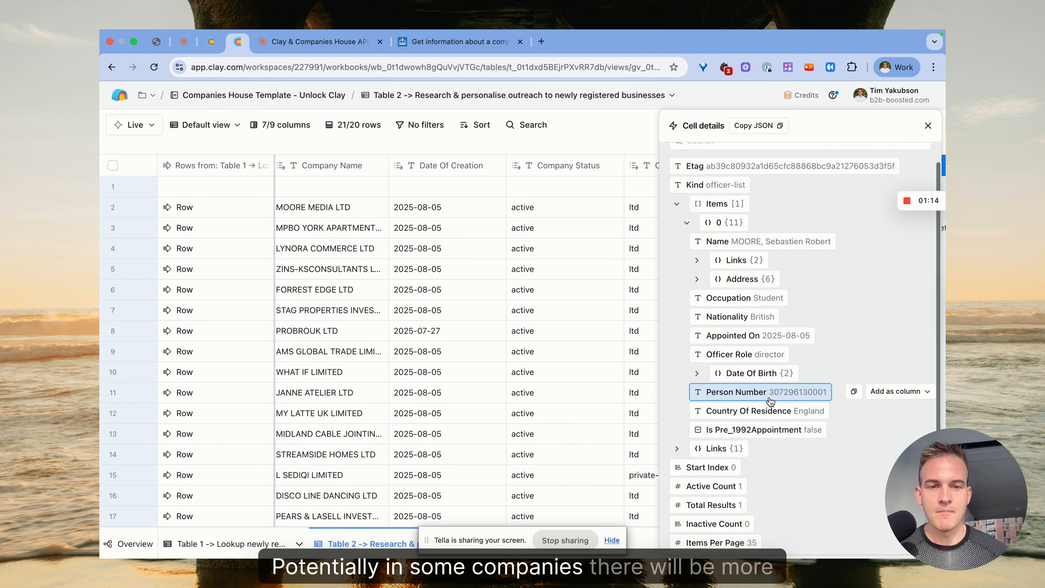
scroll(772, 400, up, 1)
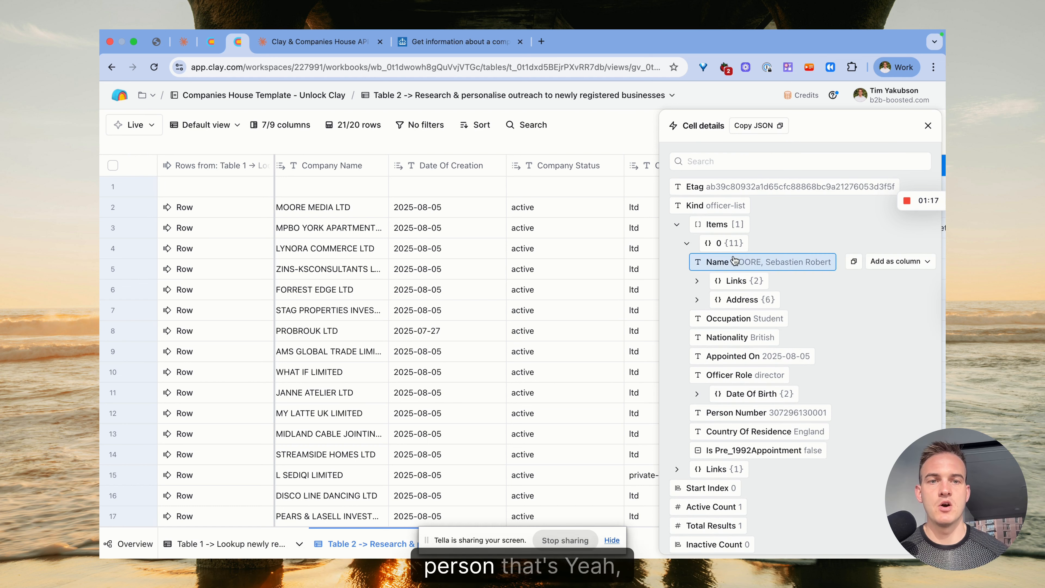
Search the cell details of the MOORE MEDIA LTD and MPBO YORK results for "name" to compare their directors
click(829, 164)
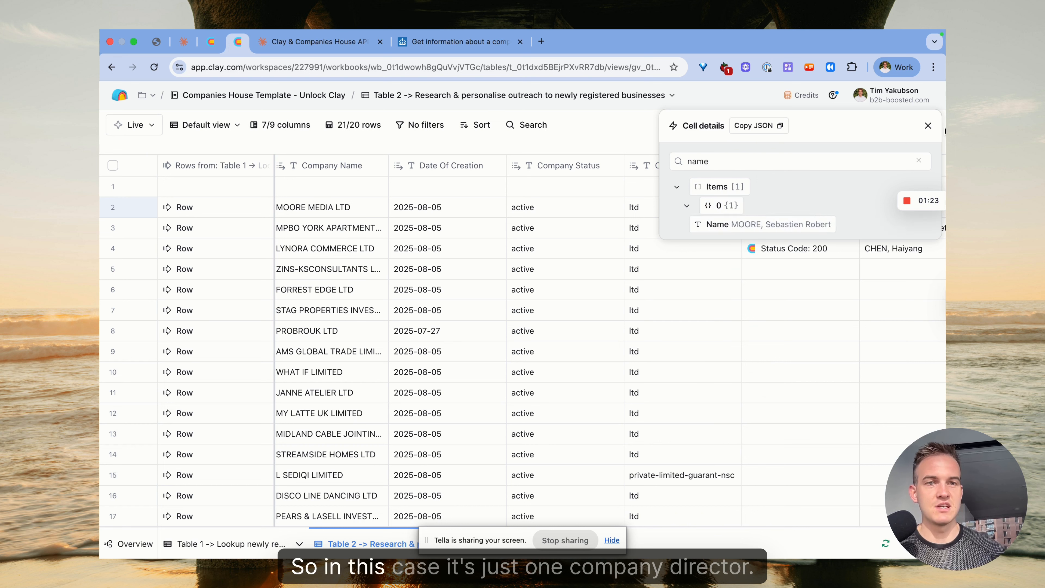
click(928, 125)
click(813, 237)
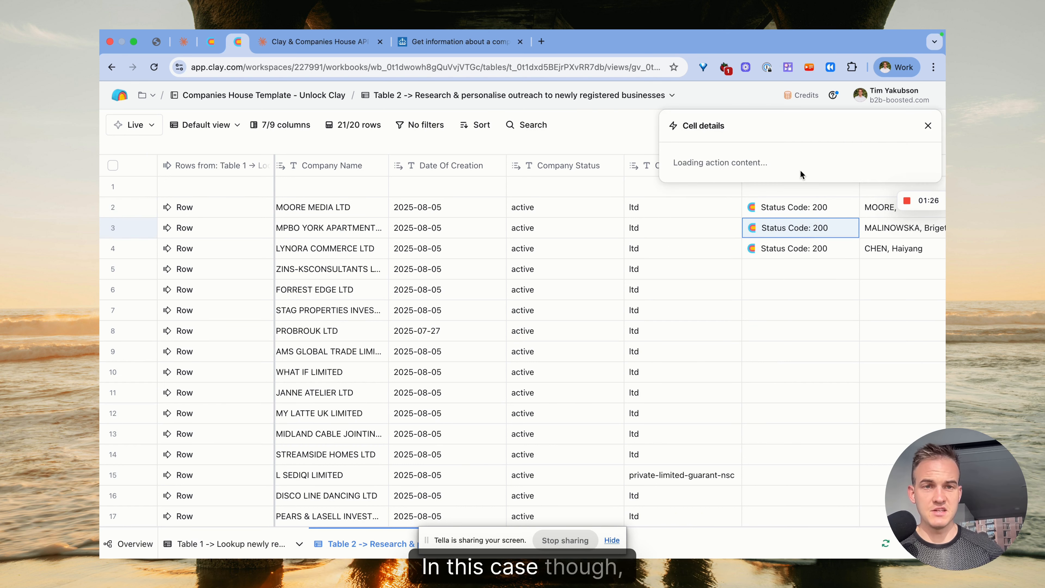
click(738, 162)
text(na)
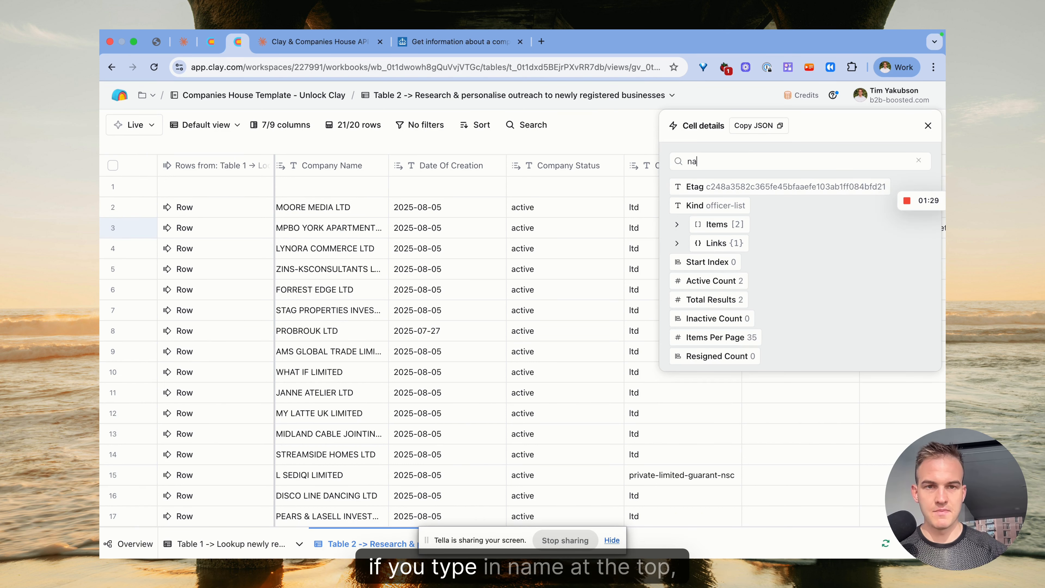
text(me)
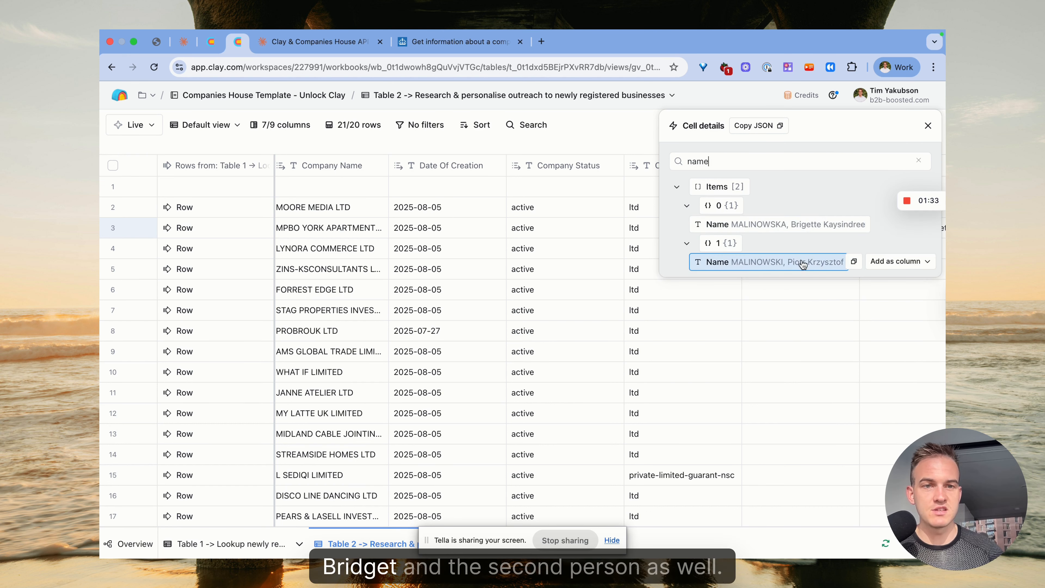
Add the Name field of the second item in the MPBO YORK result as a new column called "Company Director 2 Name"
click(889, 262)
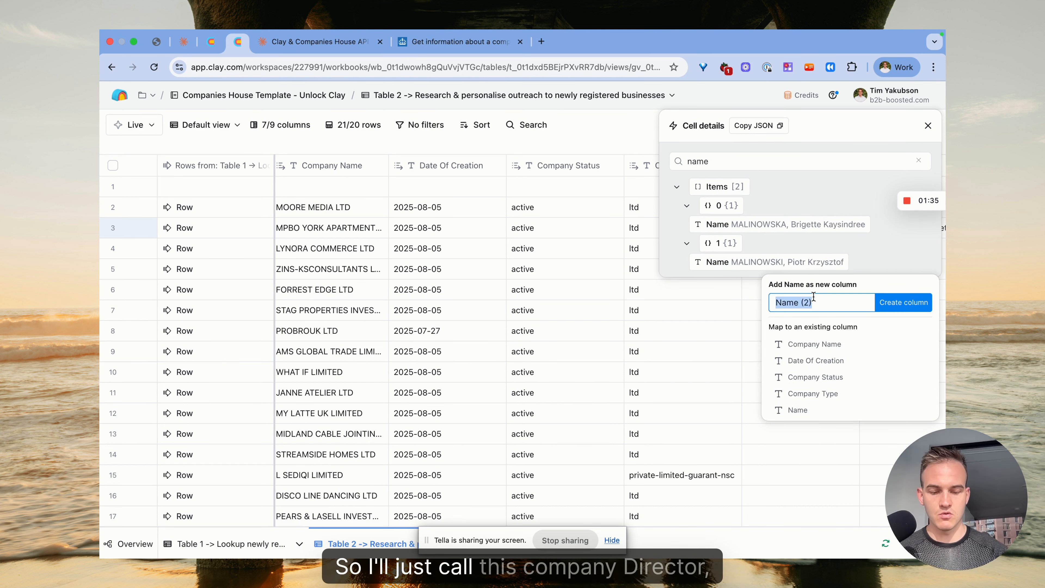
text(Company Director 2 N)
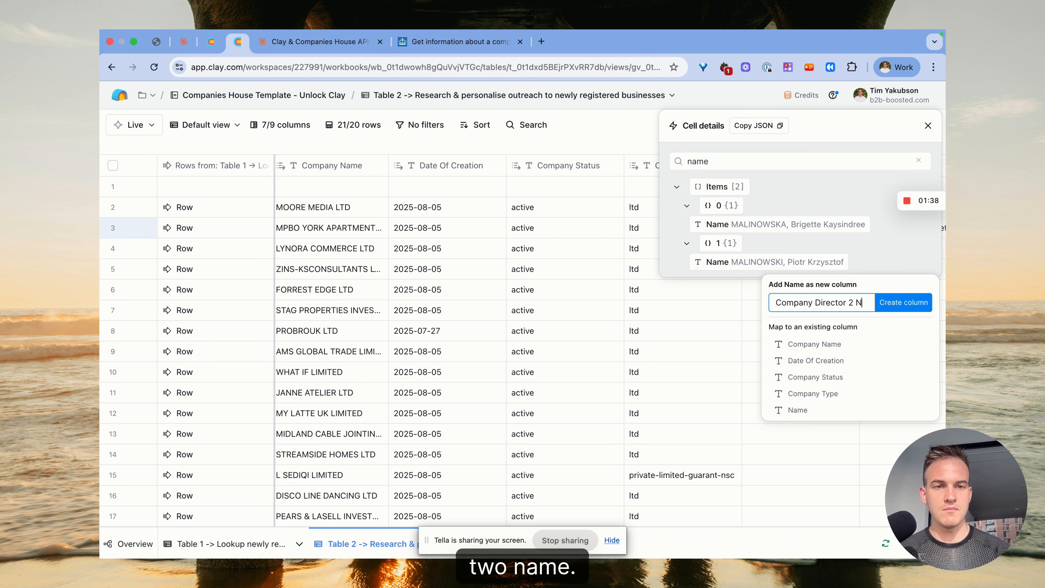
text(ame)
key(Return)
click(929, 125)
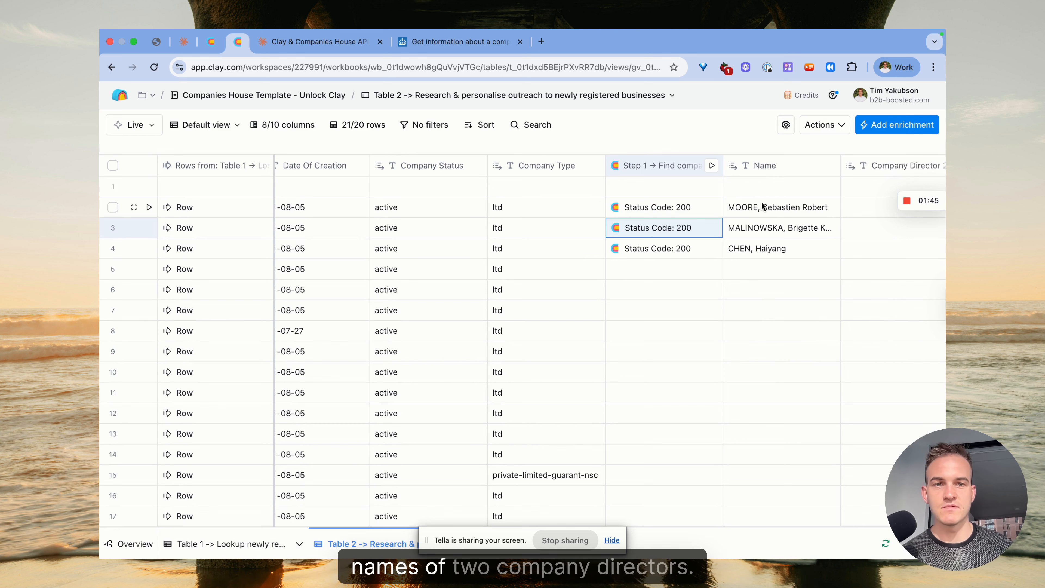
Rename the Name column to "Company Director 1 Name" and place it directly before the Company Director 2 Name column
click(767, 177)
scroll(812, 194, right, 3)
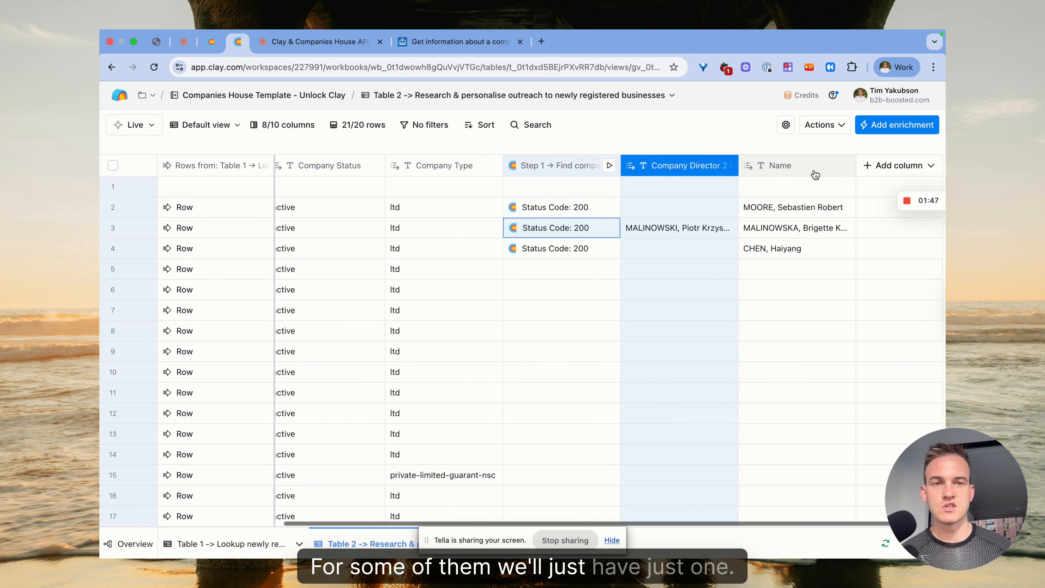
click(794, 164)
click(795, 192)
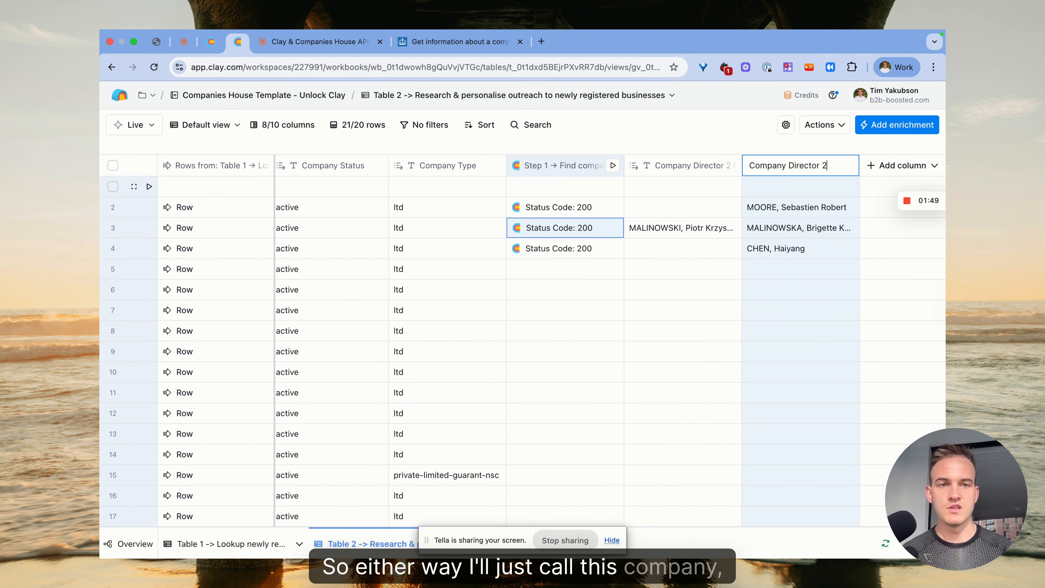
key(Return)
drag(795, 167, 715, 177)
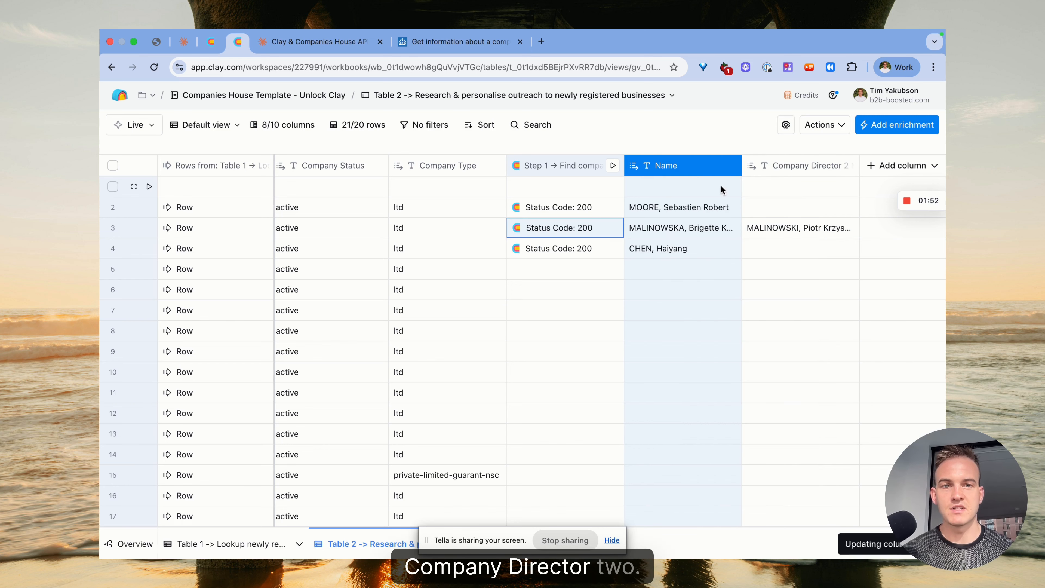
scroll(639, 173, left, 1)
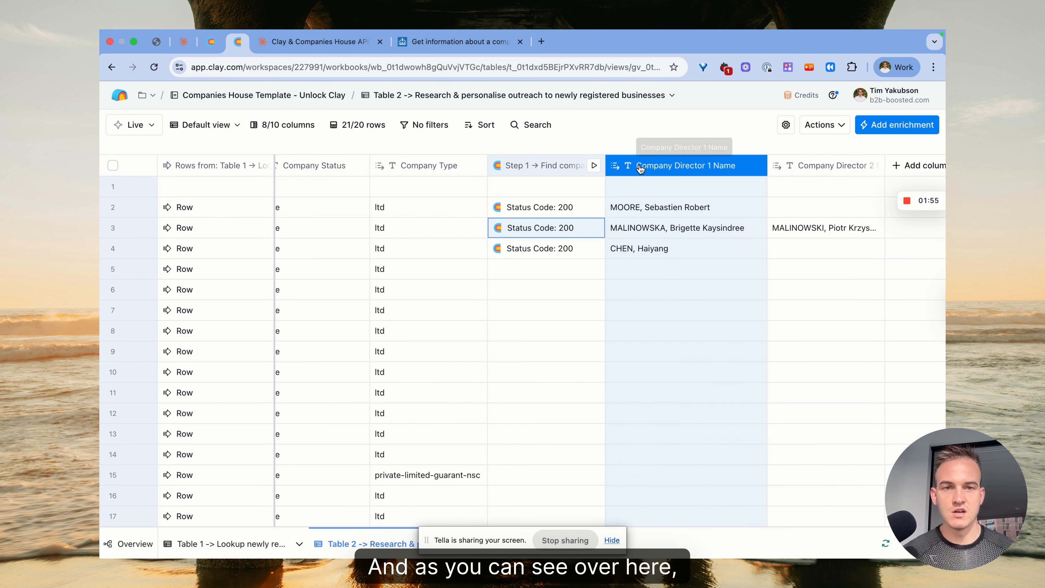
double_click(676, 169)
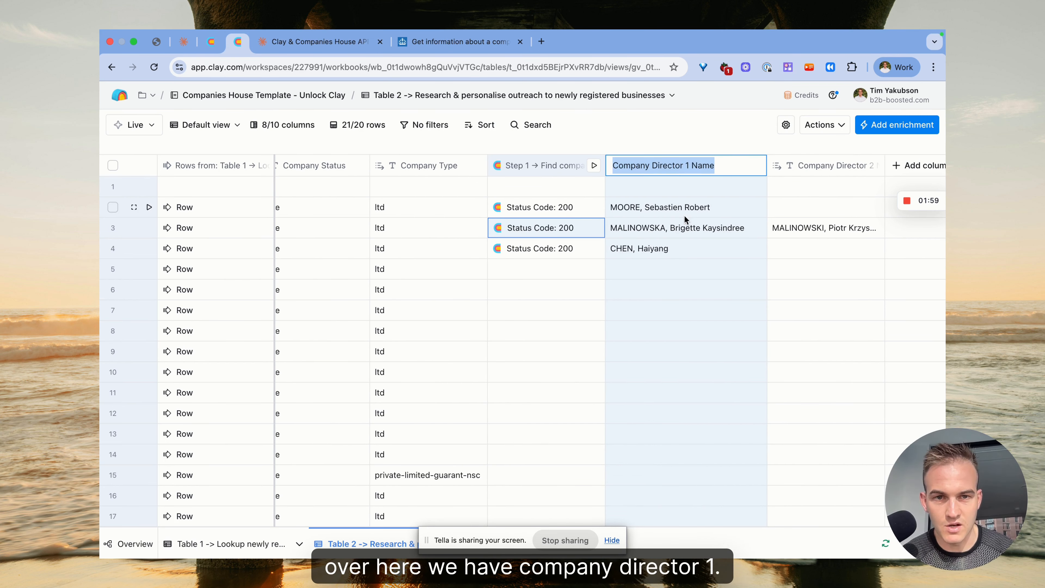
double_click(803, 227)
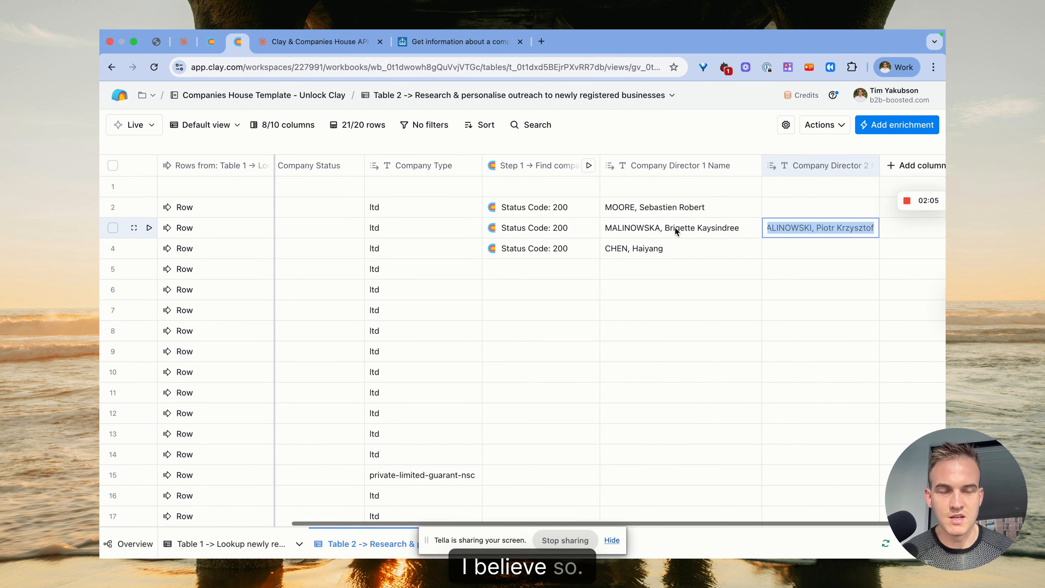
scroll(675, 227, right, 2)
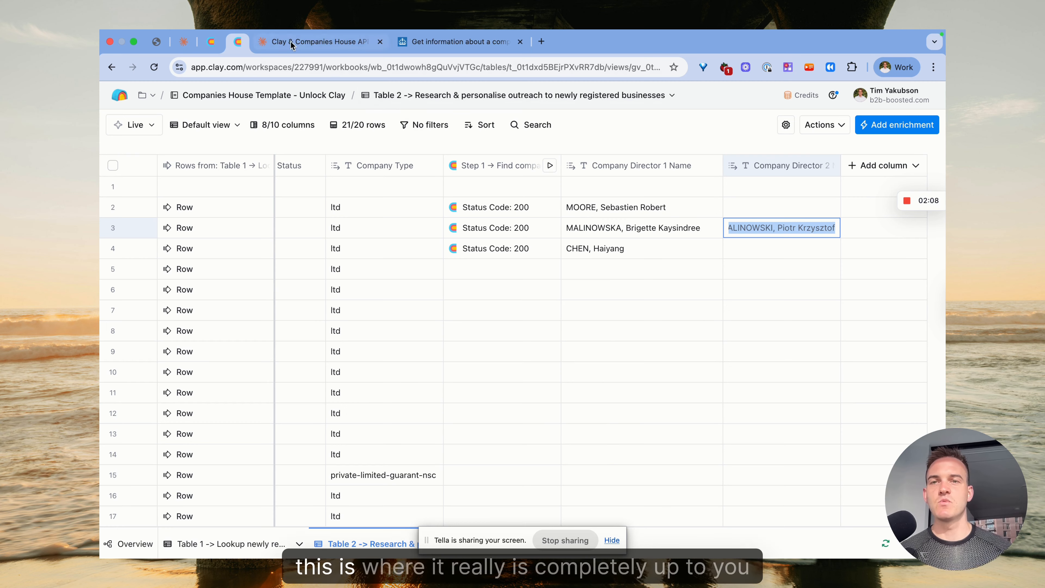
Read step 7 of the Claude guide, on finding company websites with Claygent, and return to the Clay table
click(313, 41)
scroll(455, 278, down, 6)
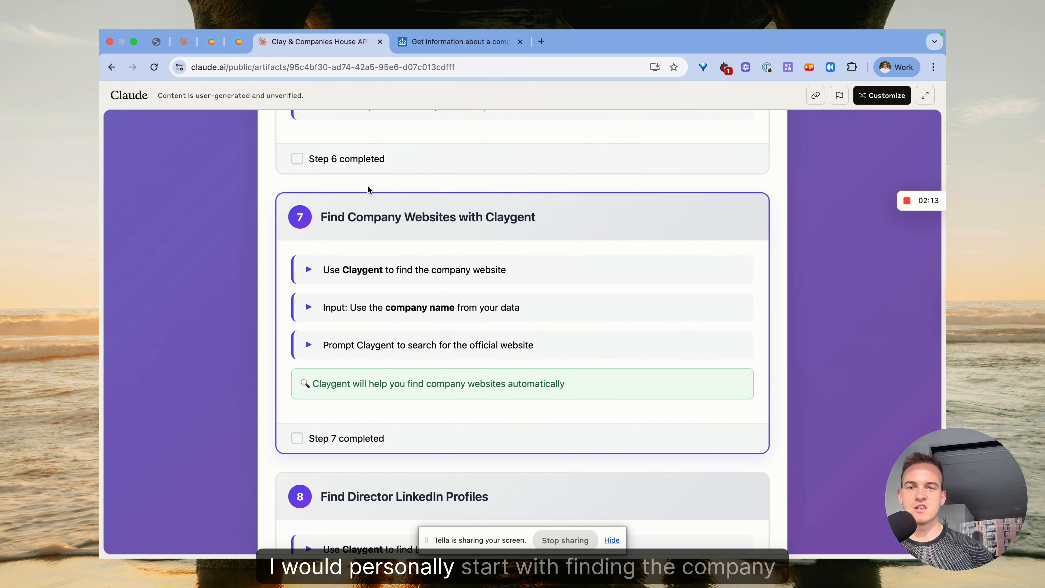
click(238, 40)
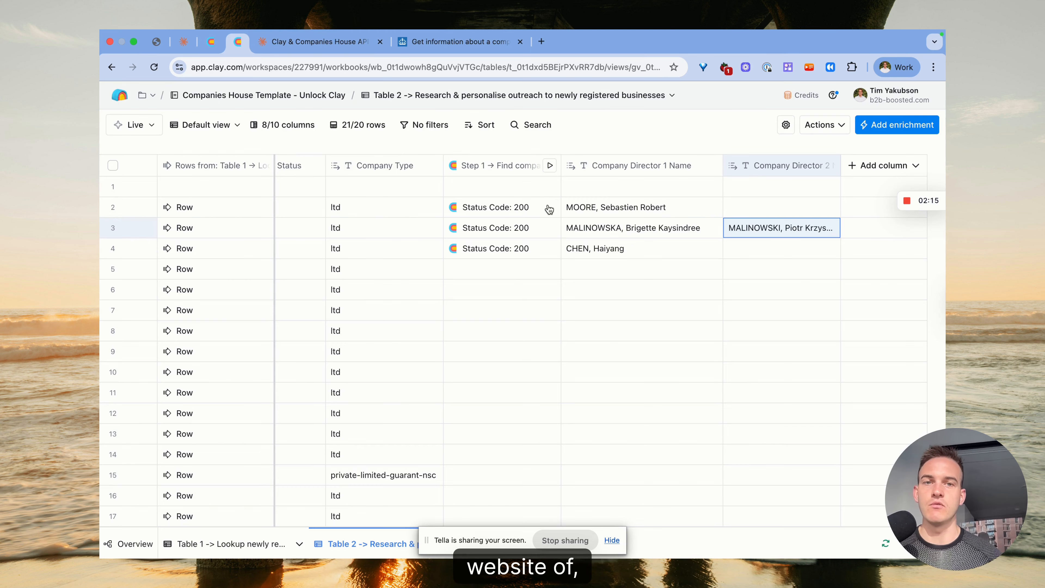
Search the enrichments for "claygent", add Claygent (AI Web Researcher) and open its configuration settings
click(875, 125)
text(cla)
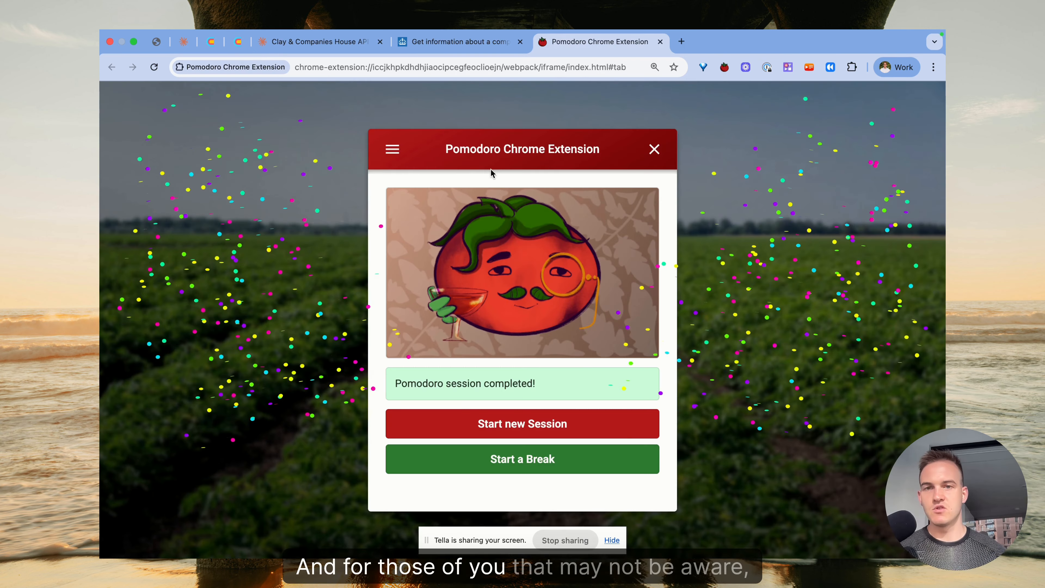
key(super+w)
click(236, 44)
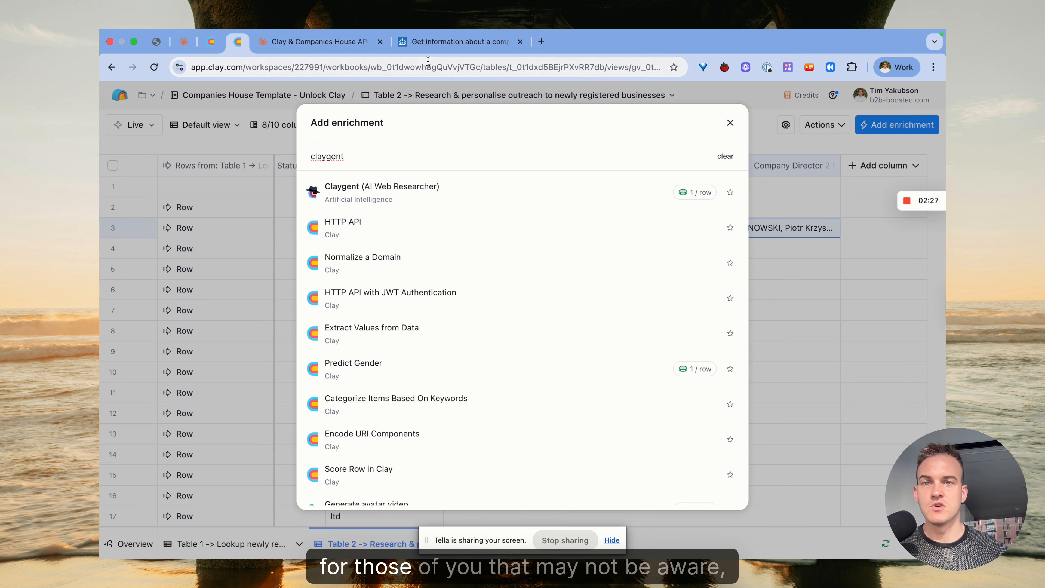
click(398, 198)
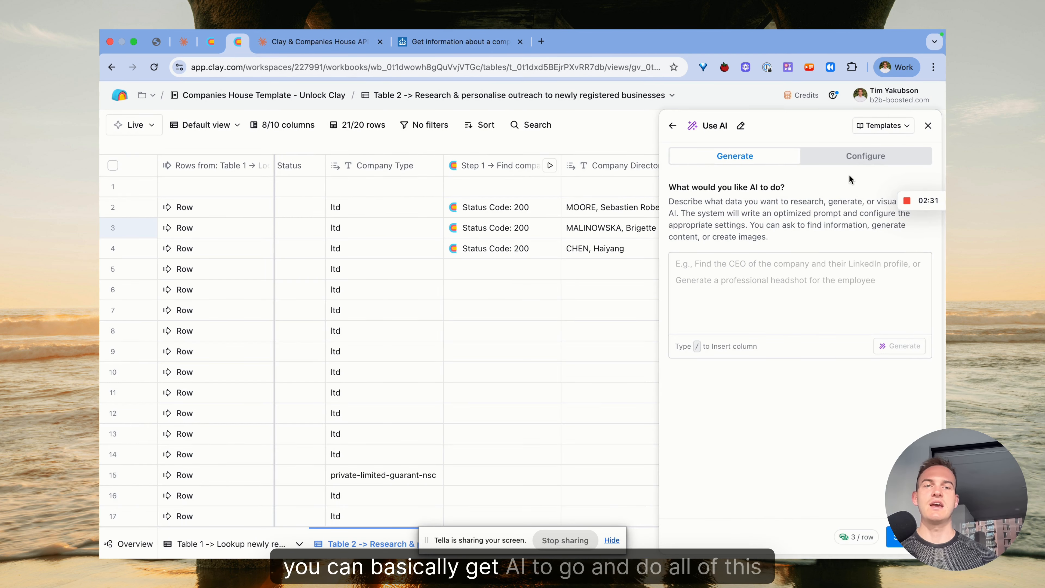
click(842, 165)
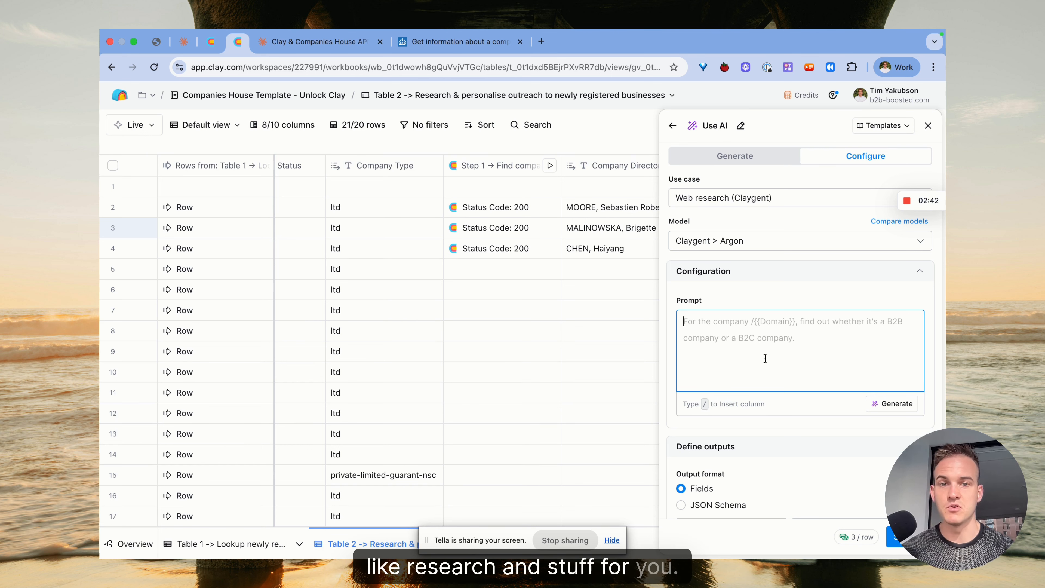
Write a prompt asking for the company's website URL based on its name and number, outputting just the website URL and nothing else
text(the in)
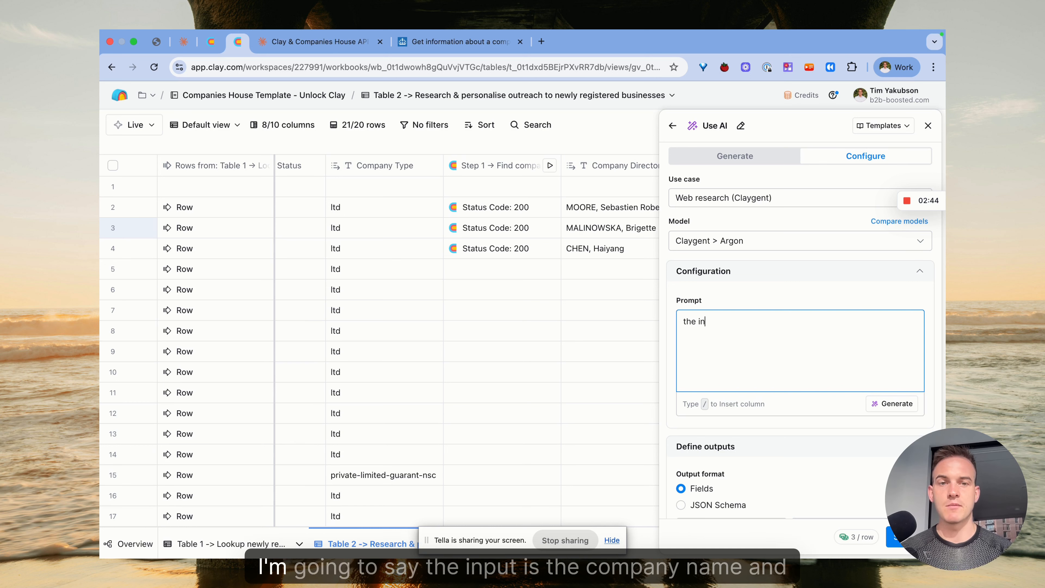
text(put is the compan)
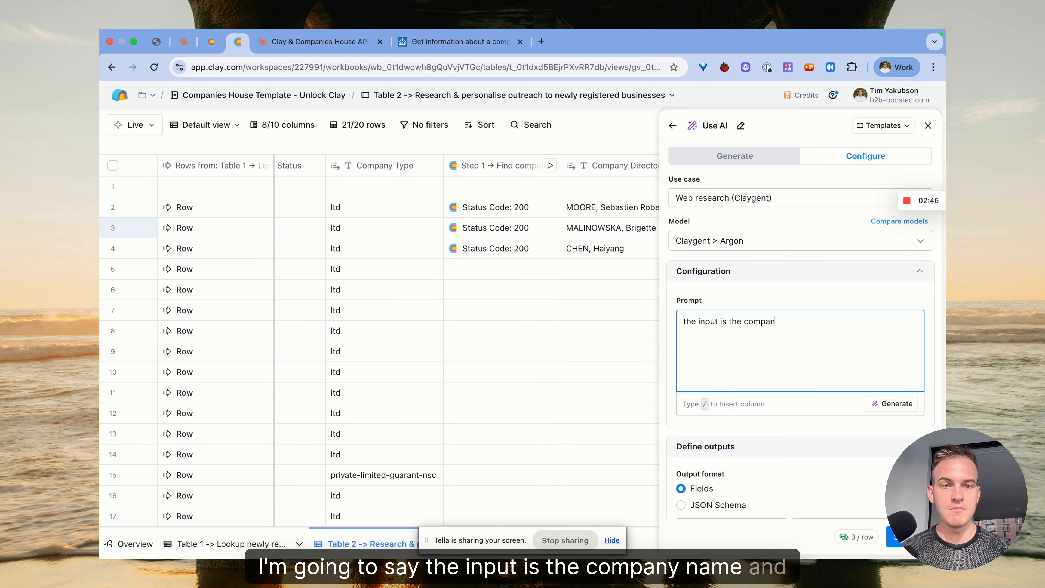
text(y name and the company number. based on )
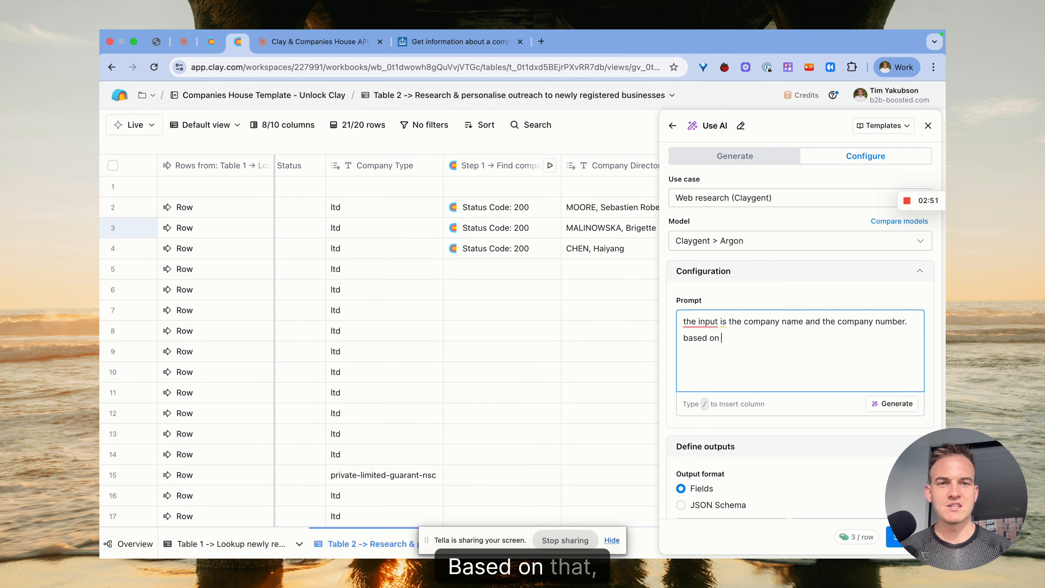
text(that, find me the company's website URL and outp)
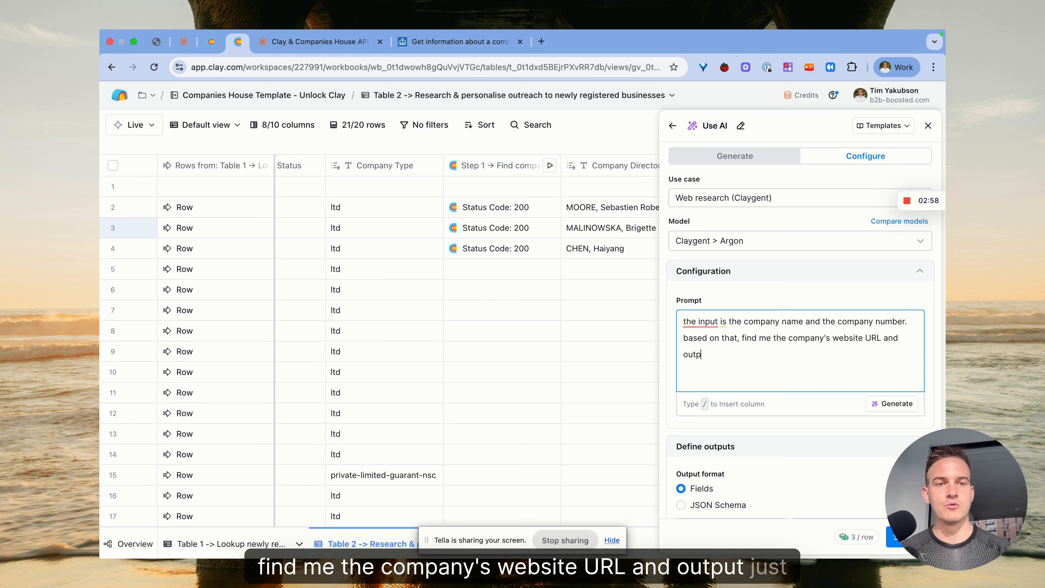
key(BackSpace)
key(BackSpace)
key(BackSpace)
key(BackSpace)
key(BackSpace)
text(just the)
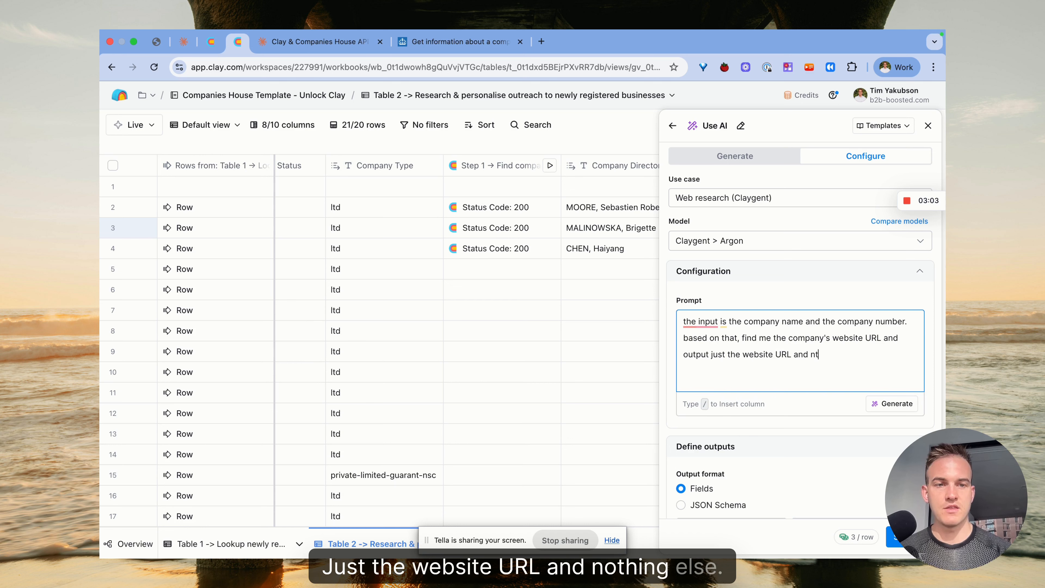
text( website URL and not)
key(BackSpace)
text(othing else.)
Add a separate instruction to the prompt: "If you don't find a website, leave the output blank."
key(Return)
key(Return)
text(If yoy )
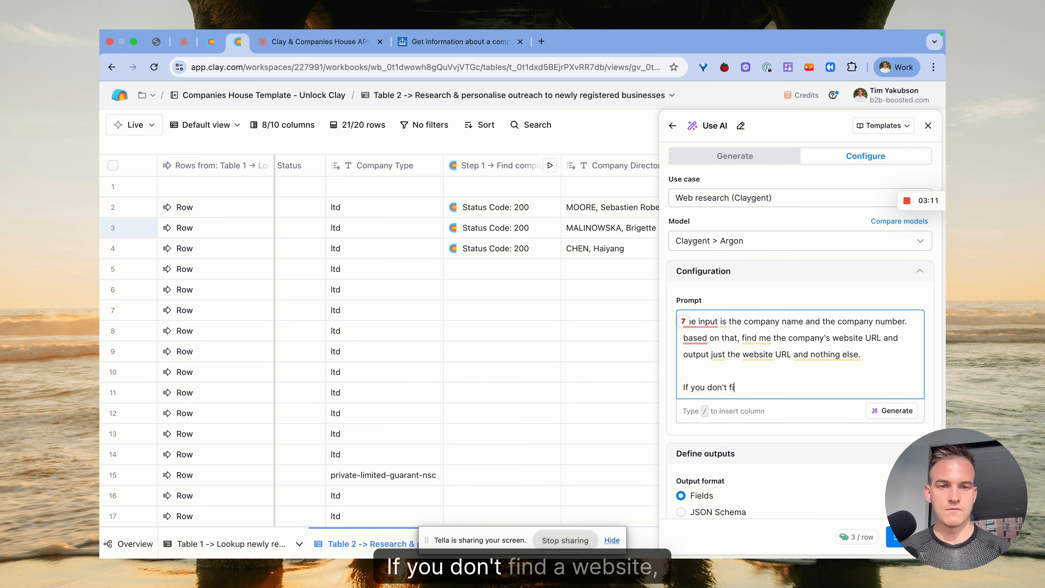
text(don't find a website, leave the out)
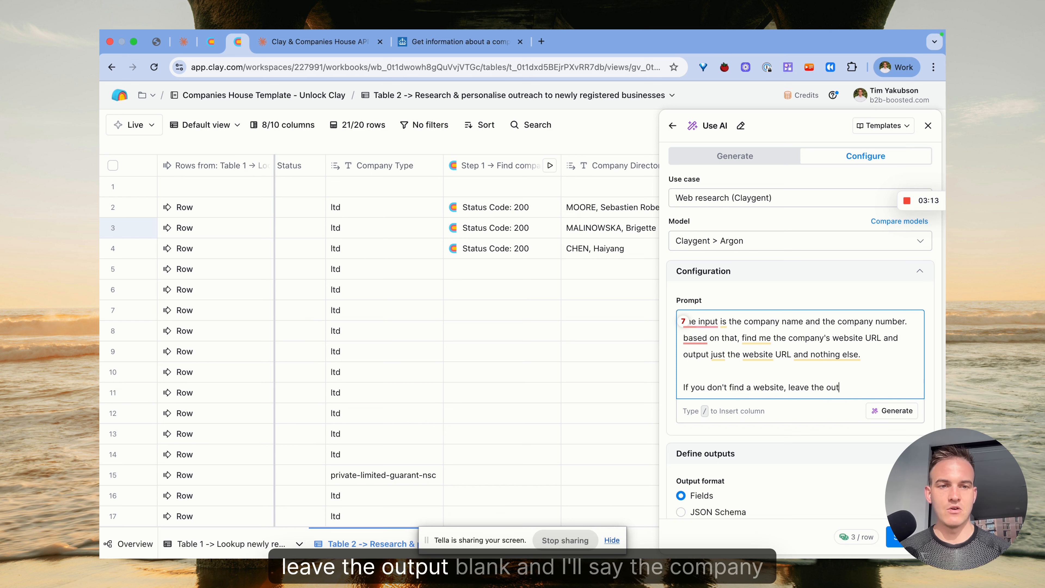
text(put blank.)
Add lines to the prompt for the company name and the company number, linked to the Company Name and company_number columns
key(Return)
key(Return)
text(the com)
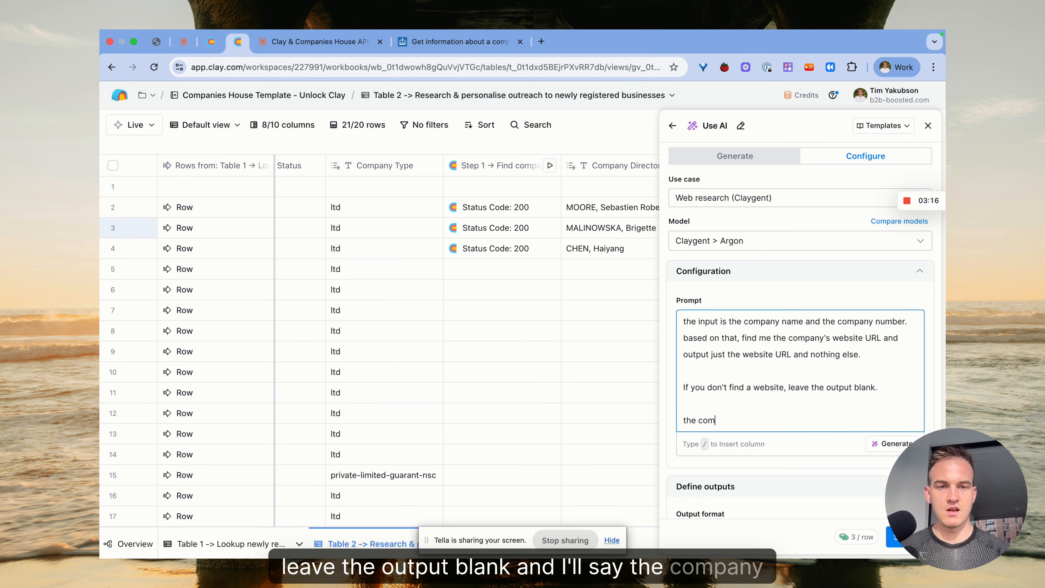
text(pany name: Company Name)
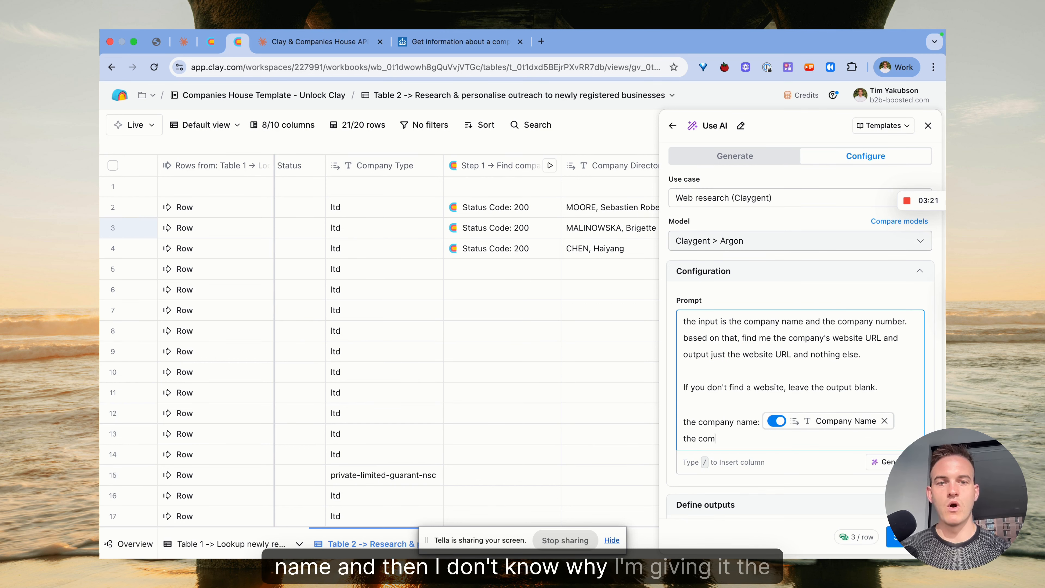
text(company number:)
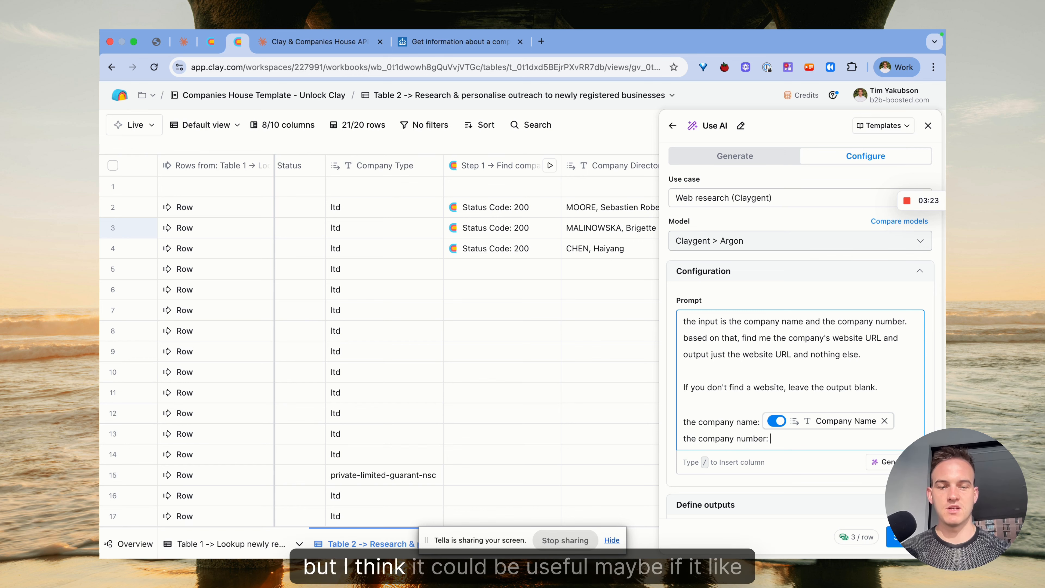
text( /n)
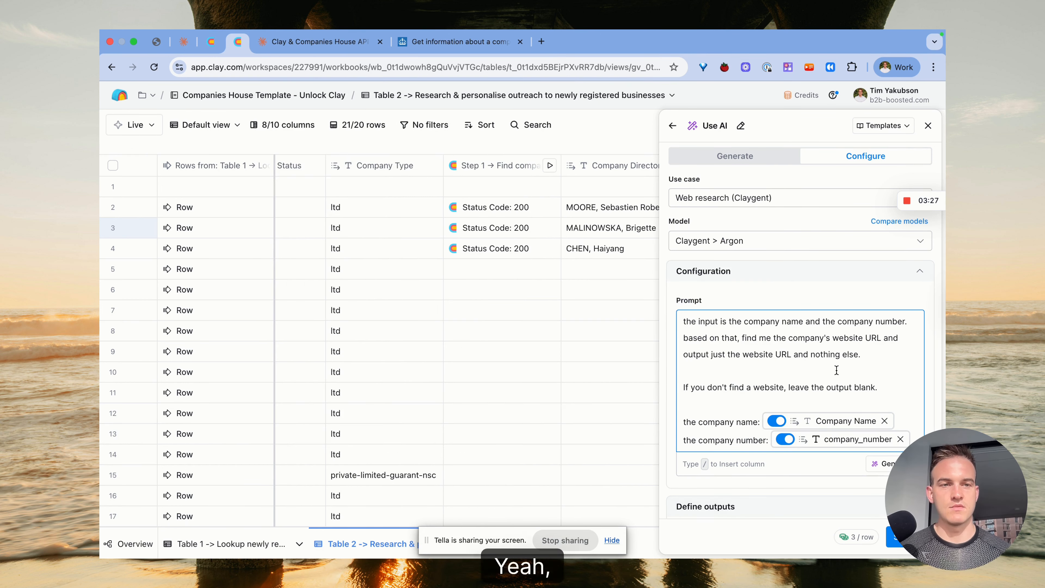
Save the Claygent enrichment as a new column without running it on any rows
scroll(837, 369, down, 3)
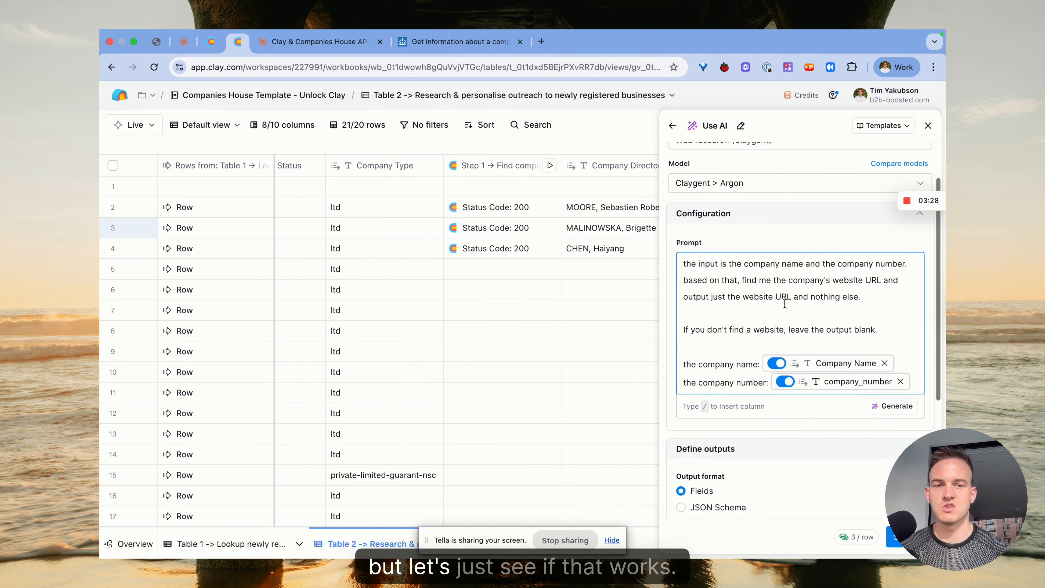
click(897, 537)
click(740, 509)
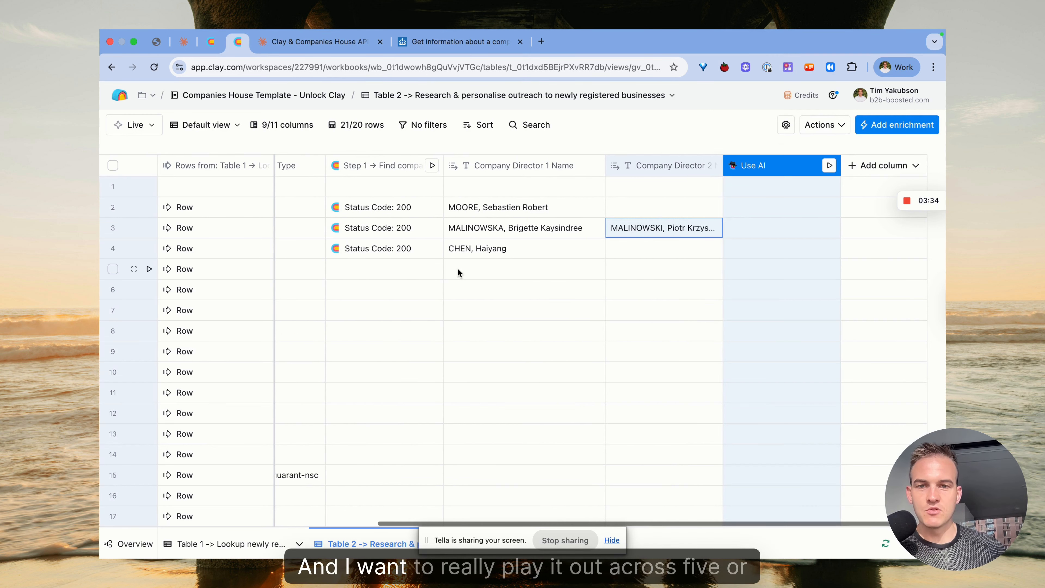
Run the Step 1 company director enrichment for rows 5 to 8
click(434, 270)
click(435, 290)
click(434, 311)
click(435, 330)
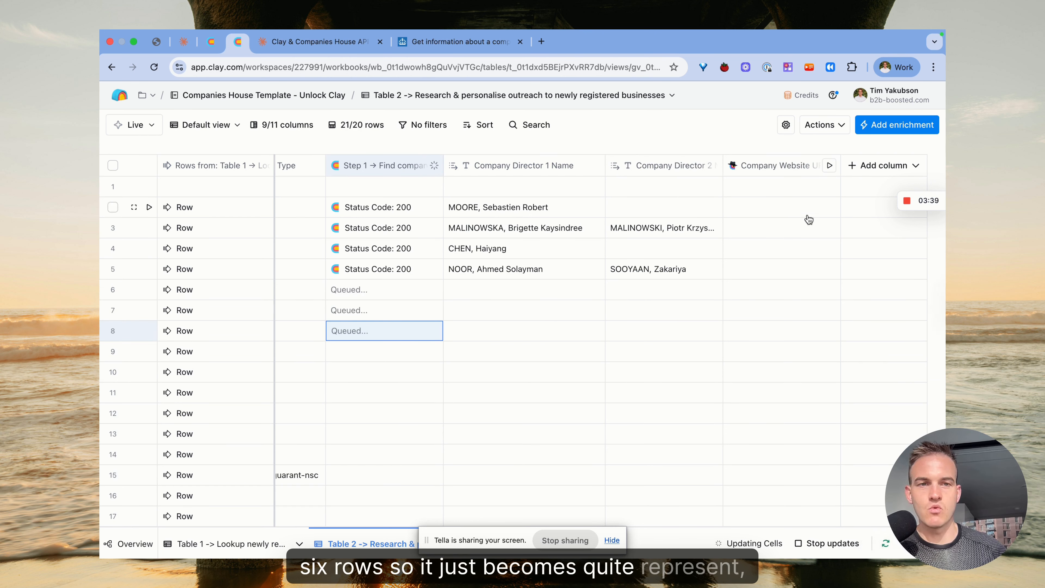
Run the Company Website URL enrichment for rows 2 to 8
click(830, 208)
click(830, 228)
click(831, 248)
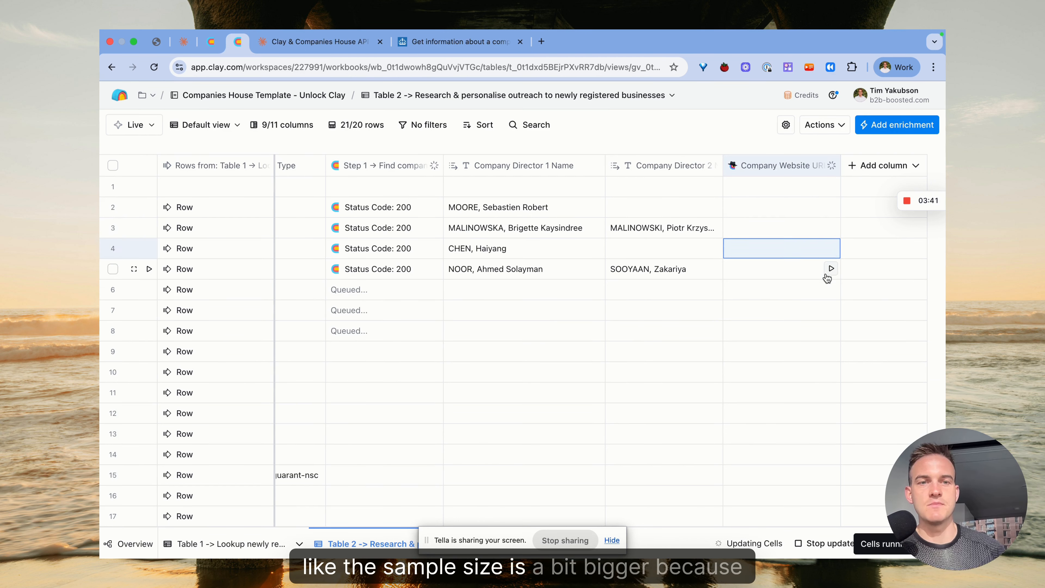
click(830, 270)
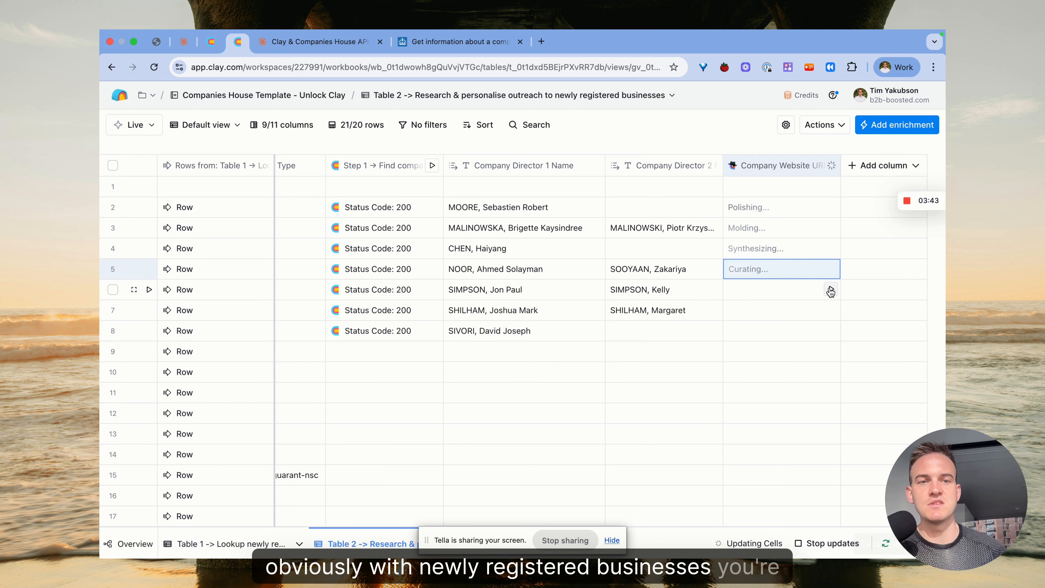
click(831, 290)
click(831, 310)
click(830, 330)
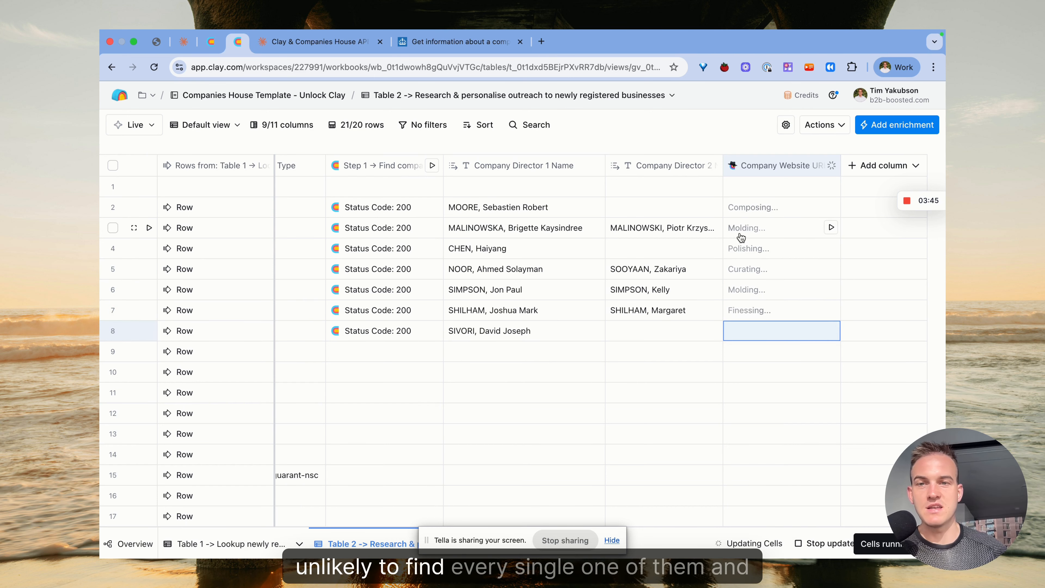
Delete the empty first row from Table 2 and confirm the deletion
scroll(691, 231, left, 2)
click(113, 186)
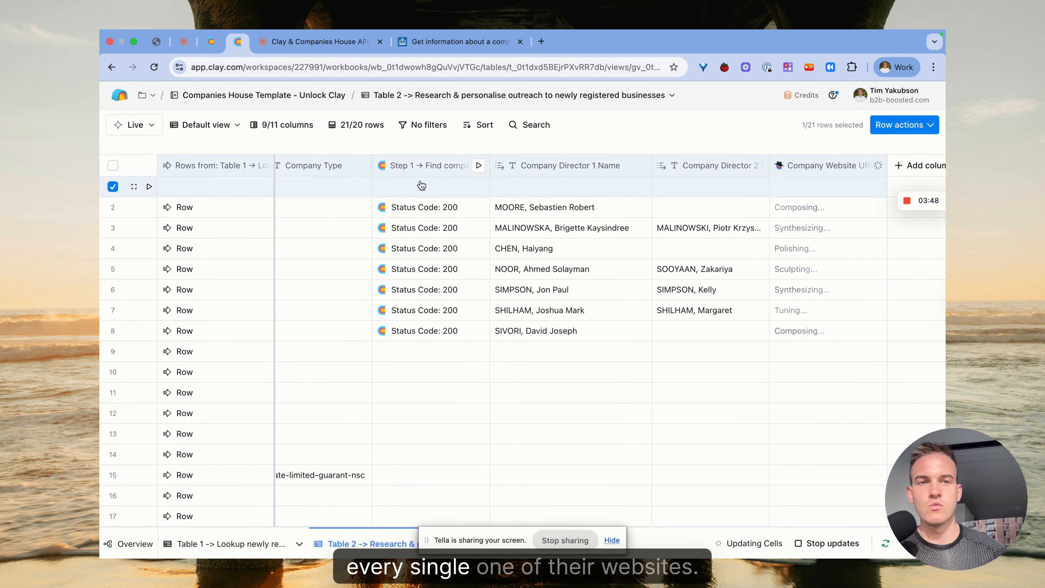
click(905, 125)
click(817, 209)
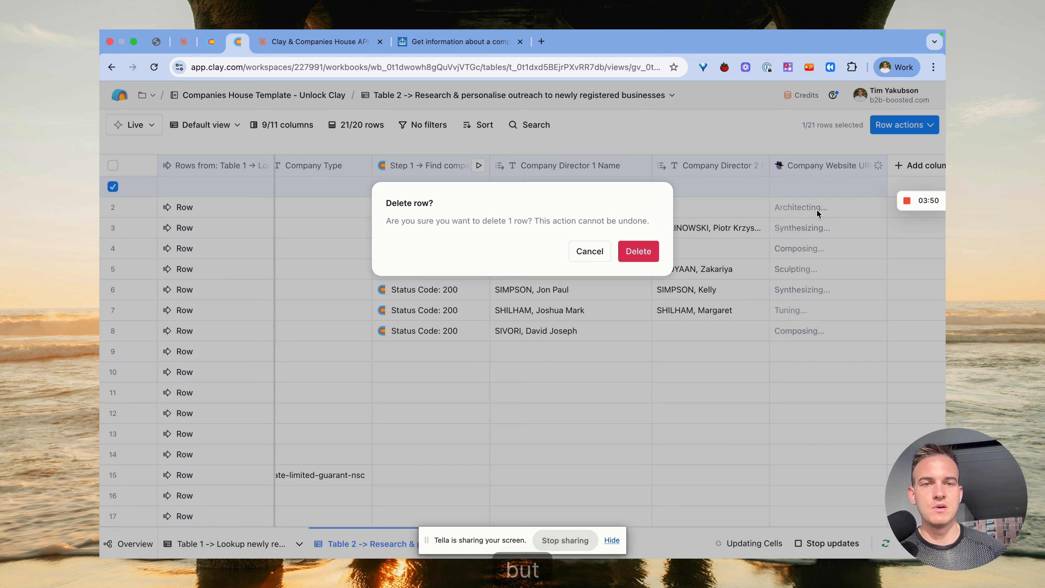
click(654, 256)
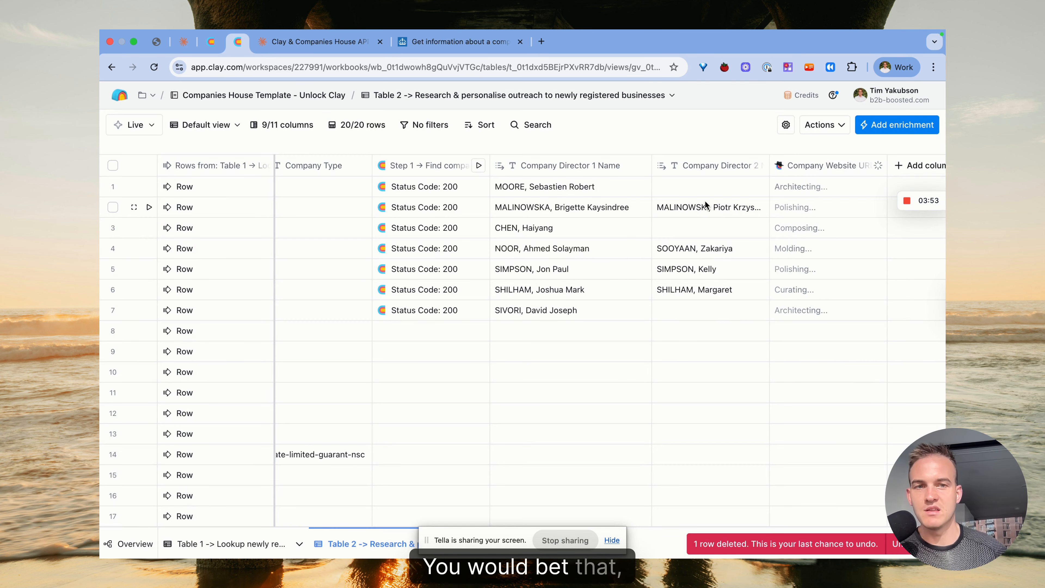
Rename the Company Website URL column as "Step 2 → Find website of company"
scroll(705, 200, right, 2)
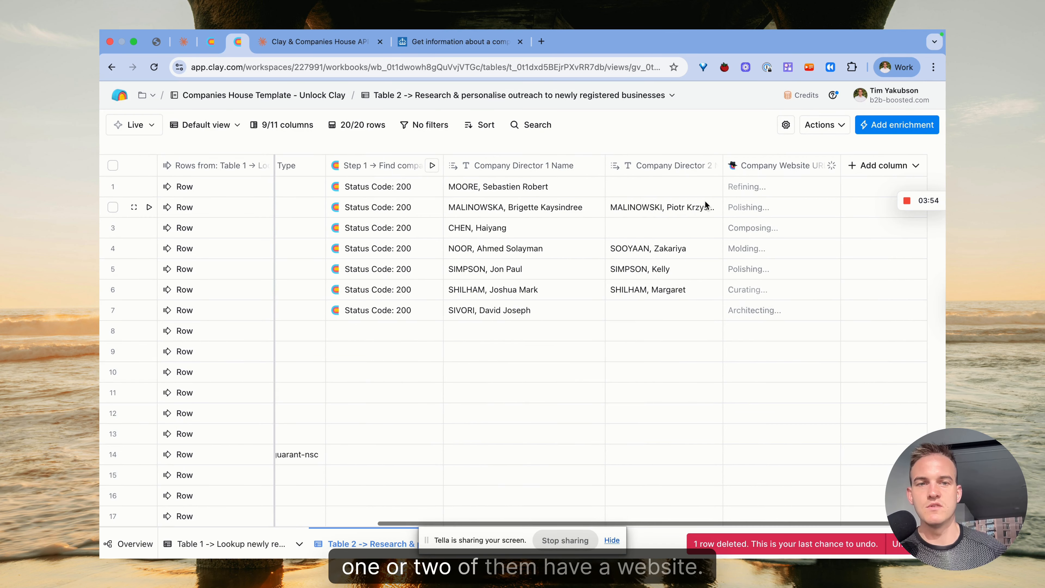
click(773, 165)
click(758, 189)
text(Step 2 → Find web)
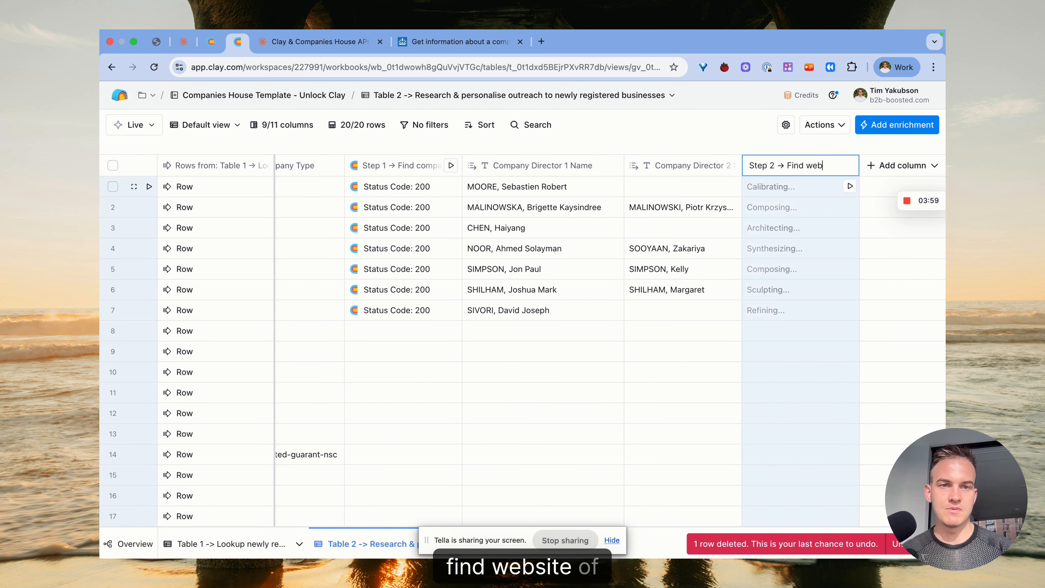
text(site of company)
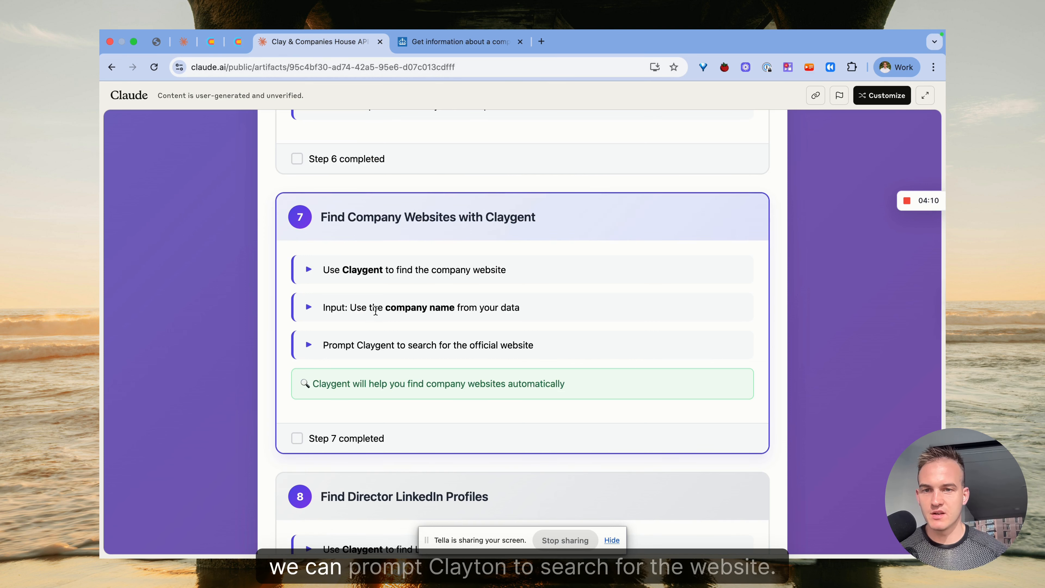
In the Claude setup guide, mark Step 7, Find Company Websites with Claygent, as completed
drag(358, 344, 492, 360)
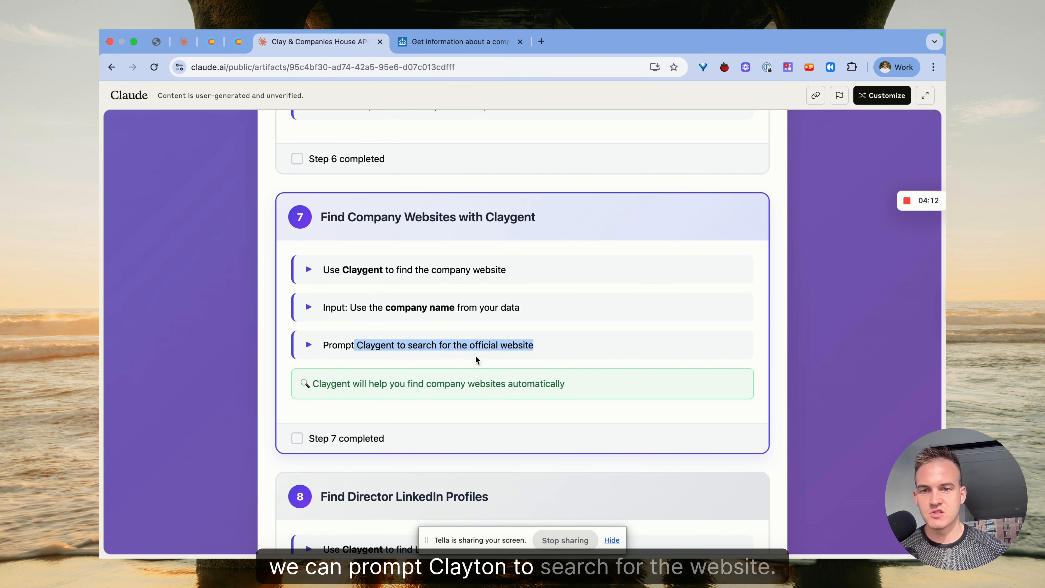
click(296, 438)
scroll(350, 383, down, 6)
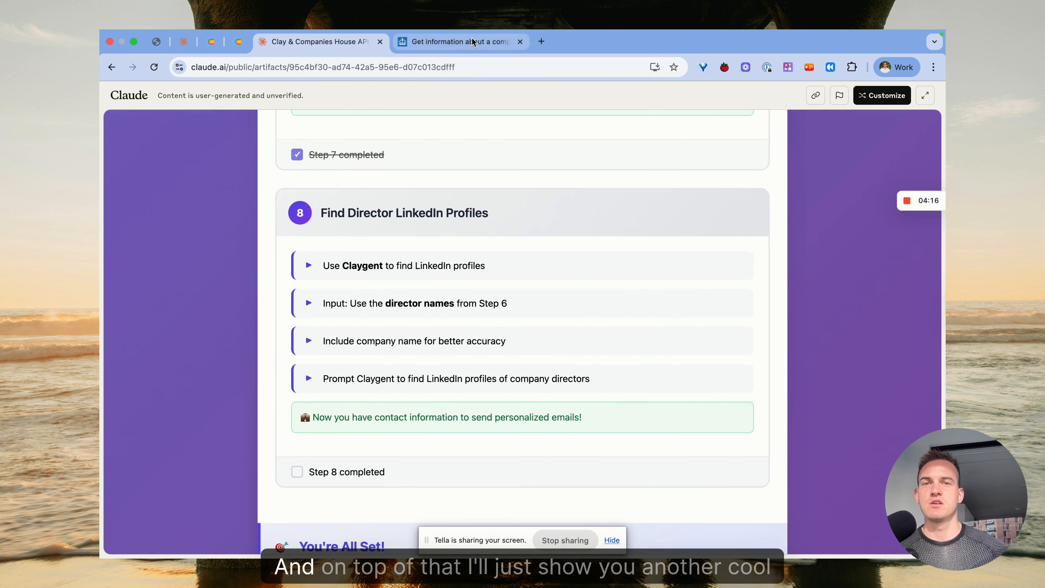
Return to Clay's Table 2, add a Claygent (AI Web Researcher) enrichment and switch it to manual configuration
click(237, 42)
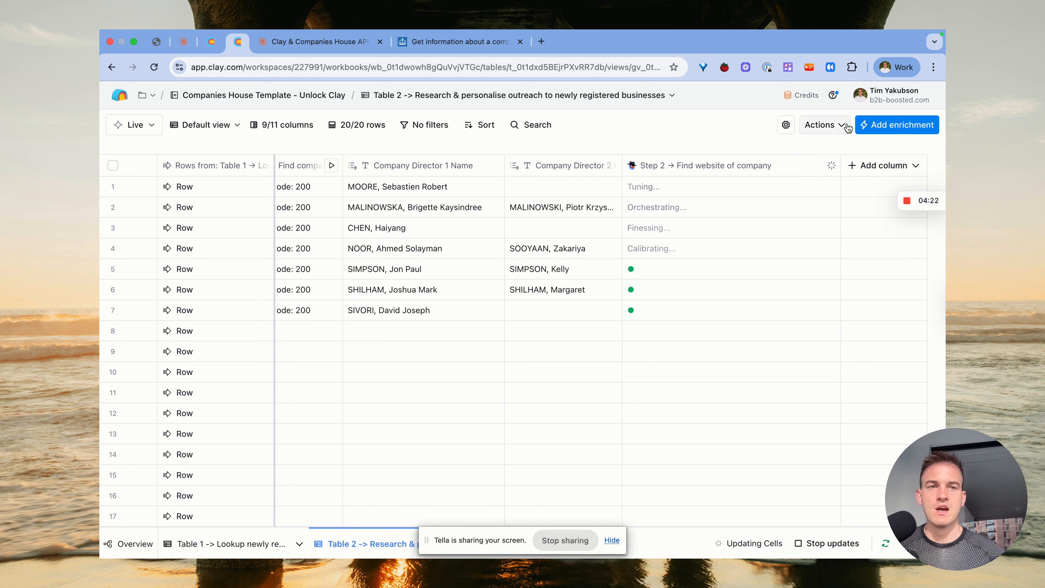
click(880, 126)
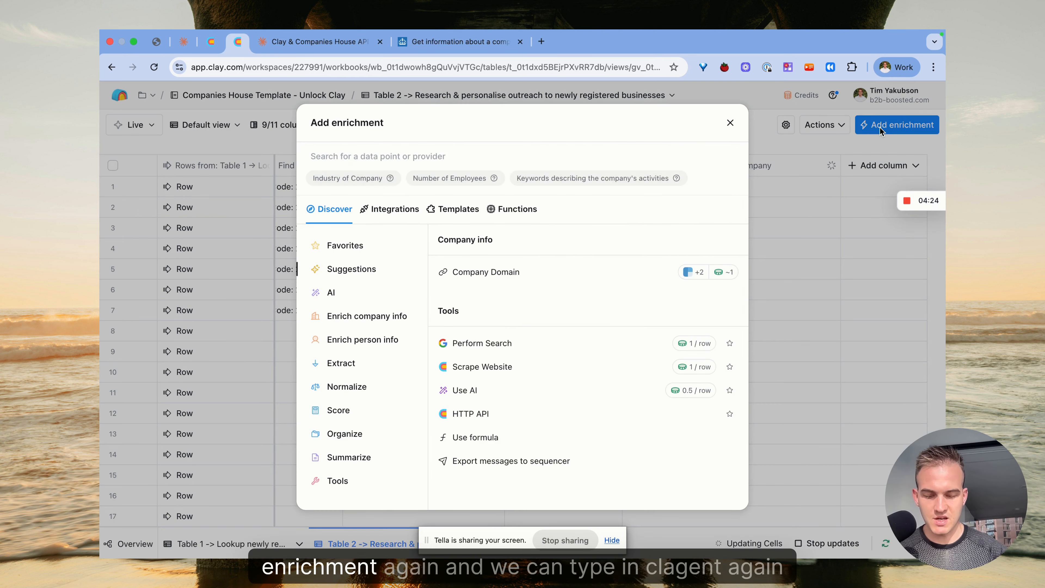
text(claygent)
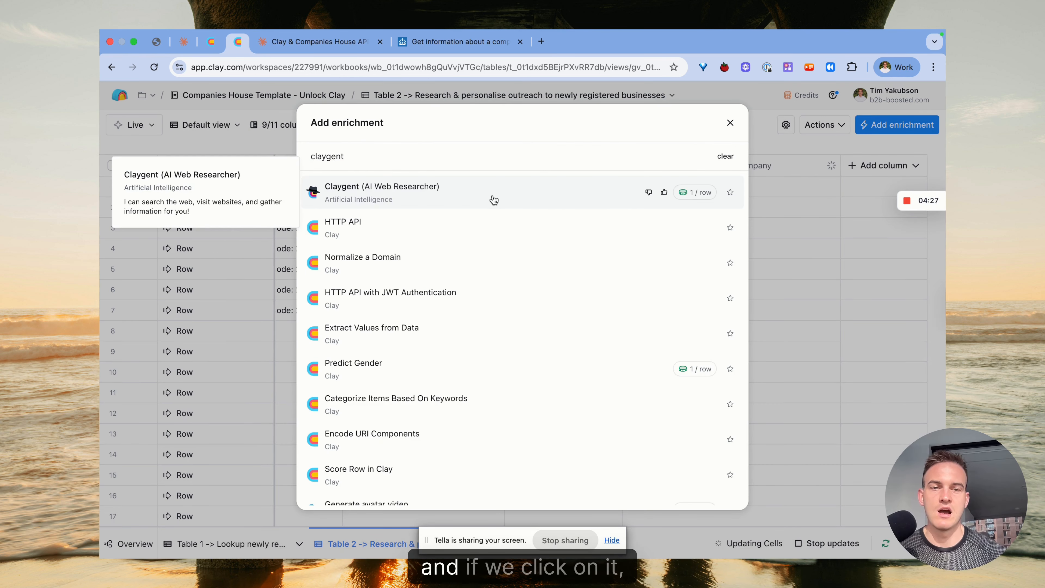
click(494, 201)
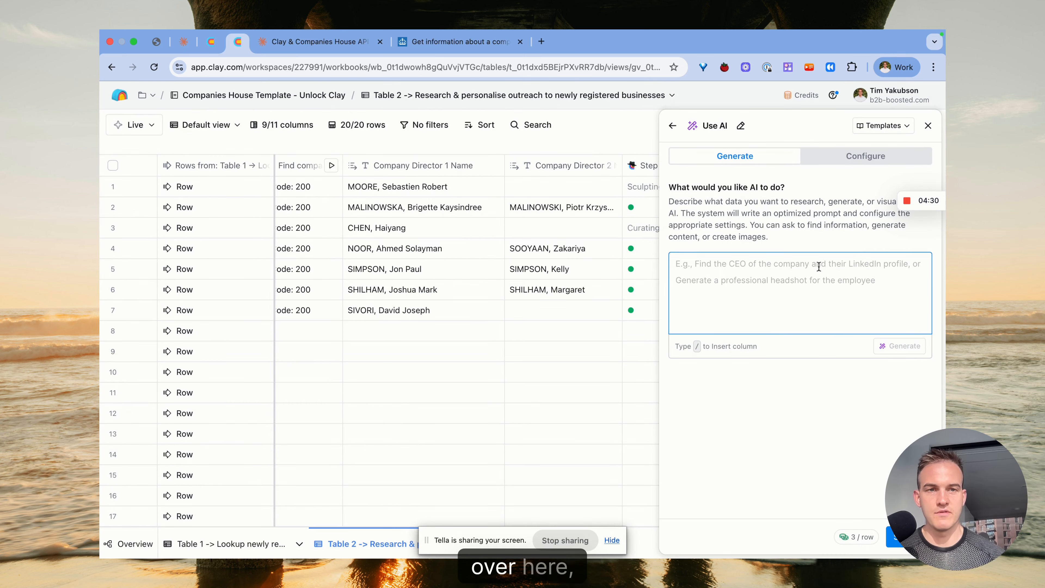
click(845, 158)
Write the prompt "find me the linkedin profile of Company Director 1 Name, who is a director at Company Name", linking both column names
click(795, 345)
text(find )
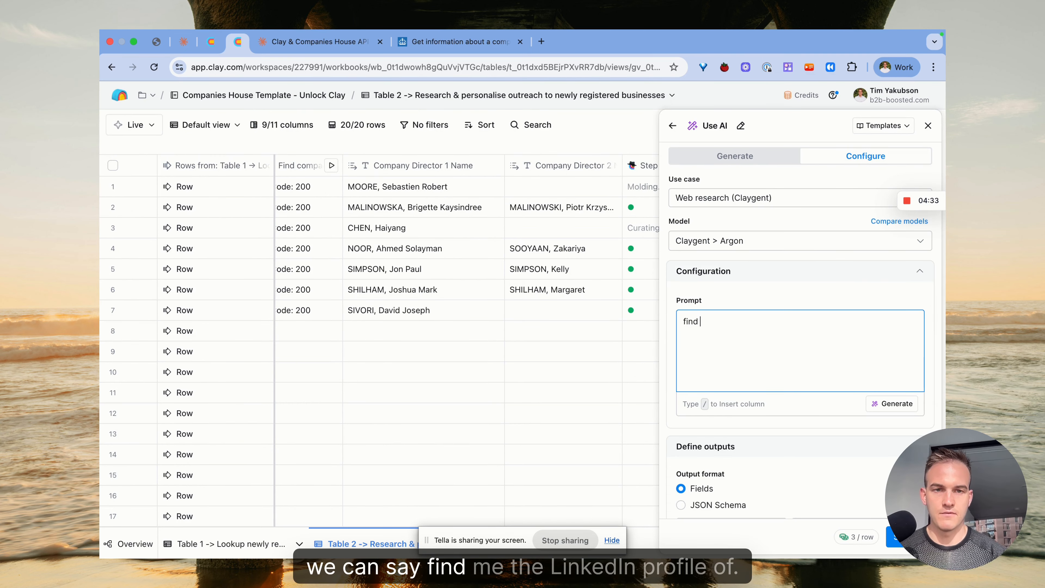
text(me the linkedin profil)
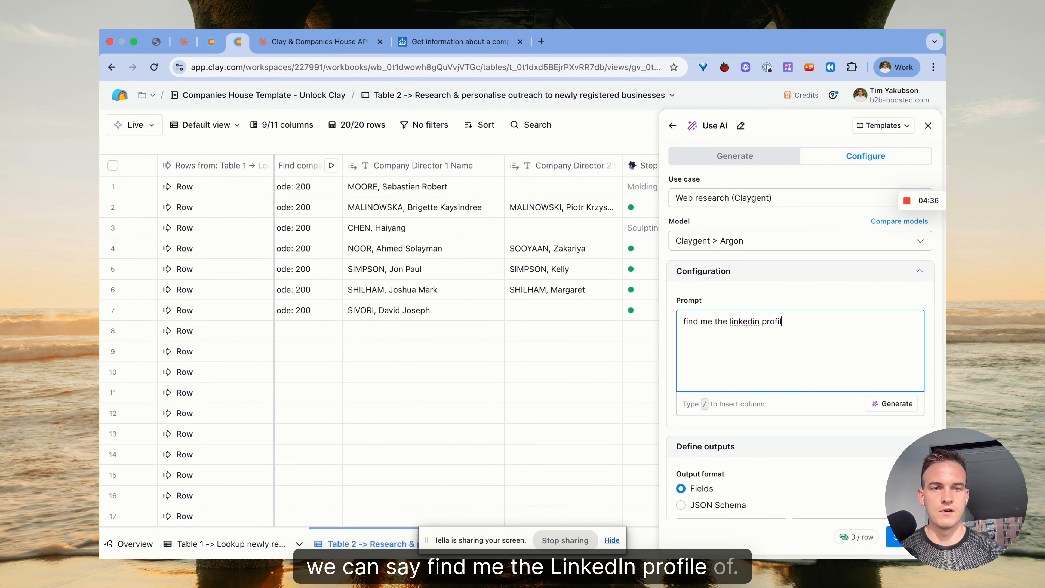
text(e of /)
click(745, 508)
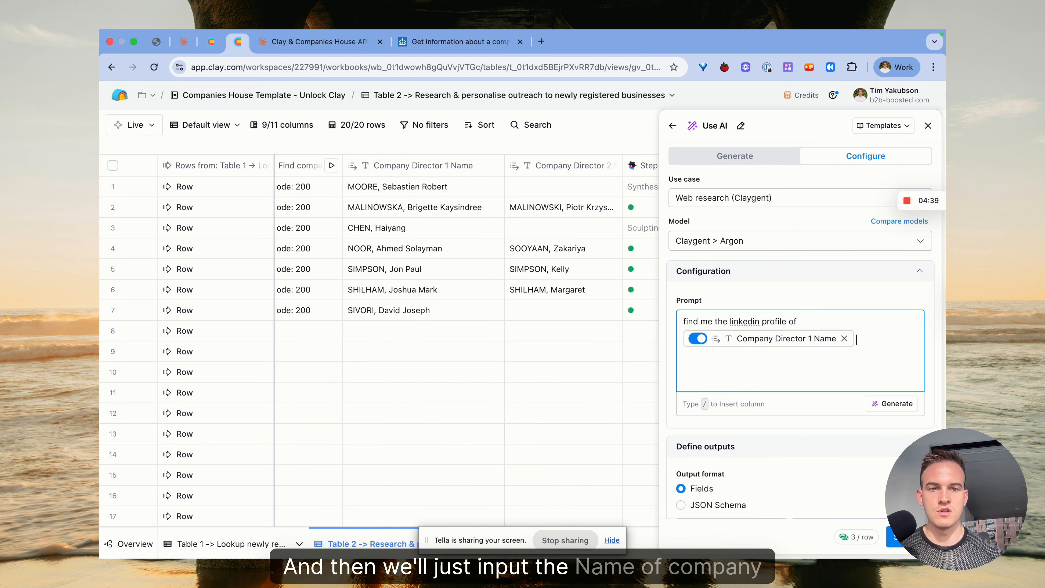
text(, who is a d)
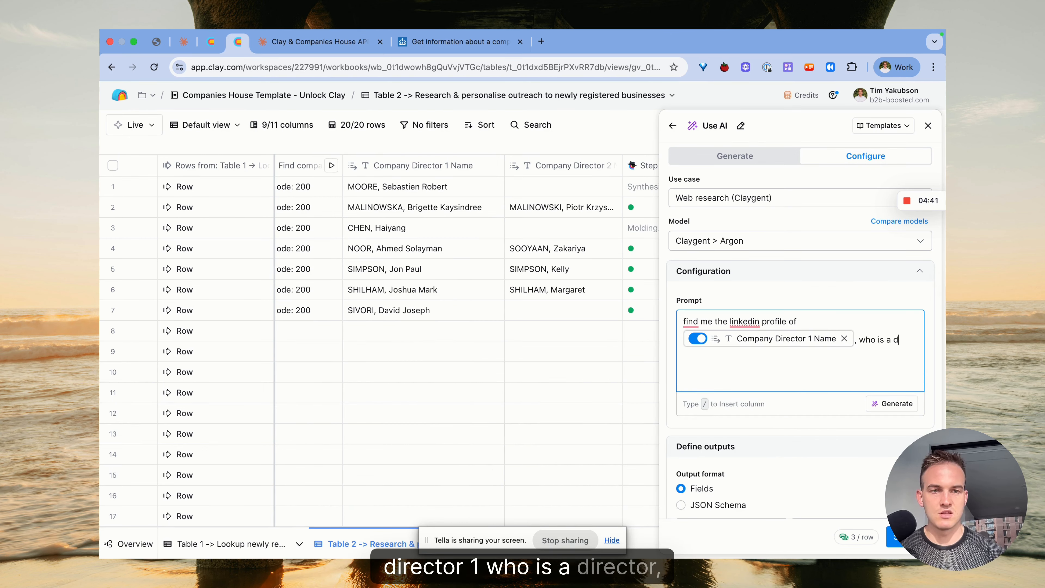
text(irector at /)
click(806, 178)
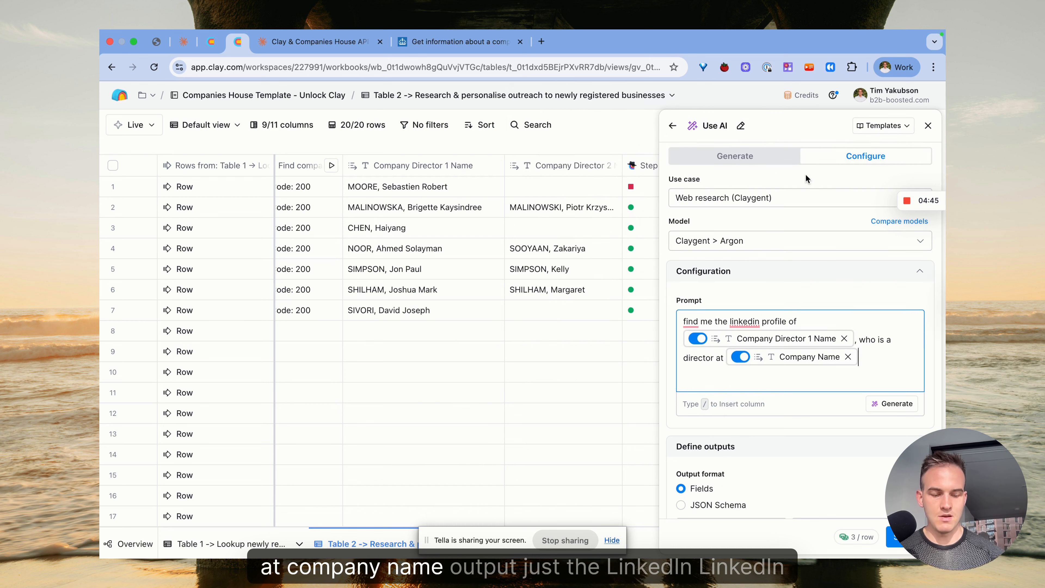
Add the prompt instruction "output just the linkedin profile URL if you are over 80% confident, otherwise leave the output blank."
text(.)
key(Return)
key(Return)
text(output just the lunkedi)
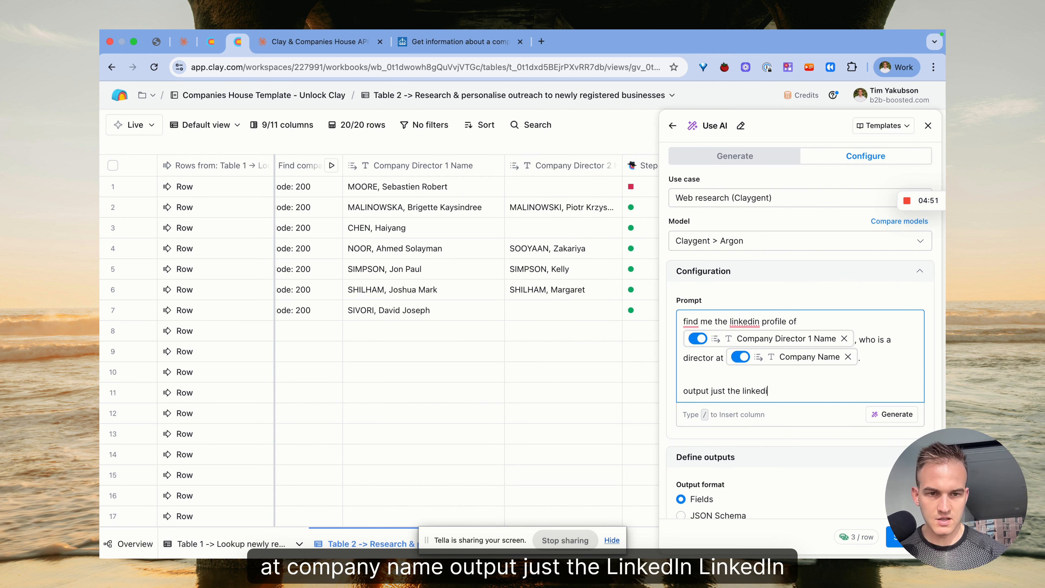
text(n profile URL if you are over 80%)
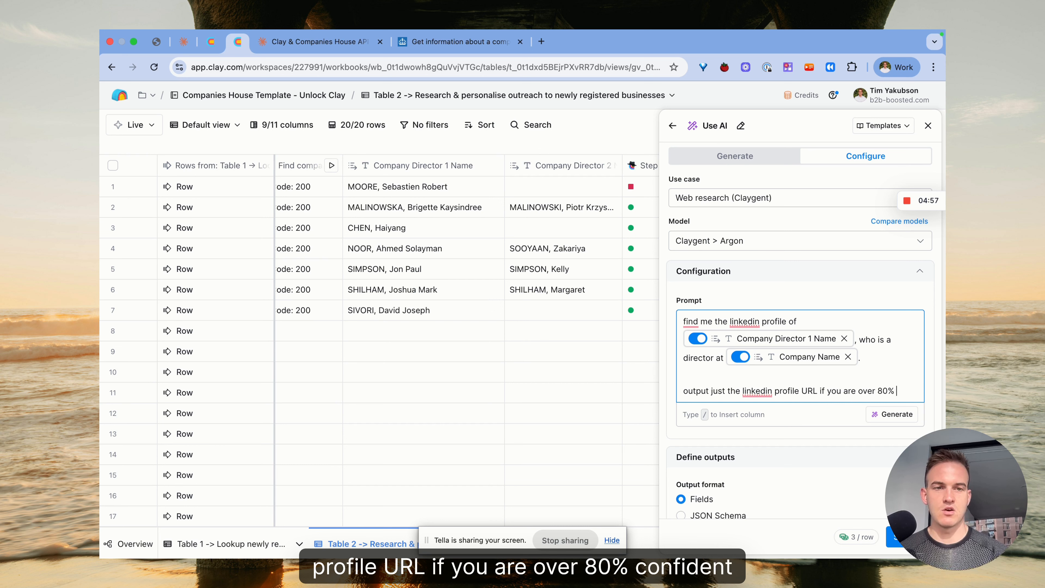
text(confident, otherwise leave the)
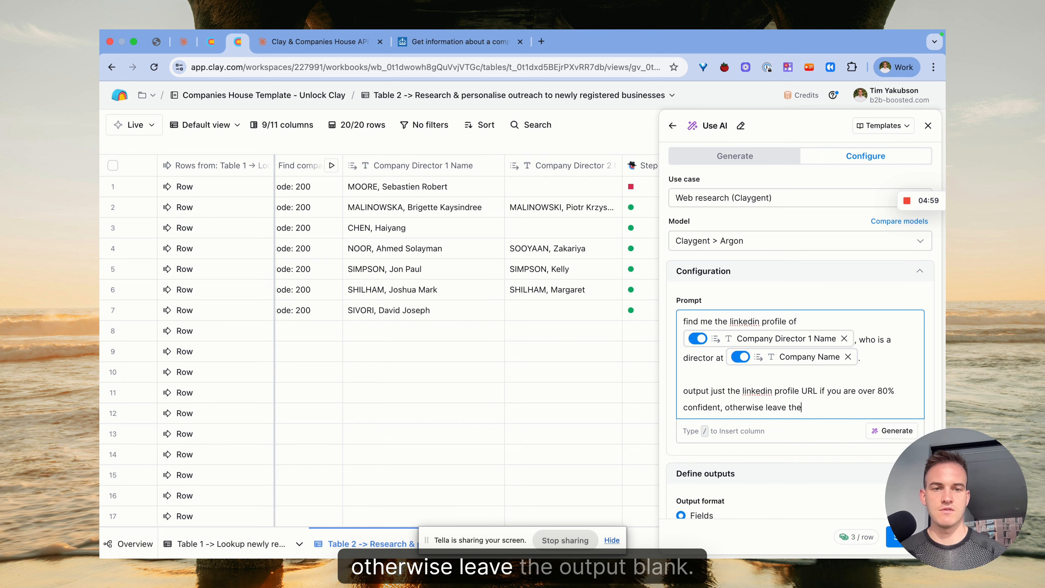
text( output blank.)
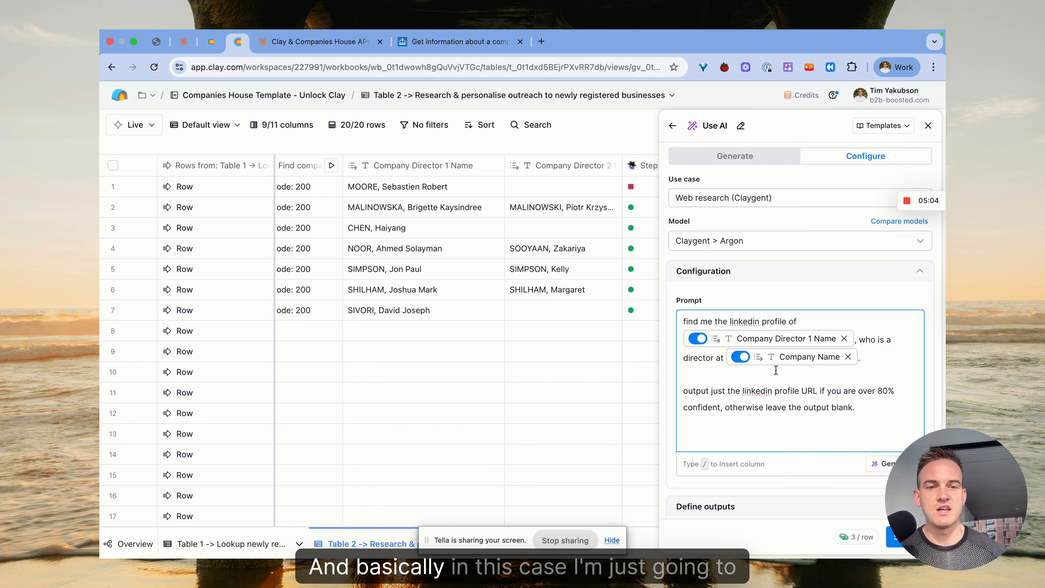
key(Return)
key(Return)
Name the output field "Linkedin Profile URL" with type URL, and save the enrichment without running it
scroll(729, 437, down, 5)
double_click(730, 432)
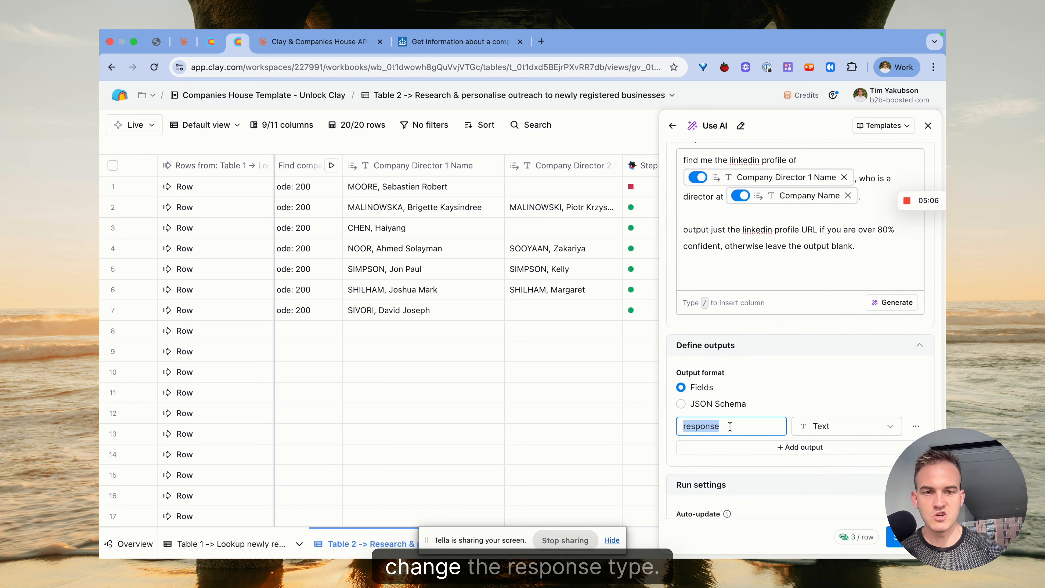
text(Linked)
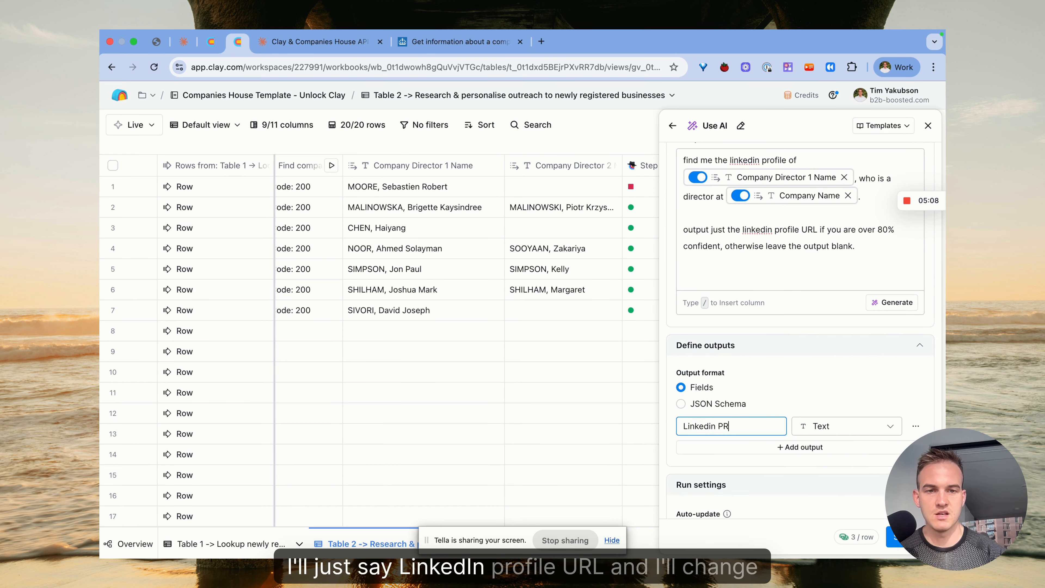
text(in Profile URL)
click(821, 426)
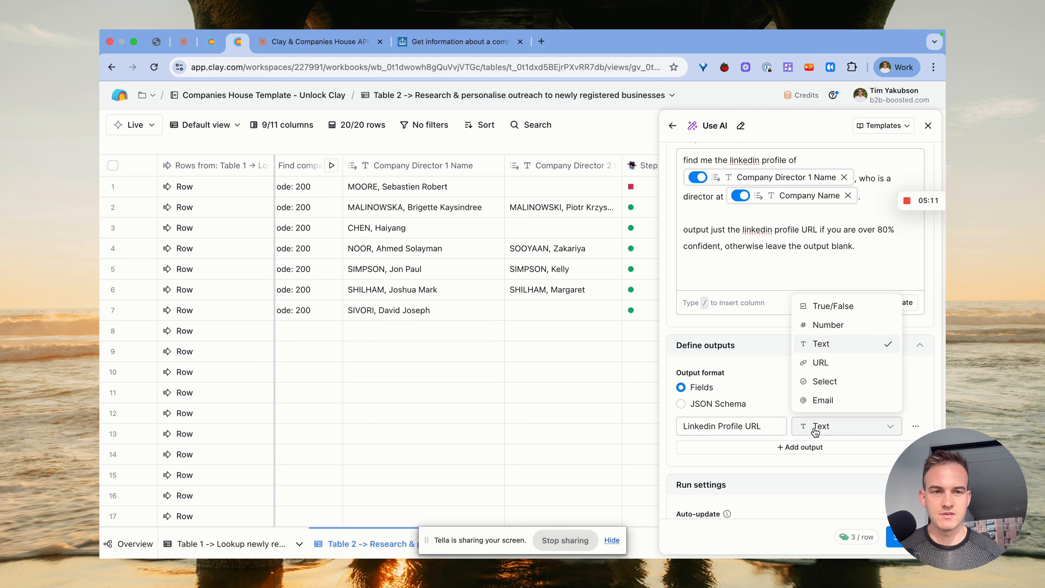
click(820, 362)
click(895, 536)
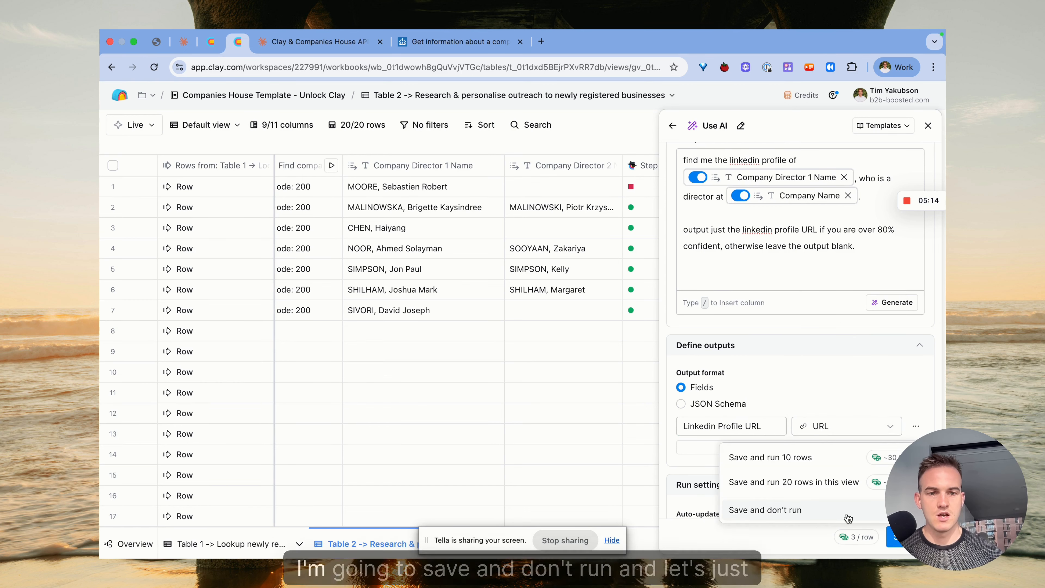
click(786, 511)
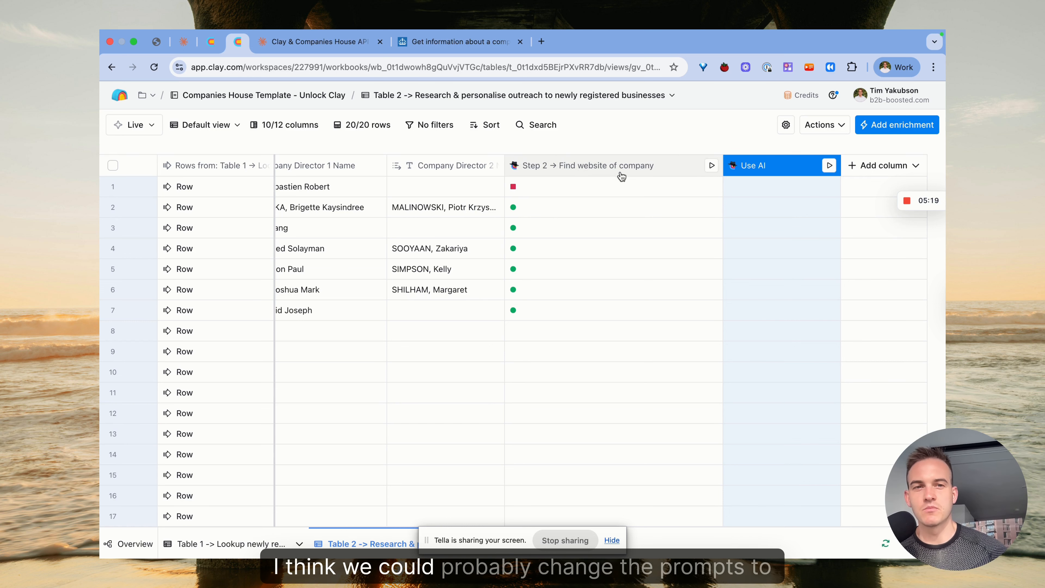
Run the Director LinkedIn URL enrichment for rows 1 to 7
click(831, 187)
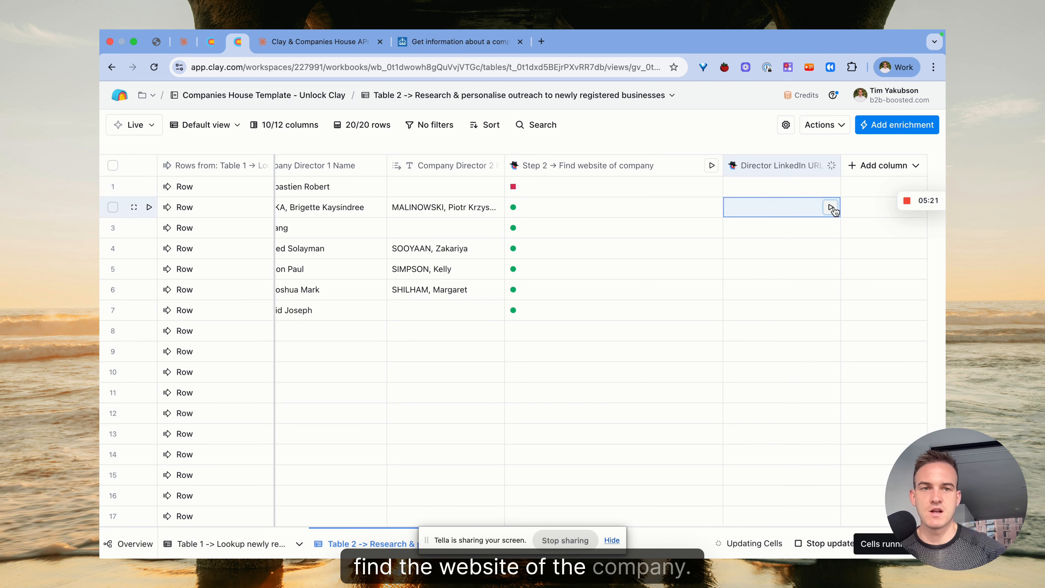
click(831, 270)
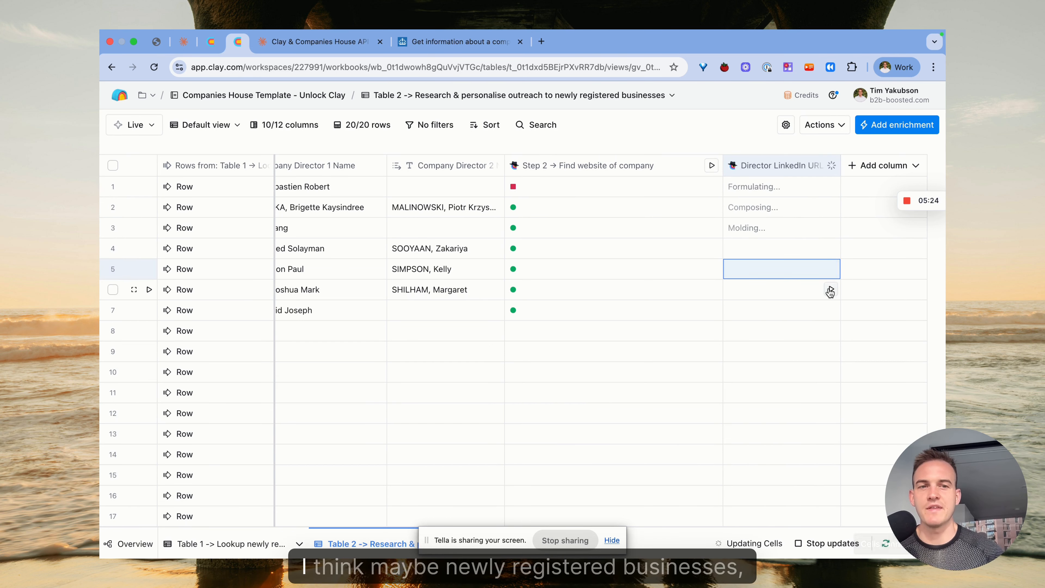
click(830, 290)
click(832, 311)
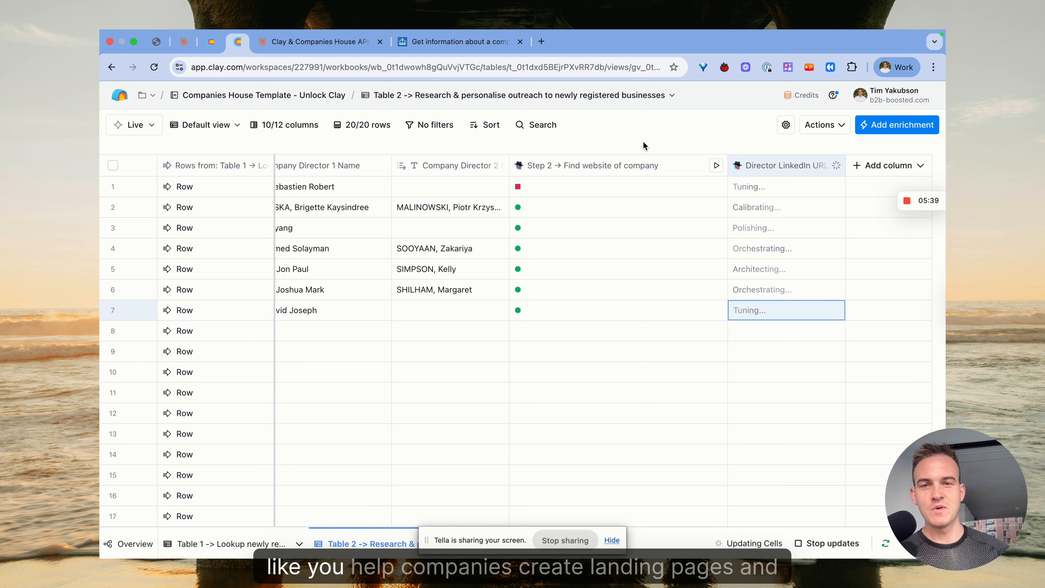
Widen the Director LinkedIn URL column so its full heading fits
scroll(654, 229, left, 3)
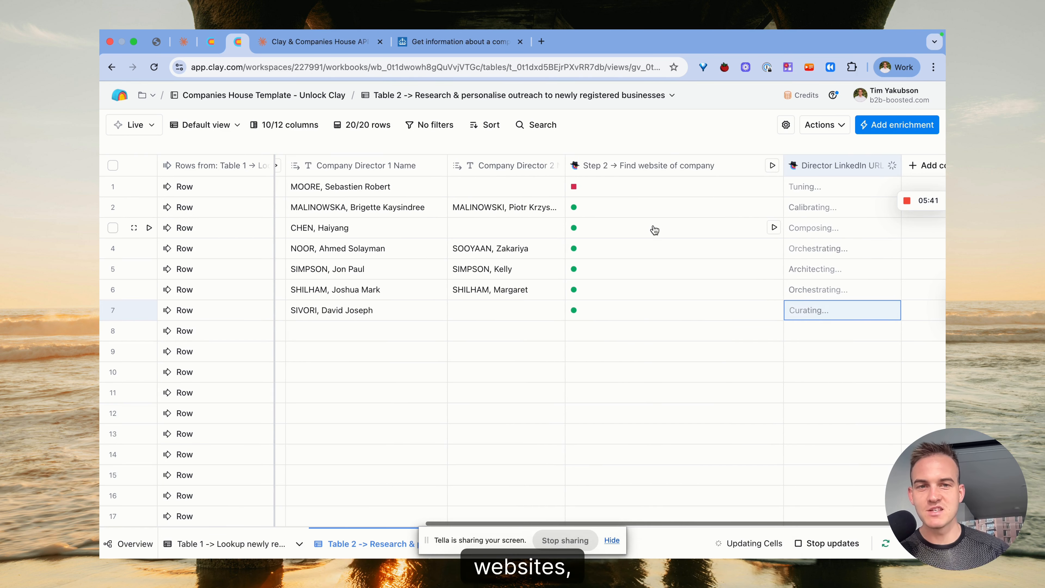
scroll(646, 255, right, 3)
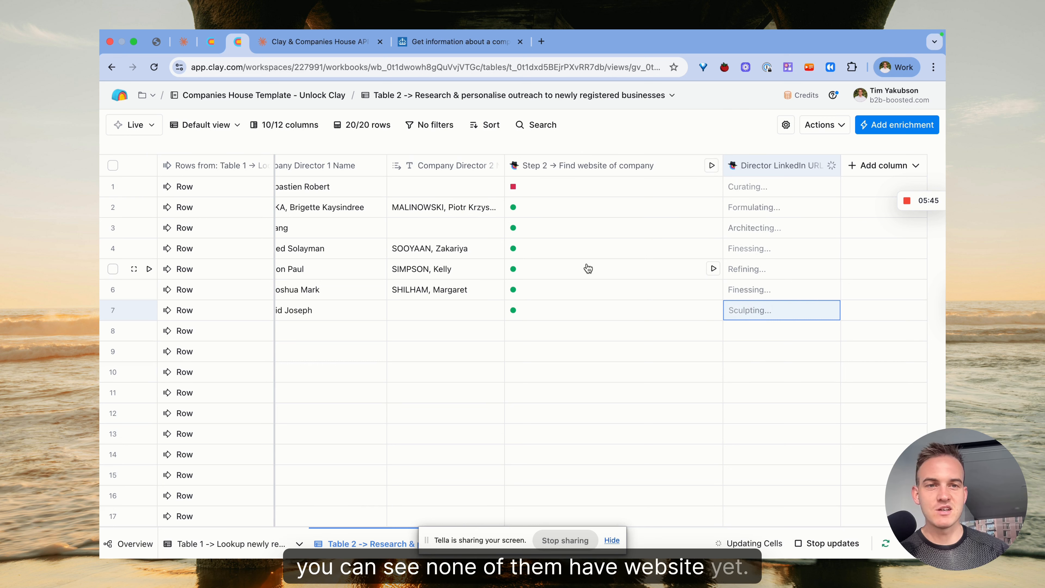
drag(841, 166, 921, 169)
scroll(707, 258, right, 4)
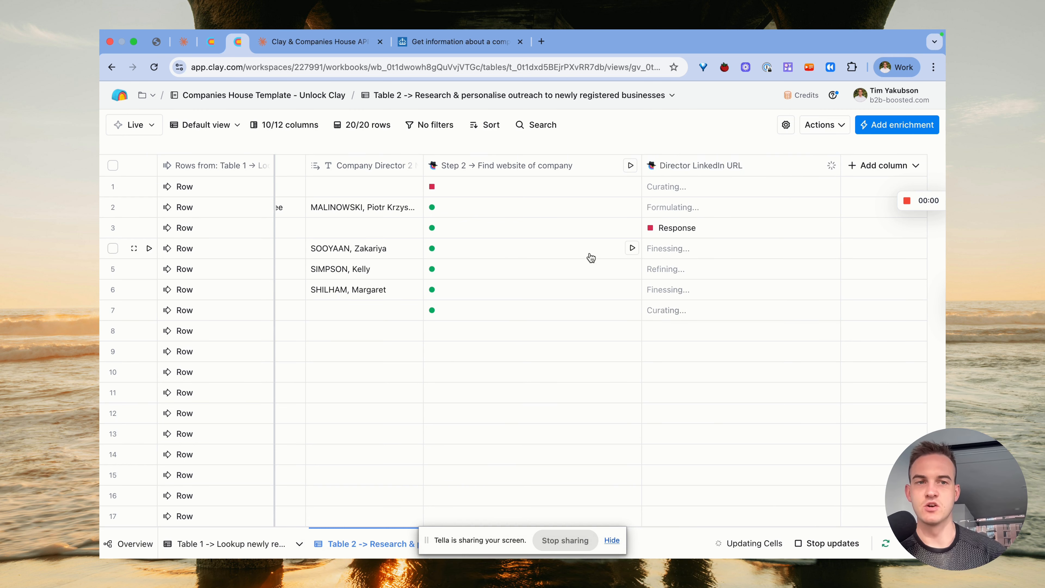
Open the row 3 Director LinkedIn URL response and add its Linkedin_Profile_URL value as a new column
click(693, 233)
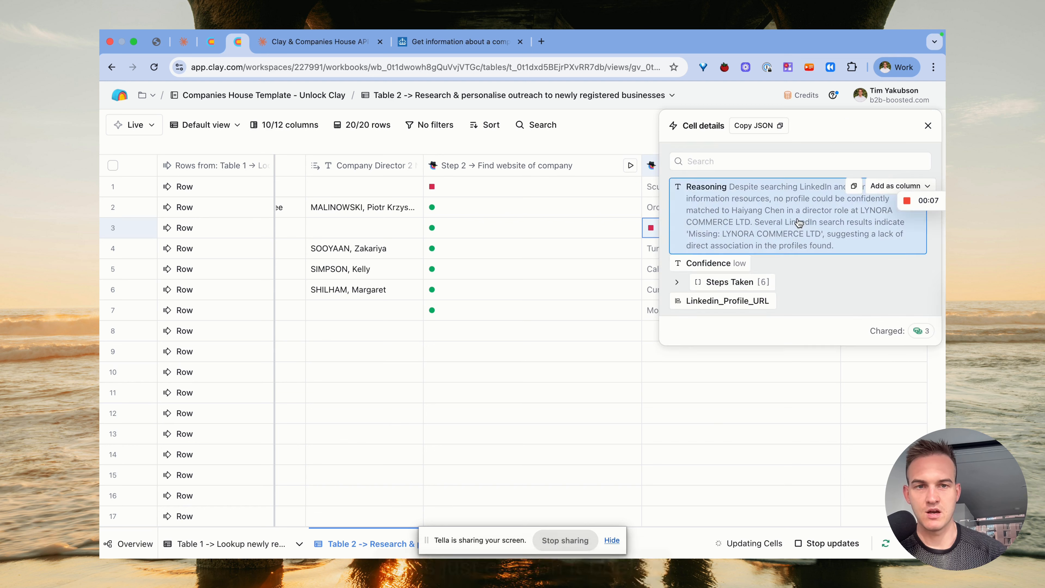
click(888, 301)
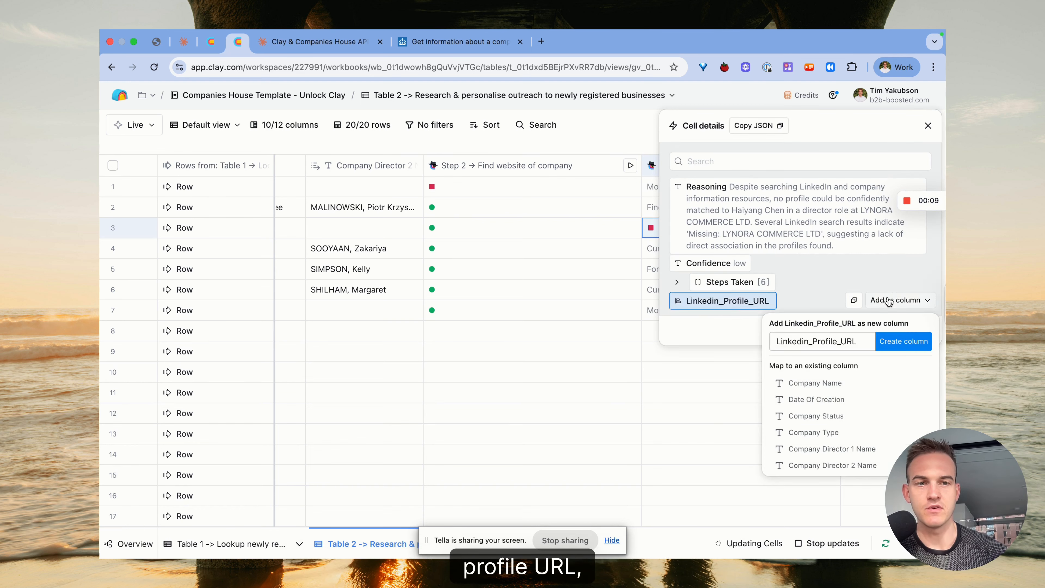
click(903, 341)
scroll(574, 208, right, 6)
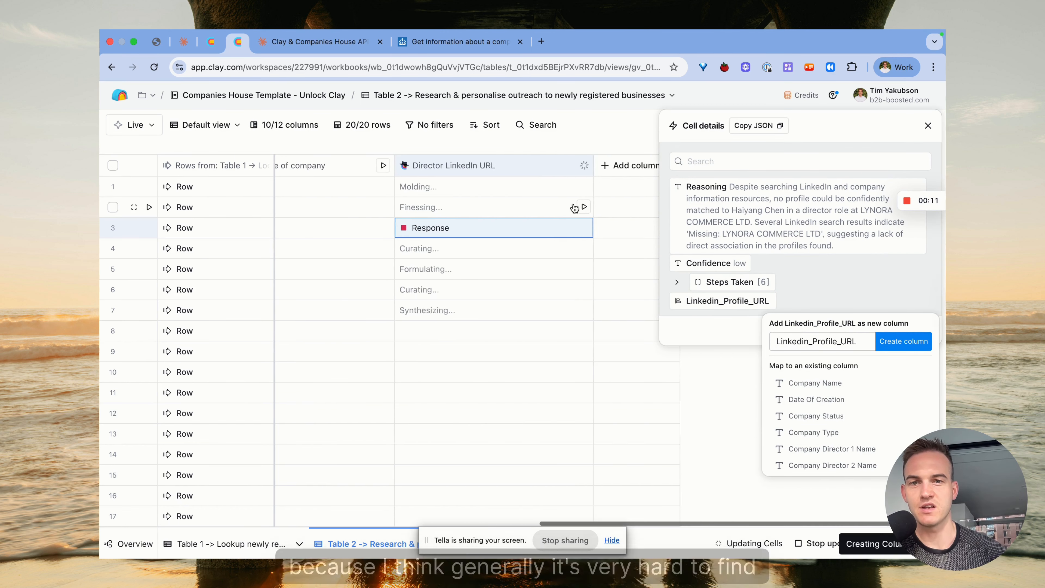
Close the row 3 response details and check the director names and new Linkedin_Profile_URL column in Table 2
scroll(495, 195, left, 5)
scroll(495, 196, left, 6)
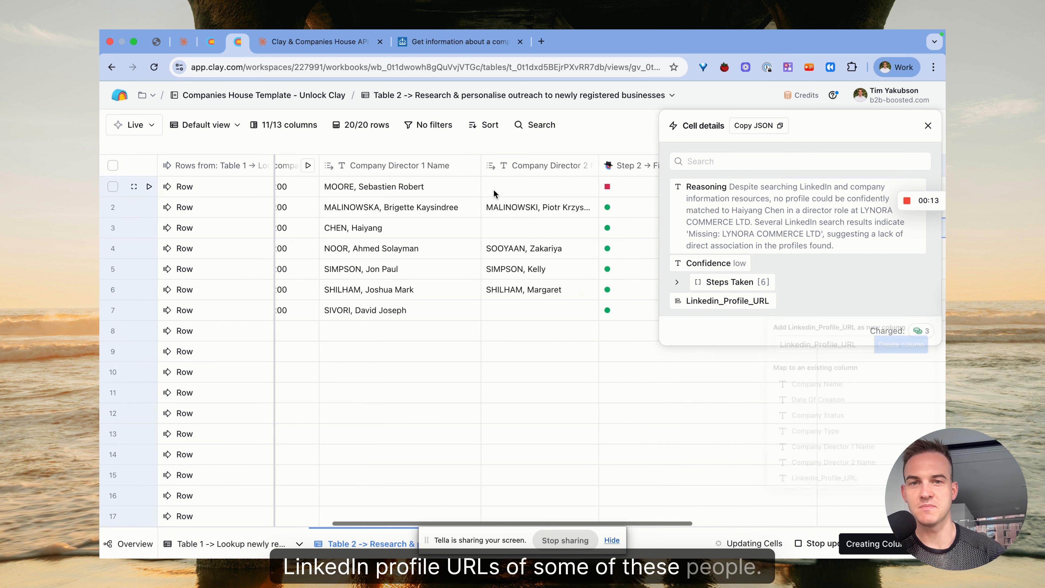
click(928, 125)
scroll(658, 240, right, 8)
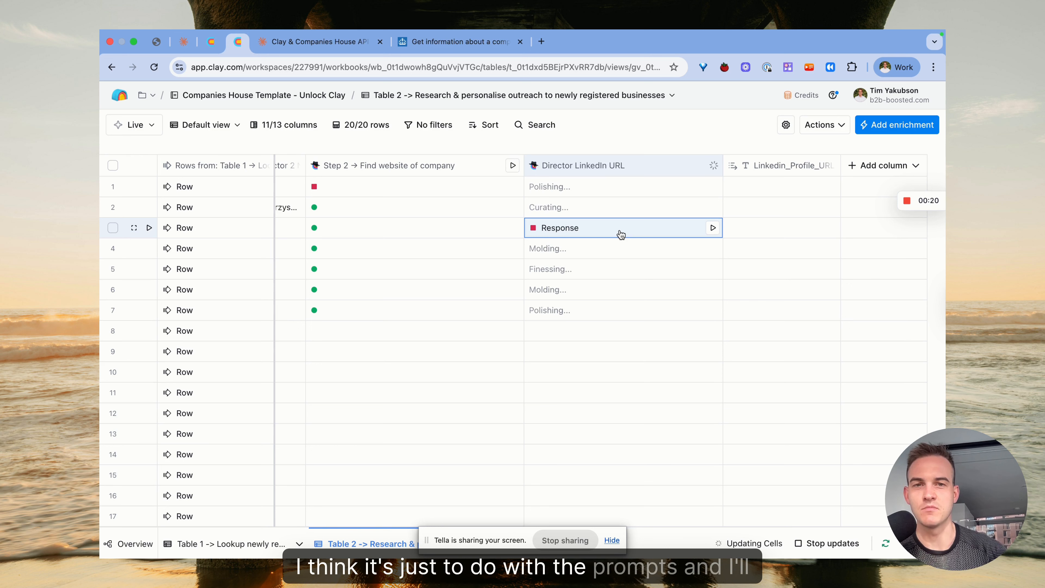
mouse_move(907, 202)
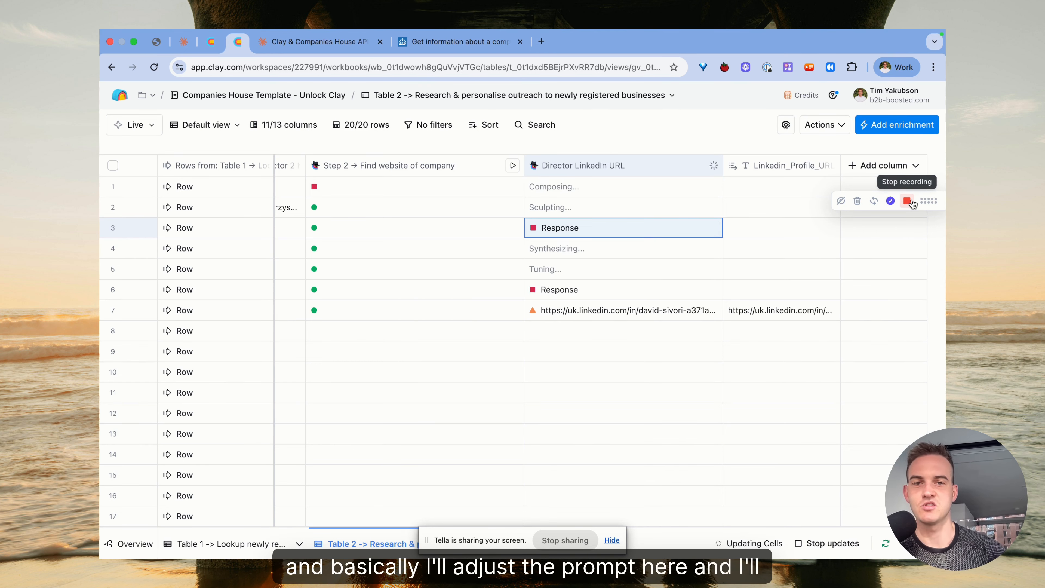
Change the Linkedin_Profile_URL column's data type from text to URL and widen the column to fit the full profile address
click(797, 310)
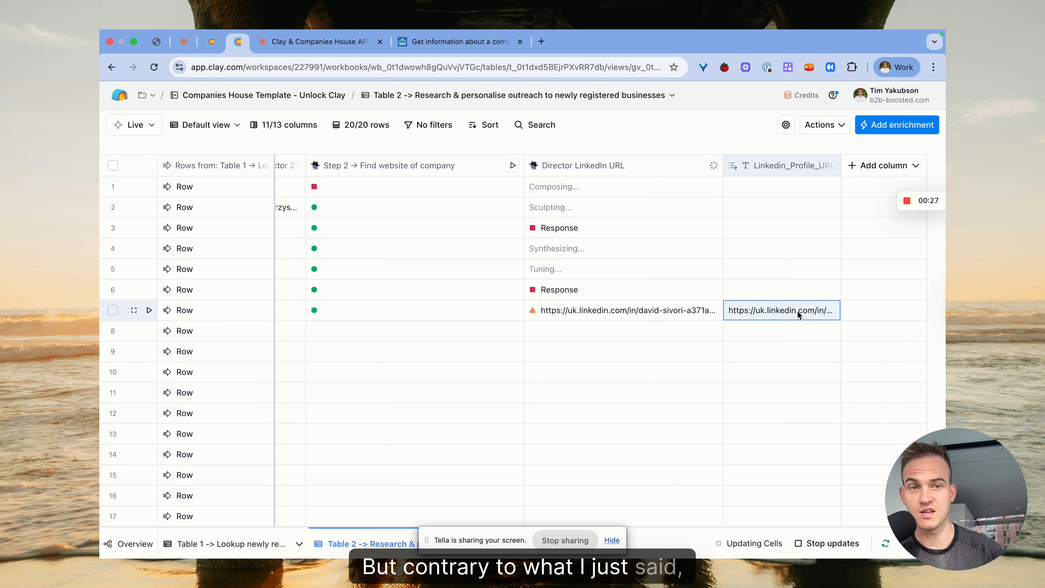
click(797, 311)
click(808, 261)
click(786, 165)
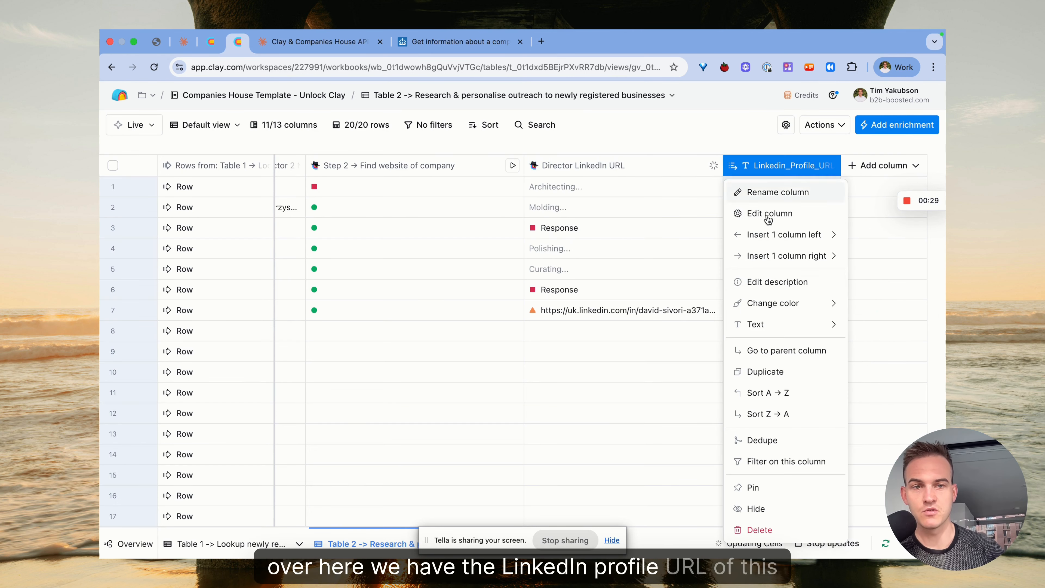
mouse_move(775, 328)
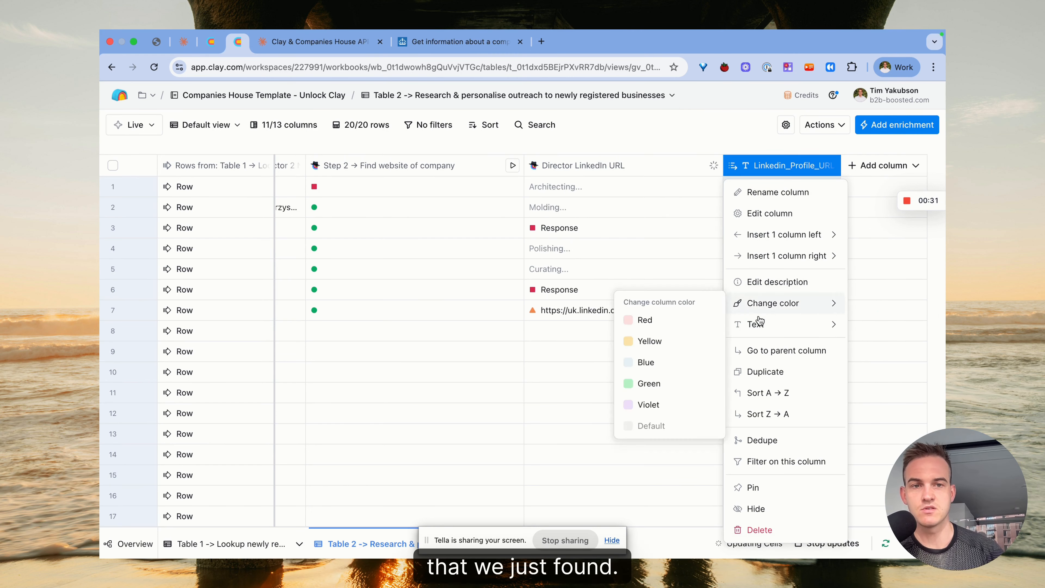
click(648, 176)
Copy the row 7 LinkedIn profile URL, view that profile in a new browser tab, and close the tab
double_click(754, 309)
key(super+c)
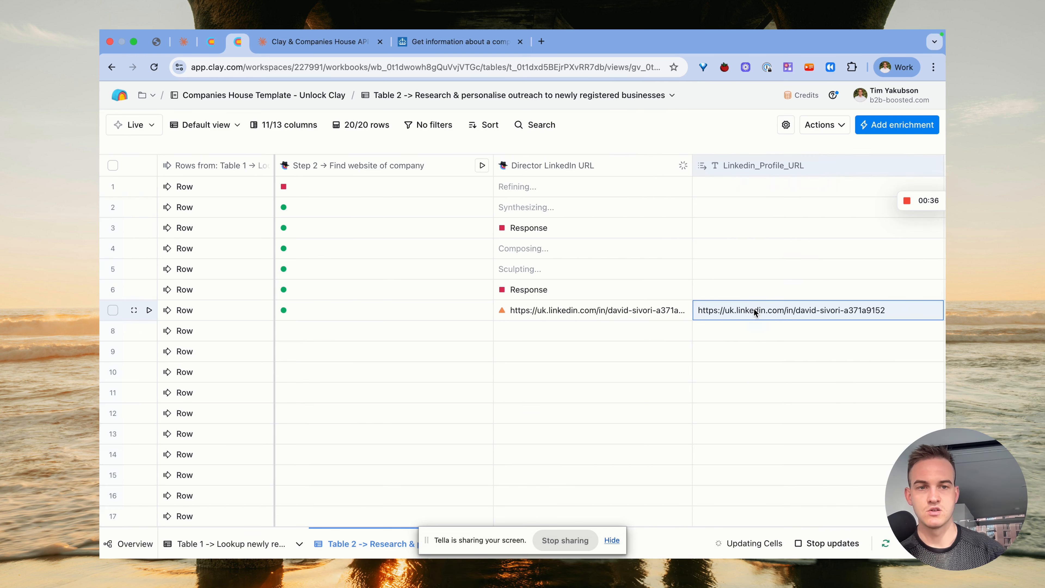
scroll(723, 295, left, 15)
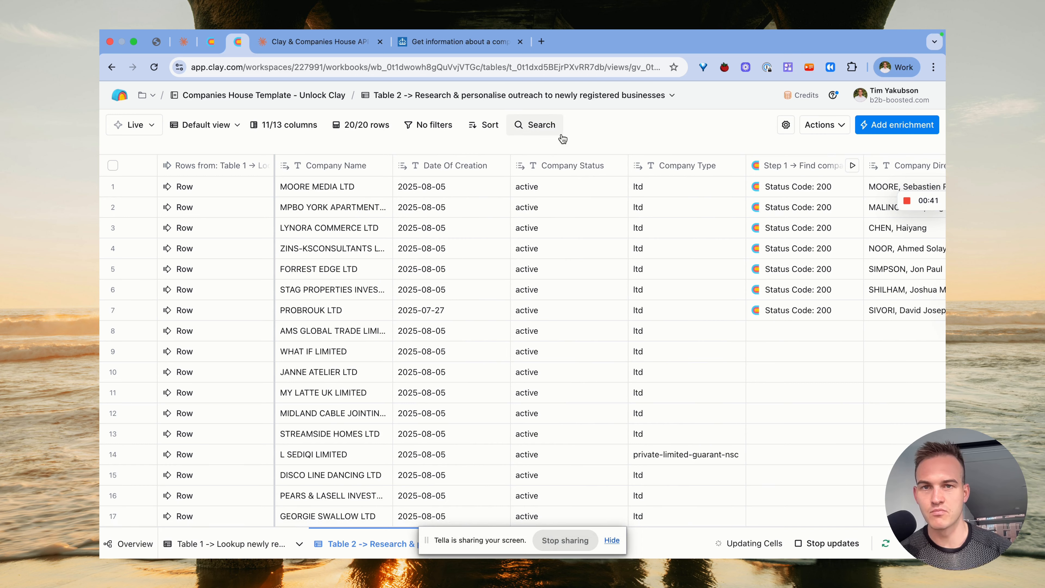
click(541, 41)
key(super+v)
key(Return)
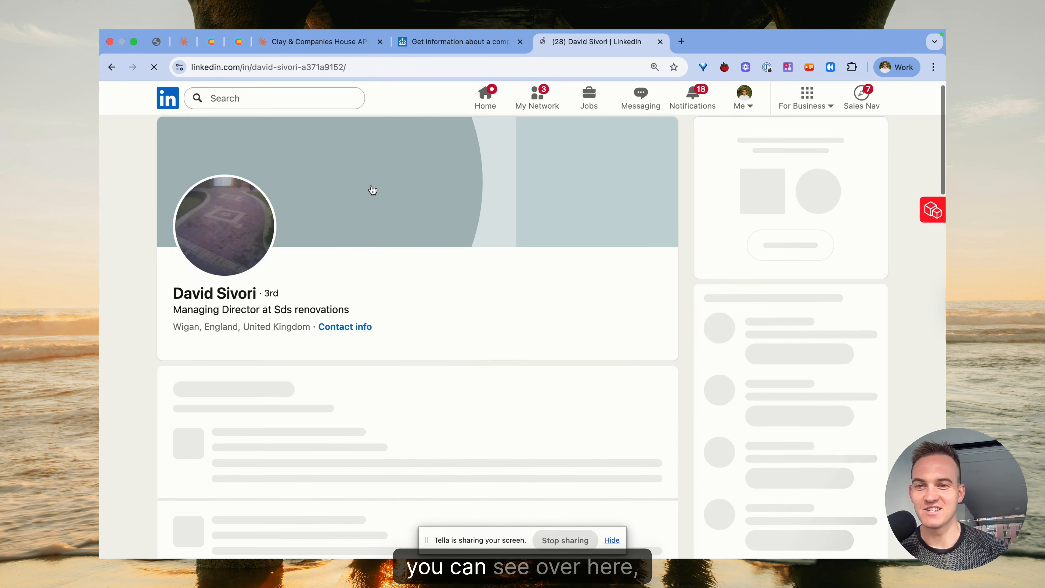
key(super+w)
Search the available enrichments for heyreach, twain and smartlead, and leave the search without adding any
click(897, 125)
text(heyreach)
key(BackSpace)
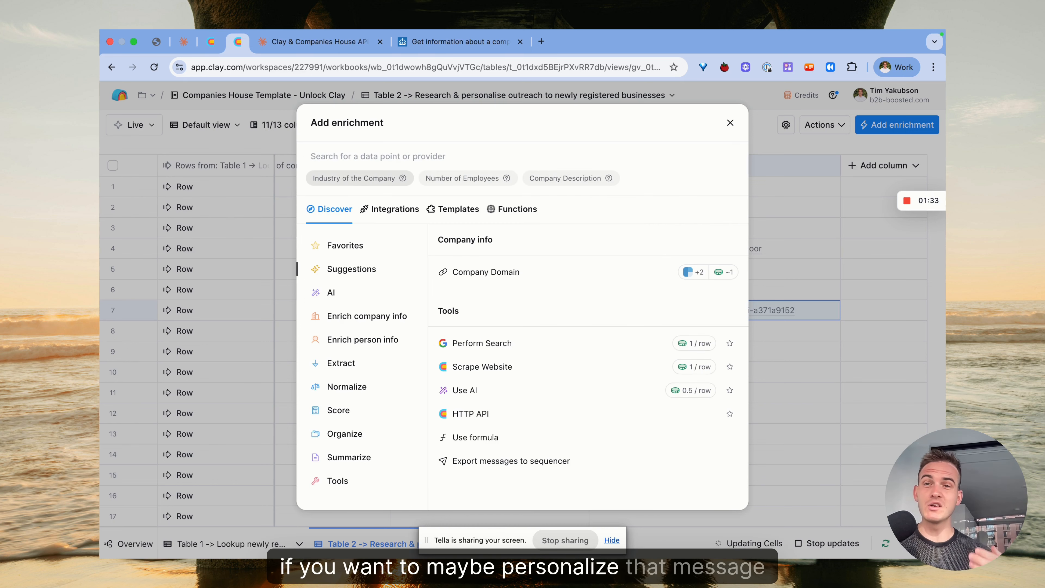
text(twain)
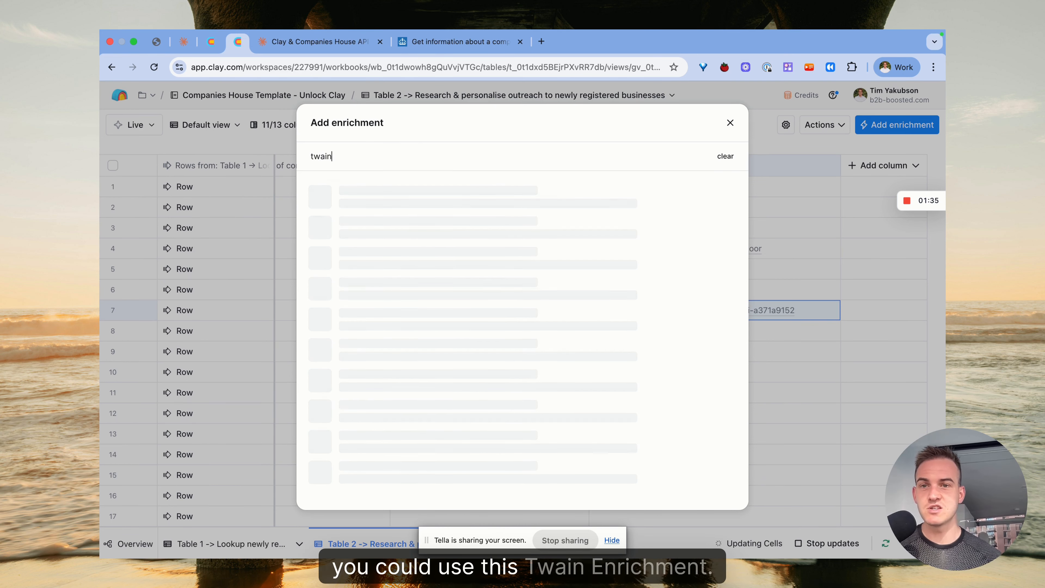
mouse_move(386, 233)
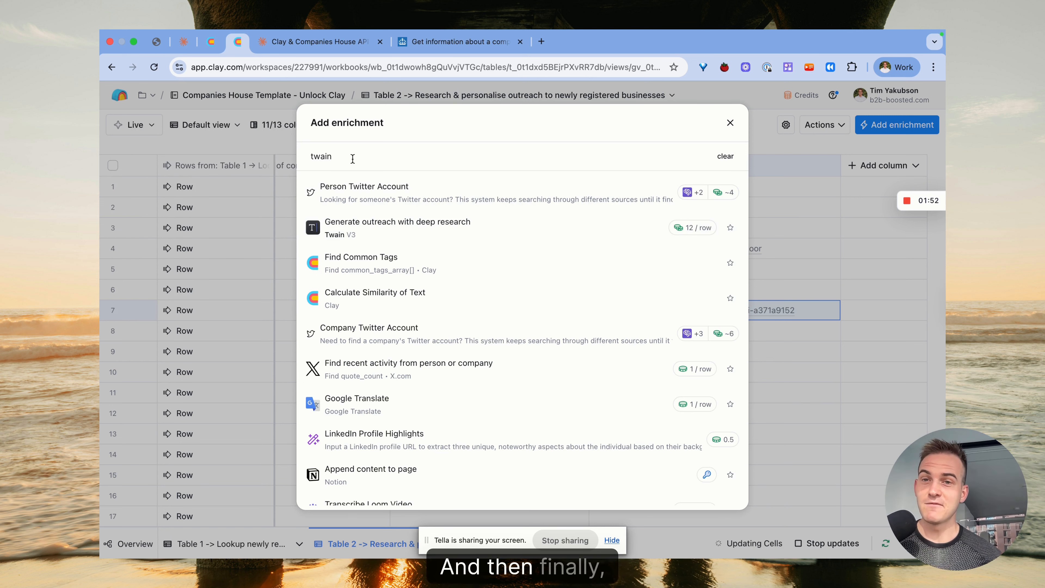
text(smartlead)
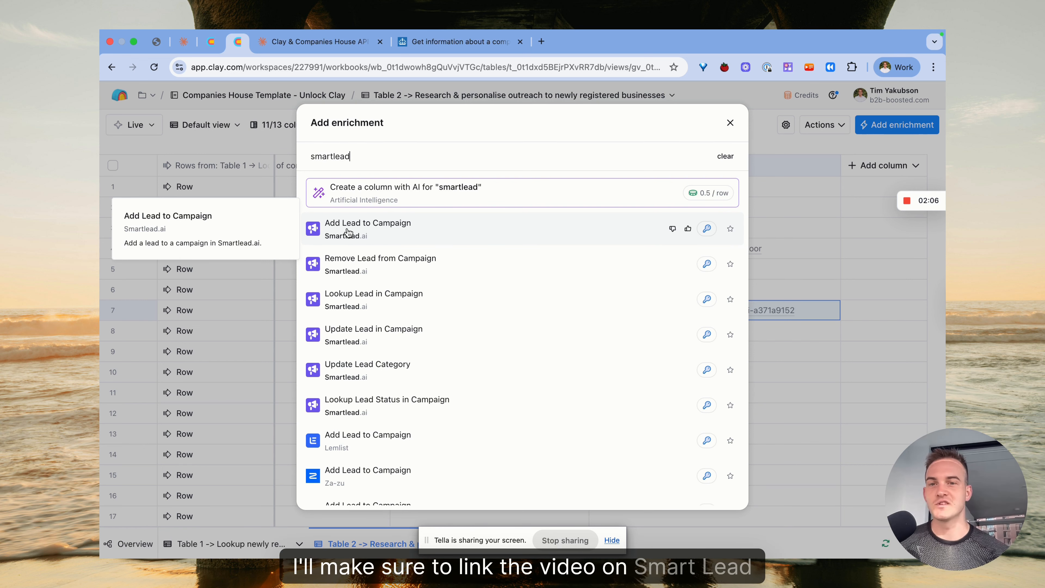
click(730, 123)
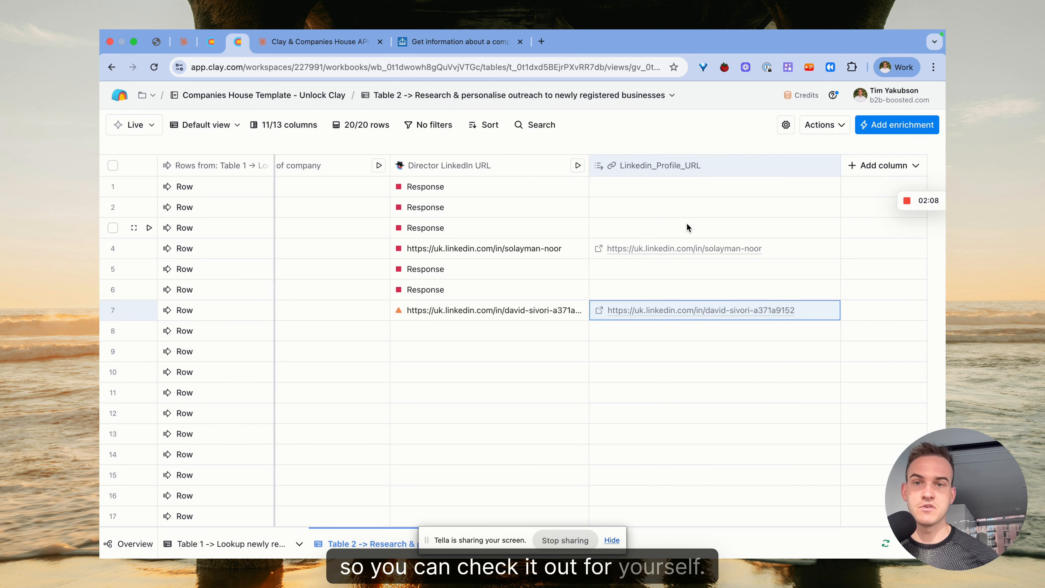
Add a second row to Table 1 and set its Input 3 Page Number to 2
scroll(465, 387, left, 10)
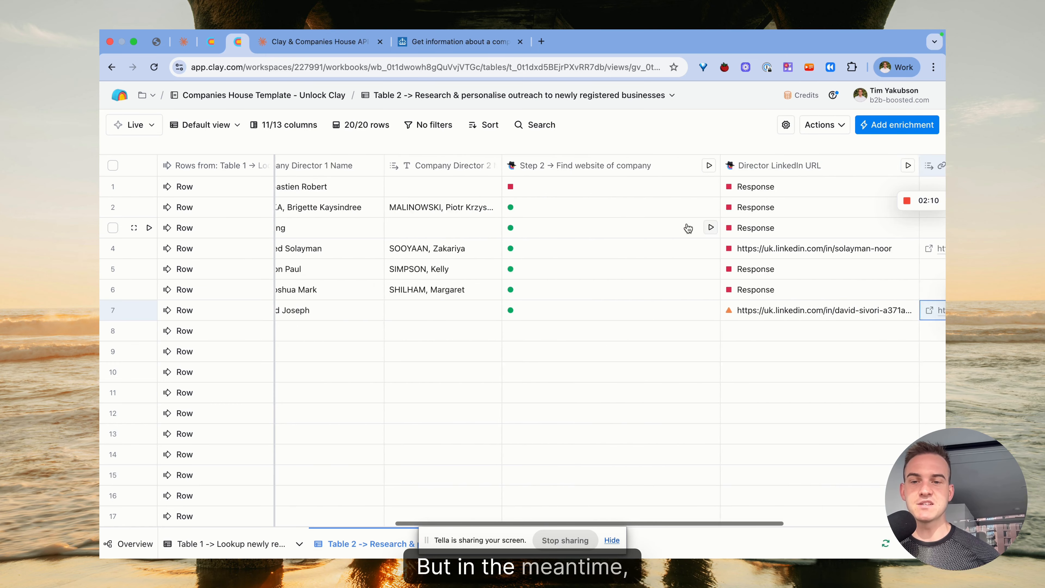
click(245, 545)
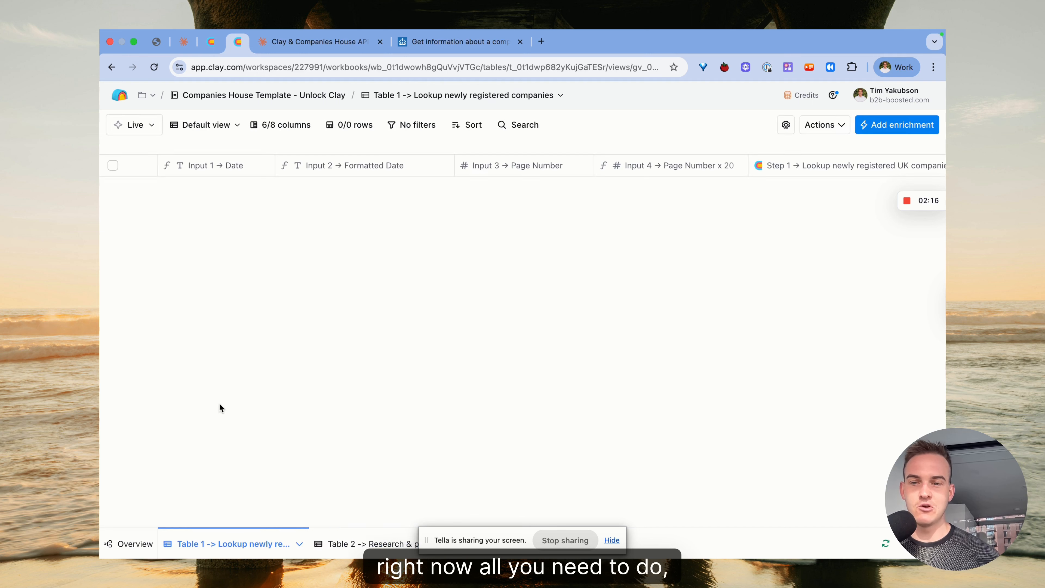
click(129, 212)
click(200, 189)
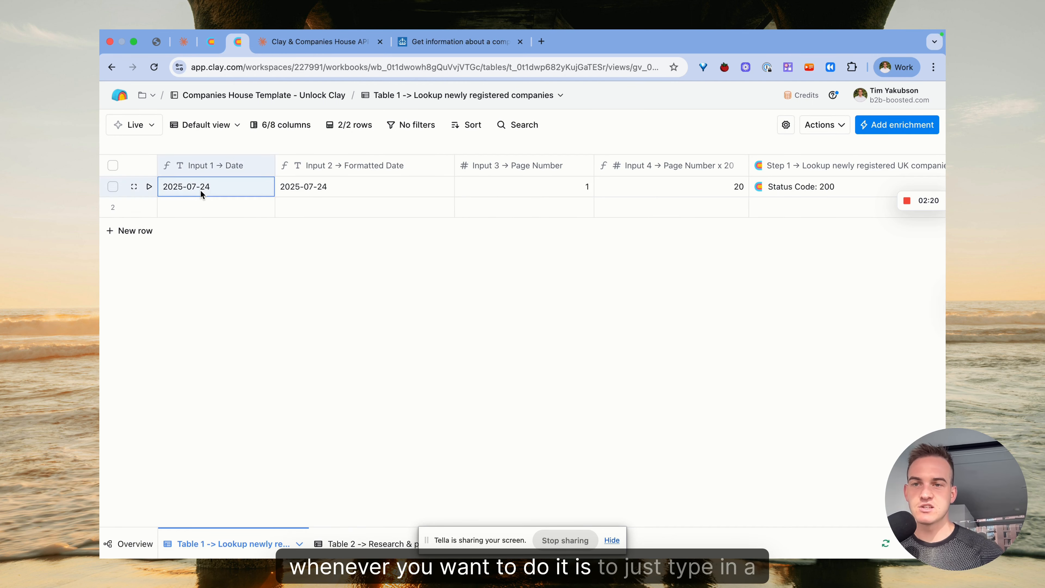
click(200, 190)
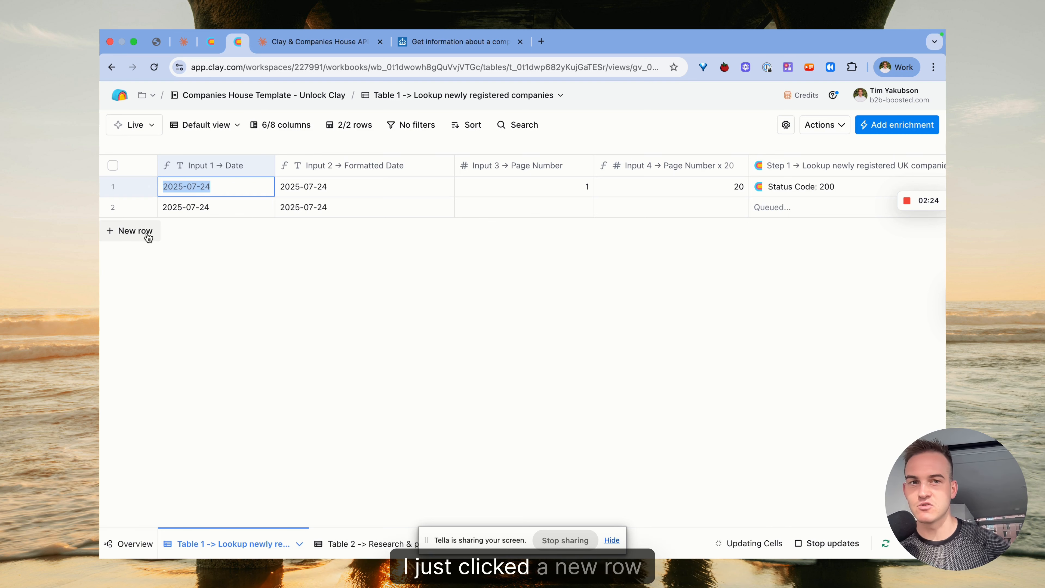
click(469, 210)
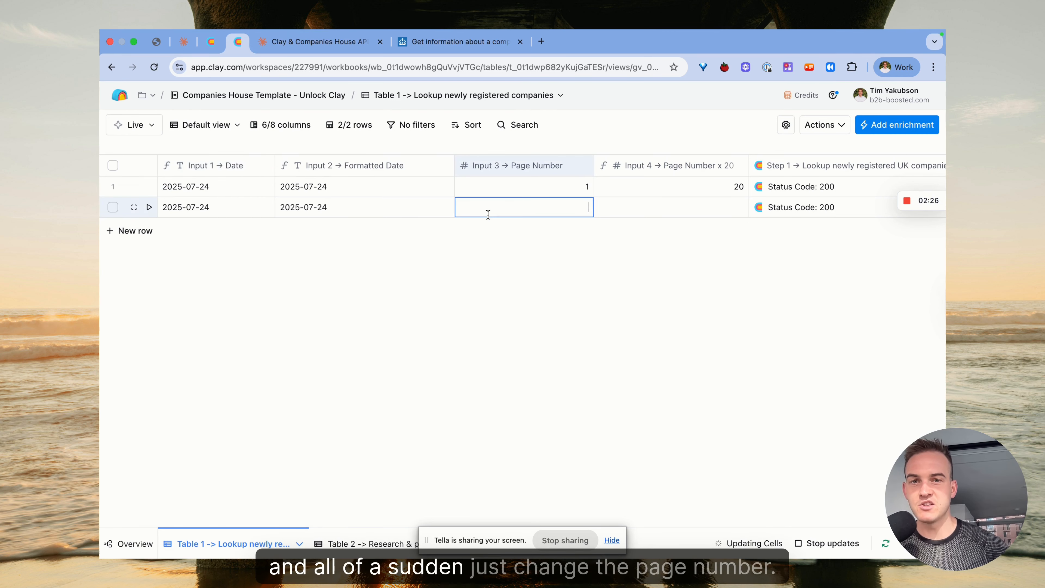
text(2)
key(Return)
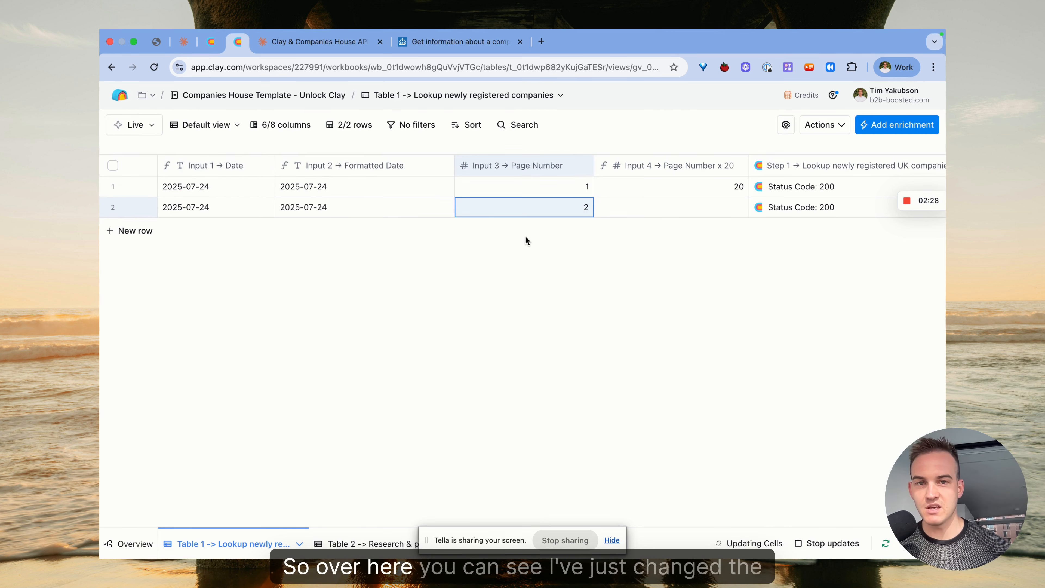
Run the Step 1 lookup of newly registered UK companies for row 2 of Table 1
scroll(527, 212, right, 3)
scroll(773, 218, right, 3)
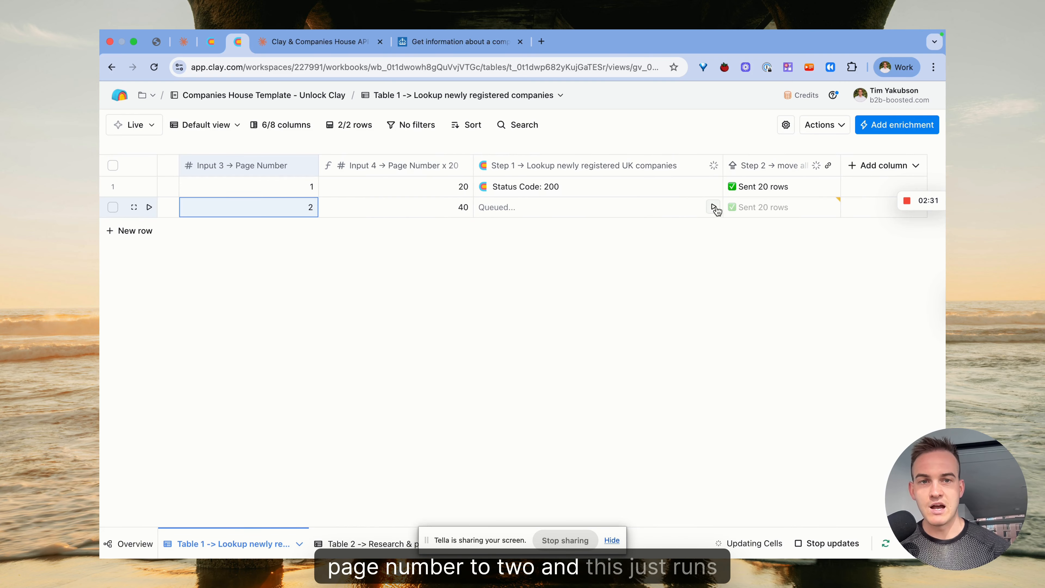
click(716, 206)
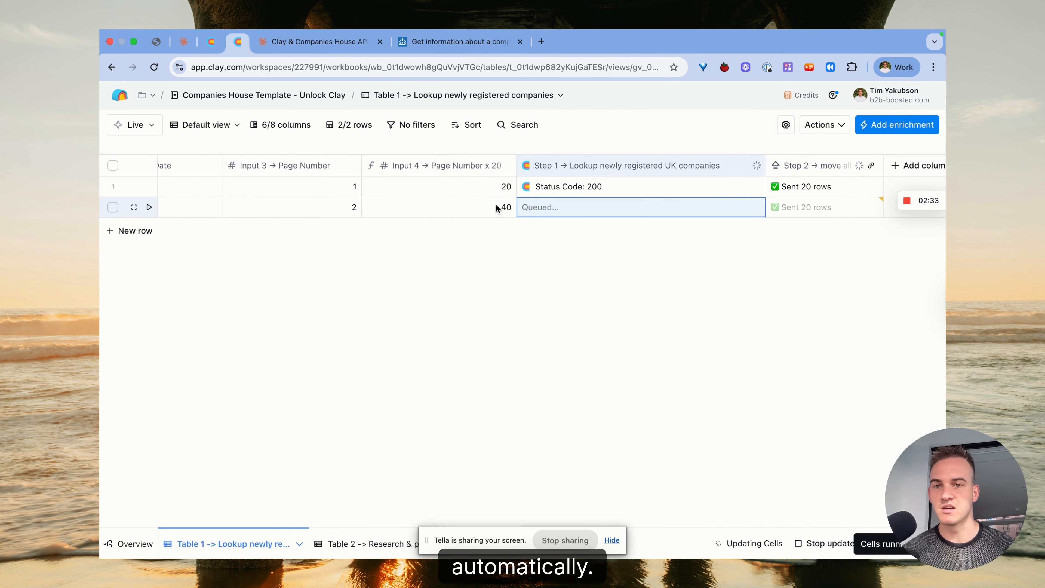
Add a third row to Table 1 with Page Number 3 and check its lookup and row transfer
scroll(496, 204, left, 6)
click(148, 232)
click(530, 224)
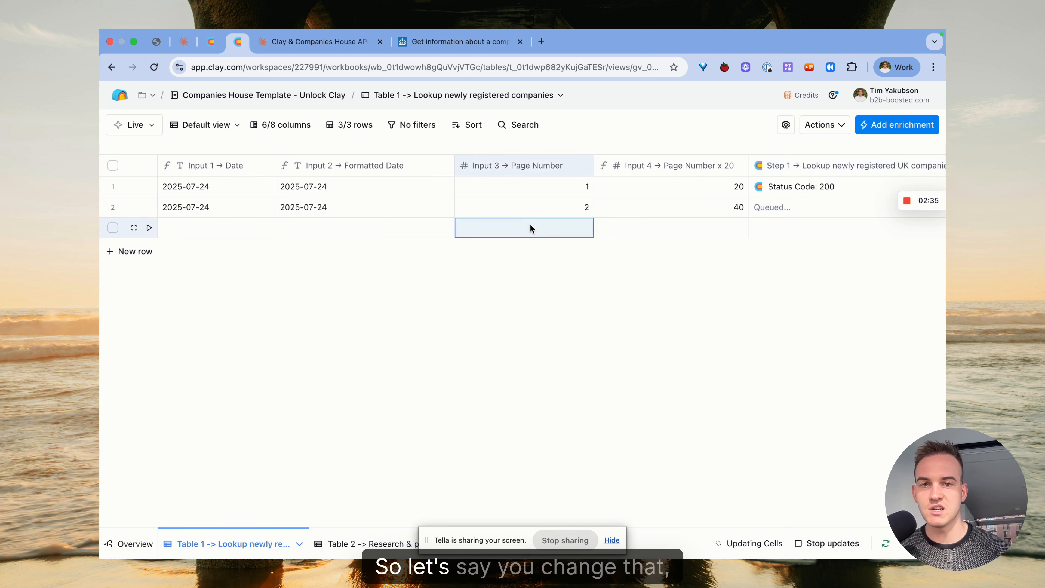
click(530, 224)
text(3)
key(Return)
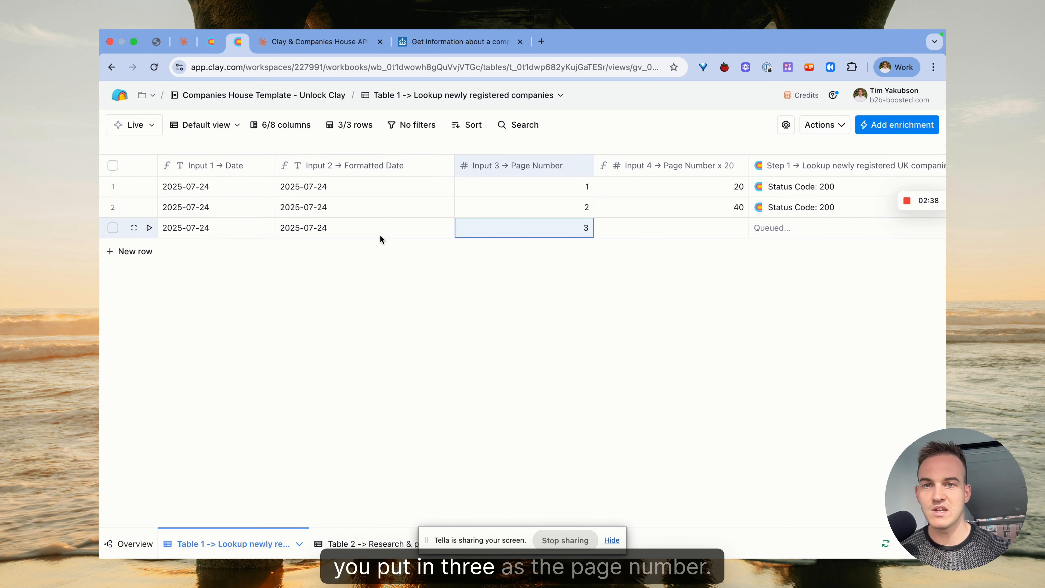
scroll(540, 241, right, 5)
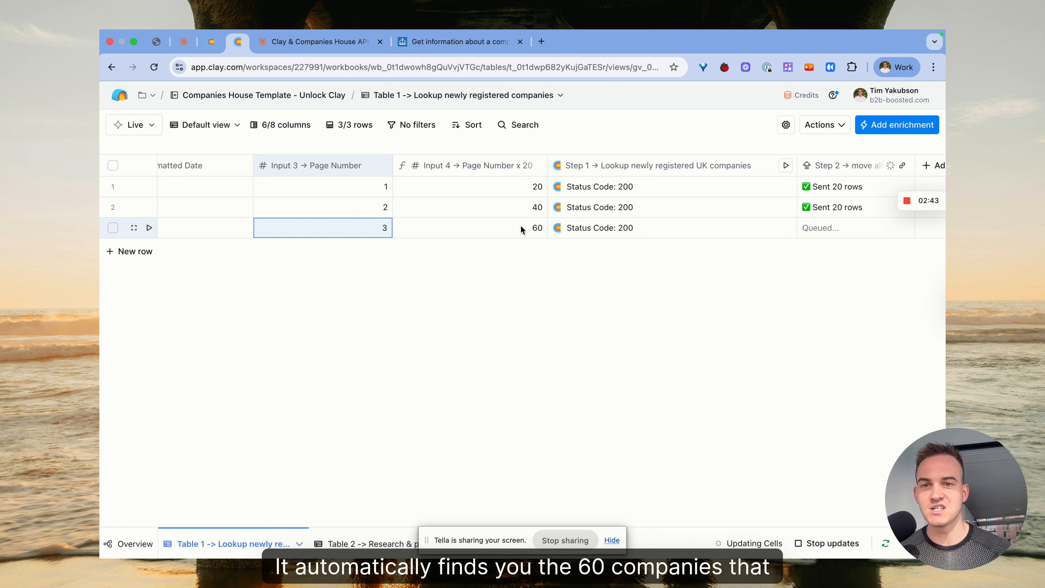
scroll(523, 226, left, 6)
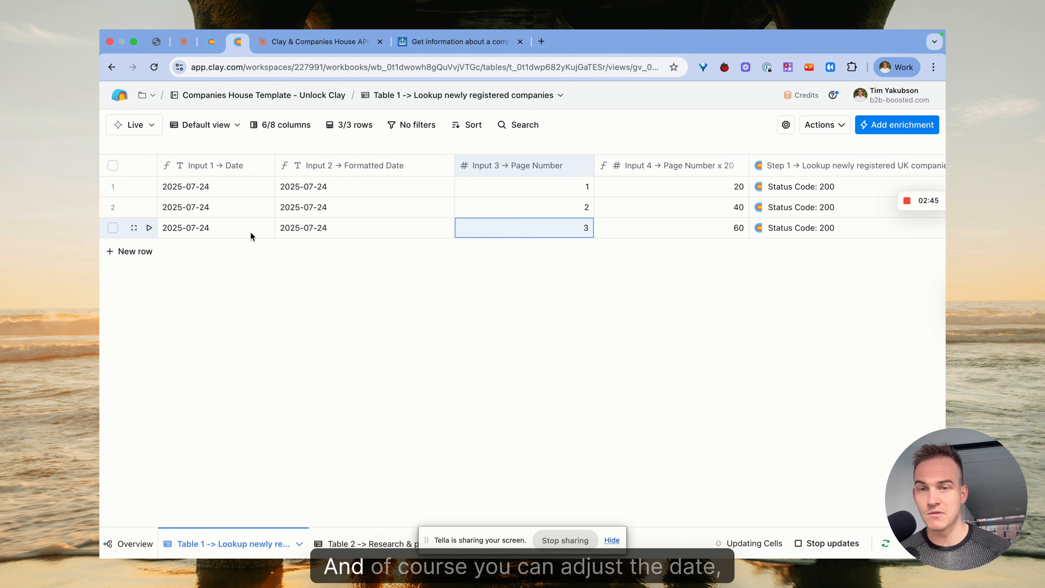
scroll(236, 232, right, 5)
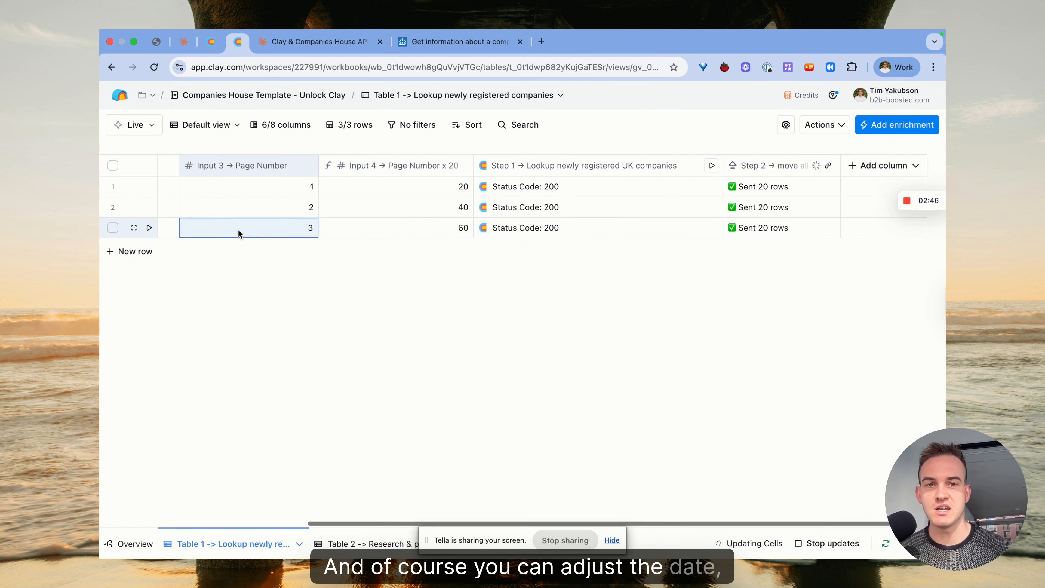
Go to Table 2 and look through the newly added companies and their director names
click(359, 550)
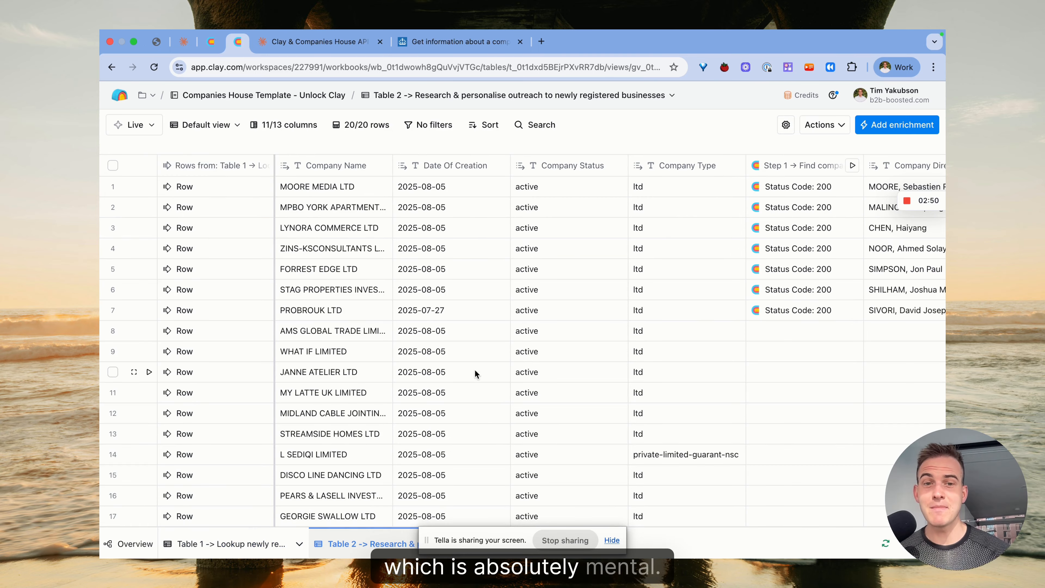
scroll(484, 341, down, 2)
scroll(485, 343, up, 2)
scroll(484, 339, down, 15)
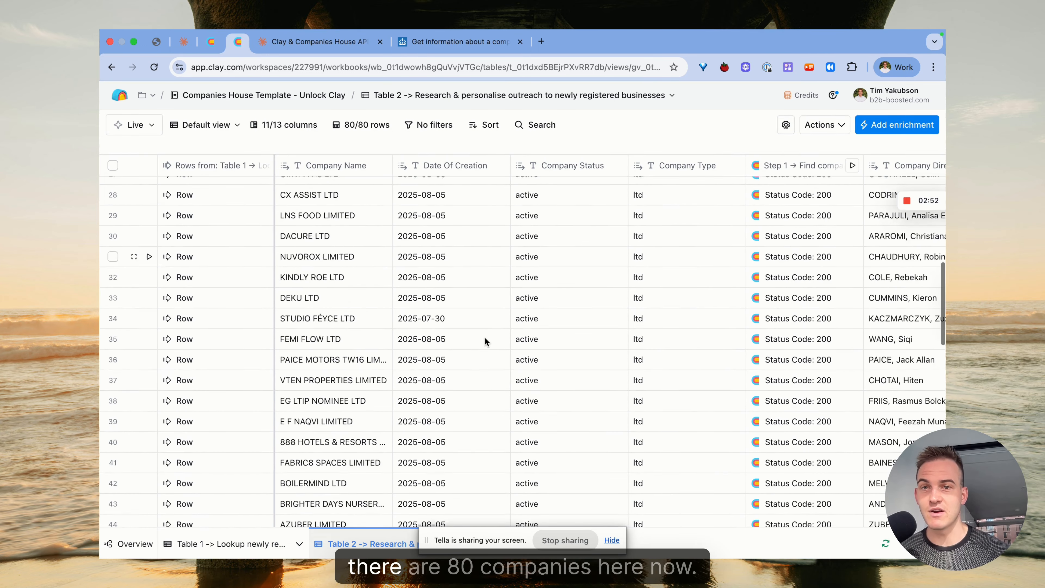
scroll(465, 400, right, 6)
scroll(467, 402, right, 3)
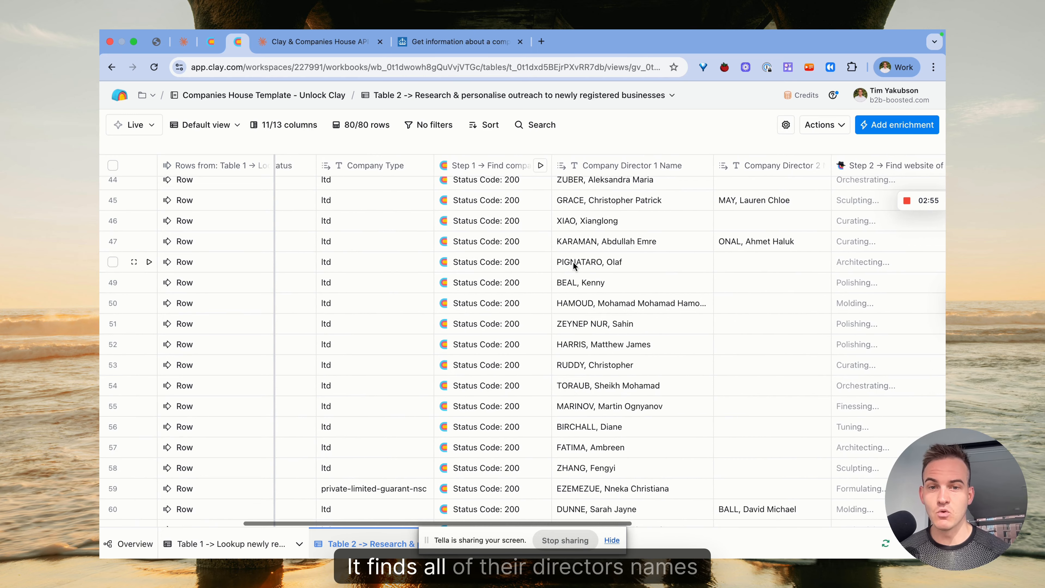
scroll(613, 313, up, 13)
scroll(613, 314, up, 3)
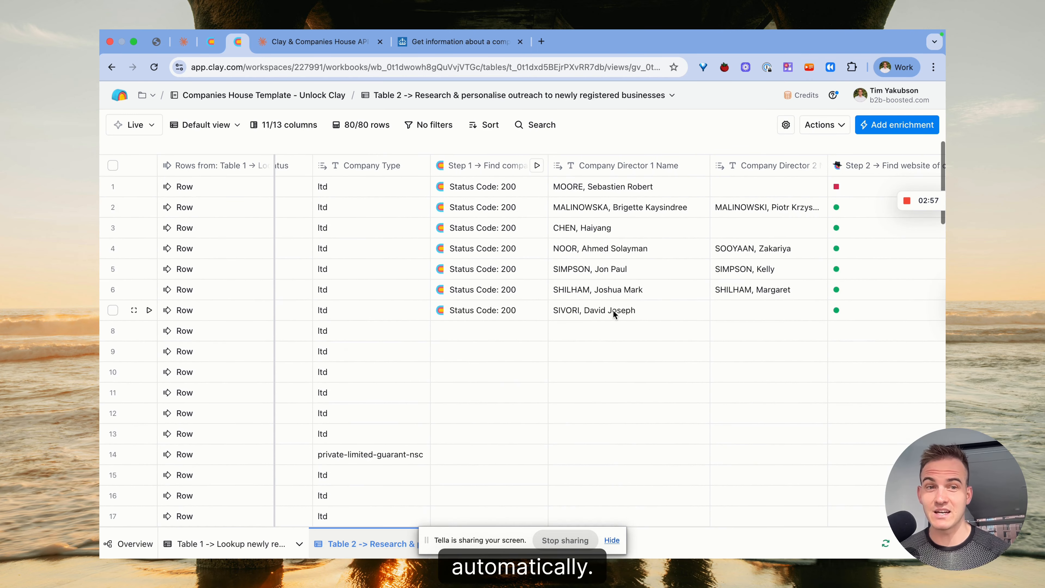
Examine the company website, Director LinkedIn URL and Linkedin_Profile_URL columns across the rows of Table 2
scroll(642, 310, right, 8)
scroll(700, 453, down, 7)
scroll(684, 435, down, 6)
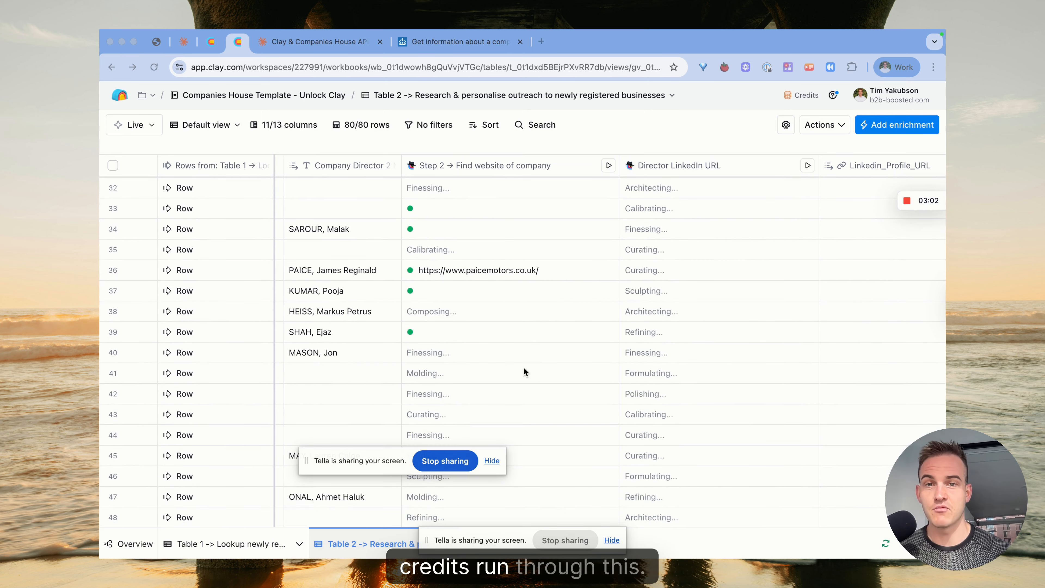
scroll(541, 324, left, 3)
scroll(580, 268, up, 1)
scroll(594, 277, up, 10)
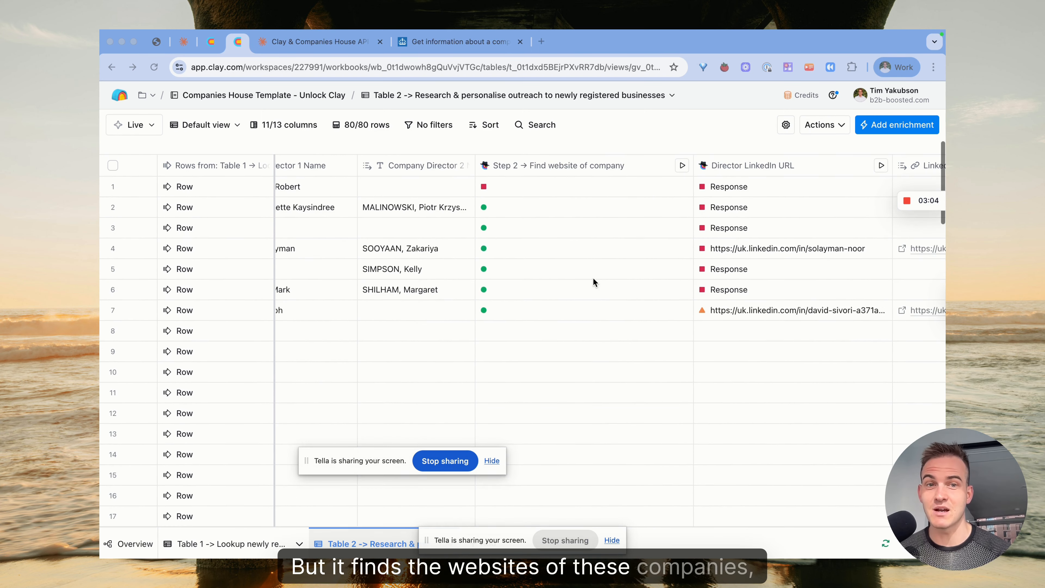
scroll(593, 278, right, 5)
scroll(546, 427, down, 15)
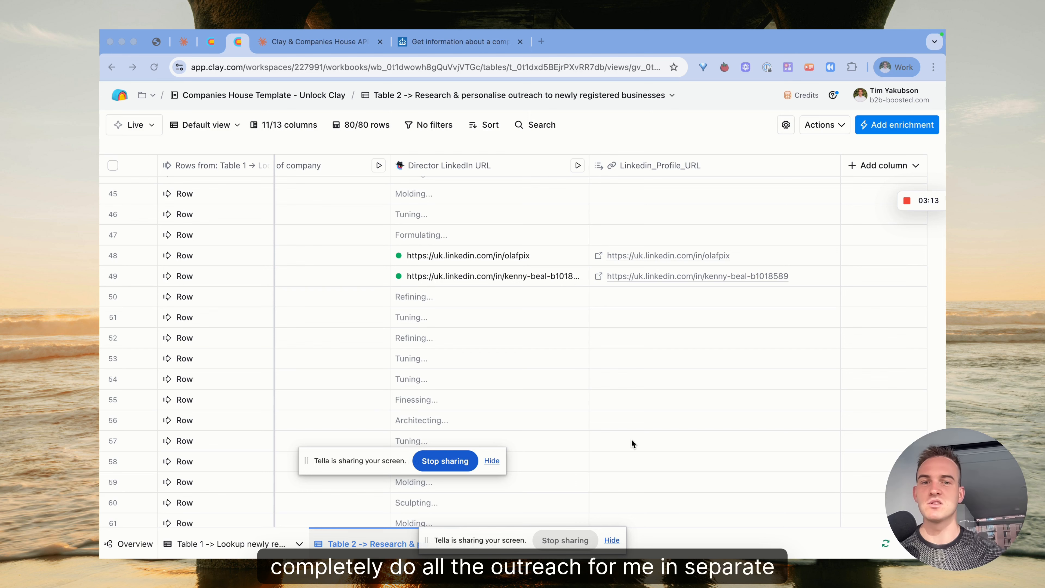
scroll(685, 375, left, 3)
scroll(685, 379, left, 5)
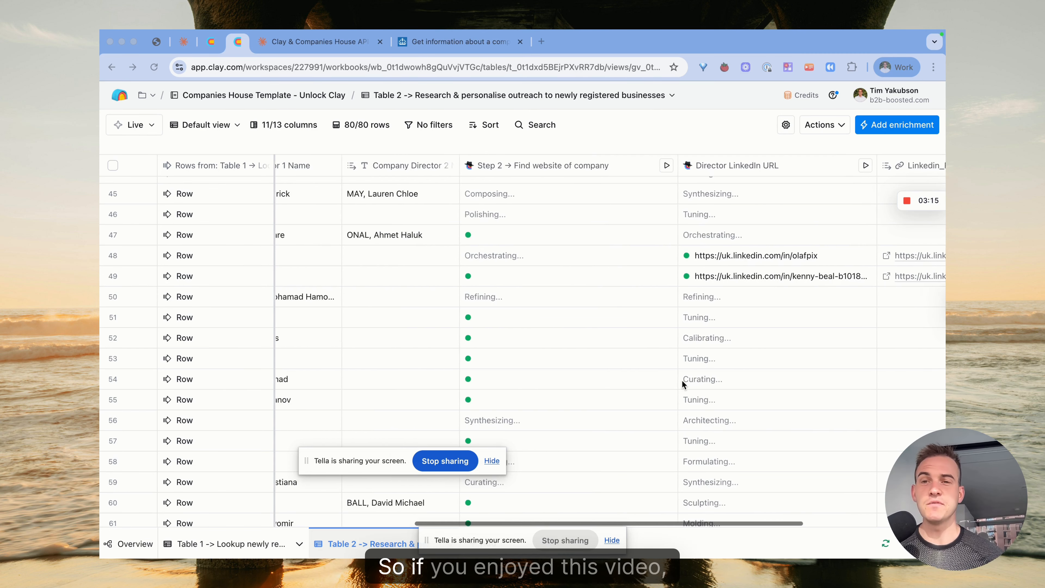
Switch to the Clay & Companies House API checklist and review it from Step 8 back up to the prerequisites
click(317, 41)
scroll(425, 238, down, 2)
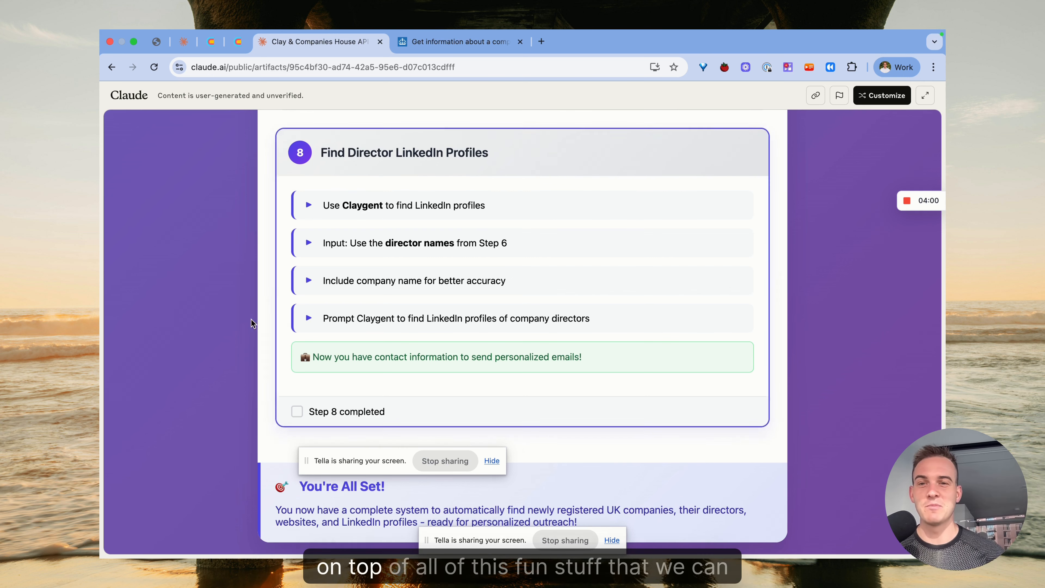
scroll(168, 297, up, 20)
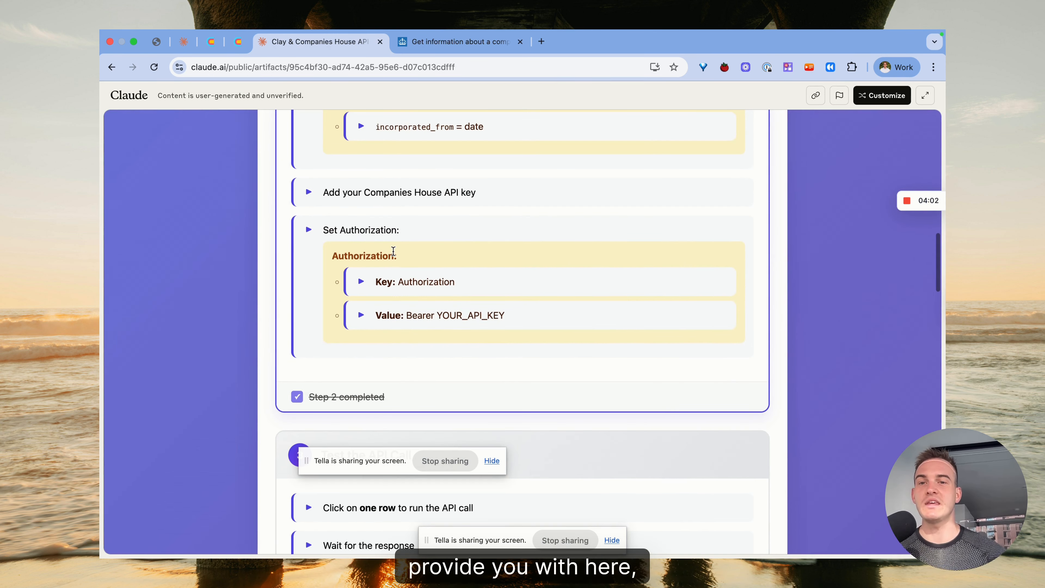
scroll(393, 251, up, 15)
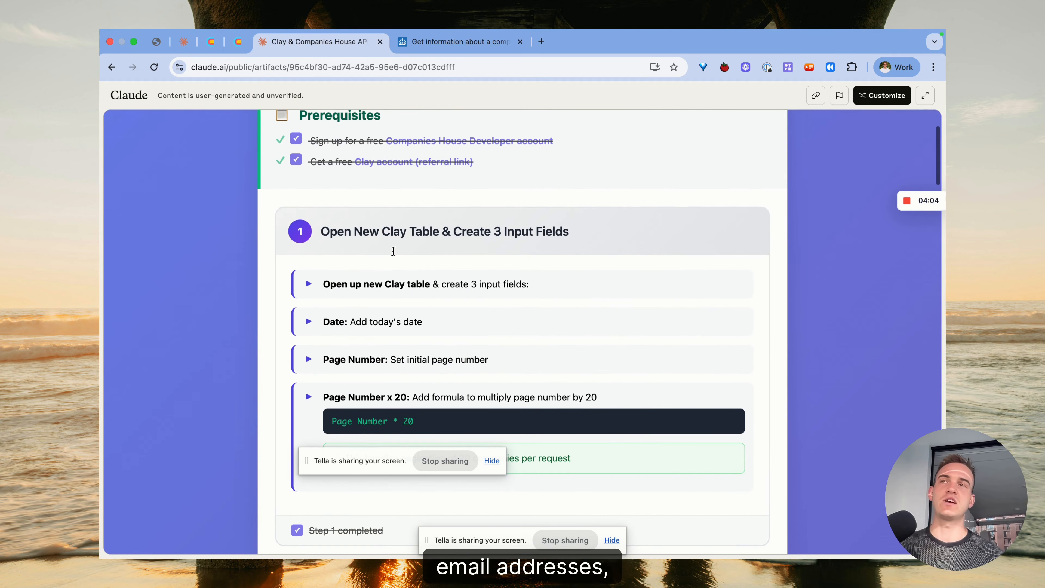
scroll(515, 280, up, 3)
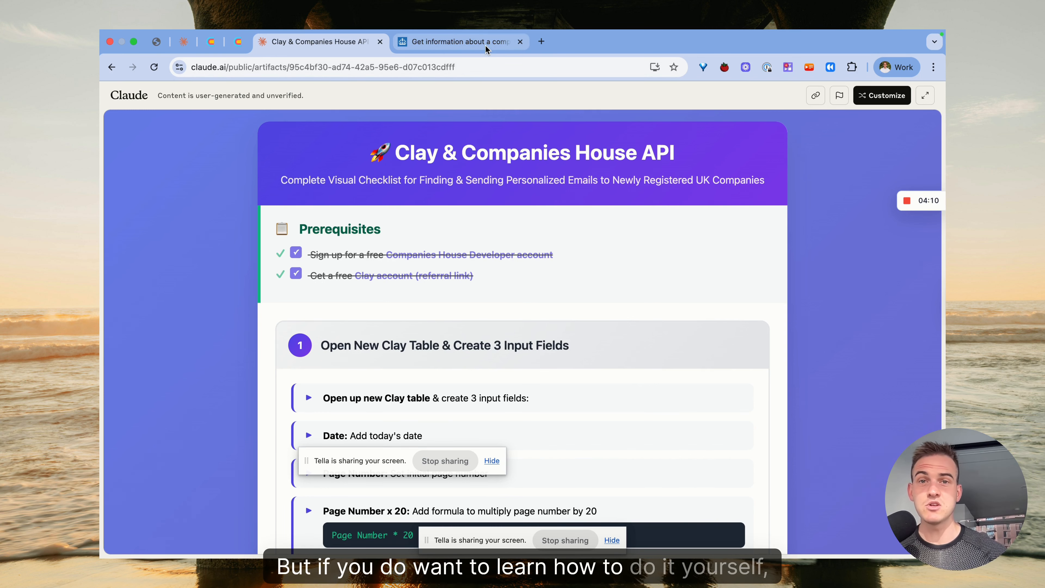
Open unlockclay.com in a new browser tab and skim the course page down to the student reviews
click(542, 42)
text(un)
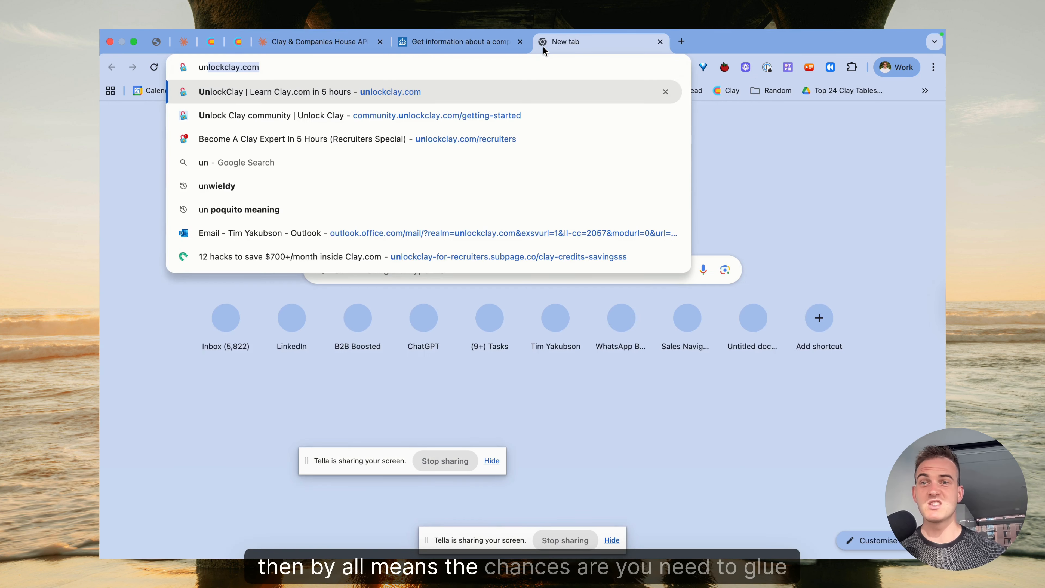
key(Return)
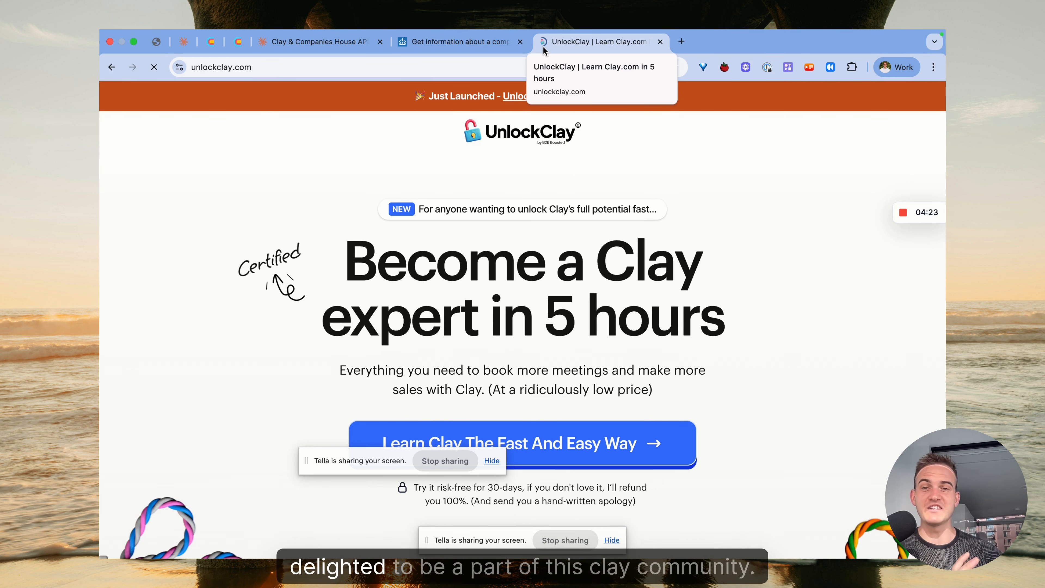
scroll(699, 257, down, 2)
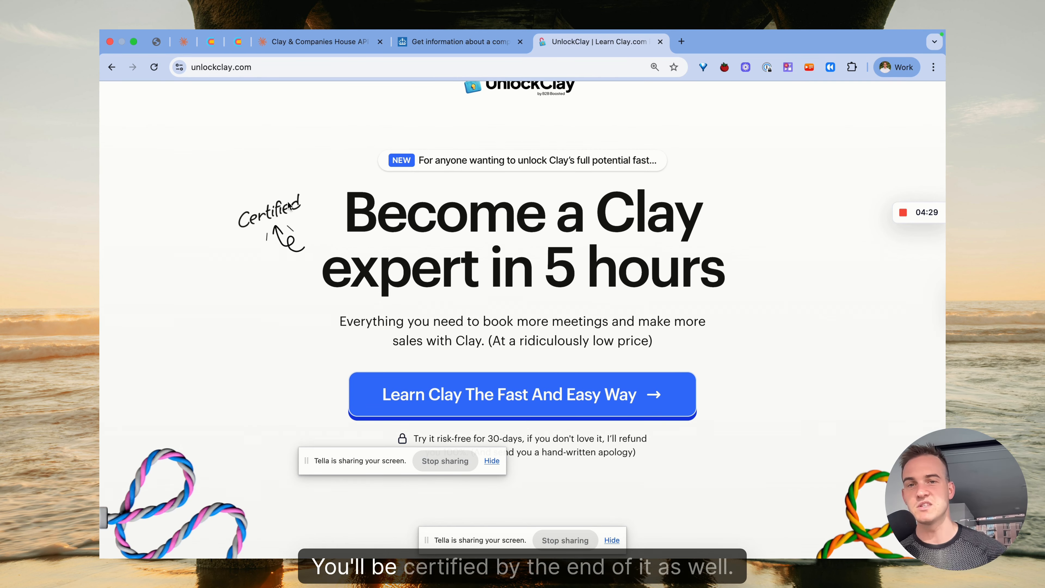
scroll(304, 230, down, 20)
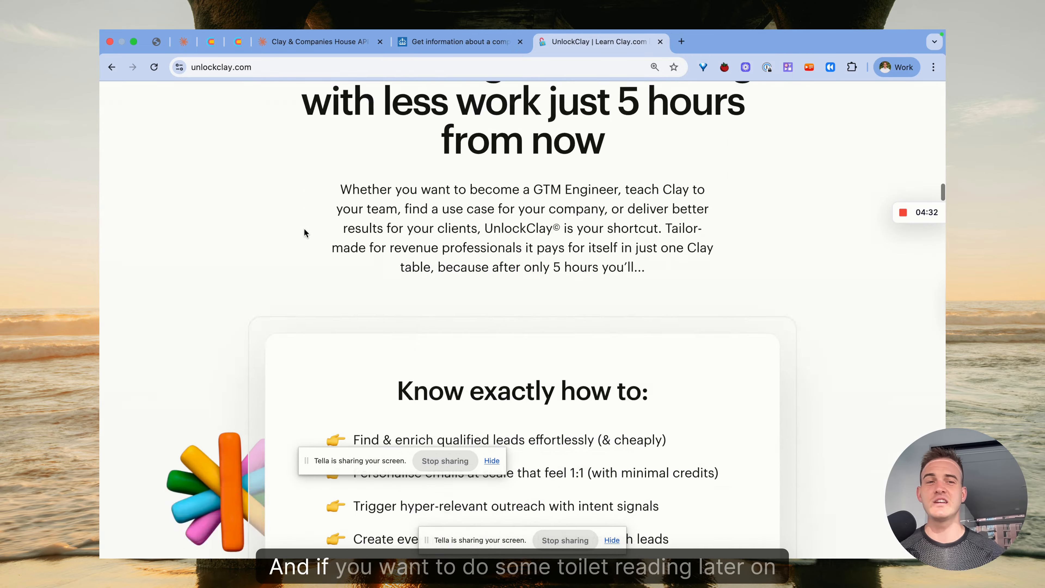
scroll(305, 230, down, 20)
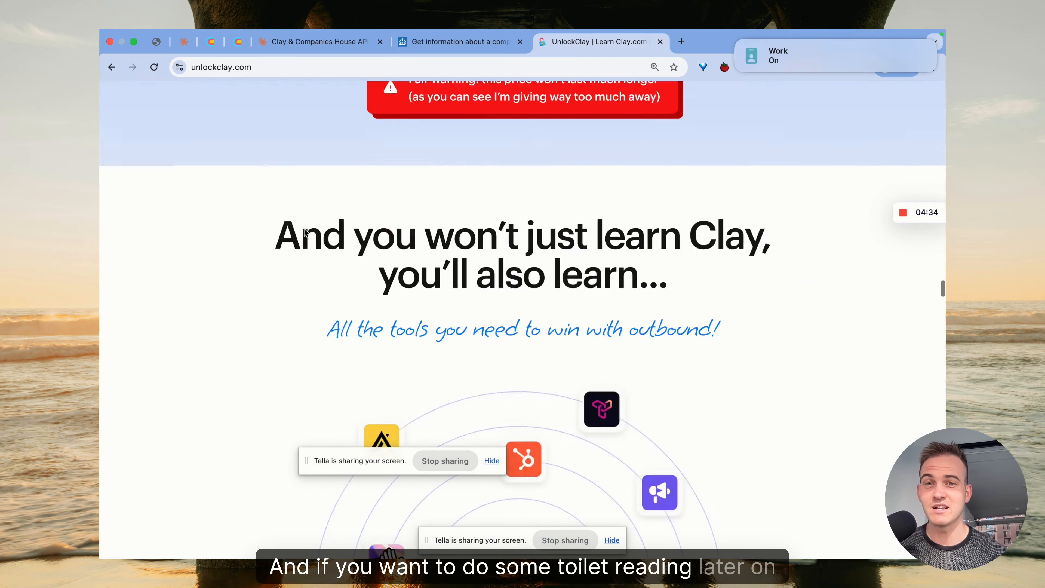
scroll(304, 228, down, 20)
Read through the student testimonials and the money-back guarantee on the UnlockClay page, expanding the wall of testimonials
scroll(303, 228, up, 5)
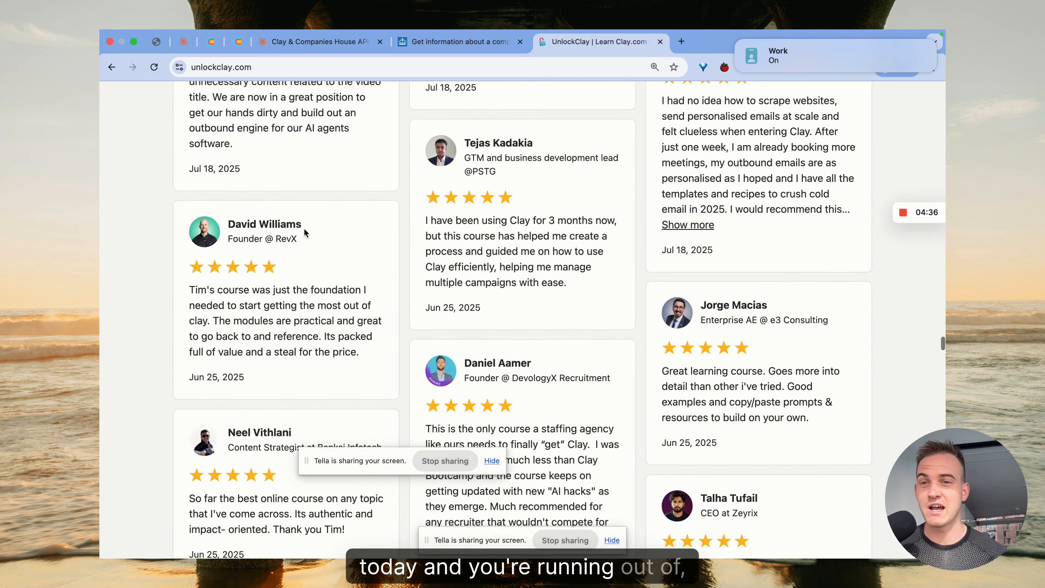
scroll(347, 258, down, 10)
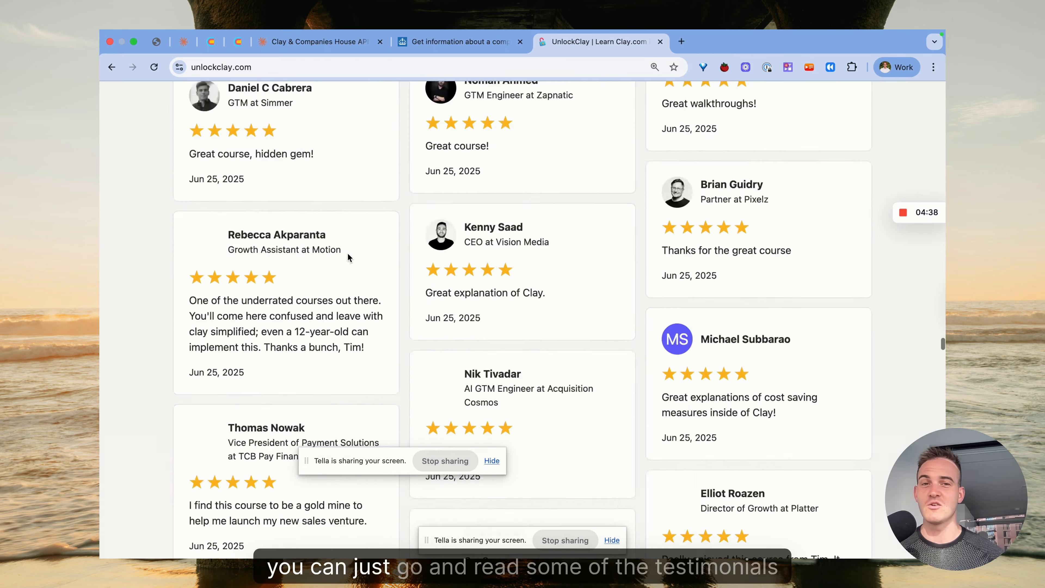
scroll(347, 258, down, 15)
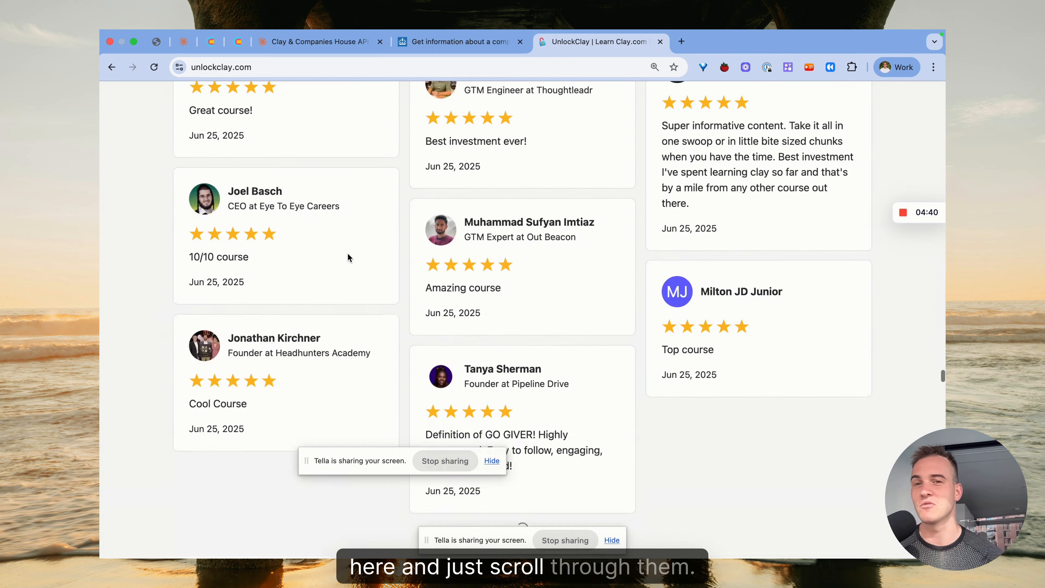
scroll(347, 257, down, 20)
scroll(348, 257, up, 10)
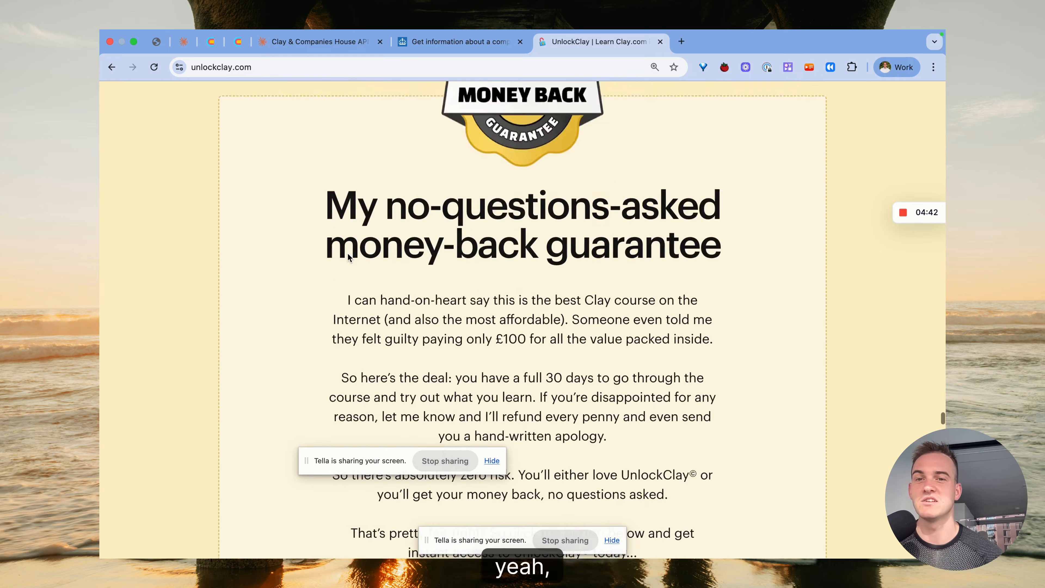
scroll(348, 257, up, 4)
click(520, 307)
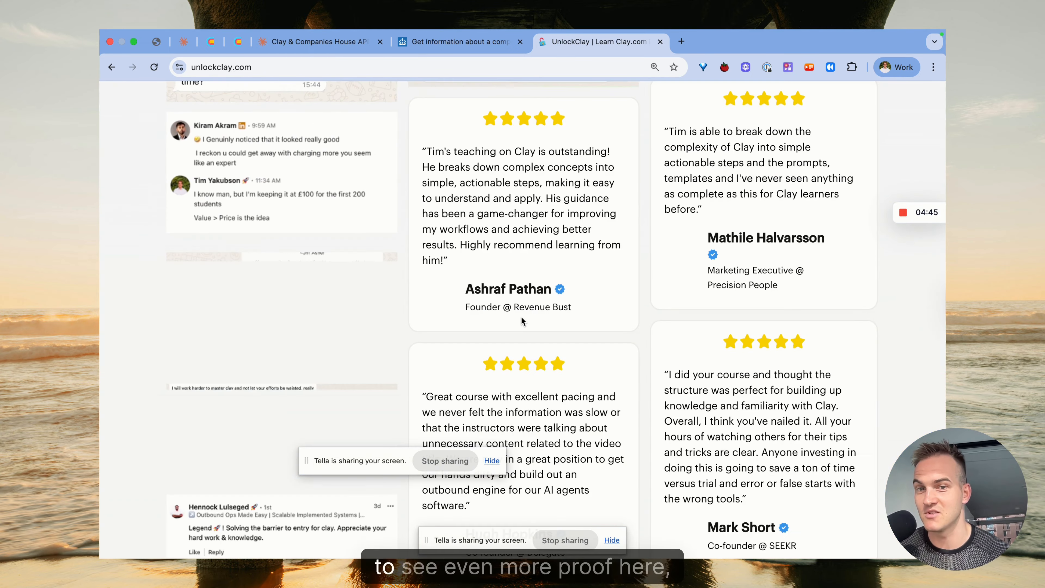
scroll(521, 317, up, 15)
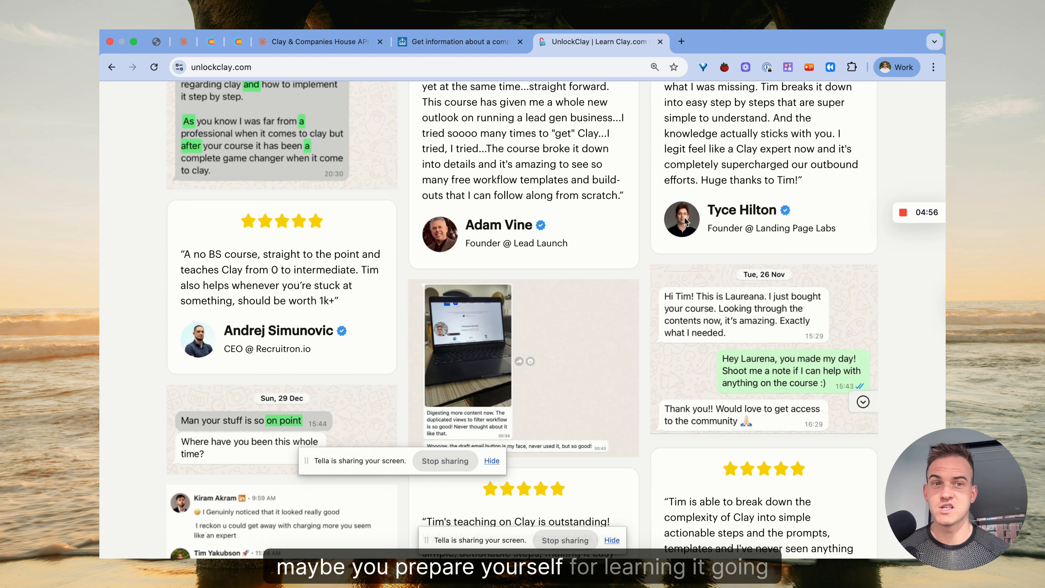
mouse_move(904, 219)
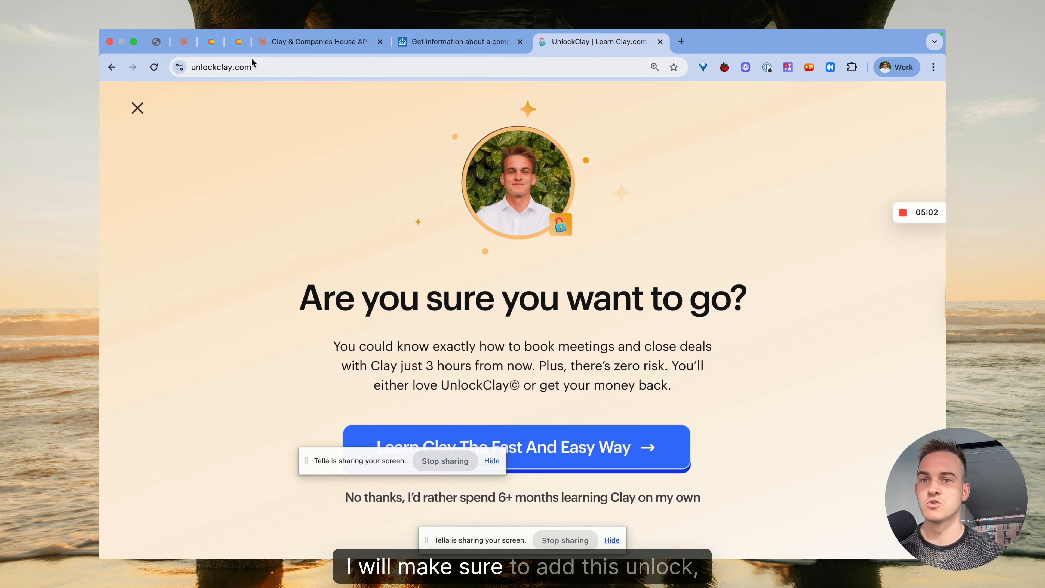
Return to Table 2 in Clay and check the director name and website columns
click(242, 46)
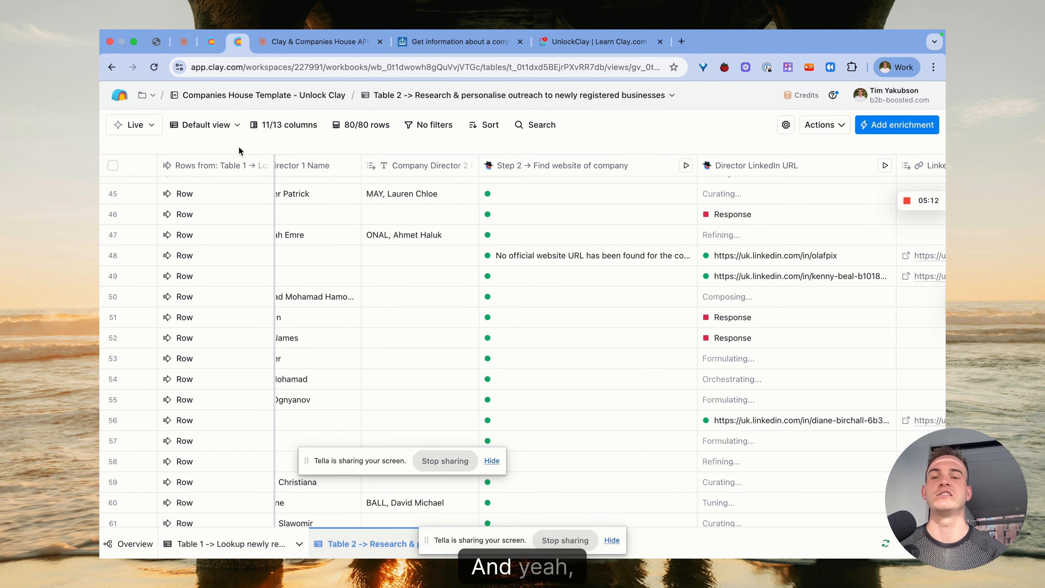
scroll(335, 275, left, 5)
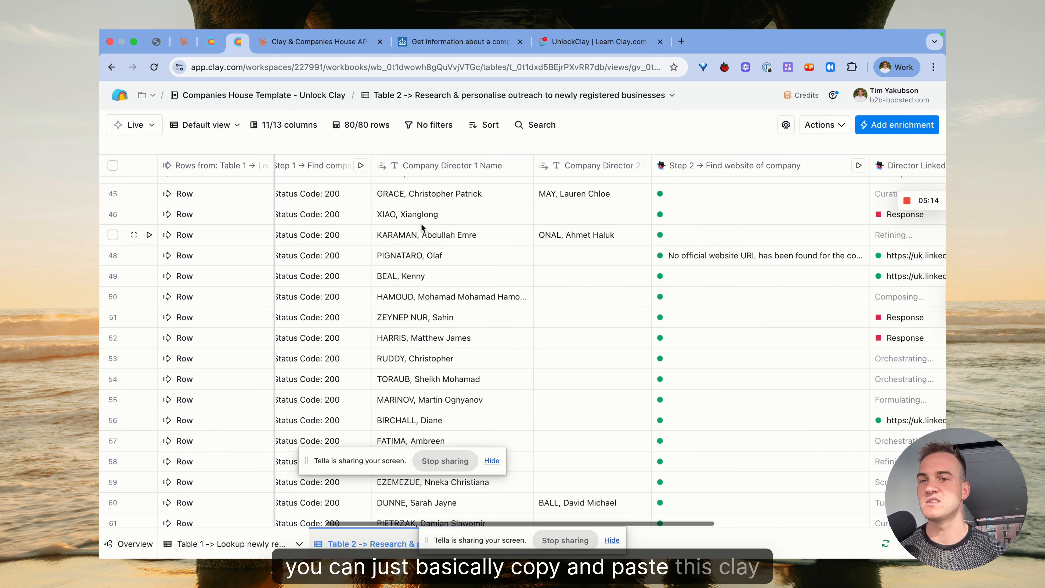